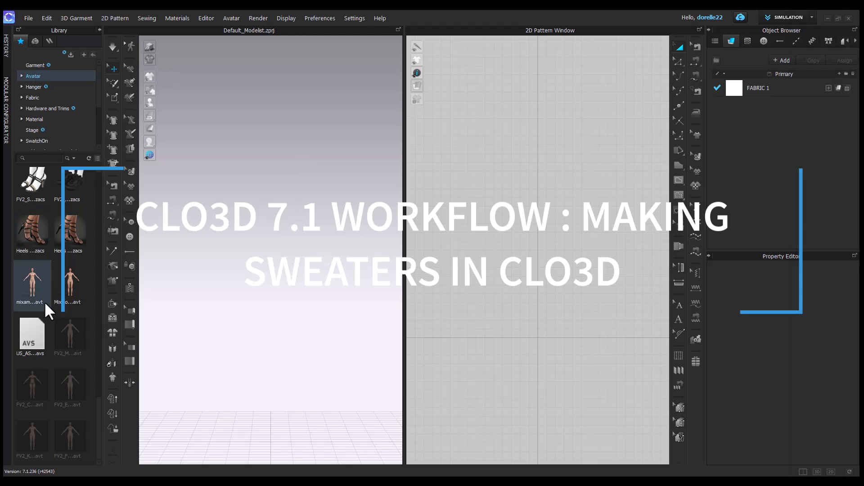
# Load the dark-skinned FV2_N… female avatar with short black hair and dress it in the purple ankle boots.
pyautogui.scroll(6, 69, 291)
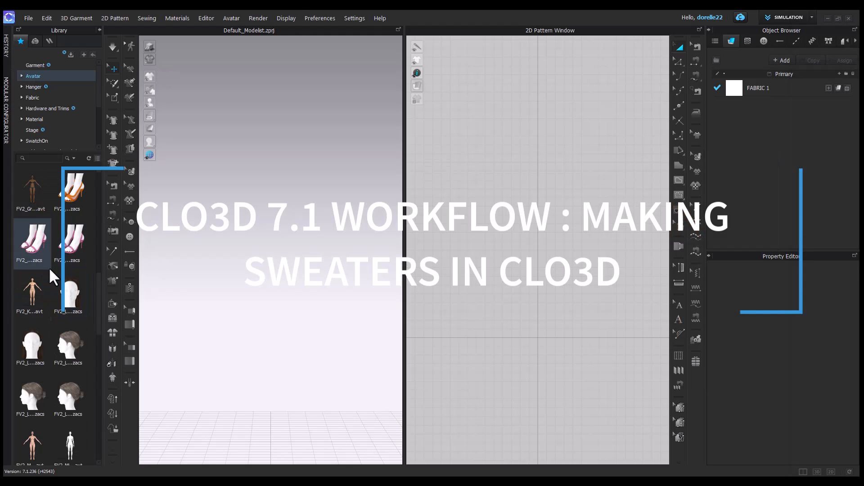
pyautogui.scroll(-5, 41, 279)
pyautogui.moveTo(74, 352)
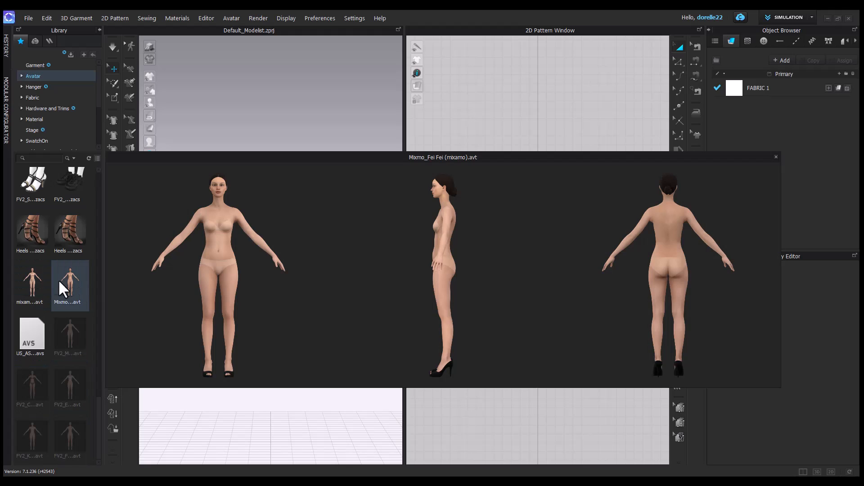
pyautogui.scroll(4, 63, 288)
pyautogui.moveTo(83, 250)
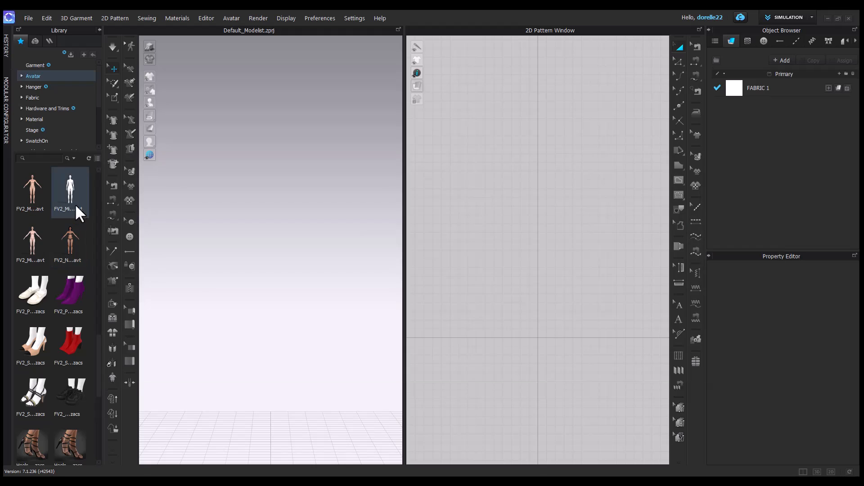
pyautogui.moveTo(76, 206)
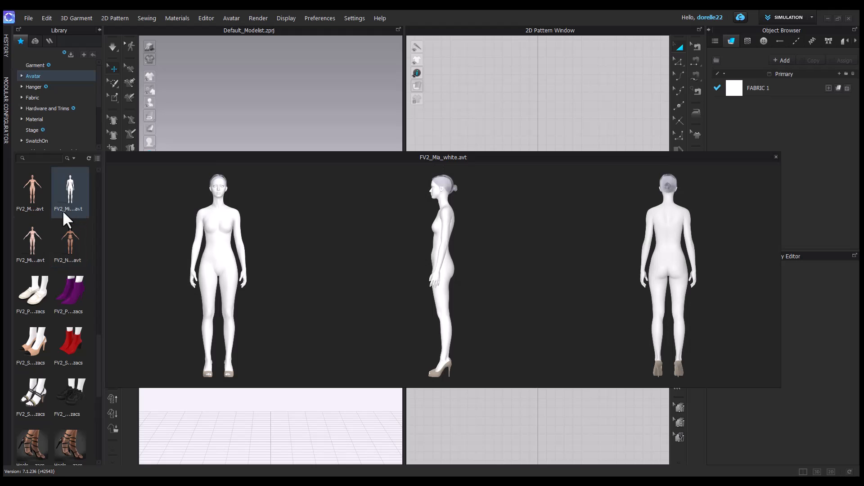
pyautogui.moveTo(26, 238)
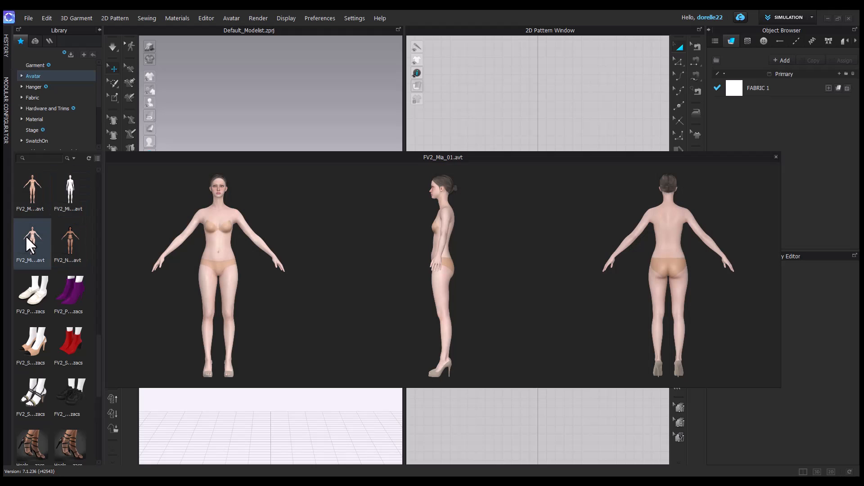
pyautogui.doubleClick(63, 223)
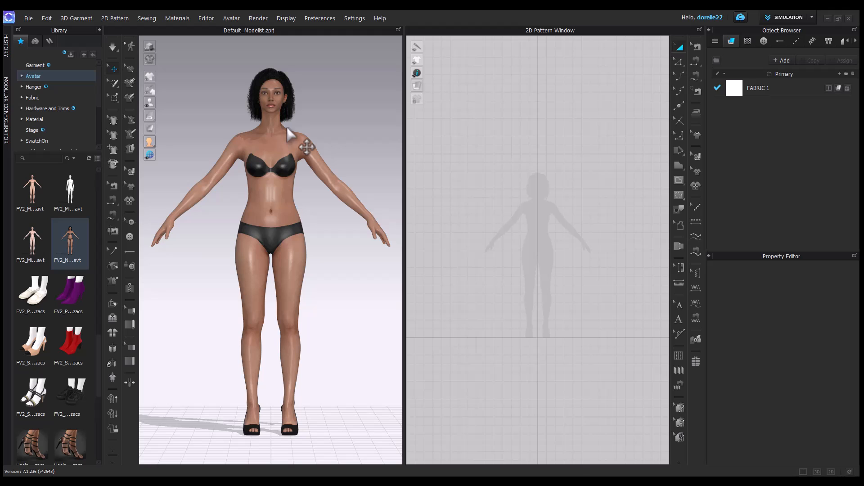
pyautogui.doubleClick(81, 291)
pyautogui.moveTo(350, 287)
pyautogui.mouseDown(button='right')
pyautogui.moveTo(261, 293)
pyautogui.moveTo(257, 303)
pyautogui.moveTo(284, 290)
pyautogui.moveTo(351, 282)
pyautogui.mouseUp(button='right')
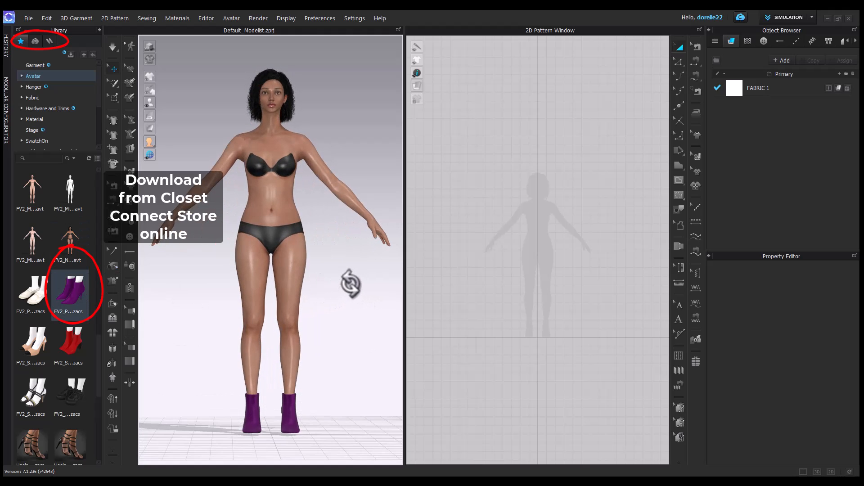
# Draw a half-front polygon pattern with an about 4.3 in shoulder, notched waist, flared lower section, 15.2 in hem and 21.5 in centre line.
pyautogui.scroll(5, 563, 244)
pyautogui.scroll(-2, 564, 244)
pyautogui.moveTo(576, 227); pyautogui.dragTo(598, 227, button='middle')
pyautogui.scroll(2, 598, 227)
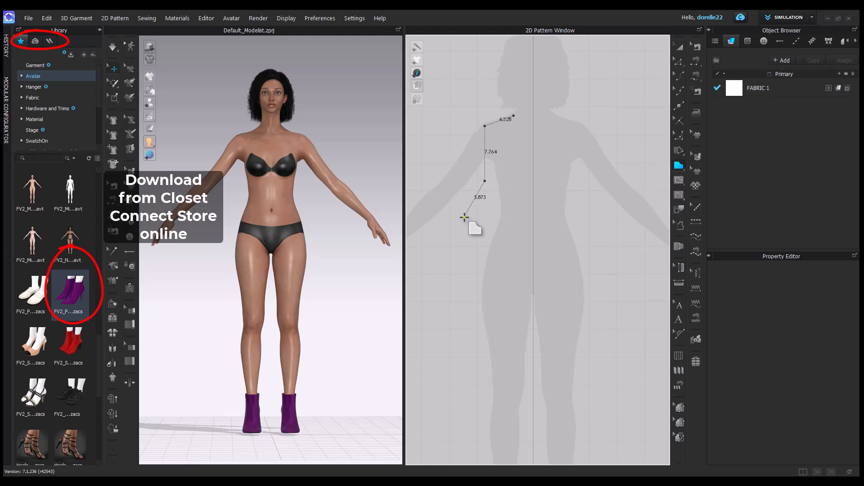
pyautogui.click(478, 219)
pyautogui.click(497, 219)
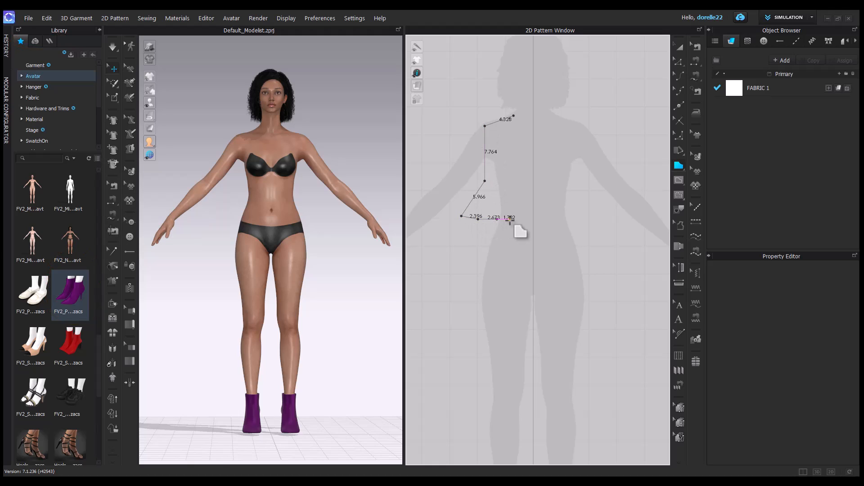
pyautogui.click(509, 233)
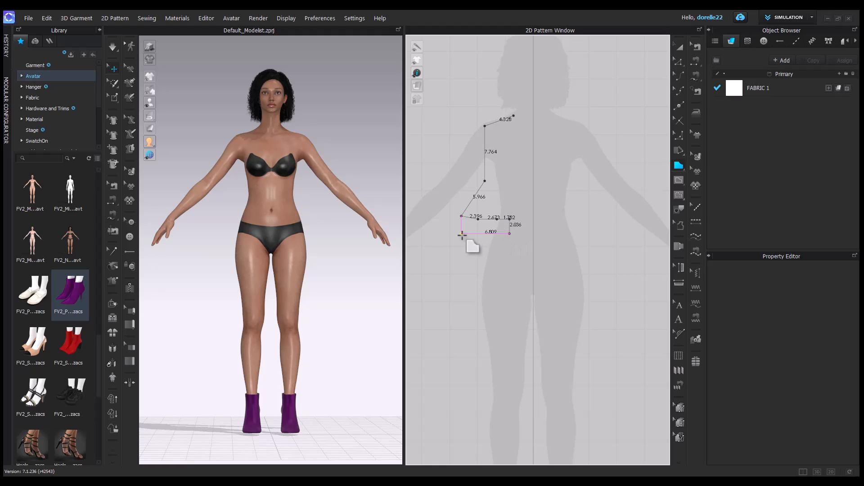
pyautogui.click(485, 233)
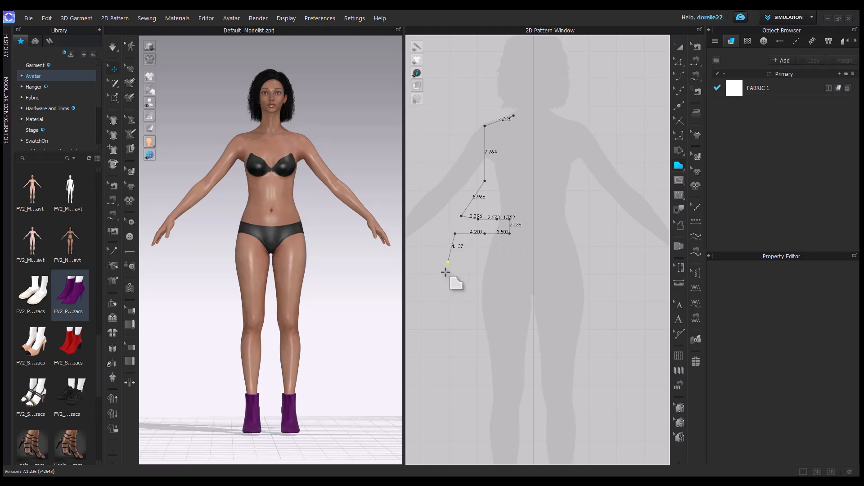
pyautogui.click(440, 290)
pyautogui.click(533, 290)
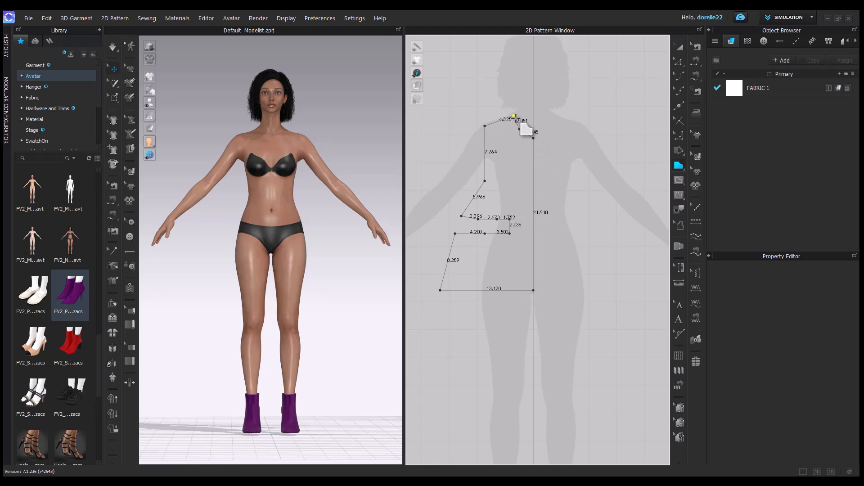
pyautogui.click(513, 116)
# Unfold the half-front pattern along its vertical centre line to make the full front.
pyautogui.click(592, 127)
pyautogui.click(535, 167)
pyautogui.rightClick(534, 167)
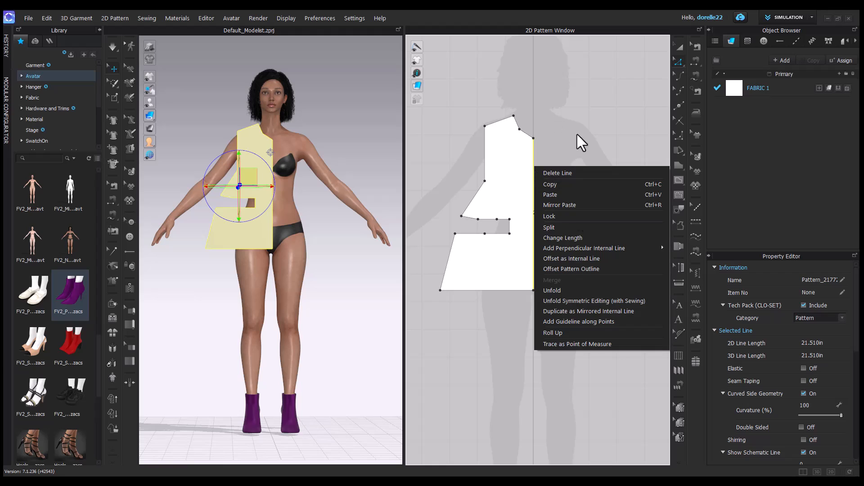
pyautogui.click(569, 292)
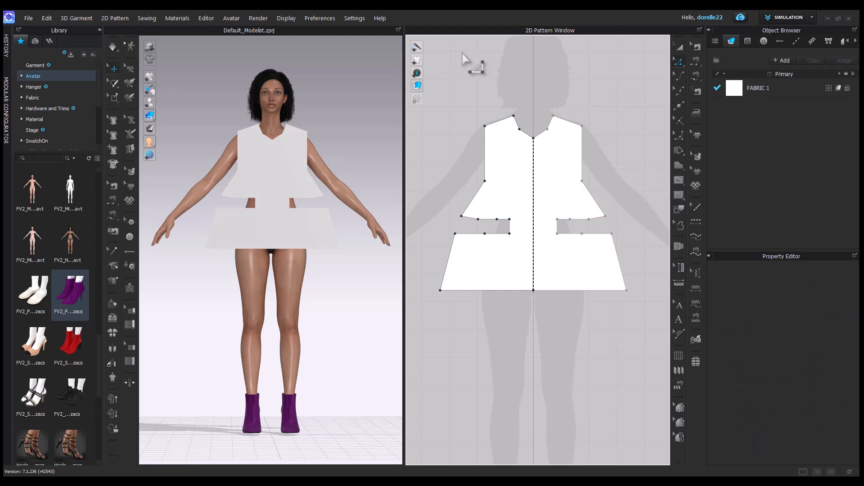
# Draw a small horizontal rectangle pattern beside the front's waist notch.
pyautogui.click(682, 163)
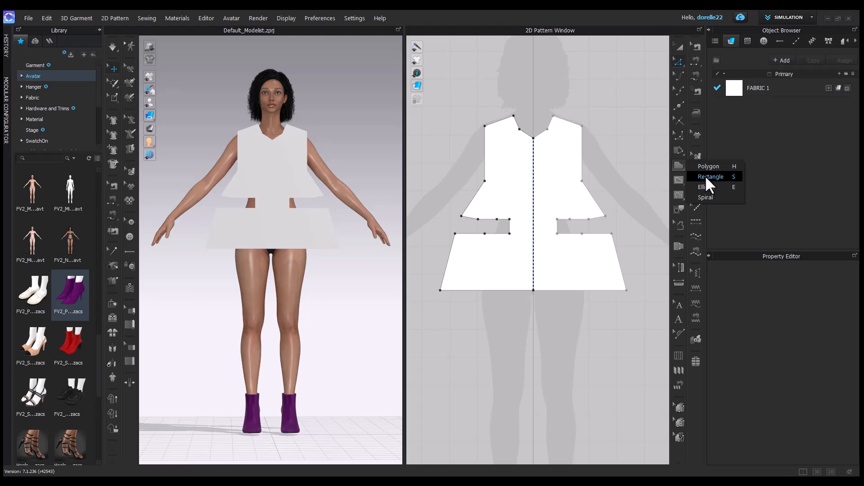
pyautogui.moveTo(620, 203); pyautogui.dragTo(669, 218)
pyautogui.click(679, 61)
pyautogui.click(640, 218)
pyautogui.click(643, 172)
pyautogui.moveTo(643, 173); pyautogui.dragTo(604, 147, button='middle')
# Create a mirrored, linked copy of the small rectangle and place it beside the opposite waist notch.
pyautogui.click(679, 47)
pyautogui.click(599, 181)
pyautogui.rightClick(600, 181)
pyautogui.click(637, 77)
pyautogui.click(467, 189)
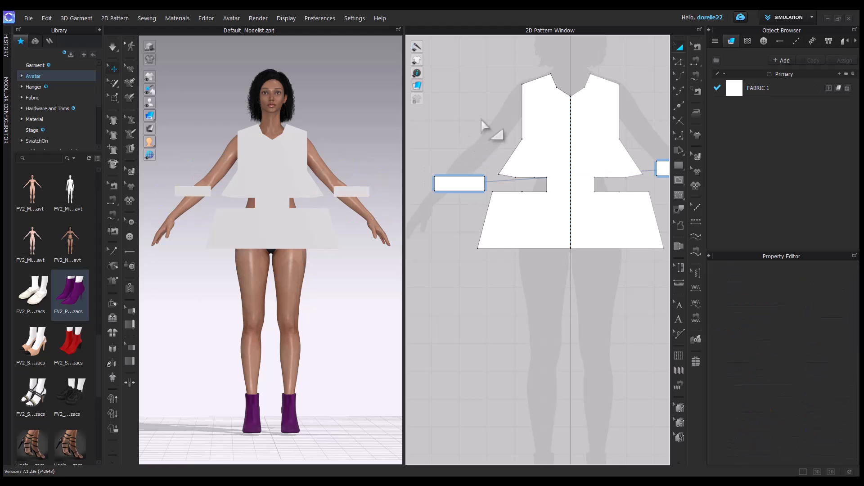
# Slash and spread the front's lower section along two vertical lines running from the waist notch to the hem.
pyautogui.click(679, 150)
pyautogui.click(522, 192)
pyautogui.click(522, 248)
pyautogui.click(513, 249)
pyautogui.click(539, 192)
pyautogui.click(539, 249)
pyautogui.click(529, 255)
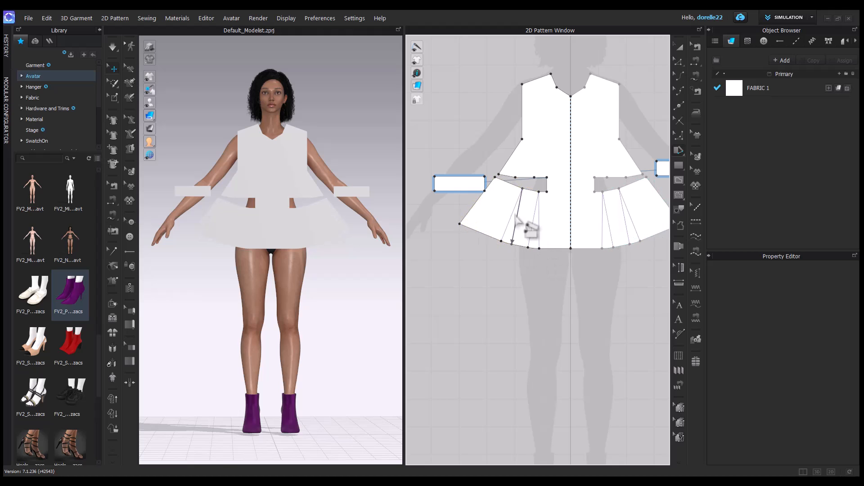
# Reshape the front's angular neckline into a smooth curve and raise its centre point slightly.
pyautogui.moveTo(580, 270); pyautogui.dragTo(565, 365, button='middle')
pyautogui.click(679, 62)
pyautogui.click(541, 182)
pyautogui.rightClick(593, 182)
pyautogui.click(601, 253)
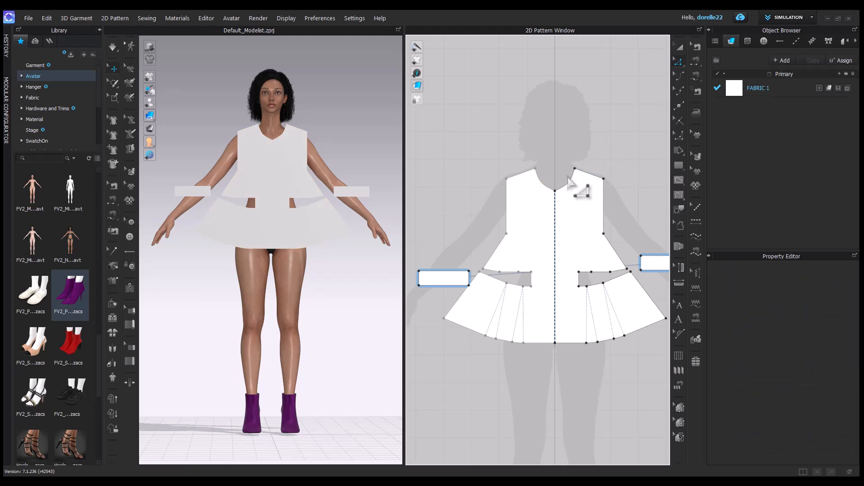
pyautogui.click(559, 190)
pyautogui.click(529, 174)
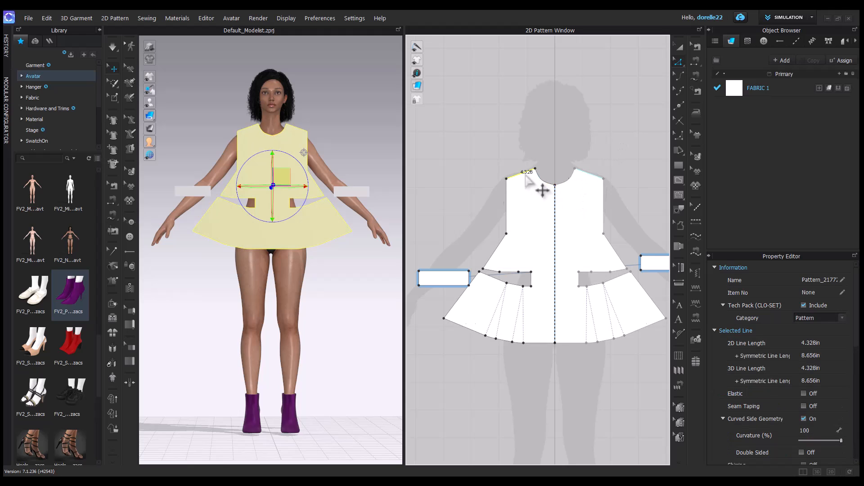
pyautogui.click(523, 154)
# Copy the front pattern and paste the duplicate beside it as the back.
pyautogui.scroll(-5, 596, 183)
pyautogui.moveTo(596, 182); pyautogui.dragTo(541, 149, button='middle')
pyautogui.click(531, 168)
pyautogui.hotkey('ctrl', 'c')
pyautogui.hotkey('ctrl', 'v')
pyautogui.click(642, 190)
pyautogui.click(604, 132)
# Extend the back's shoulder lines outward with a pattern outline offset of 1.5 in.
pyautogui.scroll(4, 608, 135)
pyautogui.moveTo(617, 138); pyautogui.dragTo(528, 135, button='middle')
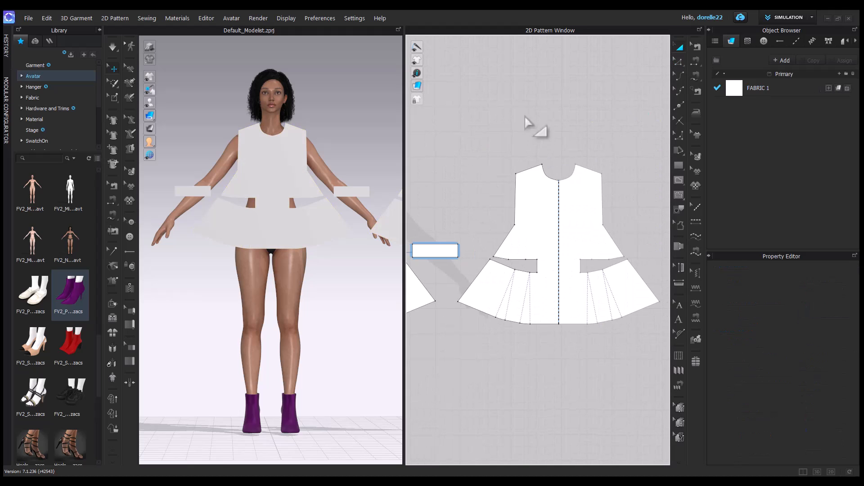
pyautogui.click(532, 170)
pyautogui.rightClick(532, 170)
pyautogui.click(604, 268)
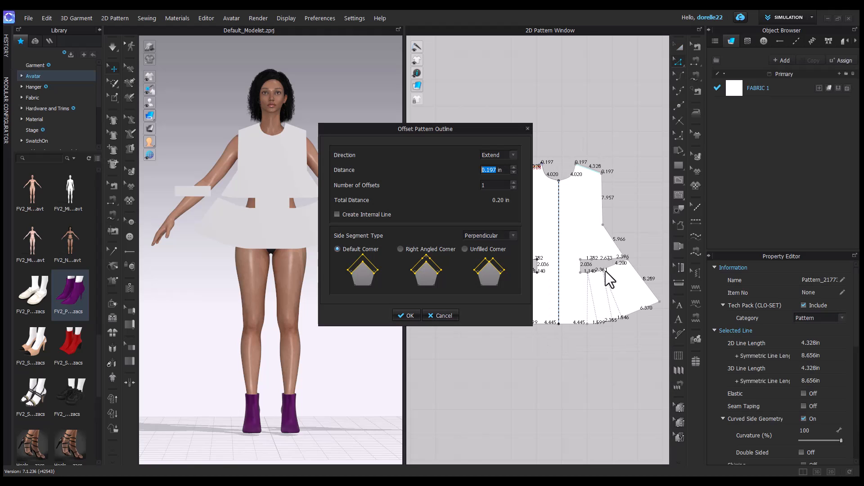
pyautogui.write('1.5')
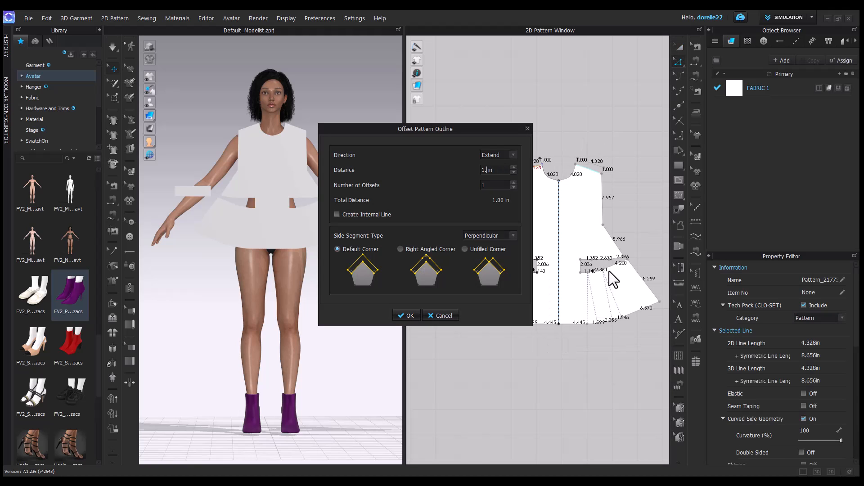
pyautogui.press('Return')
# Raise the centre point of the back neckline and curve the neckline into a shallow scoop.
pyautogui.click(543, 170)
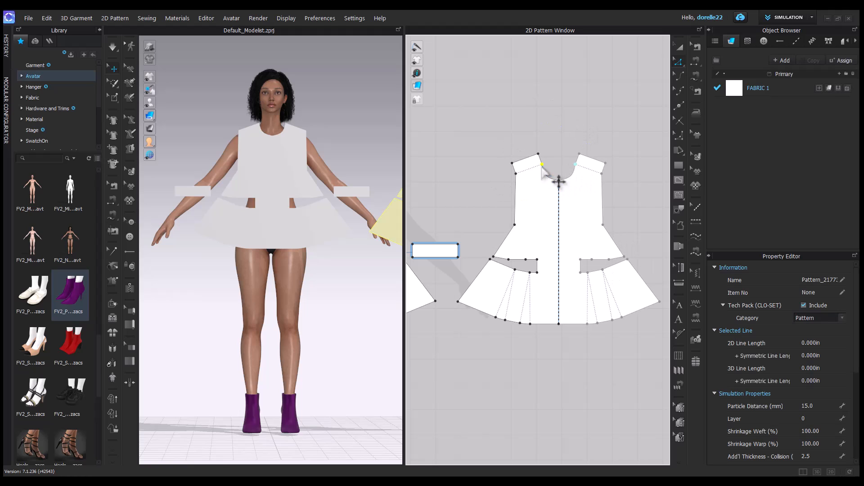
pyautogui.moveTo(560, 181); pyautogui.dragTo(547, 169)
pyautogui.click(677, 75)
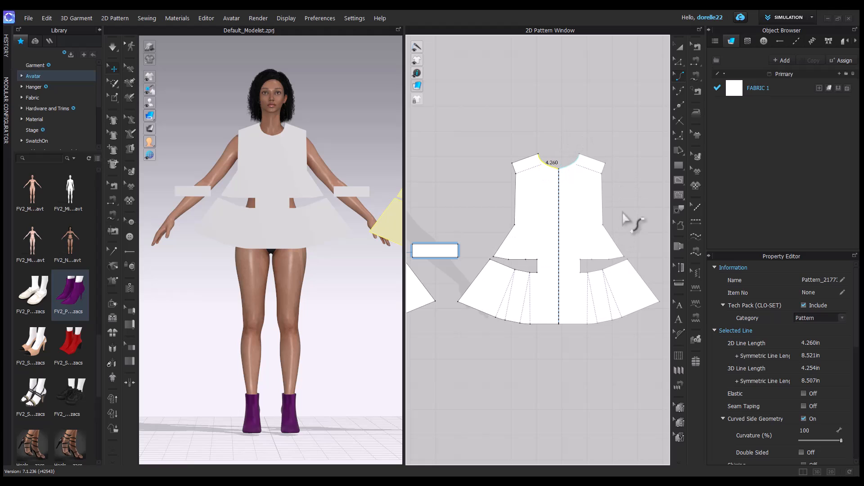
# Raise the underarm point on the front pattern and curve its armhole inward.
pyautogui.scroll(2, 624, 218)
pyautogui.click(679, 62)
pyautogui.moveTo(595, 162); pyautogui.dragTo(596, 163)
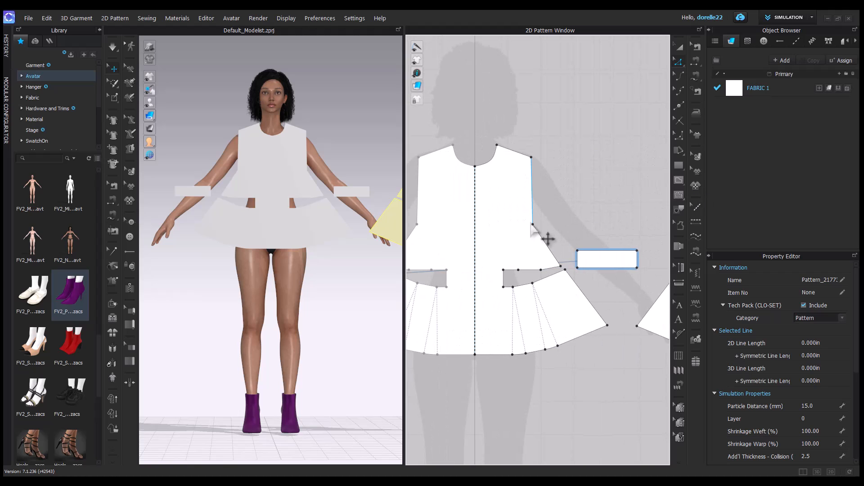
pyautogui.moveTo(532, 225); pyautogui.dragTo(527, 201)
# Raise the back's underarm point and remove the old shoulder point so the armhole becomes one line.
pyautogui.moveTo(598, 200); pyautogui.dragTo(410, 193, button='middle')
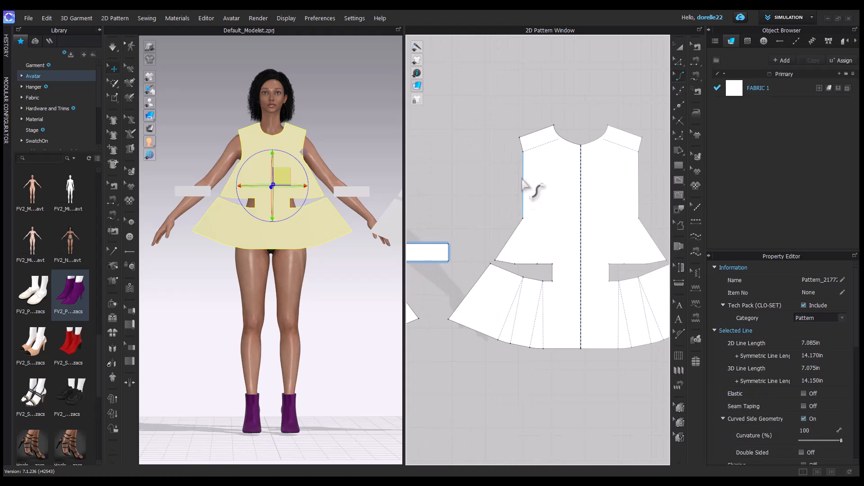
pyautogui.click(680, 60)
pyautogui.click(522, 219)
pyautogui.moveTo(523, 220); pyautogui.dragTo(520, 207)
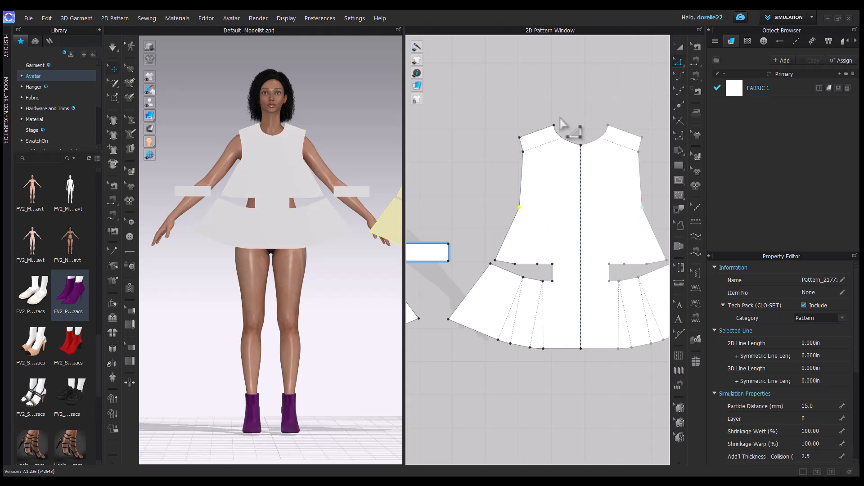
pyautogui.rightClick(525, 155)
pyautogui.click(546, 186)
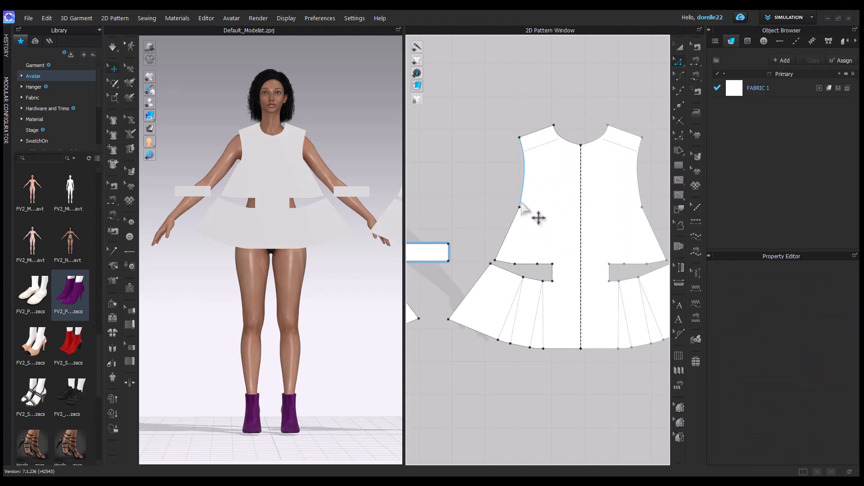
# Curve the back's armhole and move its underarm point outward to widen the side.
pyautogui.moveTo(520, 208)
pyautogui.mouseDown()
pyautogui.moveTo(538, 186)
pyautogui.moveTo(532, 228)
pyautogui.moveTo(526, 212)
pyautogui.mouseUp()
pyautogui.press('c')
pyautogui.click(558, 104)
pyautogui.click(516, 208)
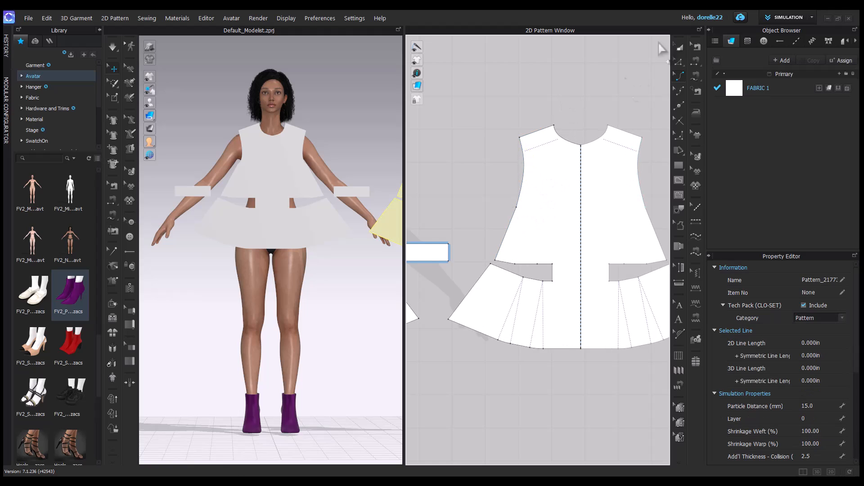
pyautogui.click(679, 61)
pyautogui.click(516, 207)
pyautogui.moveTo(516, 208); pyautogui.dragTo(511, 207)
# Refine the curve of the back's armhole so that it hollows inward above the underarm point.
pyautogui.click(680, 90)
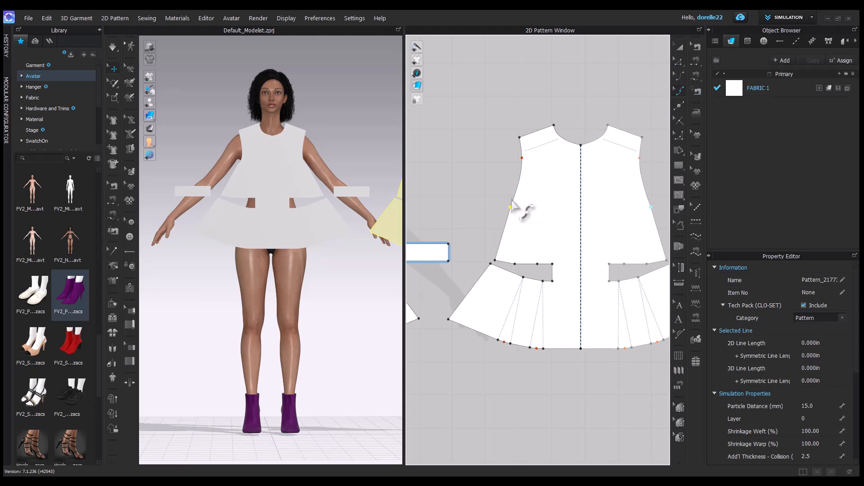
pyautogui.click(680, 61)
pyautogui.click(680, 90)
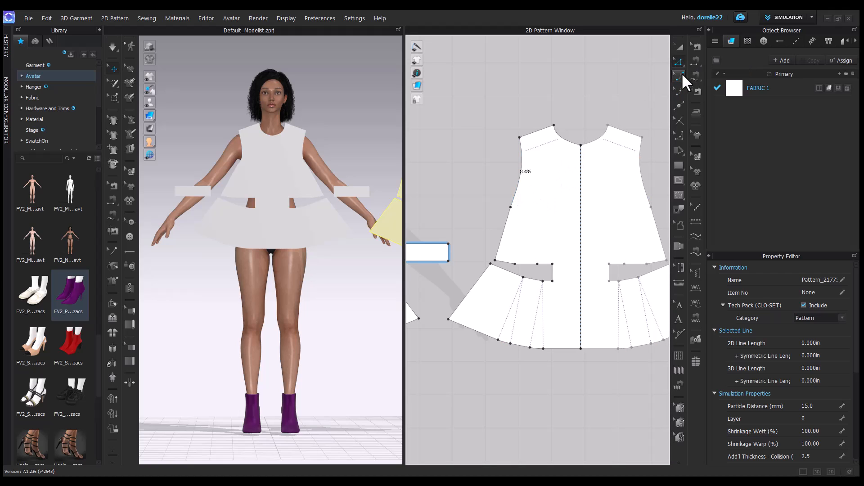
pyautogui.moveTo(519, 192); pyautogui.dragTo(521, 207)
pyautogui.click(494, 170)
# Reposition the front pattern's underarm point sideways to adjust the armhole and side seam.
pyautogui.scroll(-5, 495, 172)
pyautogui.moveTo(508, 181); pyautogui.dragTo(567, 185, button='middle')
pyautogui.scroll(6, 497, 184)
pyautogui.press('z')
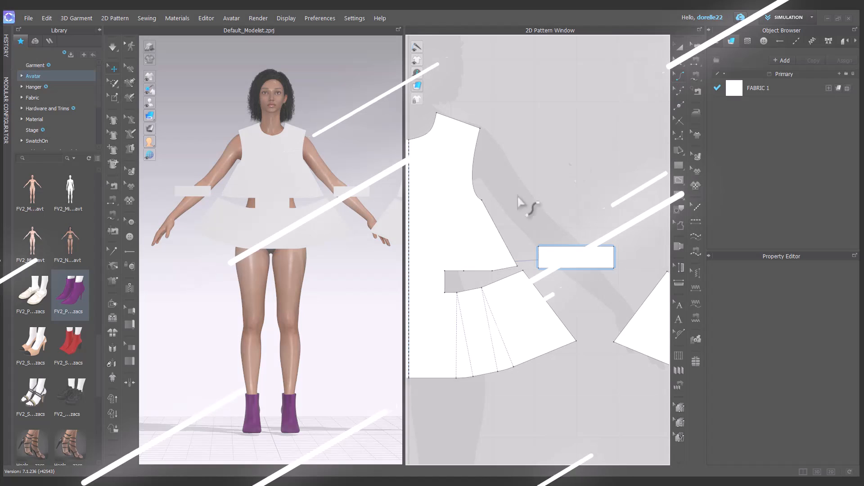
pyautogui.click(482, 202)
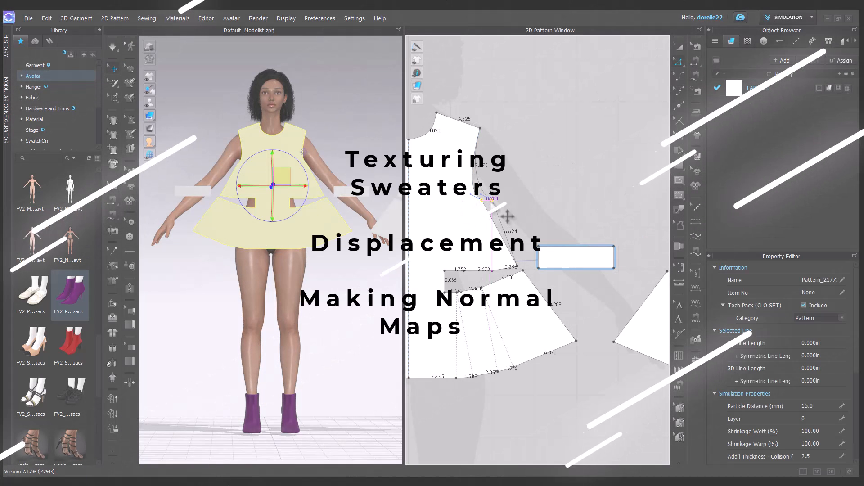
pyautogui.moveTo(495, 205); pyautogui.dragTo(477, 207)
# Lower the back's underarm point by about 0.2 in to fine-tune its side seam.
pyautogui.moveTo(648, 216); pyautogui.dragTo(572, 207, button='middle')
pyautogui.scroll(3, 602, 219)
pyautogui.click(623, 183)
pyautogui.moveTo(622, 183); pyautogui.dragTo(622, 186)
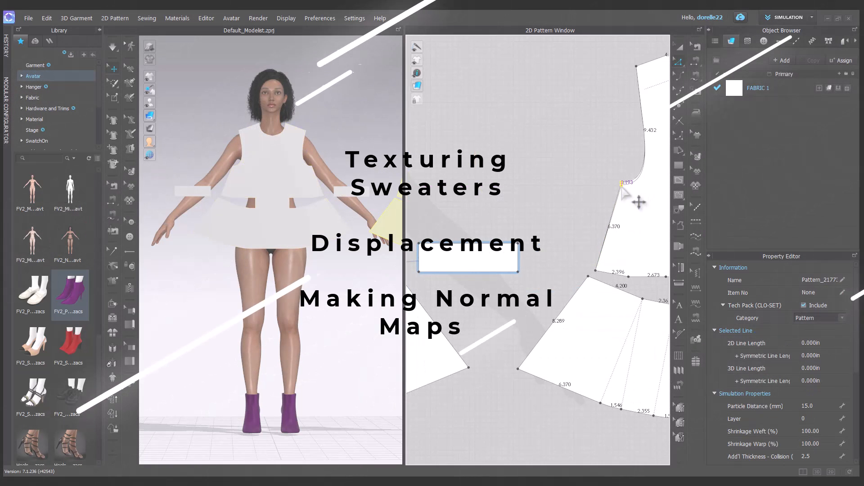
pyautogui.click(598, 189)
pyautogui.scroll(-5, 555, 191)
pyautogui.scroll(3, 552, 184)
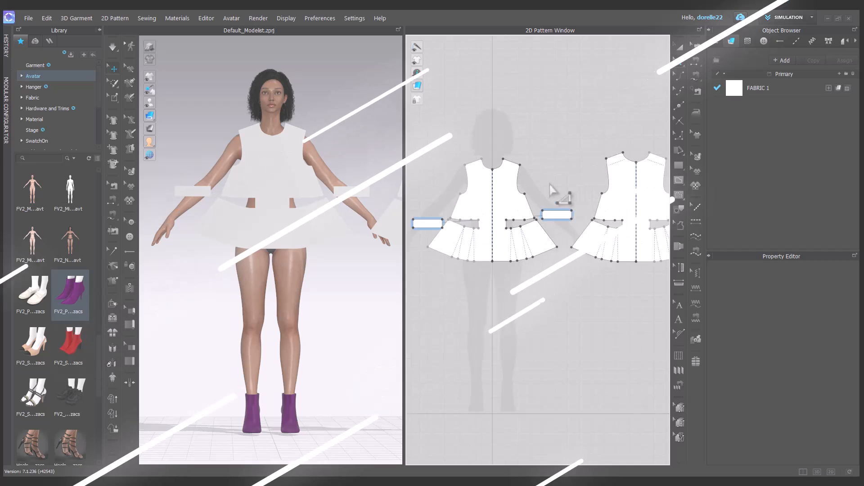
# Sew the front pattern to the back pattern along the upper side seams, the shoulders and the flared lower side seams.
pyautogui.click(696, 61)
pyautogui.click(522, 210)
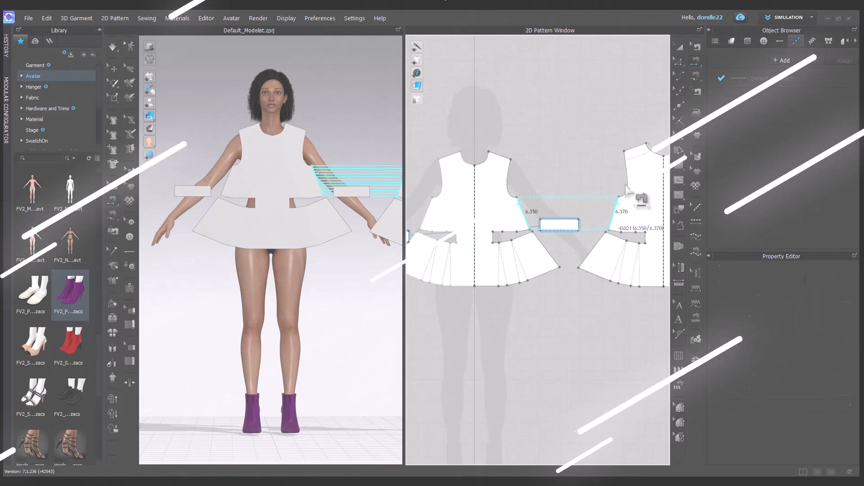
pyautogui.click(614, 210)
pyautogui.click(636, 146)
pyautogui.click(501, 156)
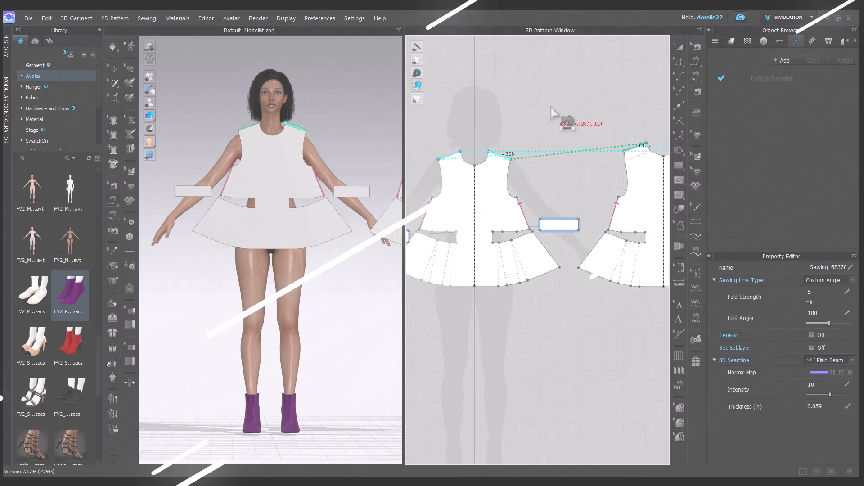
pyautogui.click(552, 257)
pyautogui.click(588, 255)
# Sew the upper long edge of the small rectangular side piece to the upper waist-notch edges of the front and back together.
pyautogui.click(696, 76)
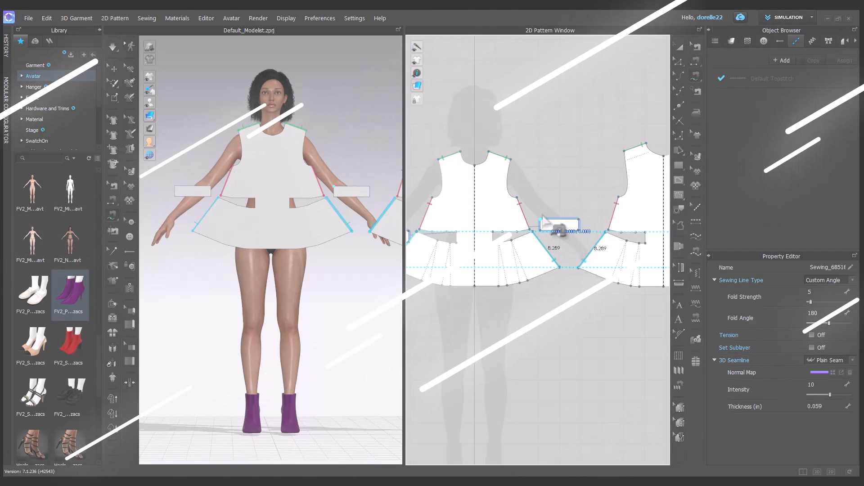
pyautogui.click(494, 231)
pyautogui.keyDown('shift'); pyautogui.click(530, 232); pyautogui.keyUp('shift')
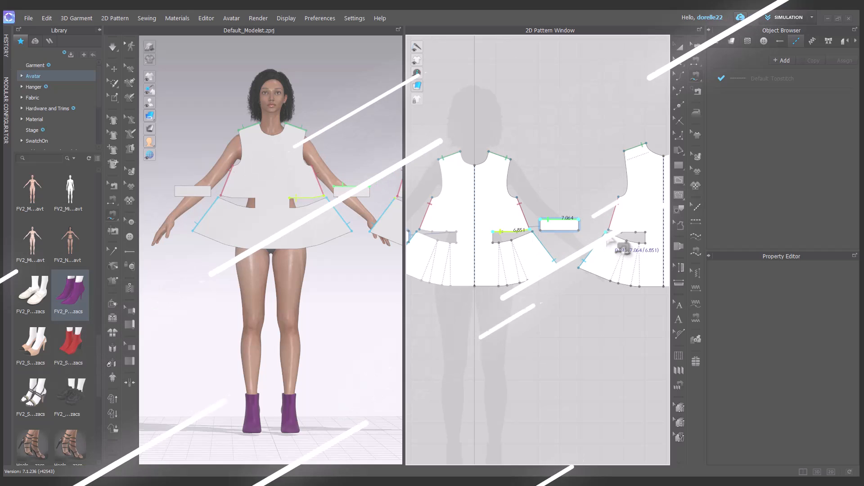
pyautogui.keyDown('shift'); pyautogui.click(609, 231); pyautogui.keyUp('shift')
pyautogui.keyDown('shift'); pyautogui.click(645, 232); pyautogui.keyUp('shift')
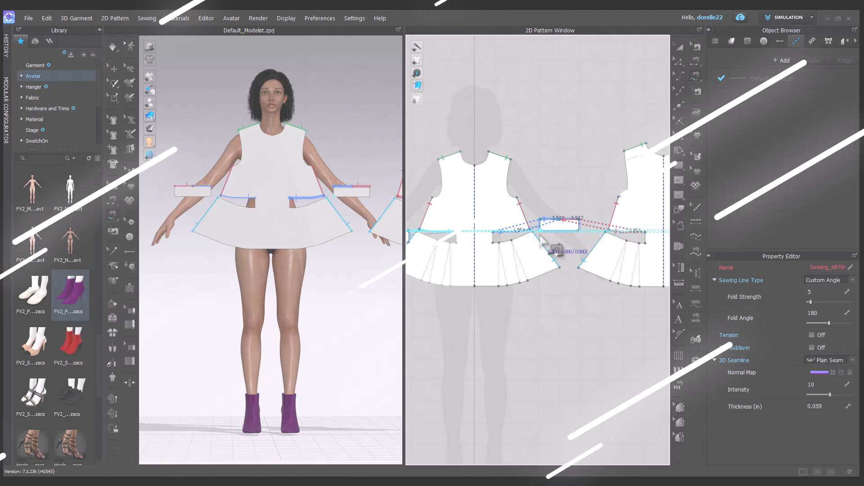
# Sew the side piece's lower long edge to the lower waist-notch edges of the front and back together.
pyautogui.click(540, 230)
pyautogui.click(579, 230)
pyautogui.click(493, 243)
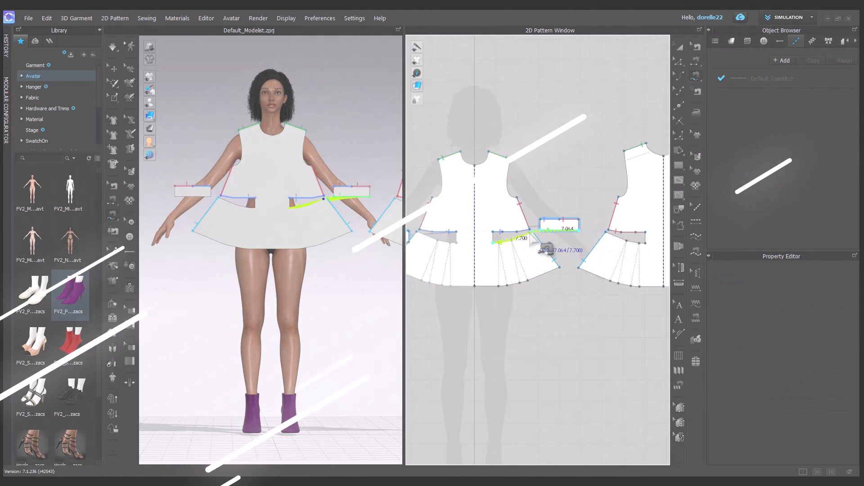
pyautogui.keyDown('shift'); pyautogui.click(532, 231); pyautogui.keyUp('shift')
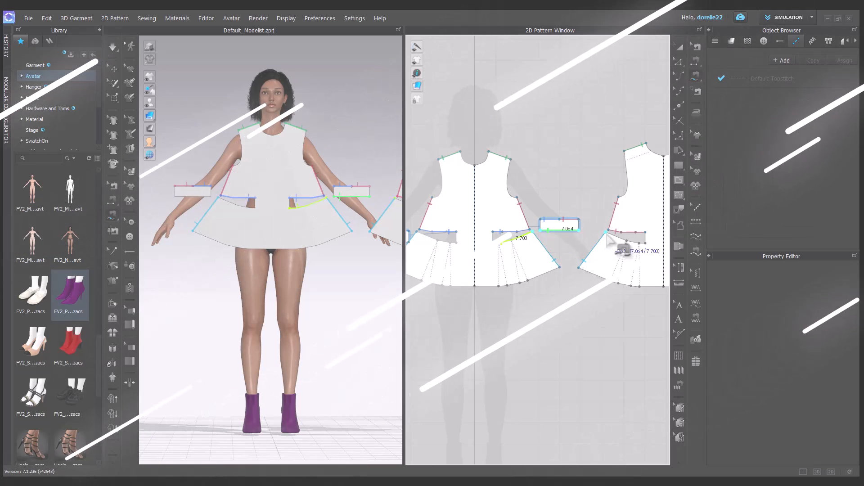
pyautogui.keyDown('shift'); pyautogui.click(606, 232); pyautogui.keyUp('shift')
pyautogui.keyDown('shift'); pyautogui.click(645, 243); pyautogui.keyUp('shift')
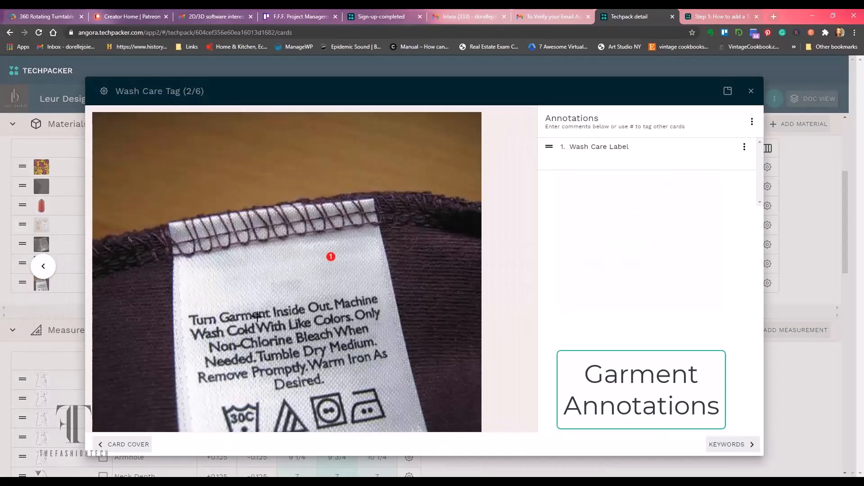
# Switch to Techpacker, close the Wash Care Tag card, and review the wrap dress's measurements, fit session and document pages.
pyautogui.click(751, 91)
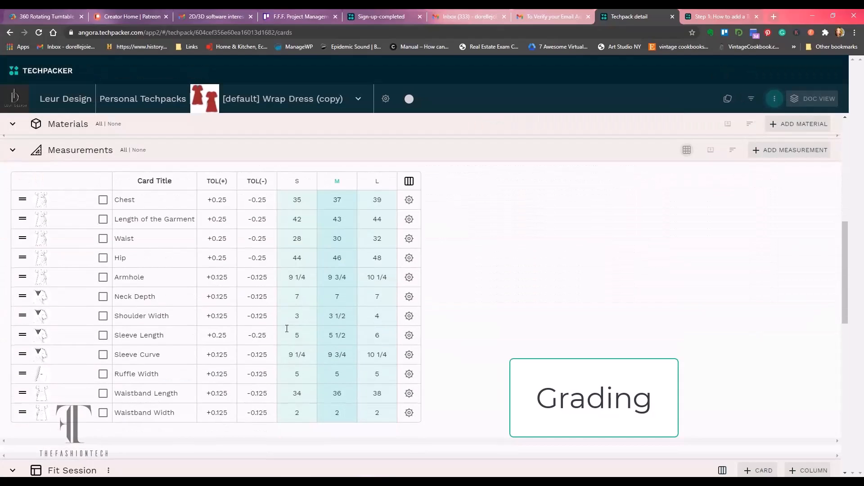
pyautogui.scroll(-8, 261, 234)
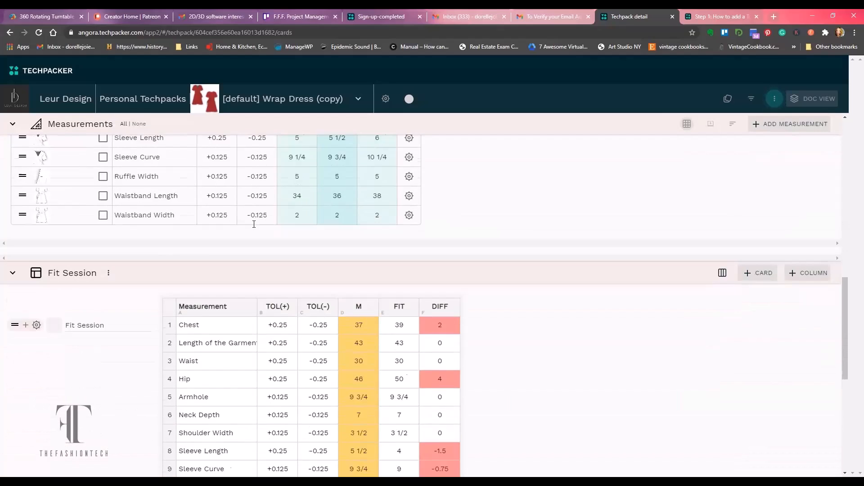
pyautogui.scroll(-4, 276, 260)
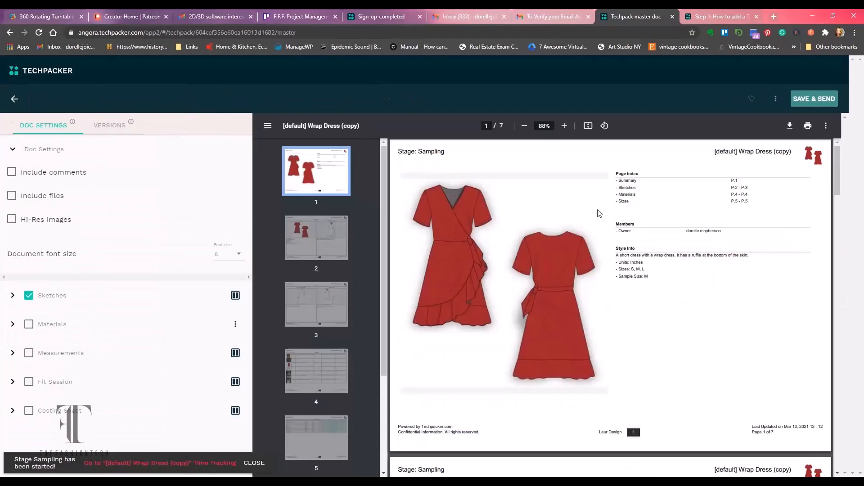
pyautogui.scroll(-15, 611, 306)
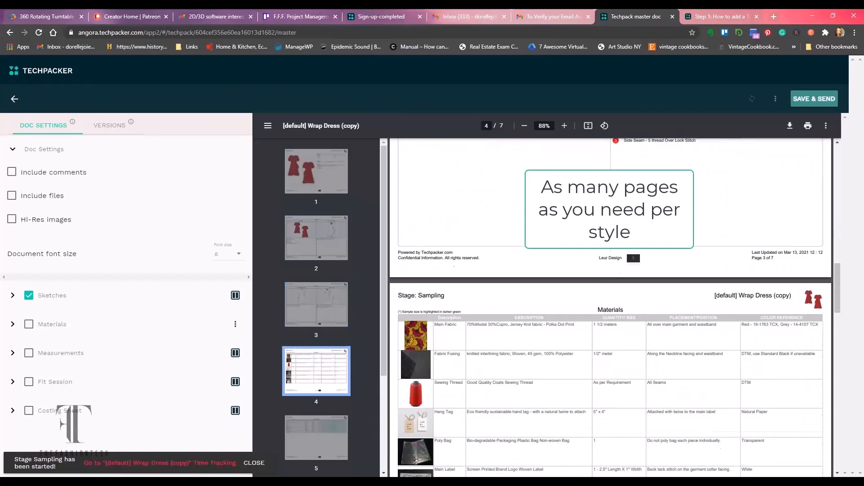
pyautogui.scroll(-1, 482, 297)
pyautogui.scroll(-12, 545, 396)
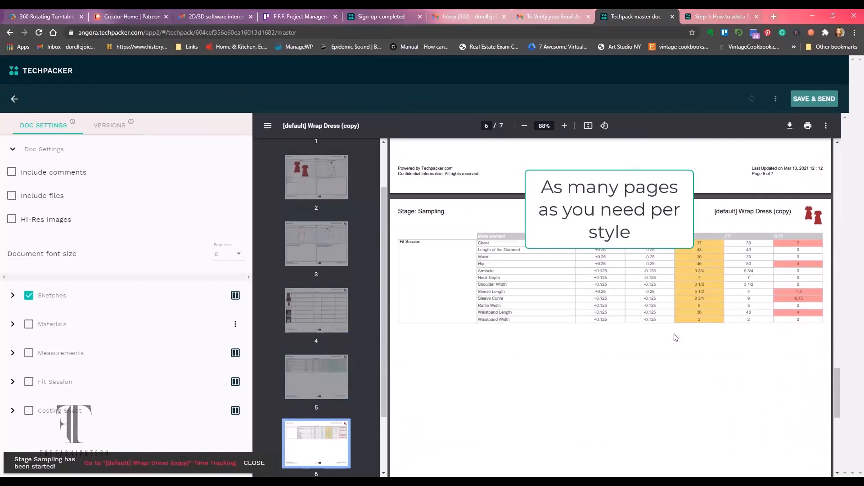
pyautogui.scroll(-8, 690, 381)
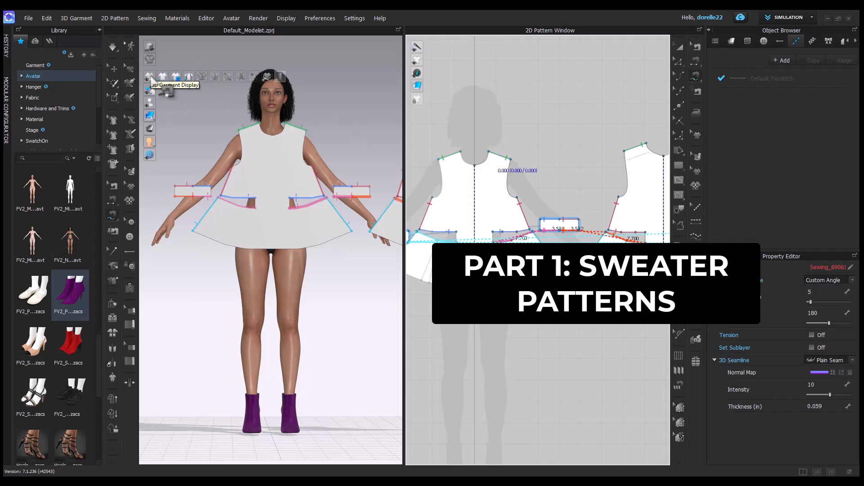
# Show the garment's internal lines and the sewing connections between the patterns in the 3D view.
pyautogui.click(199, 78)
pyautogui.click(216, 78)
pyautogui.click(228, 77)
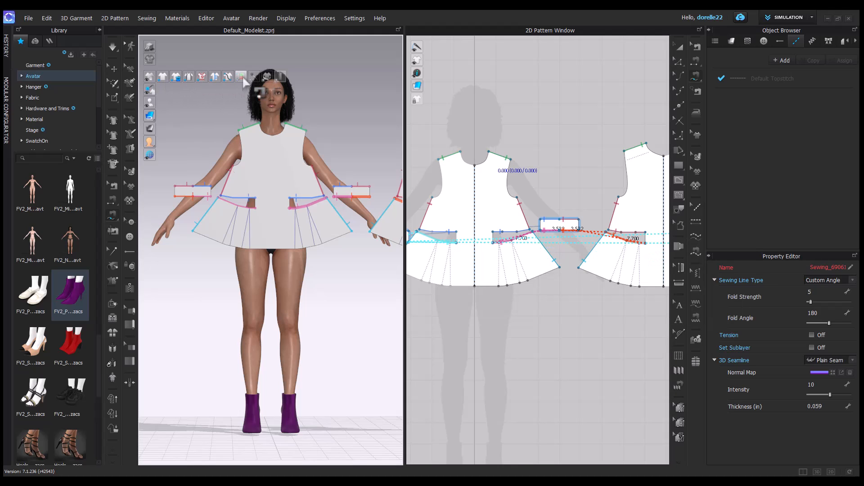
pyautogui.click(241, 77)
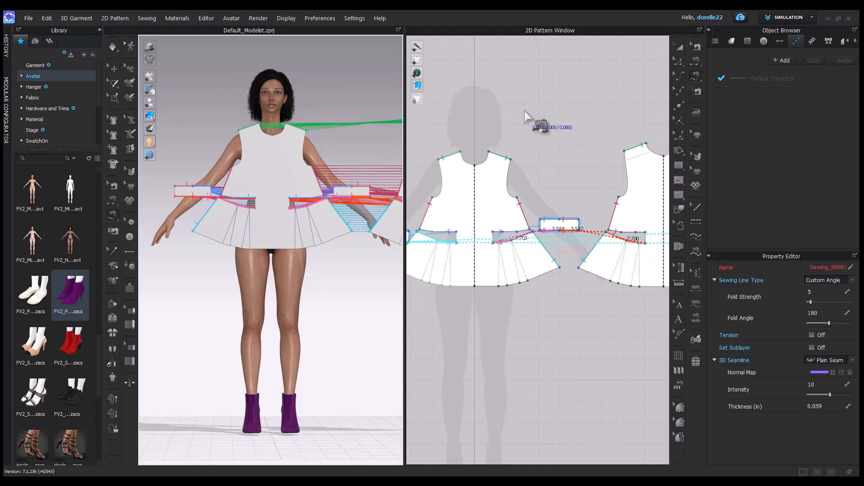
# Display the avatar's arrangement points and place the back pattern at the centre of the avatar's back.
pyautogui.moveTo(366, 106); pyautogui.dragTo(249, 105, button='right')
pyautogui.click(680, 46)
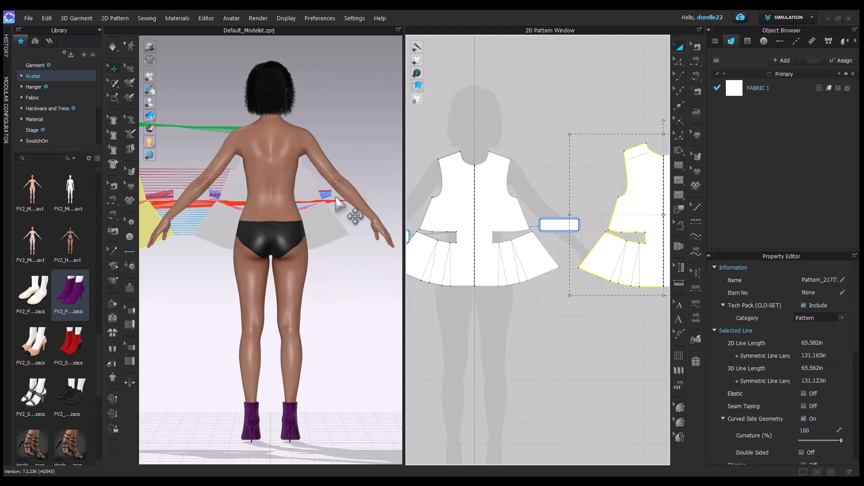
pyautogui.moveTo(147, 101)
pyautogui.click(180, 106)
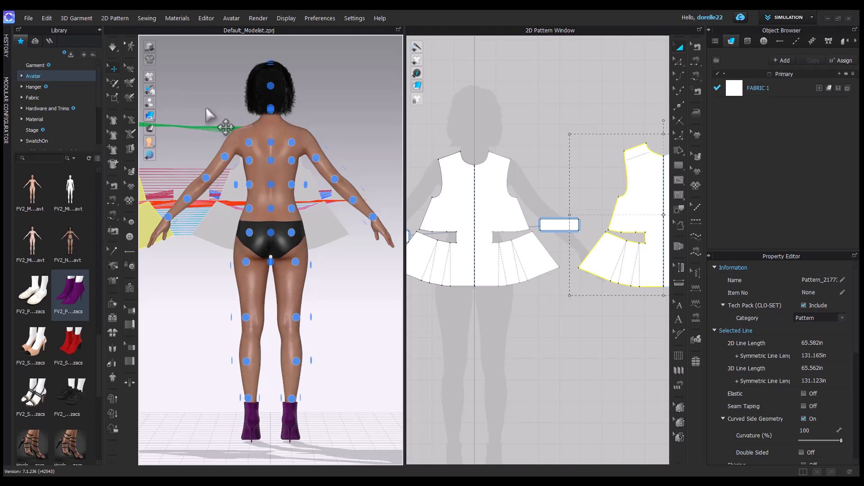
pyautogui.click(641, 188)
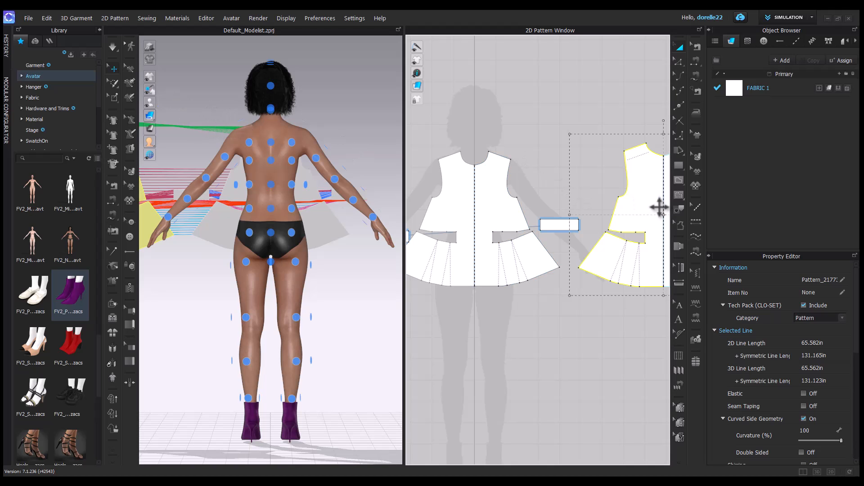
pyautogui.click(272, 185)
# Arrange the rectangular side piece at the side of the avatar's waist, between the front and back patterns.
pyautogui.moveTo(381, 145); pyautogui.dragTo(276, 174, button='right')
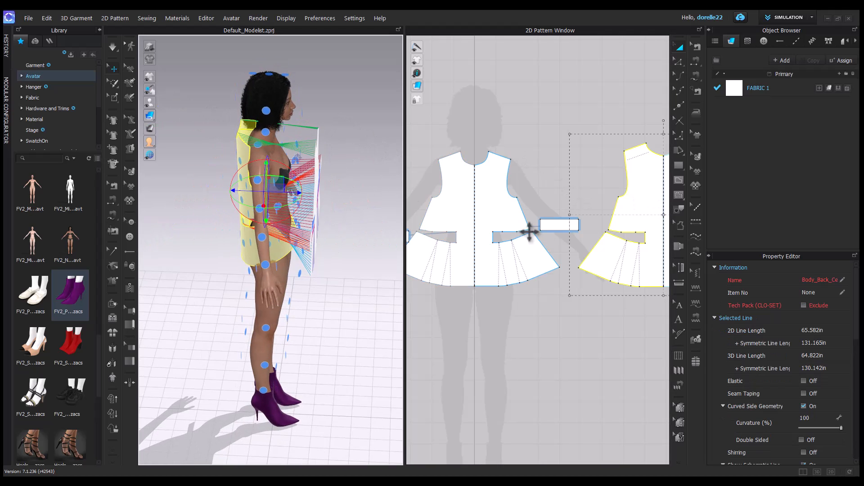
pyautogui.click(557, 224)
pyautogui.moveTo(386, 234); pyautogui.dragTo(196, 204, button='right')
pyautogui.scroll(3, 194, 198)
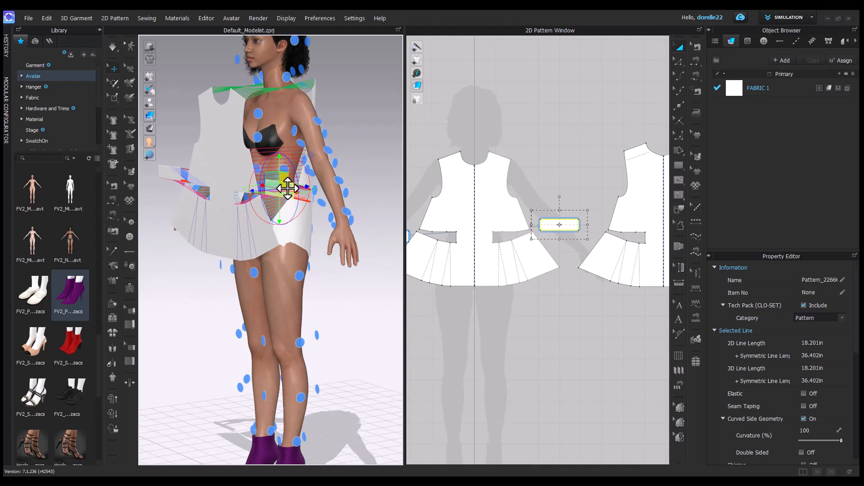
pyautogui.moveTo(353, 116); pyautogui.dragTo(417, 179, button='right')
# Reverse the twisted shoulder seam so that the front and back shoulders join neck to neck.
pyautogui.click(698, 46)
pyautogui.rightClick(498, 154)
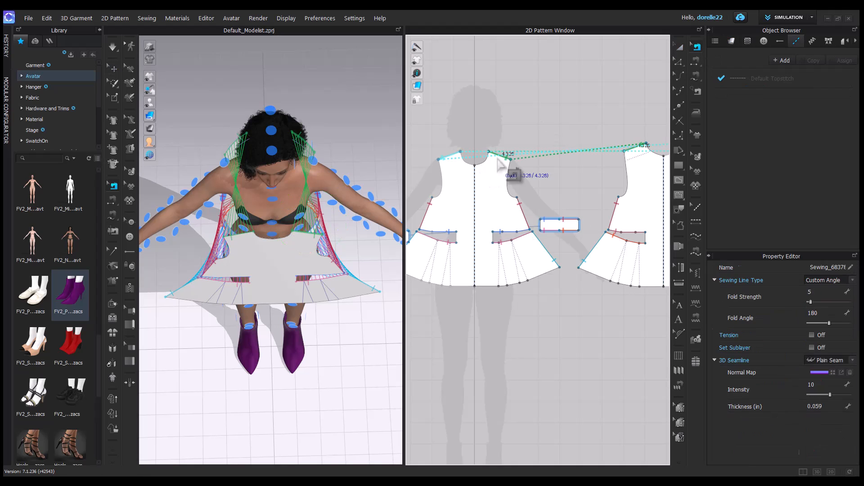
pyautogui.click(521, 182)
# Delete the avatar's hair accessory and simulate the garment to drape it on the body.
pyautogui.moveTo(343, 117); pyautogui.dragTo(296, 72, button='right')
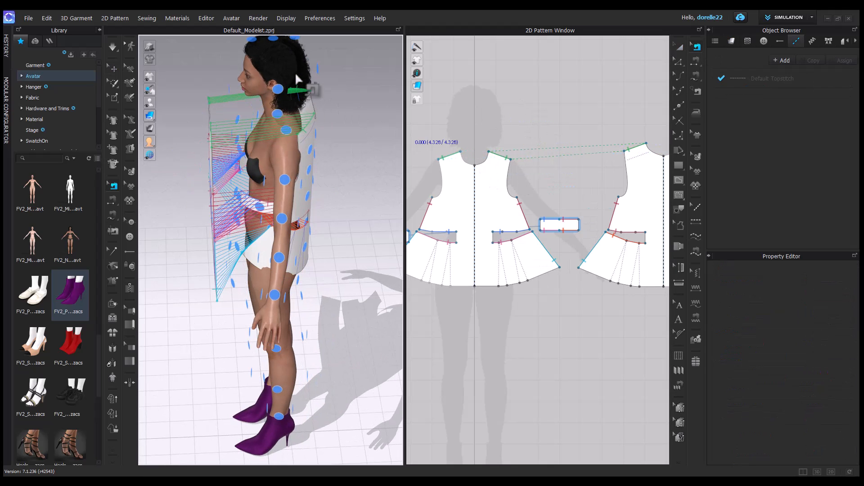
pyautogui.click(112, 69)
pyautogui.rightClick(288, 59)
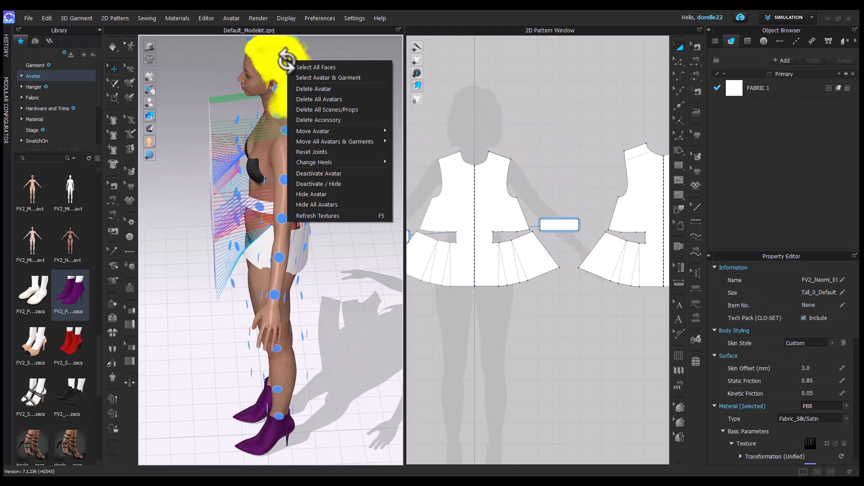
pyautogui.click(341, 121)
pyautogui.moveTo(343, 123); pyautogui.dragTo(382, 185, button='right')
pyautogui.press('space')
# Sew one short end of the side piece to the vertical edge of the front's waist notch.
pyautogui.scroll(3, 449, 215)
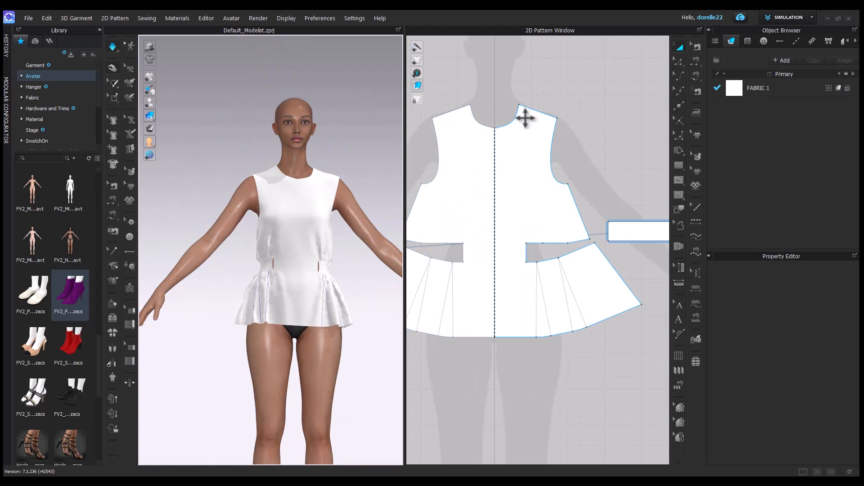
pyautogui.click(696, 61)
pyautogui.click(612, 237)
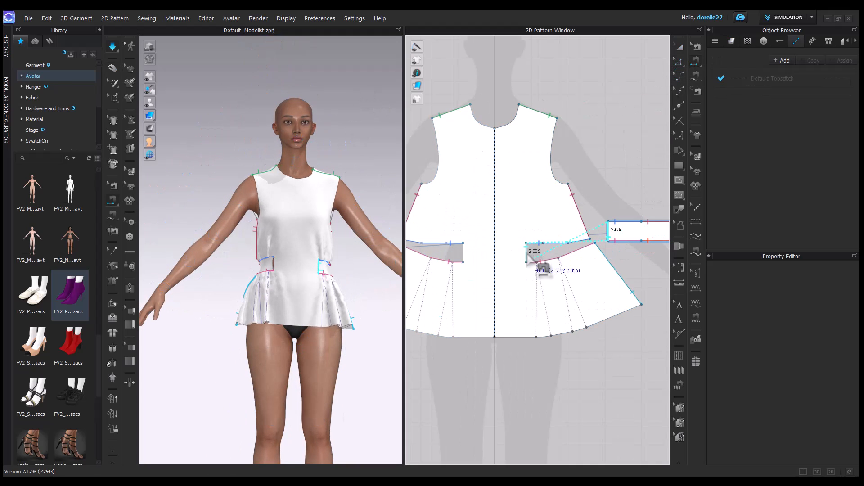
pyautogui.click(529, 256)
pyautogui.press('a')
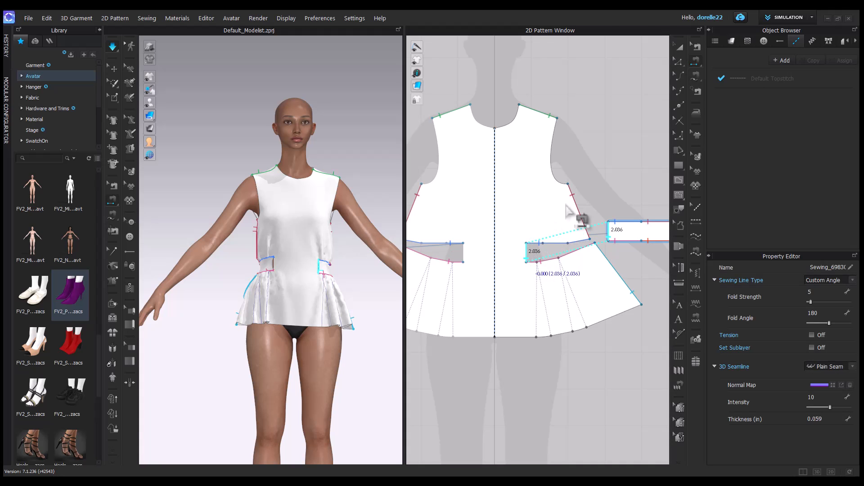
# Sew the side piece's other short end to the vertical edge of the back's waist notch and simulate the garment.
pyautogui.moveTo(326, 288); pyautogui.dragTo(171, 288, button='right')
pyautogui.scroll(-3, 543, 279)
pyautogui.moveTo(545, 288); pyautogui.dragTo(436, 287, button='middle')
pyautogui.click(698, 61)
pyautogui.click(519, 246)
pyautogui.click(594, 262)
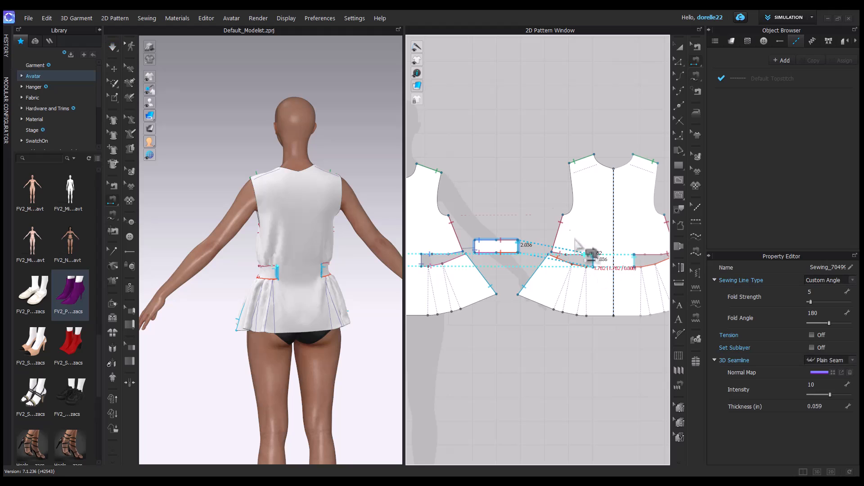
pyautogui.press('a')
pyautogui.click(310, 285)
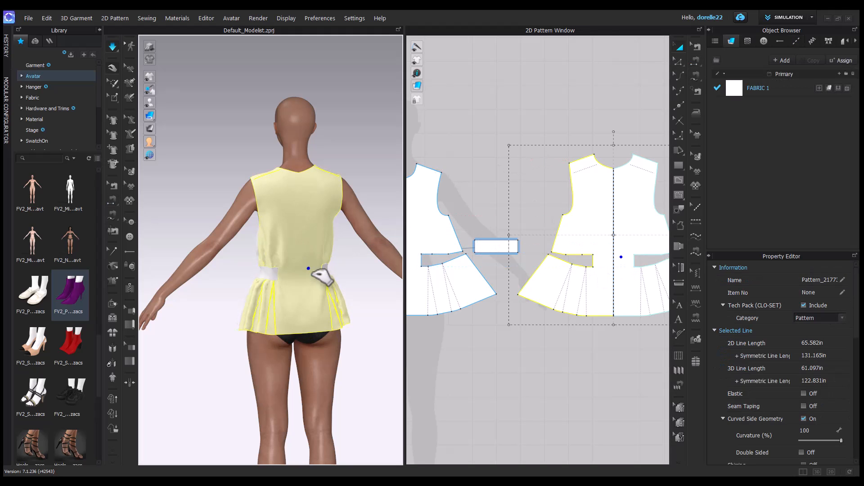
# Curve the back pattern's neckline into a rounder scoop, with each half about 4.39 in long.
pyautogui.moveTo(611, 121); pyautogui.dragTo(560, 157, button='middle')
pyautogui.scroll(5, 560, 158)
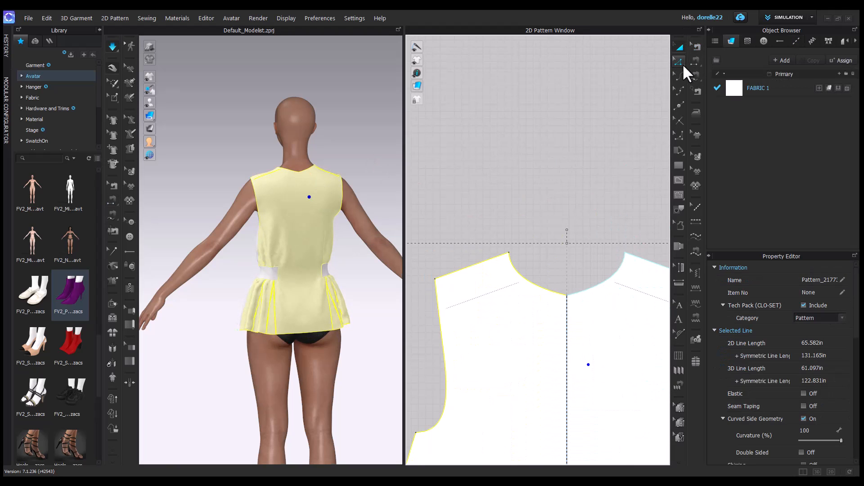
pyautogui.moveTo(594, 286); pyautogui.dragTo(604, 289)
pyautogui.scroll(3, 328, 177)
pyautogui.moveTo(328, 177); pyautogui.dragTo(321, 279, button='middle')
pyautogui.moveTo(322, 279); pyautogui.dragTo(366, 328, button='right')
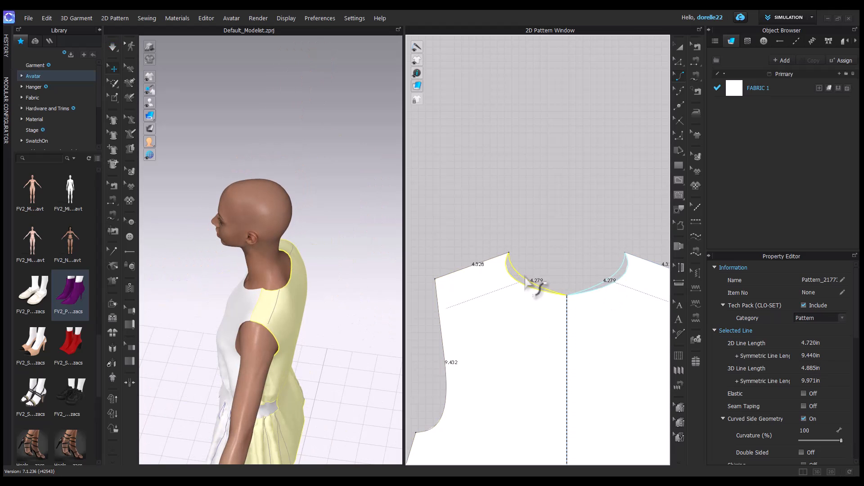
pyautogui.moveTo(534, 291); pyautogui.dragTo(541, 297)
pyautogui.moveTo(377, 309); pyautogui.dragTo(429, 216, button='right')
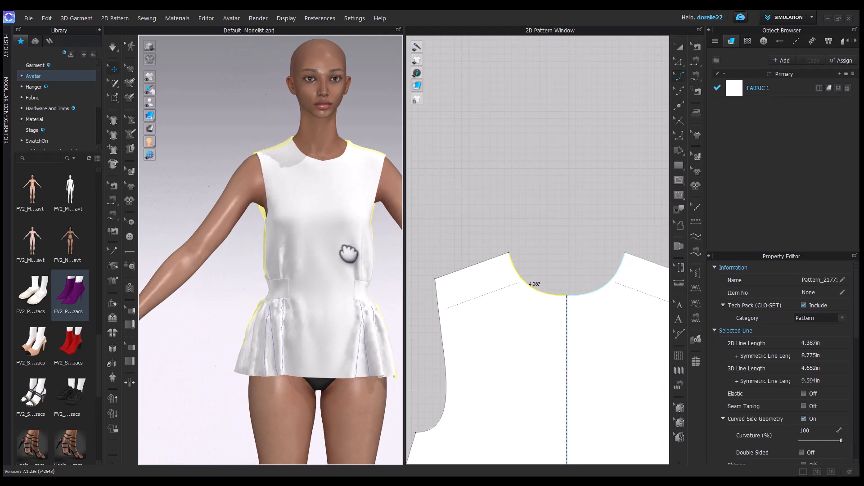
# Check the armhole curves of the front and back patterns.
pyautogui.moveTo(361, 261); pyautogui.dragTo(295, 263, button='middle')
pyautogui.scroll(-5, 514, 225)
pyautogui.moveTo(522, 216); pyautogui.dragTo(619, 273, button='middle')
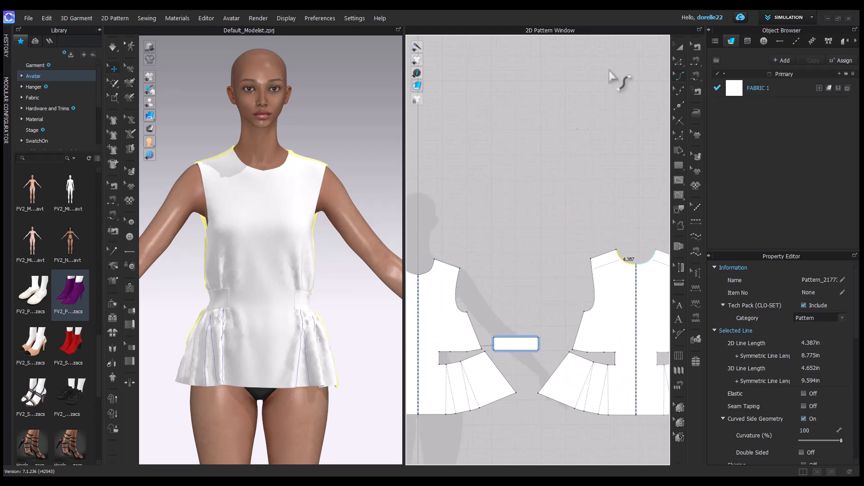
pyautogui.click(455, 295)
pyautogui.click(594, 283)
pyautogui.click(539, 194)
# Draw a tall rectangular pattern with a perimeter of about 36.8 in beside the front pattern, above the side piece.
pyautogui.moveTo(549, 155); pyautogui.dragTo(803, 105, button='middle')
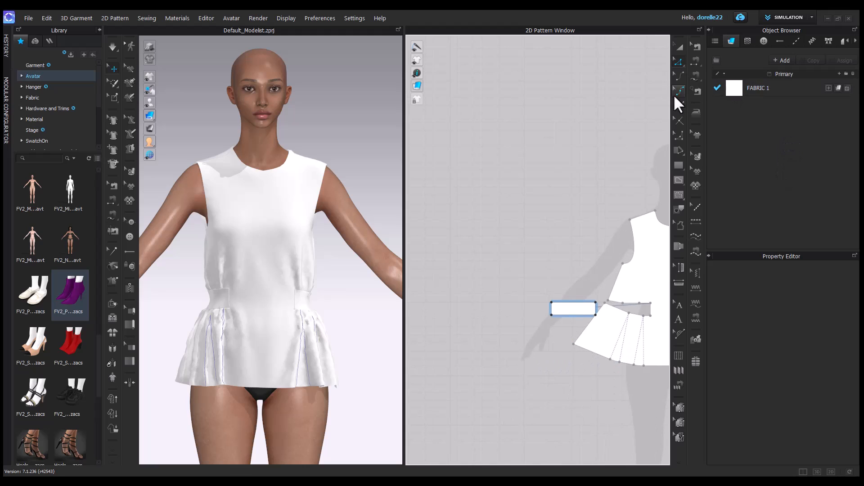
pyautogui.moveTo(489, 192); pyautogui.dragTo(518, 278)
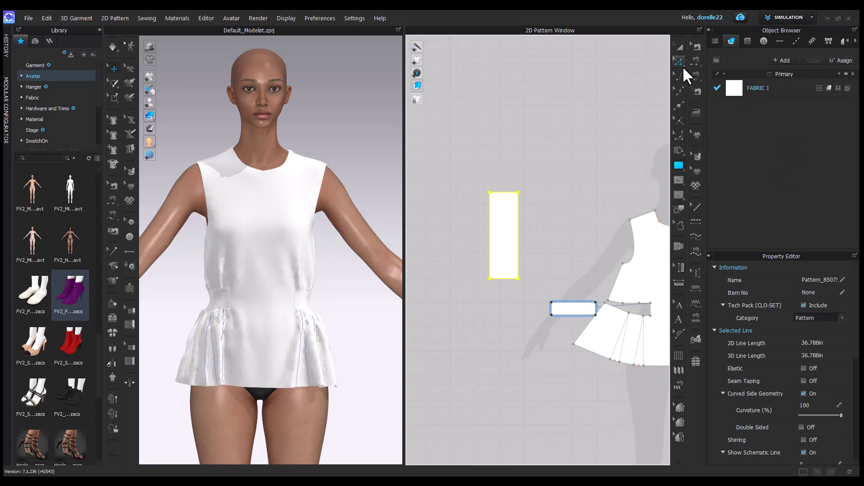
# Reshape the tall rectangle into a half sleeve with a straight edge about 19.62 in long, a widened underarm and a curved cap.
pyautogui.click(532, 197)
pyautogui.moveTo(518, 192); pyautogui.dragTo(518, 156)
pyautogui.moveTo(491, 193)
pyautogui.mouseDown()
pyautogui.moveTo(466, 206)
pyautogui.moveTo(484, 175)
pyautogui.moveTo(489, 200)
pyautogui.mouseUp()
pyautogui.click(678, 61)
pyautogui.click(647, 128)
pyautogui.click(472, 201)
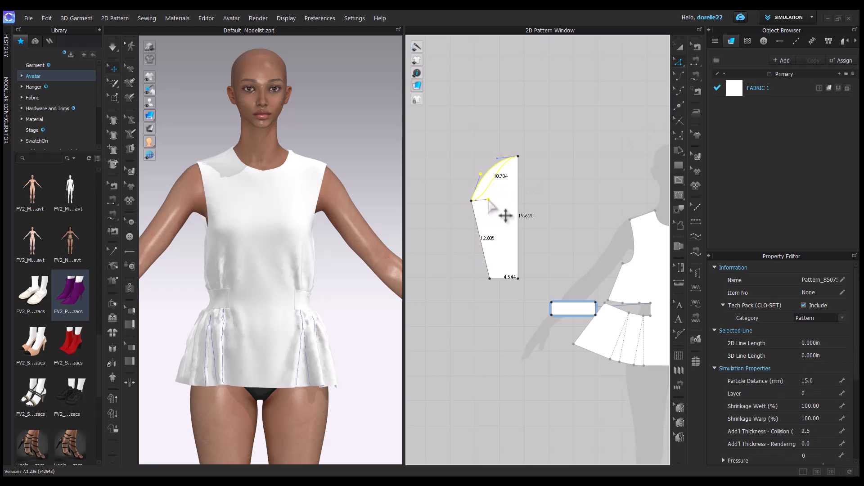
# Move the half sleeve's straight centre edge inward by about 1.84 in and unfold the pattern along that edge.
pyautogui.click(548, 172)
pyautogui.moveTo(520, 202); pyautogui.dragTo(513, 207)
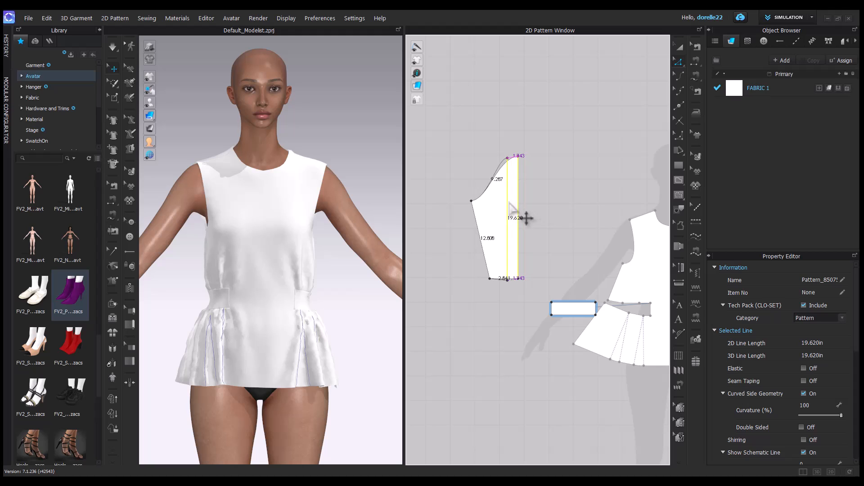
pyautogui.click(556, 164)
pyautogui.rightClick(509, 191)
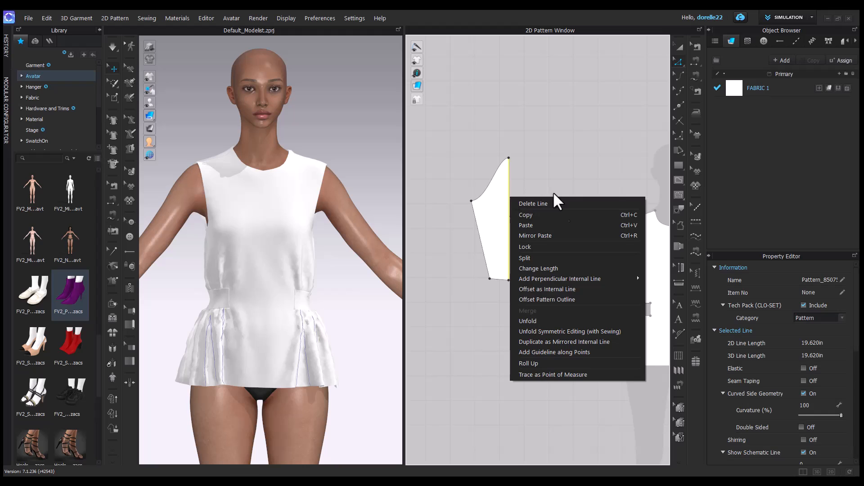
pyautogui.click(550, 320)
pyautogui.click(577, 141)
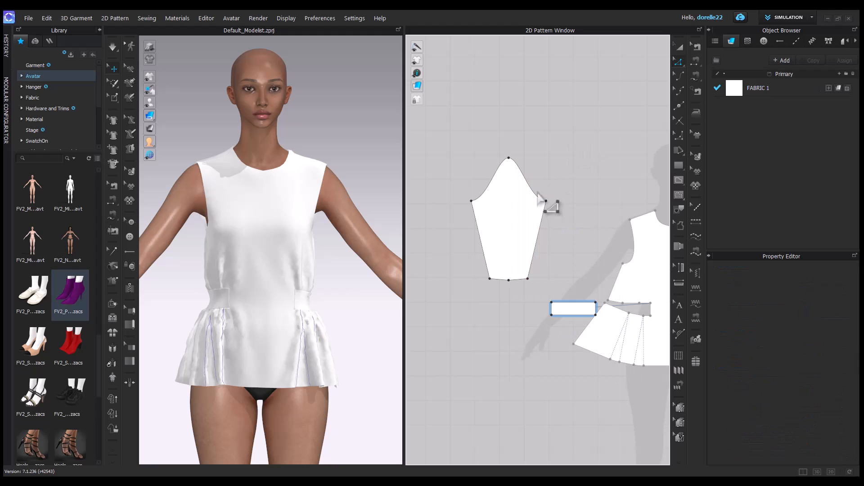
# Round both halves of the sleeve cap into fuller curves and widen the sleeve hem at both corners.
pyautogui.moveTo(519, 159); pyautogui.dragTo(482, 160)
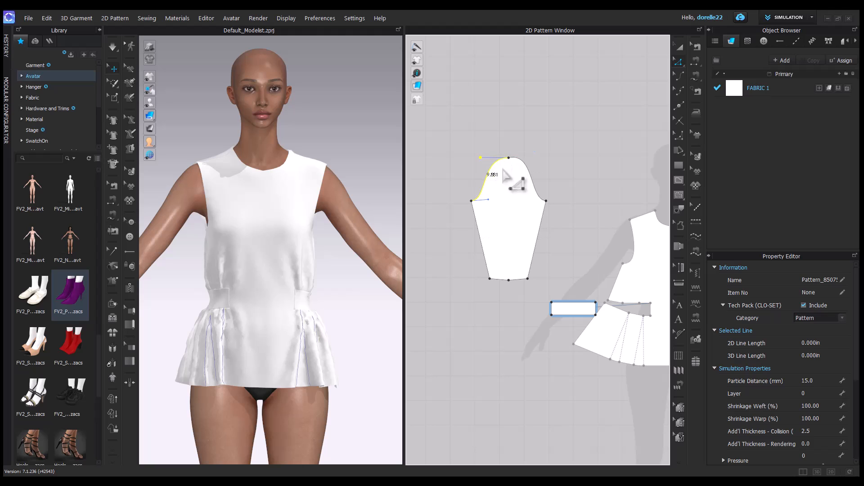
pyautogui.click(517, 287)
pyautogui.moveTo(528, 279); pyautogui.dragTo(480, 279)
pyautogui.click(492, 308)
pyautogui.click(509, 158)
pyautogui.moveTo(535, 152); pyautogui.dragTo(542, 158)
pyautogui.click(573, 169)
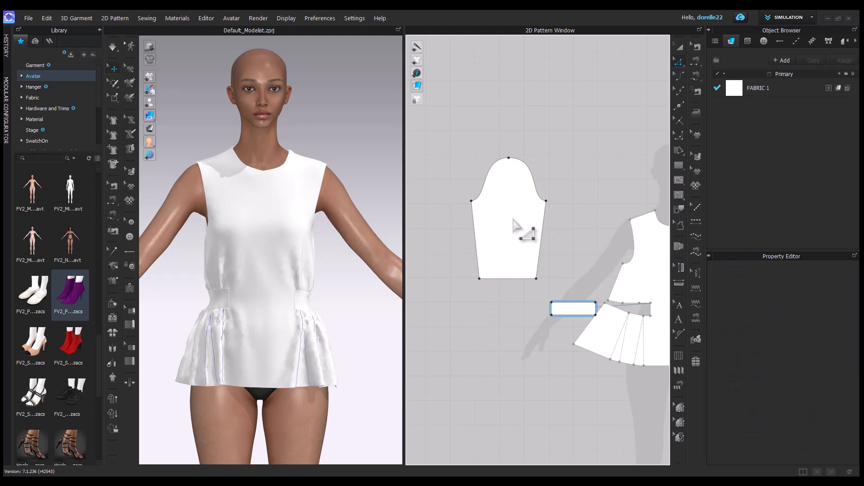
# Flip the sleeve pattern horizontally.
pyautogui.press('a')
pyautogui.click(509, 201)
pyautogui.rightClick(509, 201)
pyautogui.moveTo(552, 344)
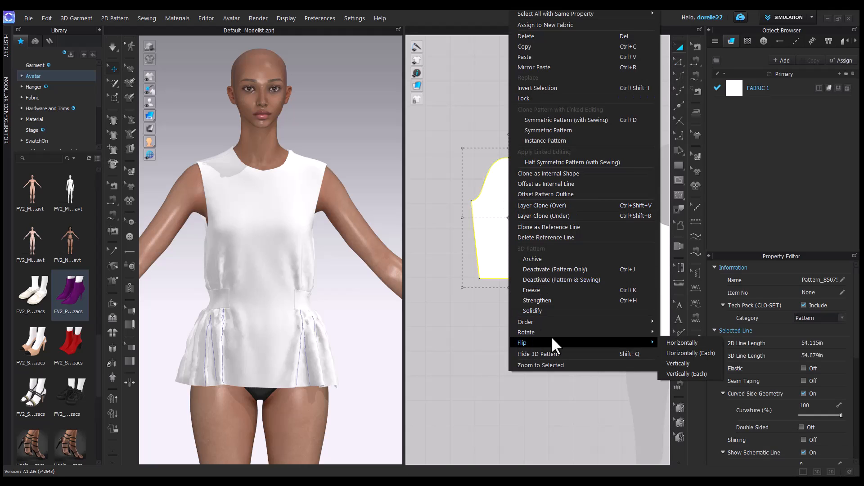
pyautogui.click(674, 343)
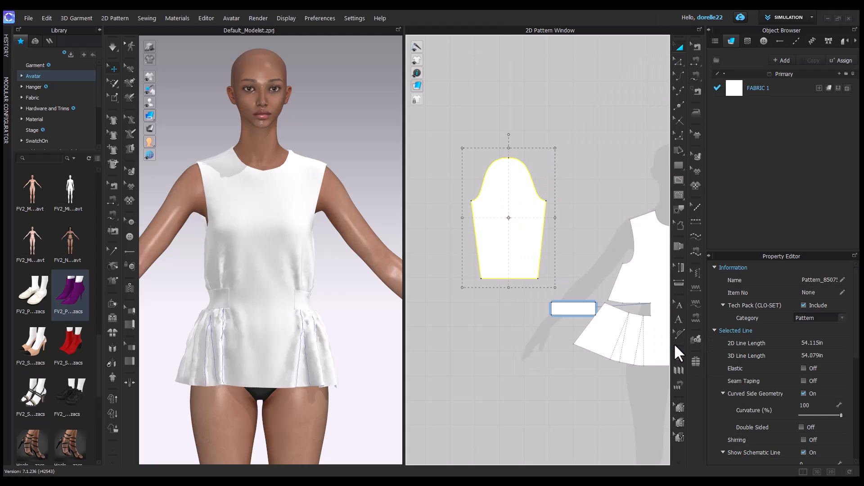
pyautogui.click(597, 133)
# Lower the top of the sleeve cap and flatten the curve of the cap half nearest the front pattern.
pyautogui.click(679, 62)
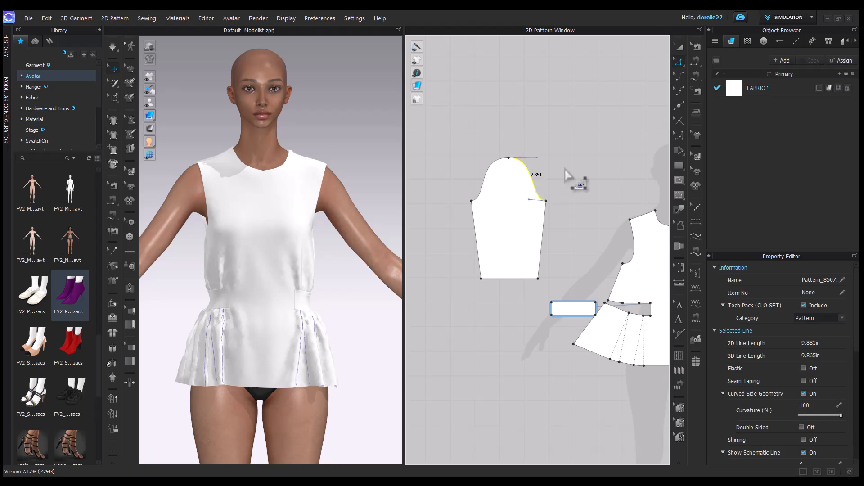
pyautogui.moveTo(514, 165); pyautogui.dragTo(512, 169)
pyautogui.moveTo(471, 200); pyautogui.dragTo(471, 201)
pyautogui.moveTo(546, 201); pyautogui.dragTo(546, 203)
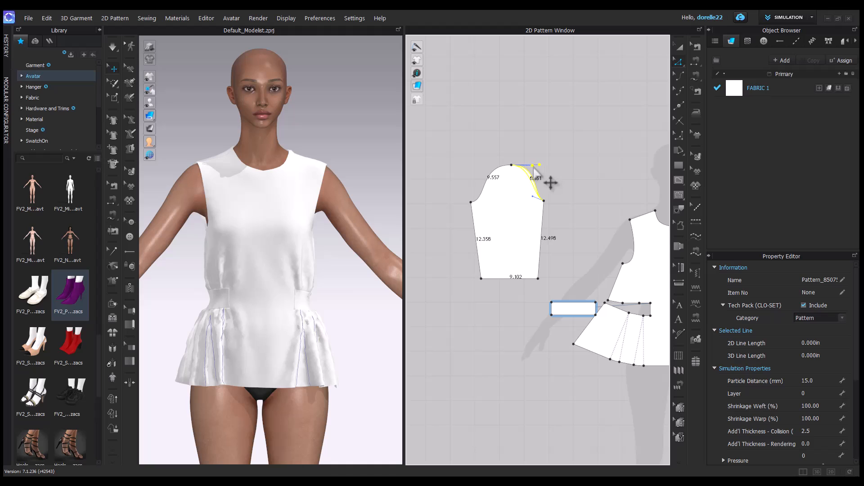
pyautogui.click(579, 172)
# Fine-tune the cap and underarm points until the front cap half is about 8.18 in long, and widen the sleeve hem slightly.
pyautogui.click(544, 202)
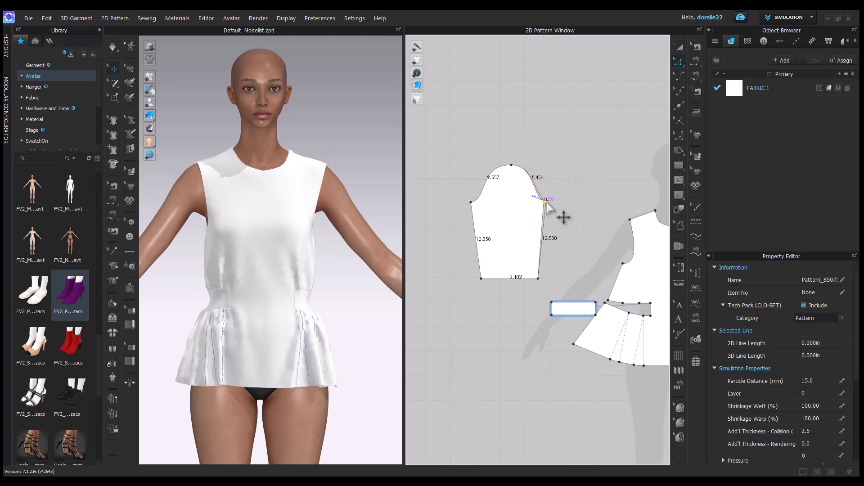
pyautogui.click(551, 154)
pyautogui.click(512, 166)
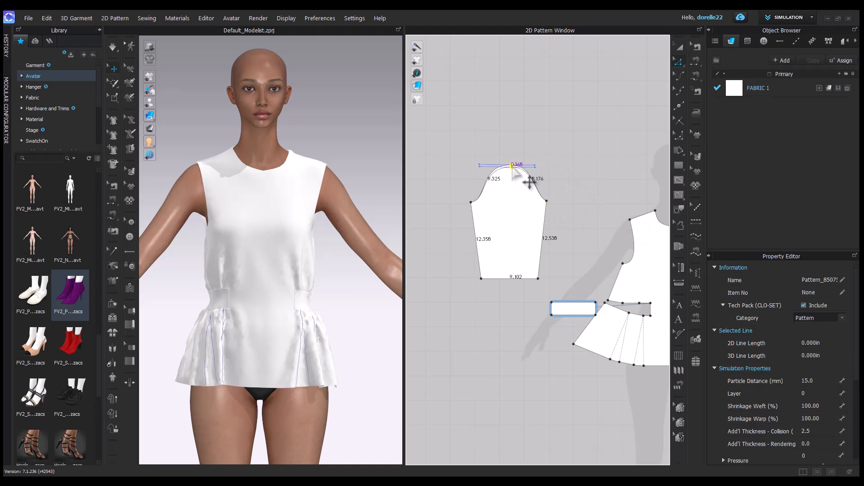
pyautogui.click(469, 202)
pyautogui.click(558, 217)
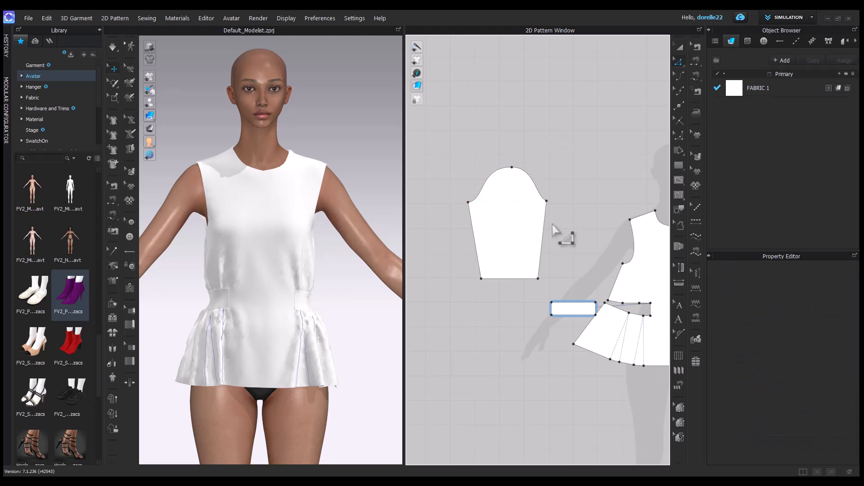
pyautogui.moveTo(482, 279); pyautogui.dragTo(476, 279)
pyautogui.moveTo(538, 279); pyautogui.dragTo(542, 279)
# Draw a rectangular cuff pattern about 12.7 in wide and 6.35 in tall and line it up beneath the sleeve.
pyautogui.moveTo(433, 288); pyautogui.dragTo(512, 327)
pyautogui.press('z')
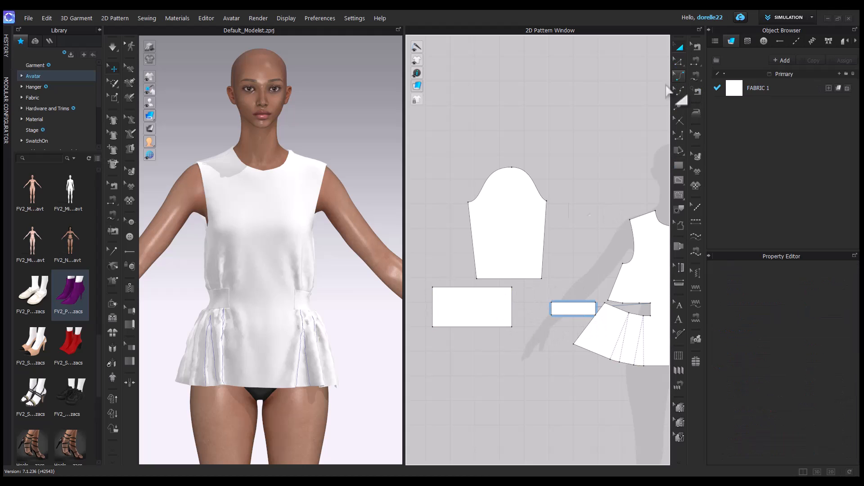
pyautogui.click(680, 47)
pyautogui.click(510, 312)
pyautogui.moveTo(513, 313); pyautogui.dragTo(514, 314)
pyautogui.click(573, 244)
pyautogui.moveTo(581, 257); pyautogui.dragTo(519, 234, button='middle')
pyautogui.moveTo(512, 281); pyautogui.dragTo(527, 255)
pyautogui.scroll(-2, 583, 263)
pyautogui.moveTo(583, 263); pyautogui.dragTo(450, 258, button='middle')
pyautogui.moveTo(557, 267); pyautogui.dragTo(549, 256)
pyautogui.click(564, 223)
# Adjust the front pattern's neckline curve, with each half about 4.11 in long.
pyautogui.scroll(-2, 583, 236)
pyautogui.moveTo(595, 212); pyautogui.dragTo(625, 200, button='middle')
pyautogui.scroll(6, 552, 212)
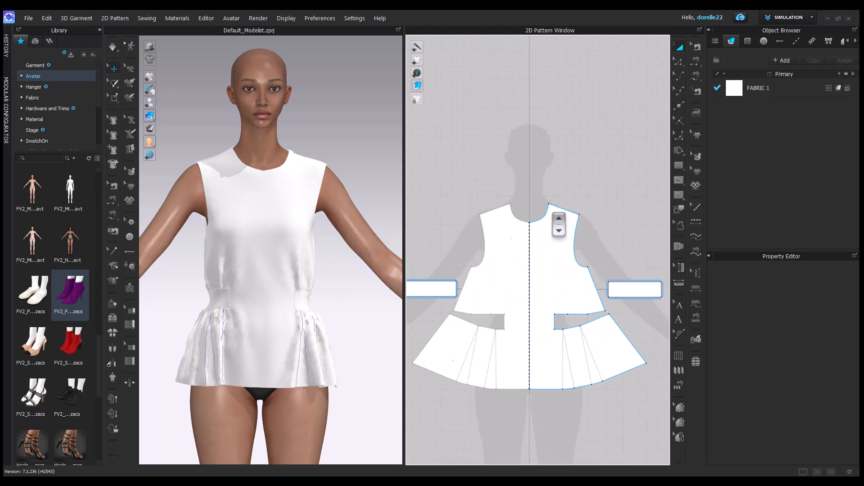
pyautogui.click(533, 234)
pyautogui.moveTo(524, 238); pyautogui.dragTo(524, 238)
# Sew the sleeve's two side edges together.
pyautogui.click(697, 47)
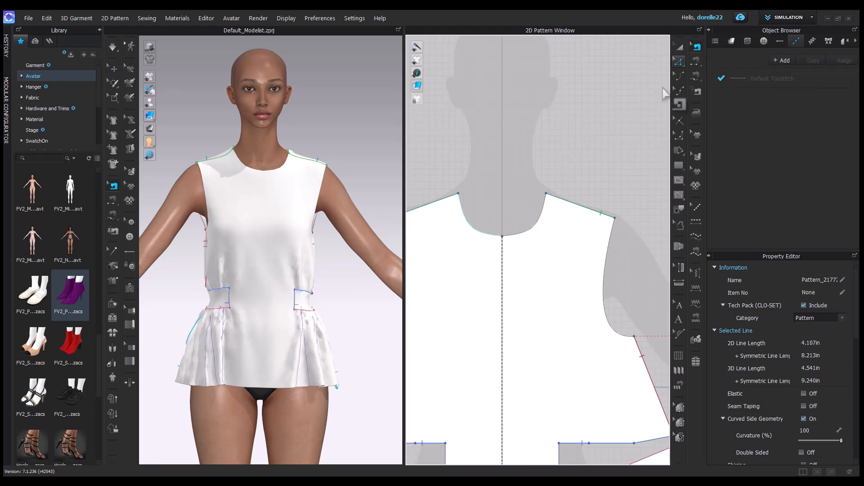
pyautogui.scroll(-3, 571, 194)
pyautogui.moveTo(614, 203); pyautogui.dragTo(767, 203, button='middle')
pyautogui.click(696, 61)
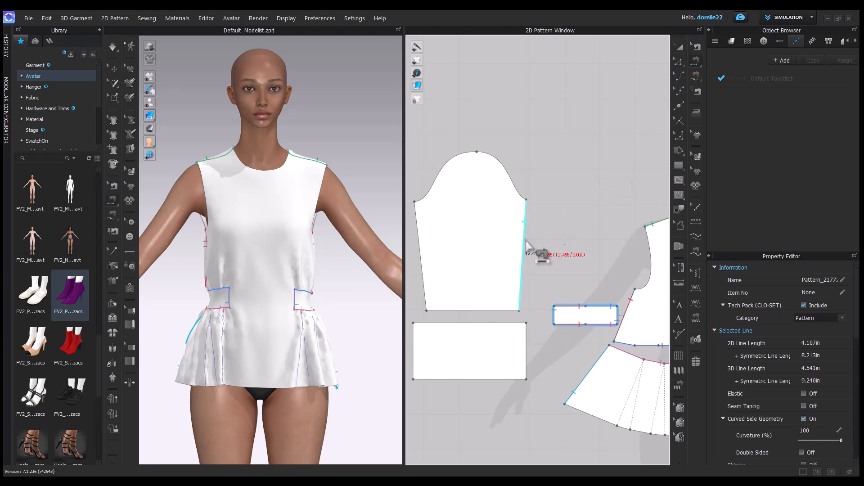
pyautogui.click(524, 240)
pyautogui.click(422, 243)
# Sew one half of the sleeve cap to the front armhole and the other half to the back armhole.
pyautogui.click(516, 186)
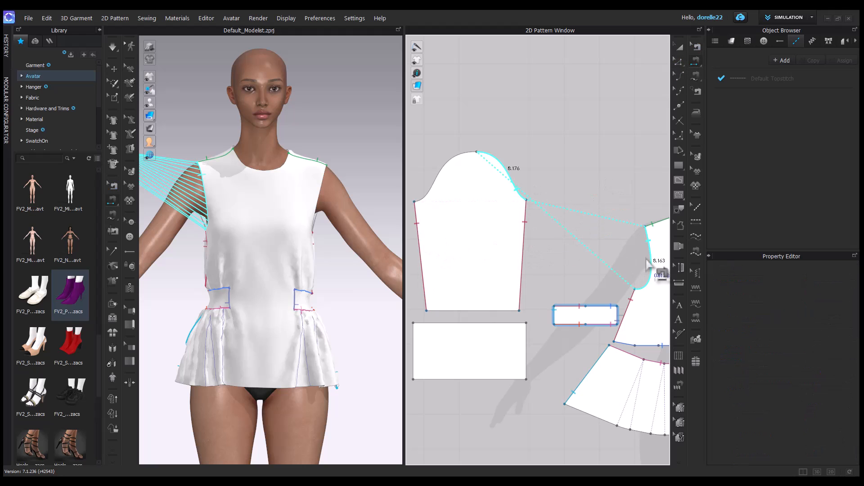
pyautogui.click(647, 276)
pyautogui.click(445, 169)
pyautogui.moveTo(612, 125); pyautogui.dragTo(339, 120, button='middle')
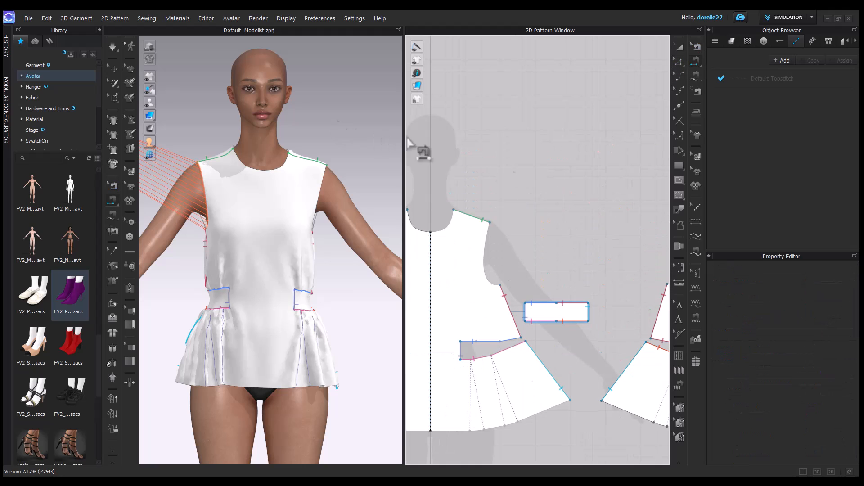
pyautogui.moveTo(615, 217); pyautogui.dragTo(287, 149, button='middle')
pyautogui.click(474, 166)
# Sew the cuff's upper edge to the sleeve hem and join the cuff's two short ends.
pyautogui.moveTo(538, 182); pyautogui.dragTo(857, 204, button='middle')
pyautogui.moveTo(495, 216); pyautogui.dragTo(631, 240, button='middle')
pyautogui.click(488, 272)
pyautogui.moveTo(455, 238); pyautogui.dragTo(707, 158, button='middle')
pyautogui.click(597, 205)
pyautogui.click(597, 217)
pyautogui.click(522, 250)
pyautogui.click(636, 245)
pyautogui.scroll(-2, 593, 311)
pyautogui.moveTo(595, 314); pyautogui.dragTo(412, 412, button='middle')
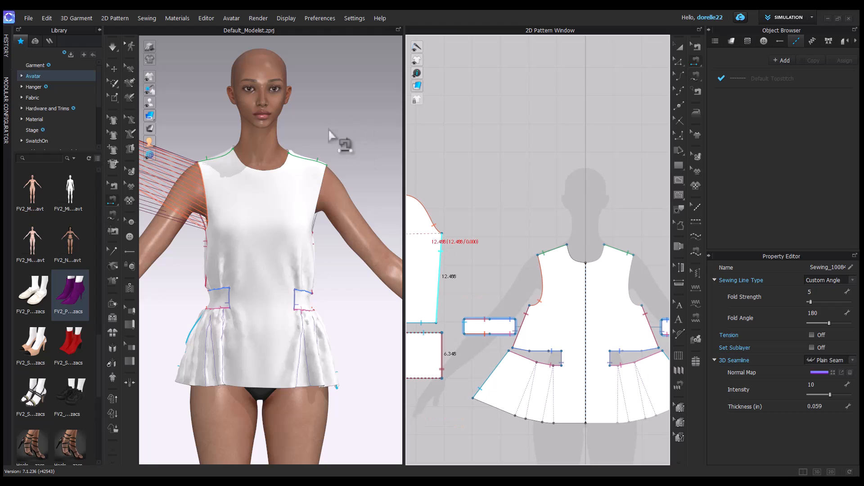
# Show the arrangement points and place the sleeve around the avatar's arm and the cuff at the outer wrist point.
pyautogui.moveTo(329, 130); pyautogui.dragTo(428, 146, button='right')
pyautogui.moveTo(290, 194); pyautogui.dragTo(533, 168, button='middle')
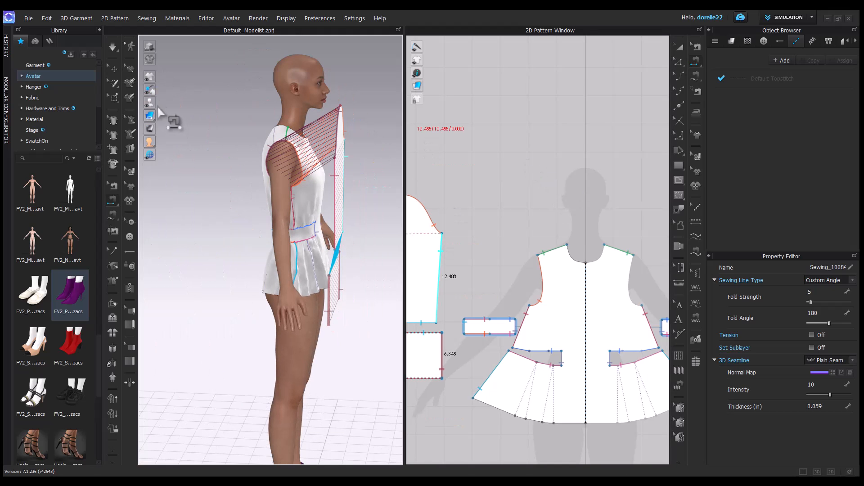
pyautogui.click(149, 115)
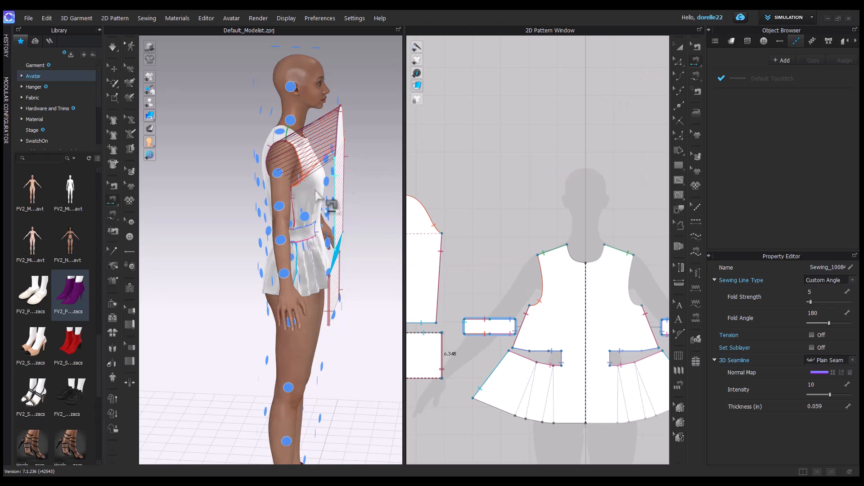
pyautogui.moveTo(579, 174); pyautogui.dragTo(685, 63, button='middle')
pyautogui.press('a')
pyautogui.click(541, 189)
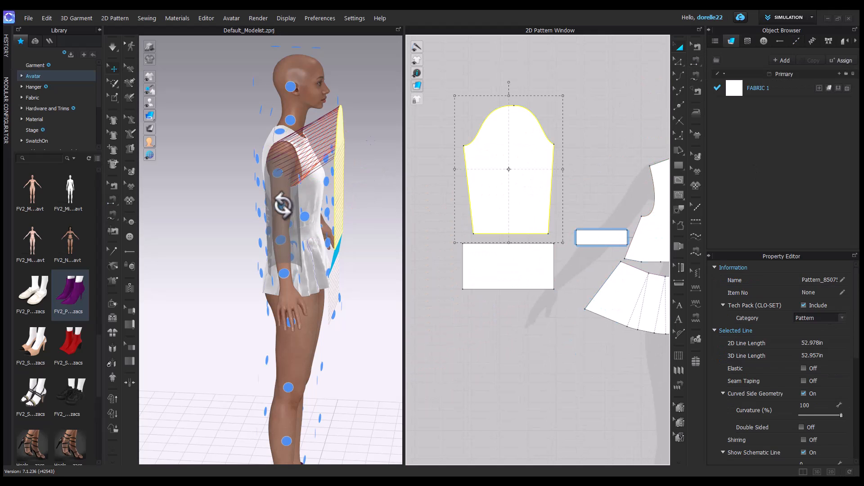
pyautogui.click(499, 260)
pyautogui.click(284, 273)
pyautogui.moveTo(304, 247); pyautogui.dragTo(263, 156, button='right')
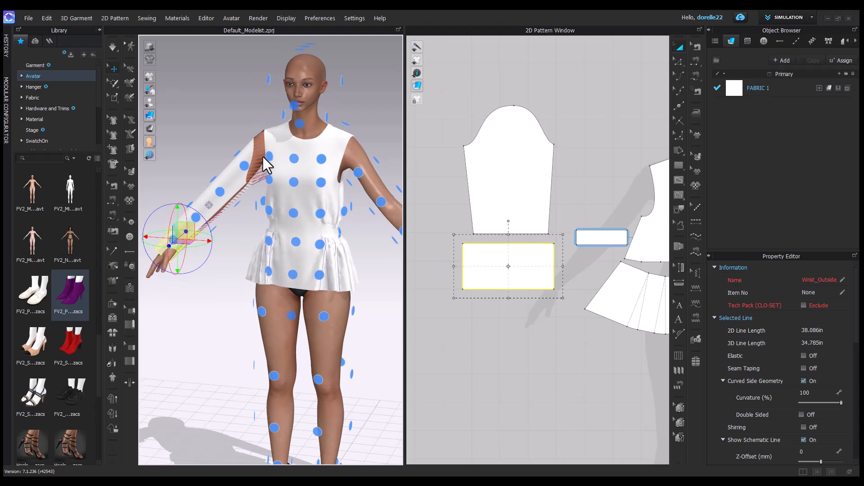
# Clone the sleeve as a linked symmetric pattern with sewing and place the copy on the opposite side of the front.
pyautogui.moveTo(527, 164); pyautogui.dragTo(495, 156, button='middle')
pyautogui.click(495, 156)
pyautogui.scroll(-5, 482, 170)
pyautogui.rightClick(482, 170)
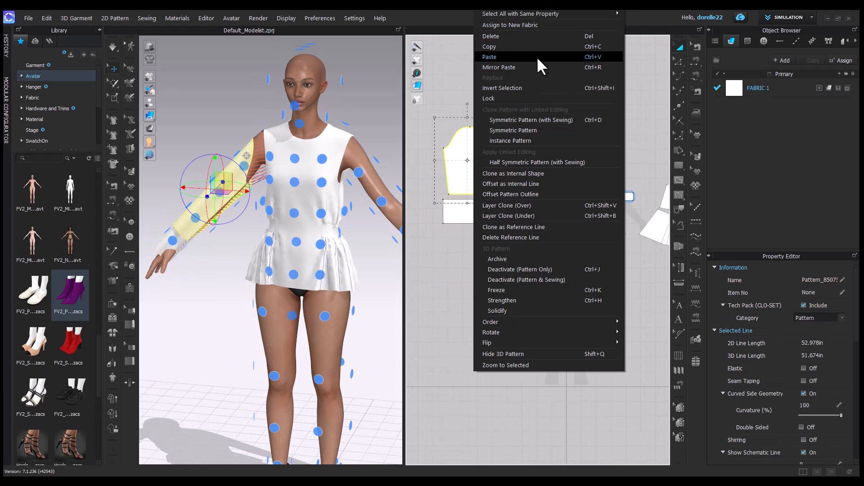
pyautogui.click(524, 158)
pyautogui.moveTo(493, 105); pyautogui.dragTo(493, 110)
# Clone the cuff as a linked symmetric pattern with sewing and place the copy beneath the second sleeve.
pyautogui.moveTo(482, 215); pyautogui.dragTo(481, 150)
pyautogui.rightClick(482, 150)
pyautogui.click(524, 158)
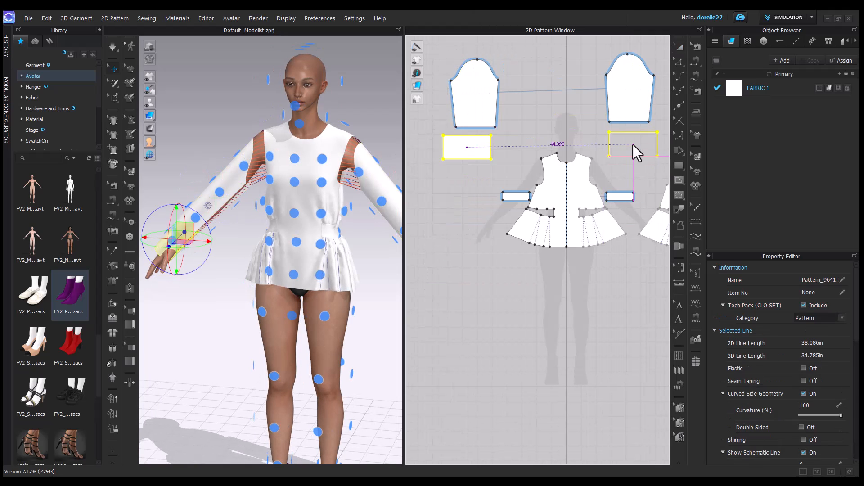
pyautogui.click(632, 144)
# Simulate the garment and tug the sleeves so they drape on both arms.
pyautogui.moveTo(372, 192); pyautogui.dragTo(279, 166, button='middle')
pyautogui.click(538, 122)
pyautogui.press('space')
pyautogui.click(201, 166)
pyautogui.click(381, 200)
pyautogui.moveTo(348, 204); pyautogui.dragTo(425, 207, button='middle')
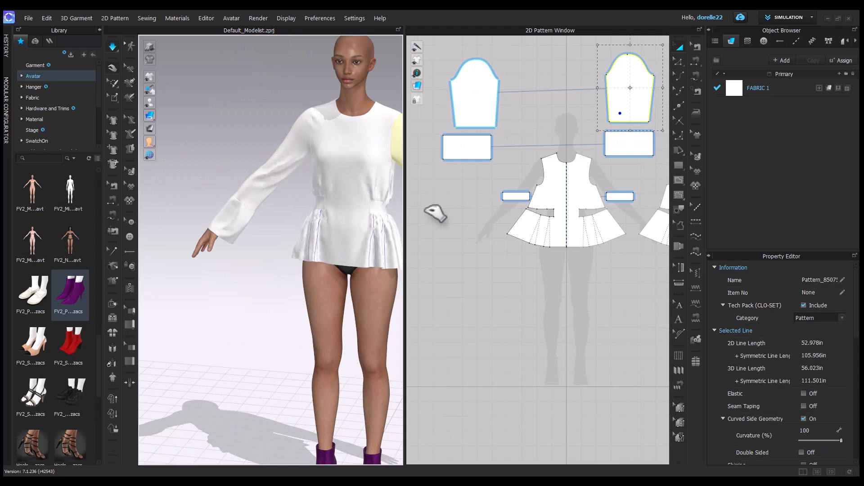
# Shorten the sleeve by moving its hem up until the pattern's perimeter is about 45.76 in.
pyautogui.scroll(5, 529, 116)
pyautogui.moveTo(529, 117); pyautogui.dragTo(629, 210, button='middle')
pyautogui.press('z')
pyautogui.moveTo(514, 234); pyautogui.dragTo(514, 203)
# Let the shortened sleeves settle in simulation, pulling the fabric into place and checking the full garment from the front.
pyautogui.moveTo(334, 174); pyautogui.dragTo(221, 214, button='middle')
pyautogui.click(222, 207)
pyautogui.click(183, 190)
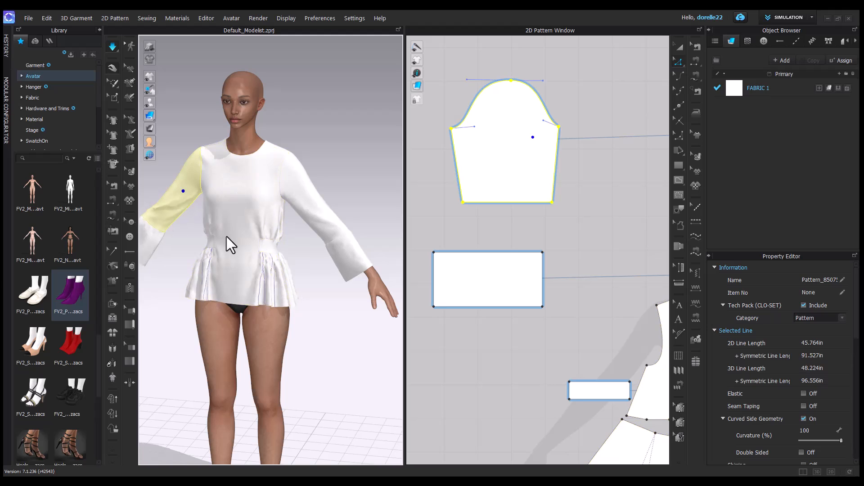
pyautogui.click(224, 233)
pyautogui.scroll(-3, 311, 270)
pyautogui.moveTo(311, 288); pyautogui.dragTo(335, 233, button='middle')
pyautogui.moveTo(336, 233); pyautogui.dragTo(343, 214, button='right')
pyautogui.moveTo(253, 150); pyautogui.dragTo(257, 180)
pyautogui.click(518, 234)
pyautogui.scroll(-3, 517, 235)
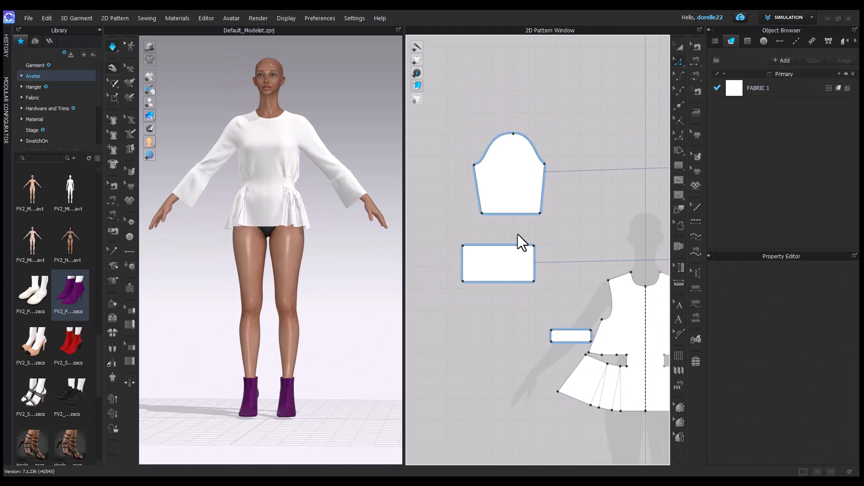
pyautogui.moveTo(518, 234); pyautogui.dragTo(569, 234, button='middle')
pyautogui.click(679, 154)
pyautogui.click(528, 245)
pyautogui.click(528, 281)
pyautogui.click(519, 275)
pyautogui.click(501, 281)
pyautogui.hotkey('ctrl', 'z')
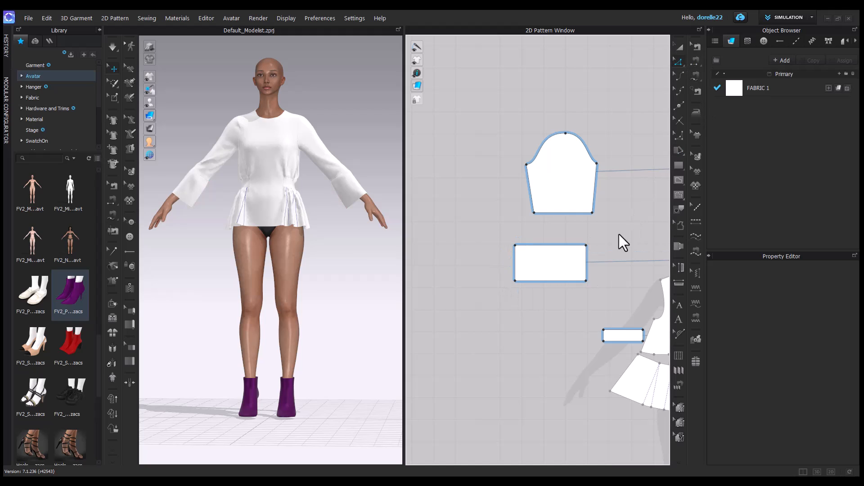
# Split the cuff's upper edge into four equal segments of 3.174 in.
pyautogui.rightClick(571, 244)
pyautogui.click(617, 333)
pyautogui.click(473, 272)
pyautogui.click(473, 272)
pyautogui.press('Return')
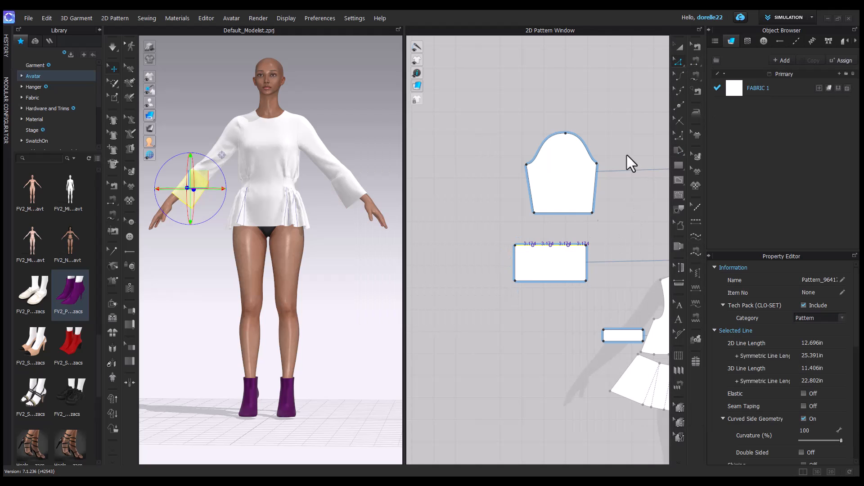
# Slash the cuff from the first split point straight down to its lower edge and spread the lower edge open.
pyautogui.click(679, 150)
pyautogui.click(533, 245)
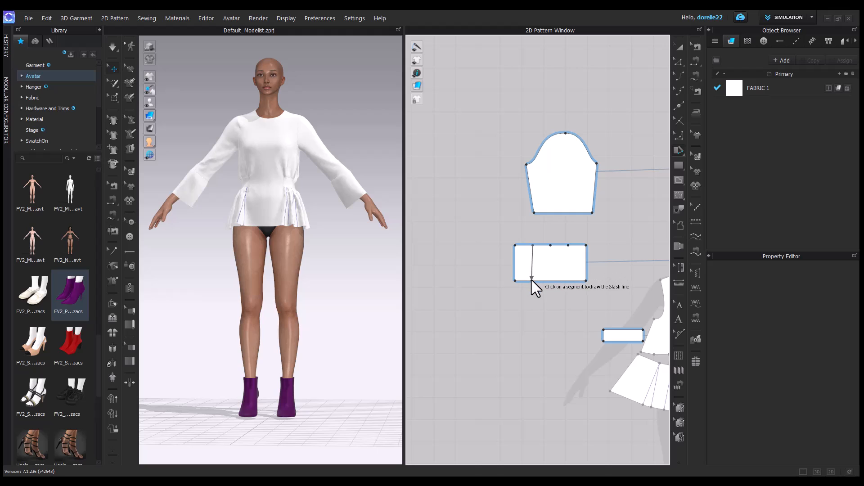
pyautogui.click(534, 280)
pyautogui.click(529, 281)
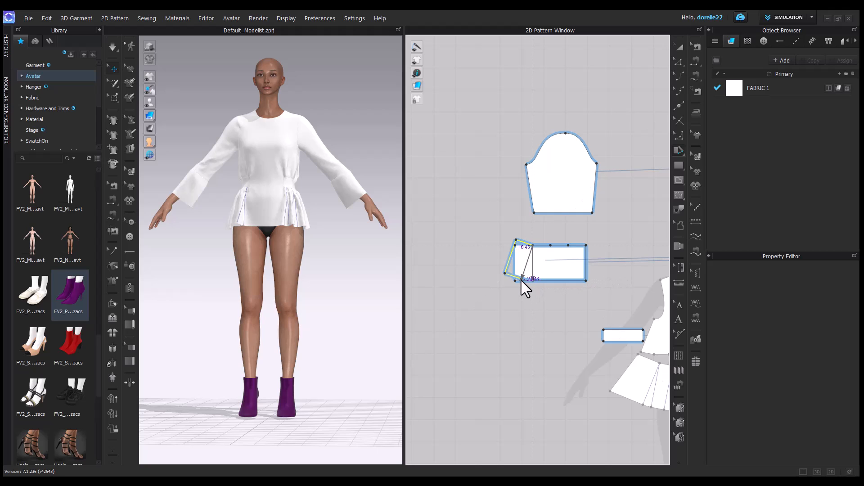
pyautogui.click(522, 280)
pyautogui.press('Return')
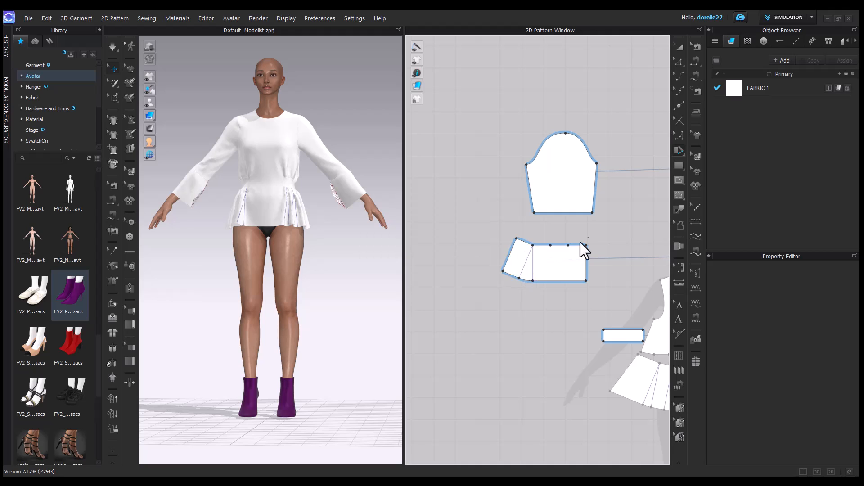
# Slash the cuff from its middle split point straight down to the lower edge and spread the lower edge open.
pyautogui.click(550, 245)
pyautogui.click(550, 280)
pyautogui.click(545, 281)
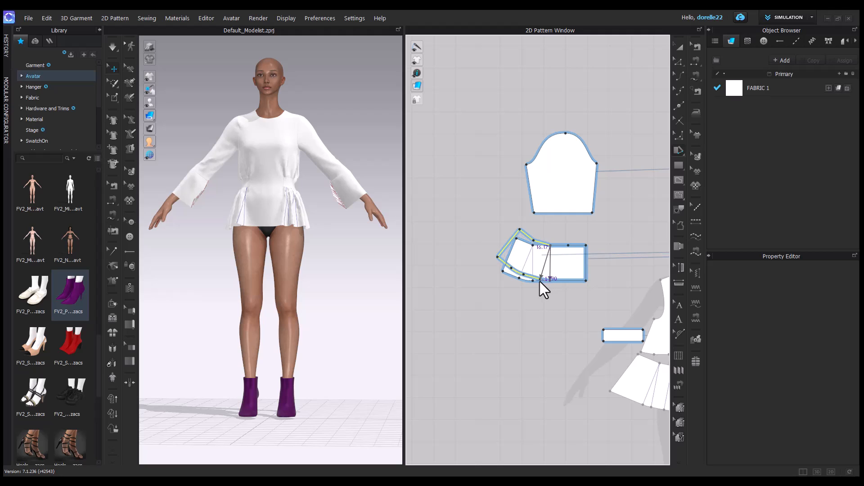
pyautogui.click(533, 282)
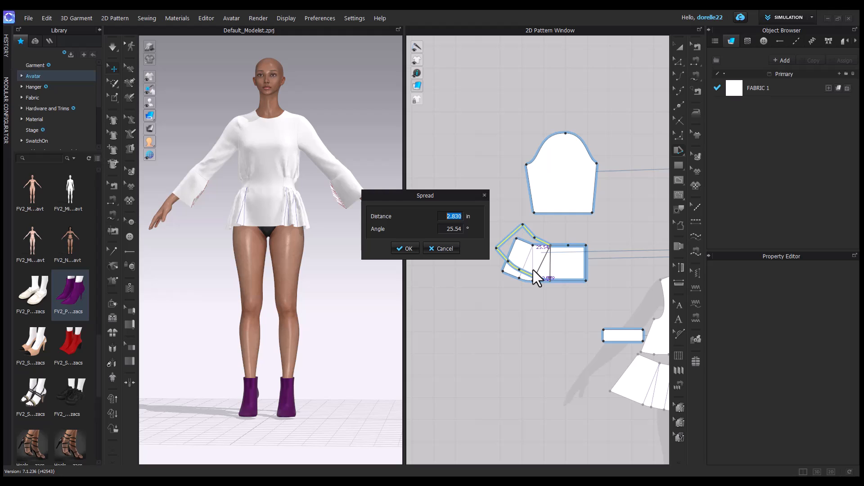
pyautogui.press('Return')
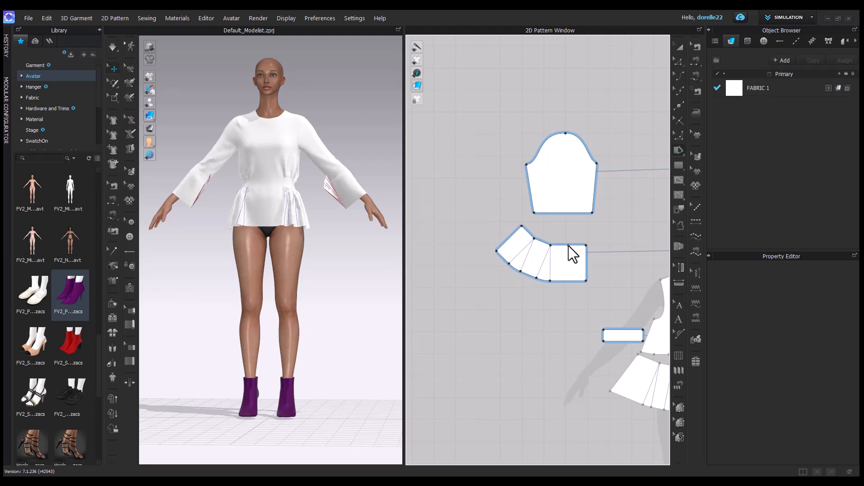
# Slash the cuff from the last split point down to its lower edge and spread the lower edge by 2.5 in.
pyautogui.click(569, 282)
pyautogui.click(579, 280)
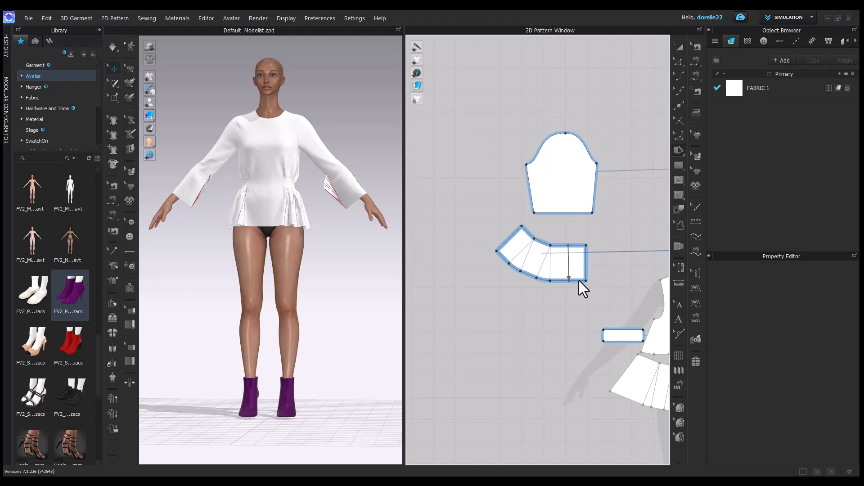
pyautogui.click(584, 277)
pyautogui.write('2.5')
pyautogui.press('Return')
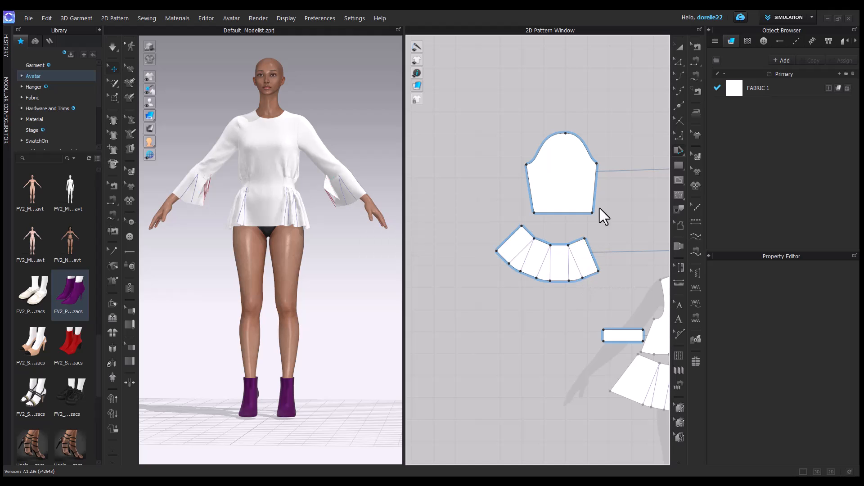
# Simulate the garment, pull both flared cuffs into place and check the sleeves from behind.
pyautogui.press('space')
pyautogui.moveTo(191, 198)
pyautogui.mouseDown()
pyautogui.moveTo(162, 163)
pyautogui.moveTo(186, 206)
pyautogui.mouseUp()
pyautogui.click(357, 197)
pyautogui.click(362, 169)
pyautogui.moveTo(362, 169); pyautogui.dragTo(208, 207, button='right')
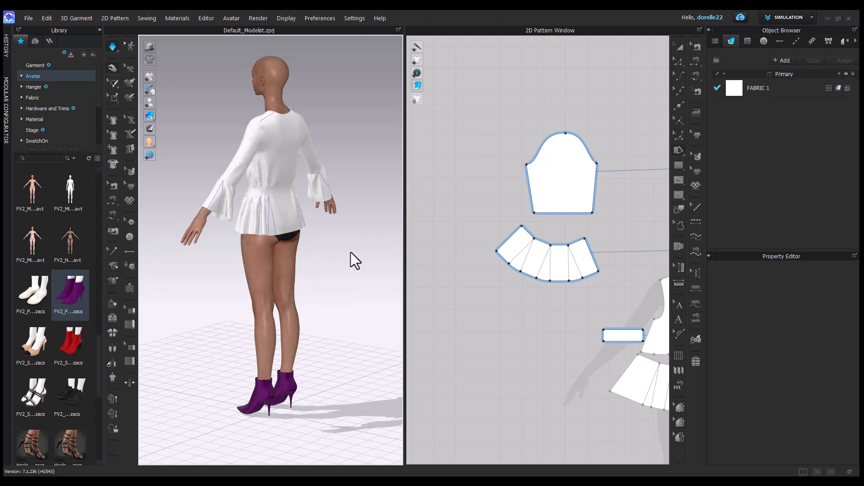
# Offset the sleeve hem as one internal line and cut the sleeve along it into a narrow sewn-on band.
pyautogui.scroll(2, 567, 223)
pyautogui.click(679, 61)
pyautogui.rightClick(576, 211)
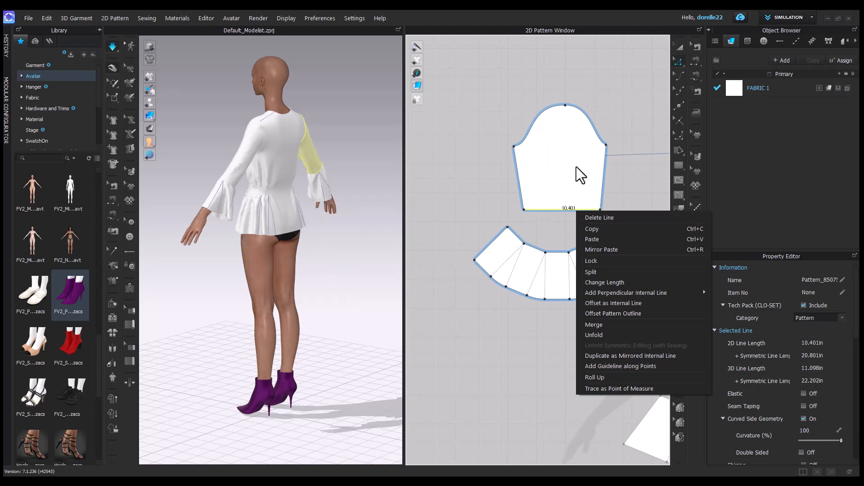
pyautogui.click(614, 303)
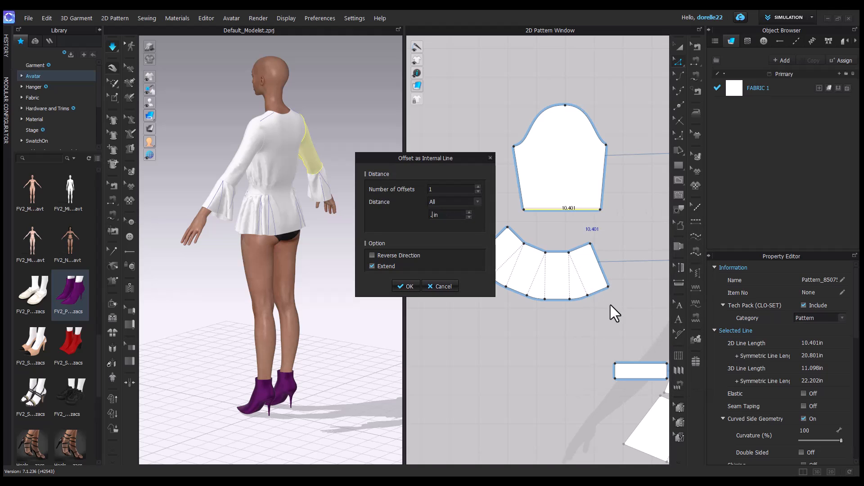
pyautogui.press('Return')
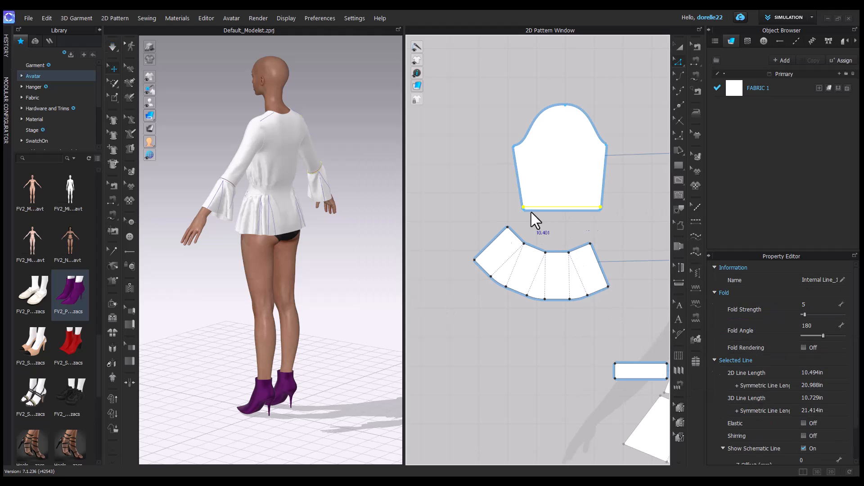
pyautogui.rightClick(539, 207)
pyautogui.click(587, 331)
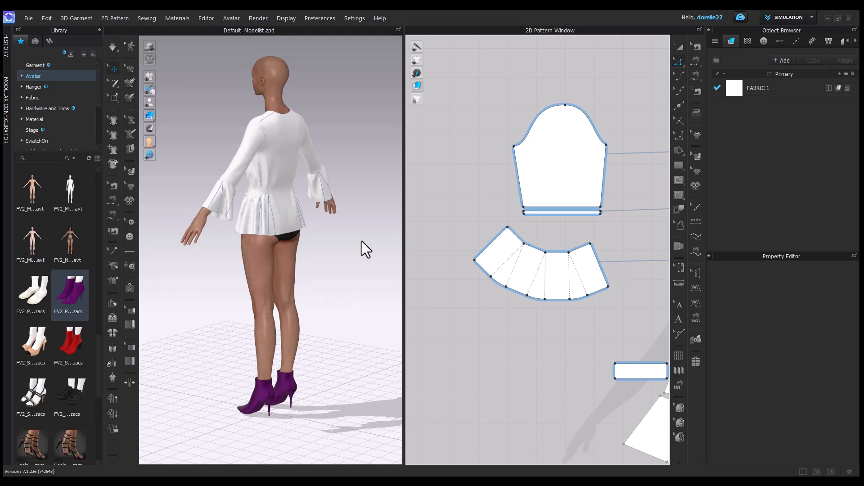
# Measure the neckline lengths of the front and back pieces.
pyautogui.scroll(5, 253, 212)
pyautogui.moveTo(272, 68); pyautogui.dragTo(304, 239, button='middle')
pyautogui.moveTo(625, 214); pyautogui.dragTo(396, 320, button='middle')
pyautogui.scroll(-2, 435, 229)
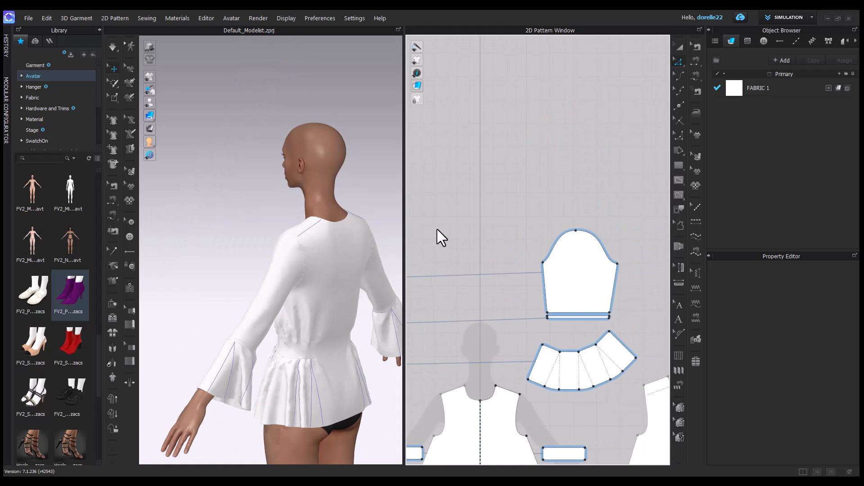
pyautogui.scroll(-2, 436, 228)
pyautogui.click(521, 235)
pyautogui.moveTo(474, 164); pyautogui.dragTo(458, 158, button='middle')
pyautogui.keyDown('shift'); pyautogui.click(503, 179); pyautogui.keyUp('shift')
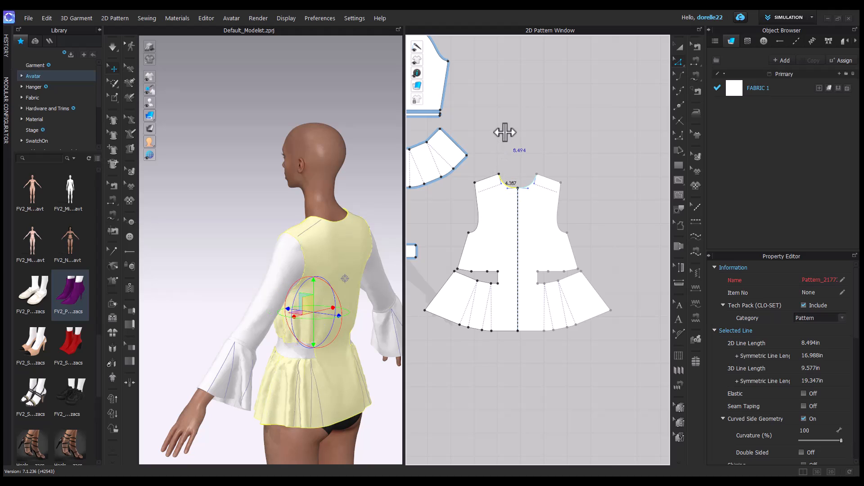
# Create a rectangular neckband 18 in wide and 0.375 in high above the back piece.
pyautogui.click(679, 165)
pyautogui.click(542, 133)
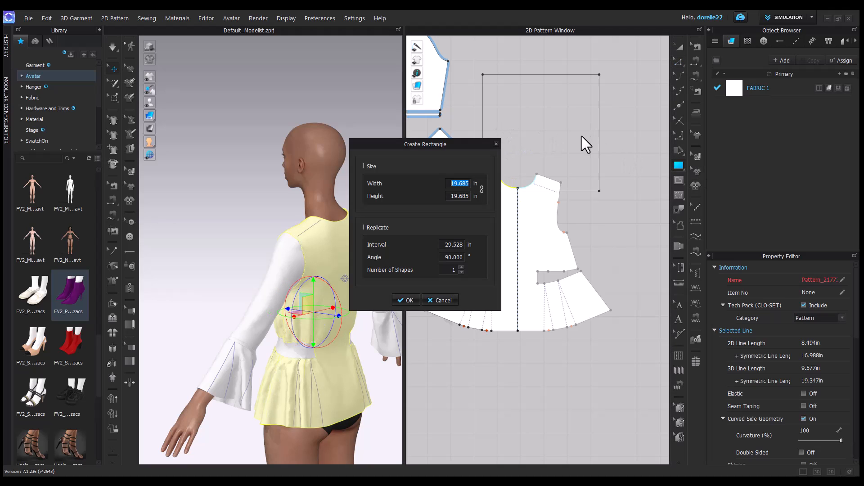
pyautogui.write('8.94')
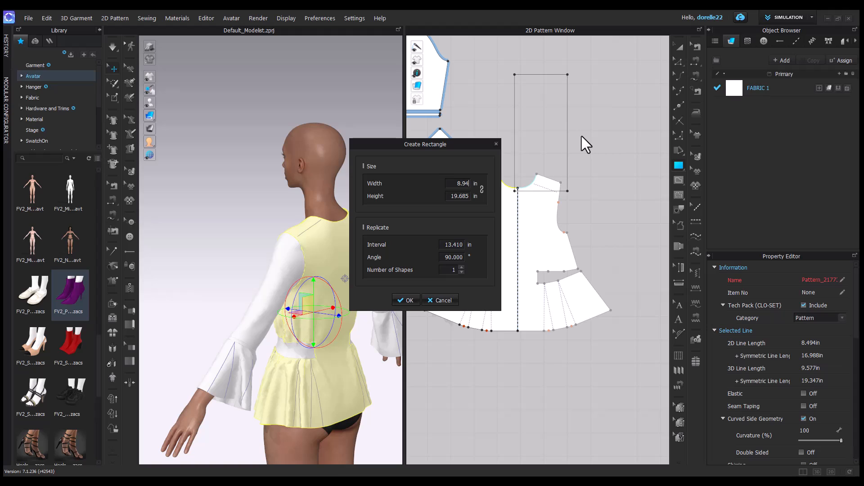
pyautogui.press('BackSpace')
pyautogui.write('42')
pyautogui.click(453, 196)
pyautogui.write('18')
pyautogui.write('3.75')
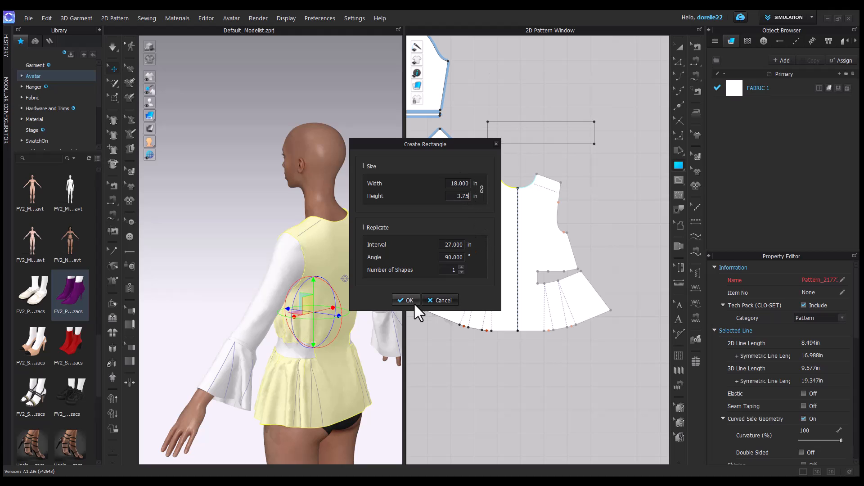
pyautogui.doubleClick(462, 198)
pyautogui.write('.37')
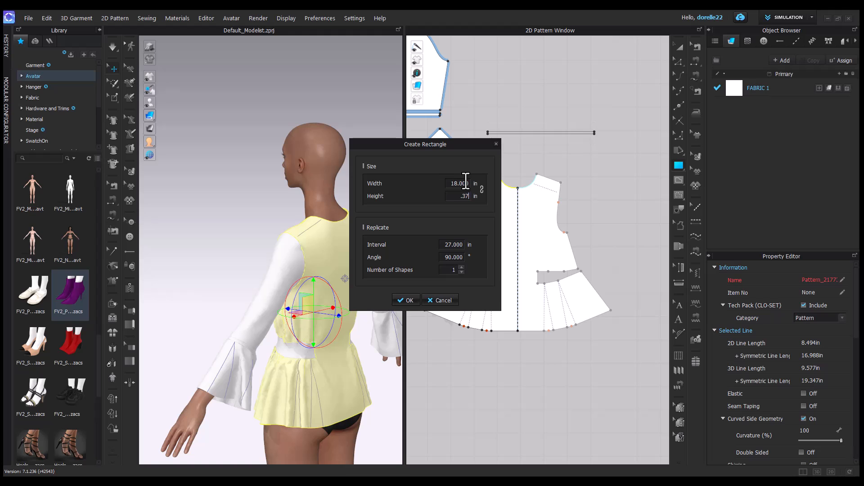
pyautogui.write('5')
pyautogui.press('Return')
# Sew the neckband's long edge to the front and back necklines with free sewing.
pyautogui.moveTo(633, 191); pyautogui.dragTo(834, 233, button='middle')
pyautogui.scroll(-5, 641, 217)
pyautogui.moveTo(623, 214); pyautogui.dragTo(538, 160, button='middle')
pyautogui.click(630, 79)
pyautogui.click(441, 301)
pyautogui.click(693, 58)
pyautogui.click(696, 76)
pyautogui.click(582, 137)
pyautogui.click(638, 137)
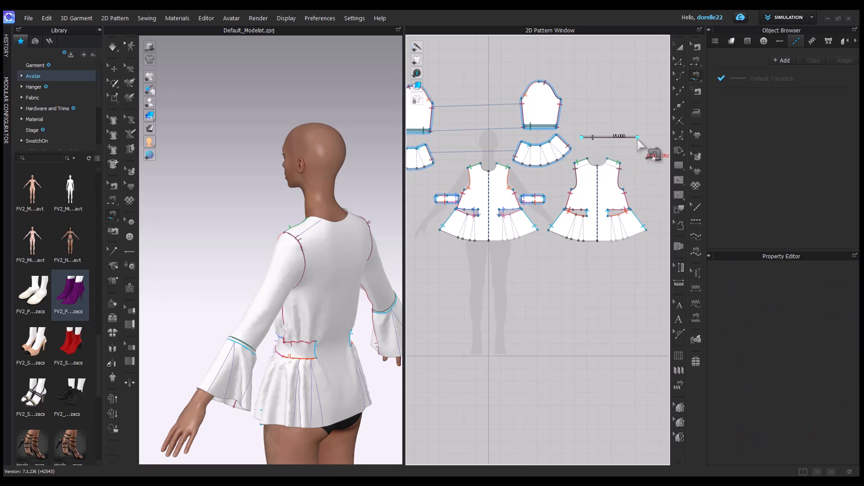
pyautogui.click(497, 164)
pyautogui.click(480, 164)
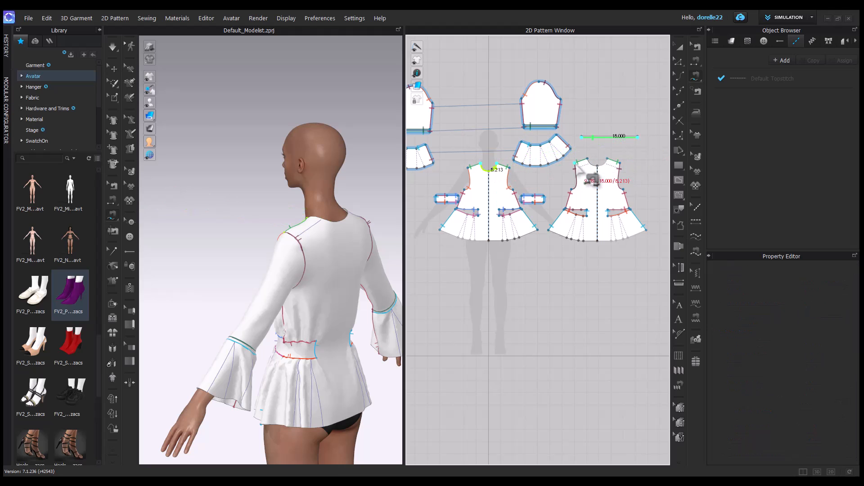
pyautogui.keyDown('shift'); pyautogui.click(608, 159); pyautogui.keyUp('shift')
pyautogui.keyDown('shift'); pyautogui.click(588, 159); pyautogui.keyUp('shift')
# Simulate the garment to draw the neckband onto the neckline and pull the front piece into place.
pyautogui.press('space')
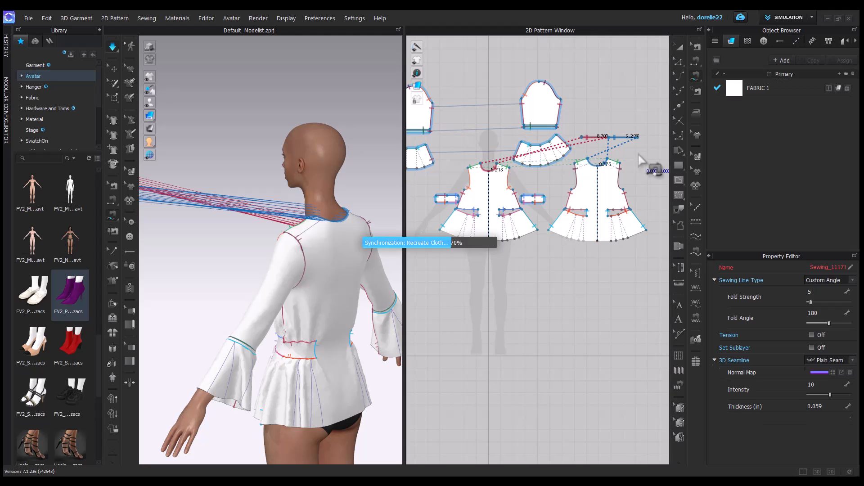
pyautogui.click(330, 219)
pyautogui.click(305, 244)
pyautogui.moveTo(277, 255); pyautogui.dragTo(302, 240, button='right')
pyautogui.moveTo(233, 258); pyautogui.dragTo(210, 305)
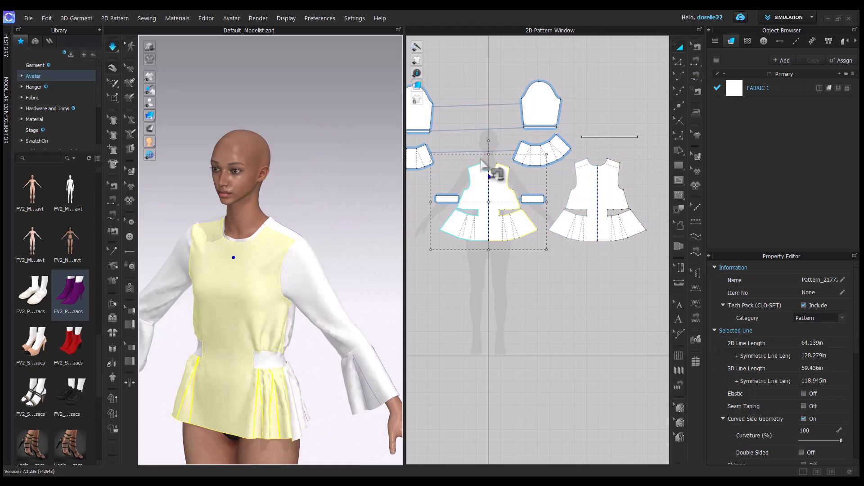
# Sew the two short ends of the neckband together.
pyautogui.scroll(3, 588, 86)
pyautogui.moveTo(588, 86); pyautogui.dragTo(524, 142, button='middle')
pyautogui.press('space')
pyautogui.press('n')
pyautogui.scroll(4, 517, 229)
pyautogui.click(503, 231)
pyautogui.moveTo(499, 269); pyautogui.dragTo(383, 269, button='middle')
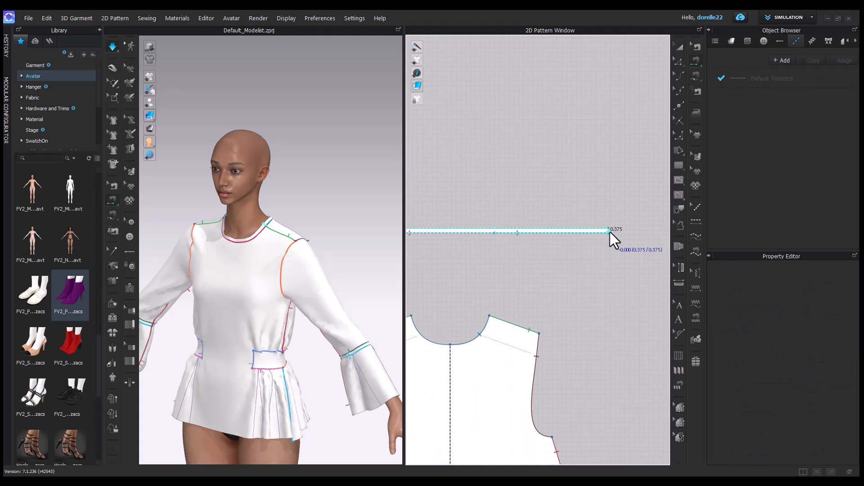
pyautogui.click(610, 231)
# Let the closed neckband settle in simulation and check the neckline and upper body from the front.
pyautogui.press('a')
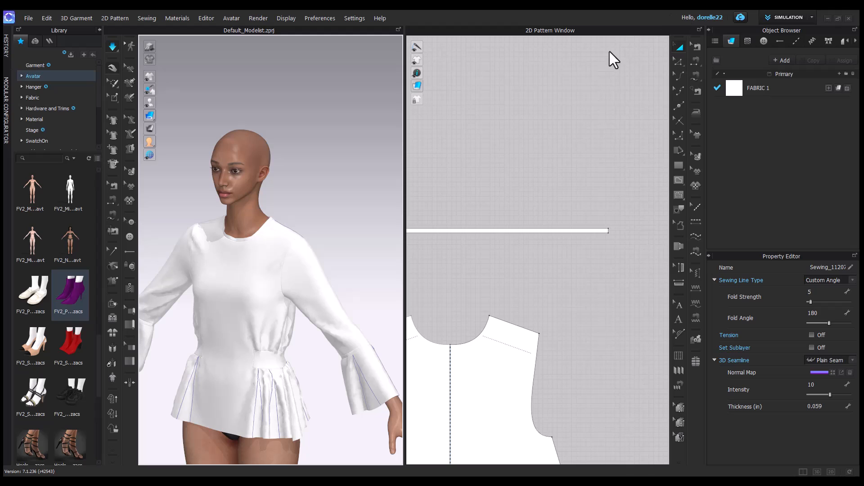
pyautogui.moveTo(382, 212); pyautogui.dragTo(346, 167, button='right')
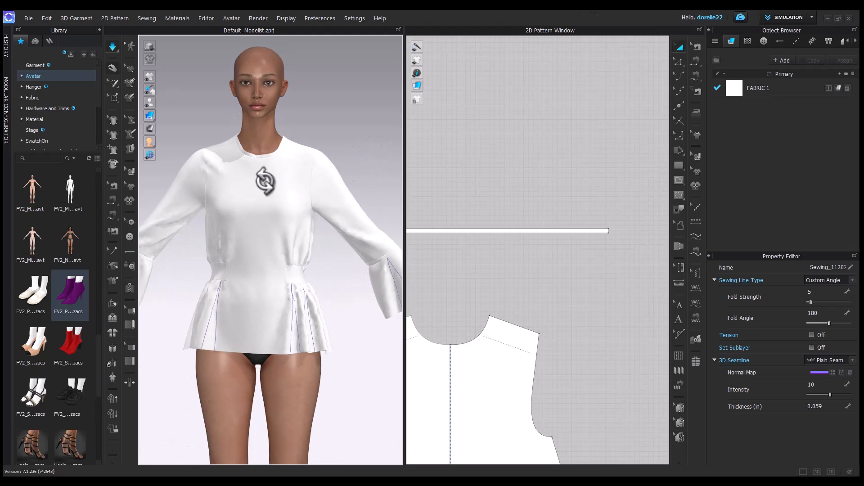
pyautogui.click(195, 158)
pyautogui.click(225, 225)
pyautogui.click(500, 289)
# Smooth the back piece's hem into one continuous curve from the side corner to the centre fold.
pyautogui.scroll(-2, 501, 288)
pyautogui.scroll(-1, 375, 268)
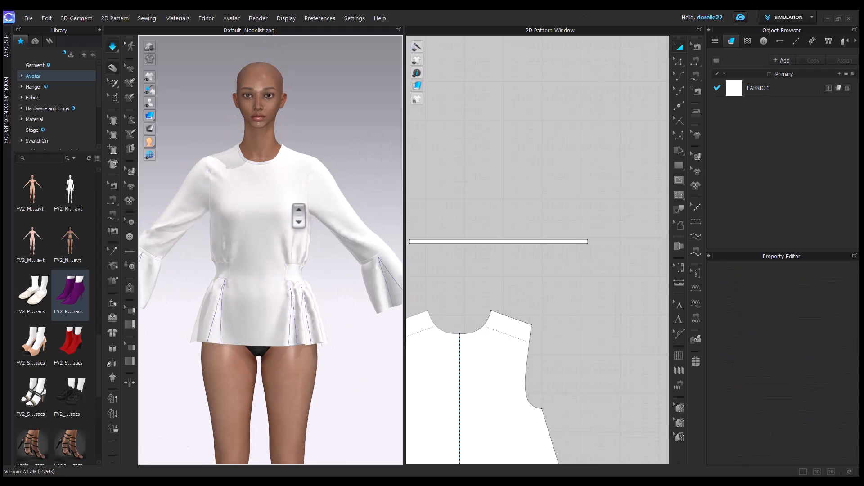
pyautogui.scroll(-1, 602, 124)
pyautogui.scroll(-2, 596, 295)
pyautogui.click(679, 135)
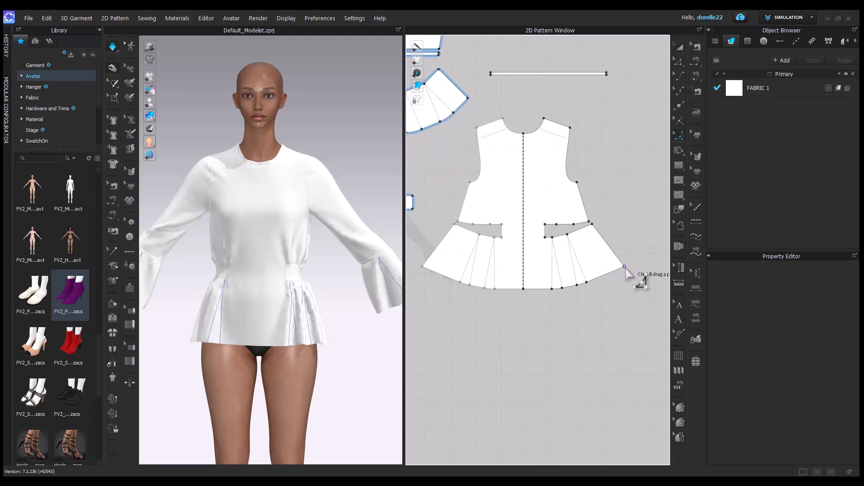
pyautogui.click(594, 281)
pyautogui.scroll(-2, 603, 323)
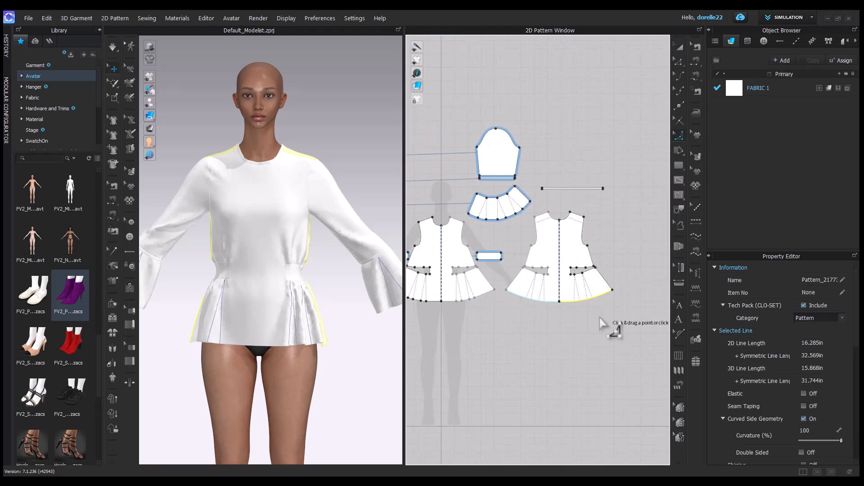
# Undo the straightened front hem and smooth it into a curve from the centre fold to the side corner.
pyautogui.scroll(3, 600, 323)
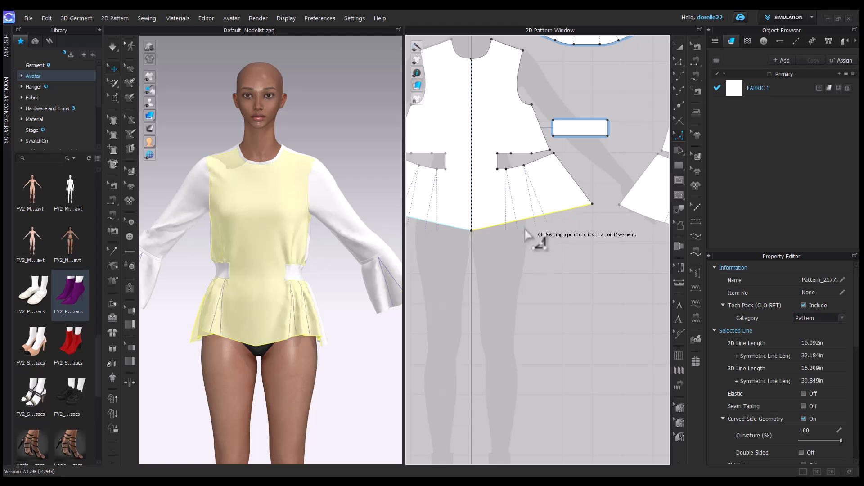
pyautogui.click(47, 19)
pyautogui.click(51, 30)
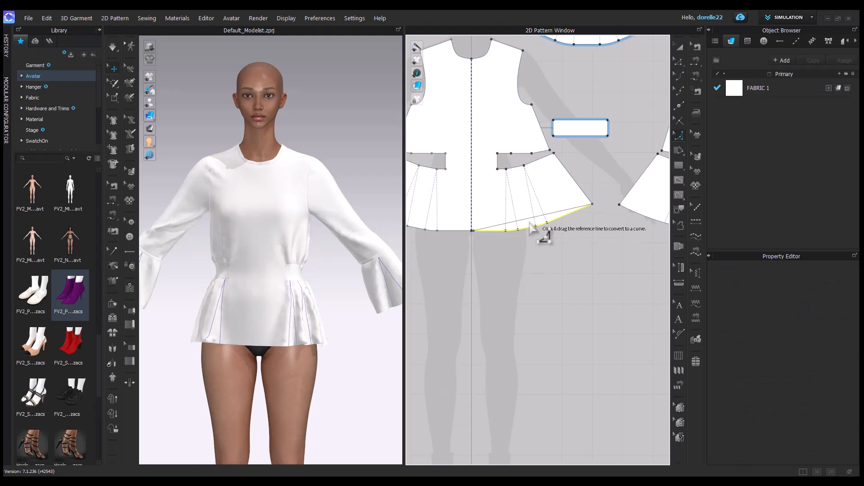
pyautogui.click(536, 227)
pyautogui.click(680, 46)
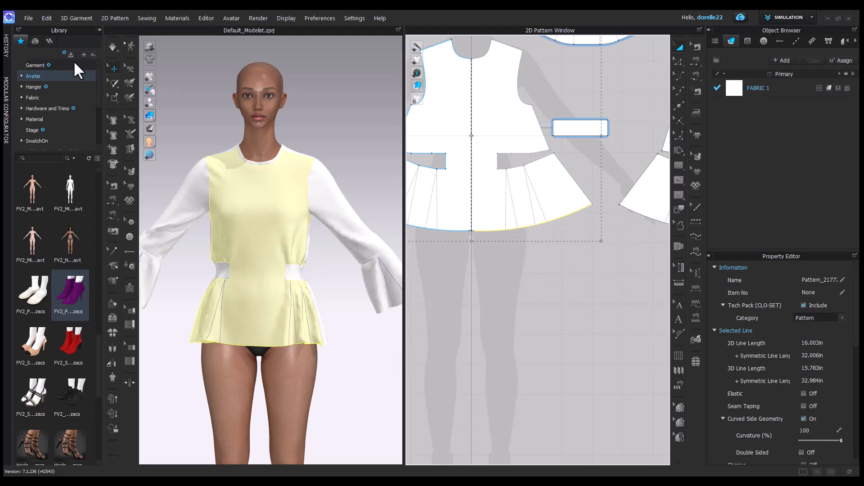
# Simulate the smoothed hems, pull the peplum fabric into place and check the garment from the side.
pyautogui.click(113, 46)
pyautogui.click(317, 328)
pyautogui.click(349, 340)
pyautogui.moveTo(349, 340); pyautogui.dragTo(258, 344, button='right')
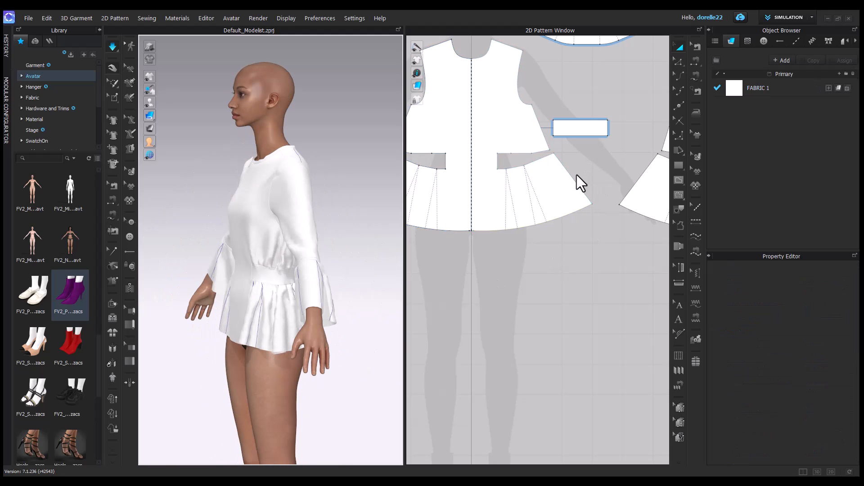
# Reshape the front hem beside the centre fold so its curve runs level into the centre point.
pyautogui.scroll(4, 486, 250)
pyautogui.moveTo(493, 259); pyautogui.dragTo(563, 267, button='middle')
pyautogui.press('z')
pyautogui.moveTo(531, 221); pyautogui.dragTo(531, 228)
pyautogui.scroll(3, 514, 237)
pyautogui.click(513, 237)
pyautogui.moveTo(555, 197); pyautogui.dragTo(545, 213)
pyautogui.click(490, 245)
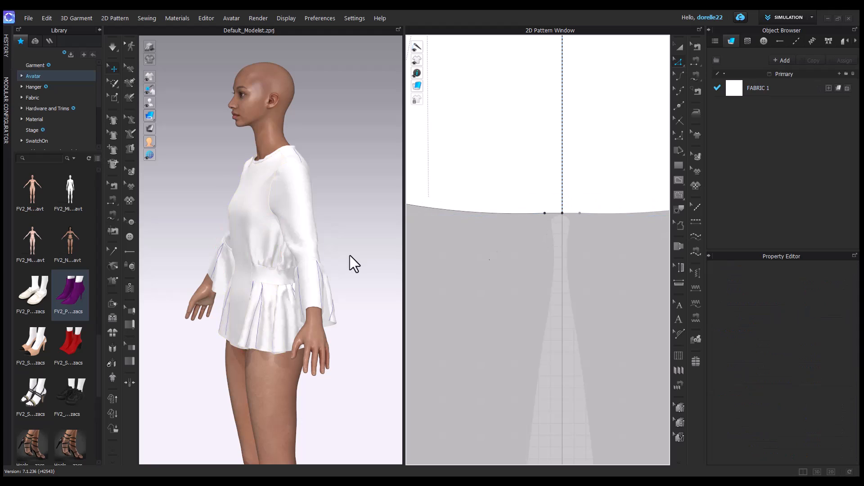
# Simulate the reshaped front hem, pulling the peplum fabric and checking the hem from the side.
pyautogui.press('space')
pyautogui.click(272, 308)
pyautogui.moveTo(272, 308)
pyautogui.mouseDown(button='right')
pyautogui.moveTo(320, 293)
pyautogui.moveTo(285, 296)
pyautogui.mouseUp(button='right')
pyautogui.moveTo(285, 297); pyautogui.dragTo(303, 298)
pyautogui.moveTo(234, 294); pyautogui.dragTo(302, 303)
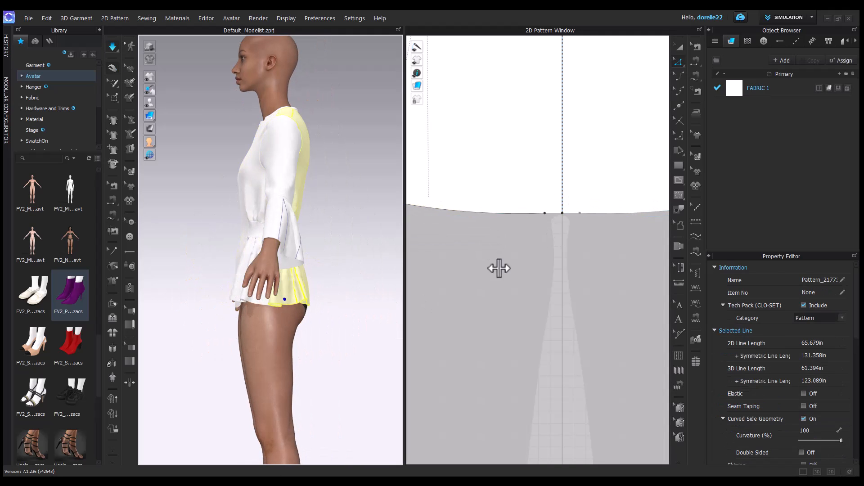
# Adjust the side corner points of the front and back hems where they meet at the side seam.
pyautogui.scroll(-4, 527, 311)
pyautogui.click(527, 312)
pyautogui.click(502, 253)
pyautogui.click(528, 271)
pyautogui.moveTo(520, 275); pyautogui.dragTo(520, 274)
pyautogui.click(544, 274)
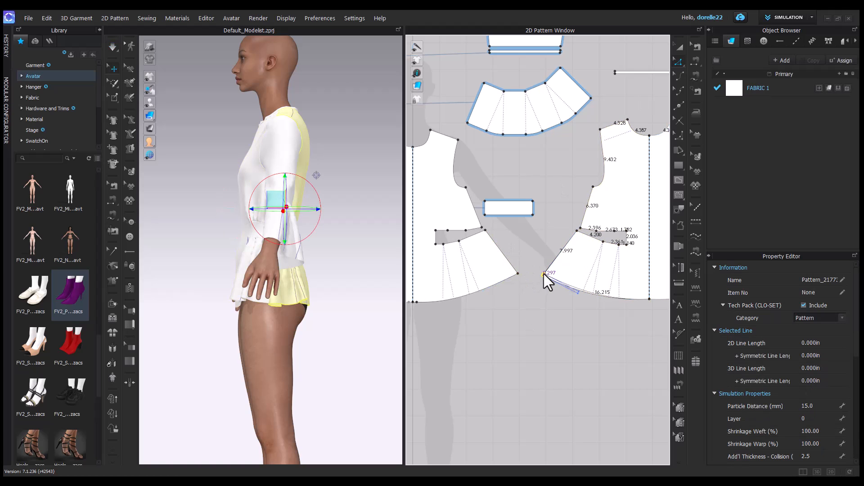
# Simulate the adjusted garment, pull the peplum, shoulder and cuff fabric into place and check it at an angle.
pyautogui.click(299, 199)
pyautogui.moveTo(250, 299); pyautogui.dragTo(443, 353, button='right')
pyautogui.moveTo(295, 227); pyautogui.dragTo(302, 277)
pyautogui.click(226, 150)
pyautogui.click(237, 106)
pyautogui.click(212, 147)
pyautogui.click(187, 236)
# Delete the extra point beside the centre fold on the front piece's hem.
pyautogui.moveTo(522, 157); pyautogui.dragTo(581, 309, button='middle')
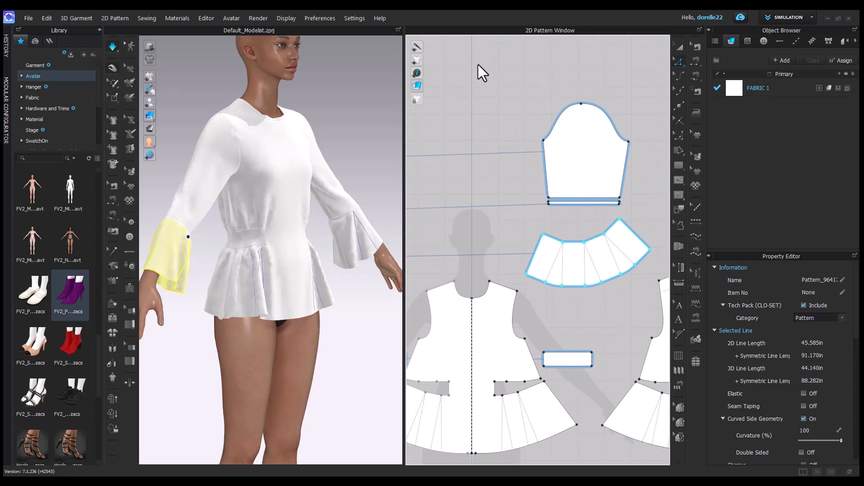
pyautogui.click(584, 133)
pyautogui.scroll(-3, 578, 160)
pyautogui.scroll(7, 531, 321)
pyautogui.rightClick(488, 299)
pyautogui.click(511, 305)
# Offset the front hem as an internal line and cut and sew along it to form a hem band.
pyautogui.rightClick(527, 298)
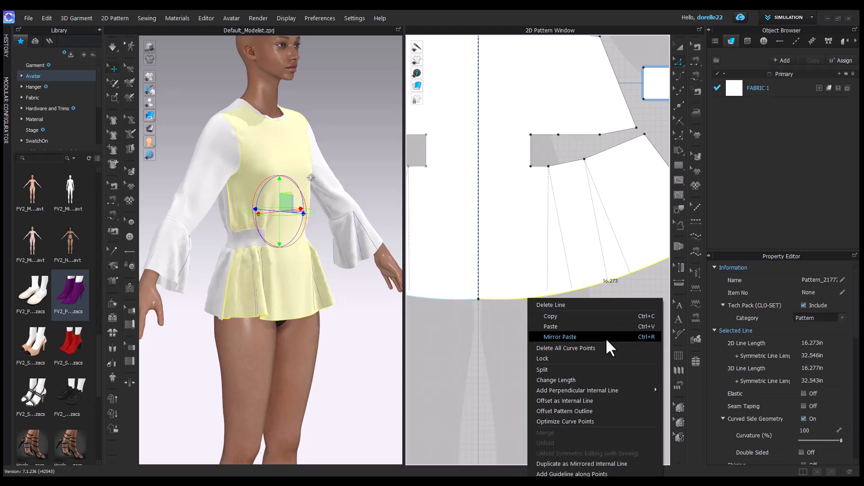
pyautogui.click(584, 402)
pyautogui.click(409, 288)
pyautogui.rightClick(507, 294)
pyautogui.click(531, 201)
# Offset the back hem as an internal line and cut and sew along it to form a hem band.
pyautogui.scroll(-5, 547, 259)
pyautogui.moveTo(653, 277); pyautogui.dragTo(450, 331, button='middle')
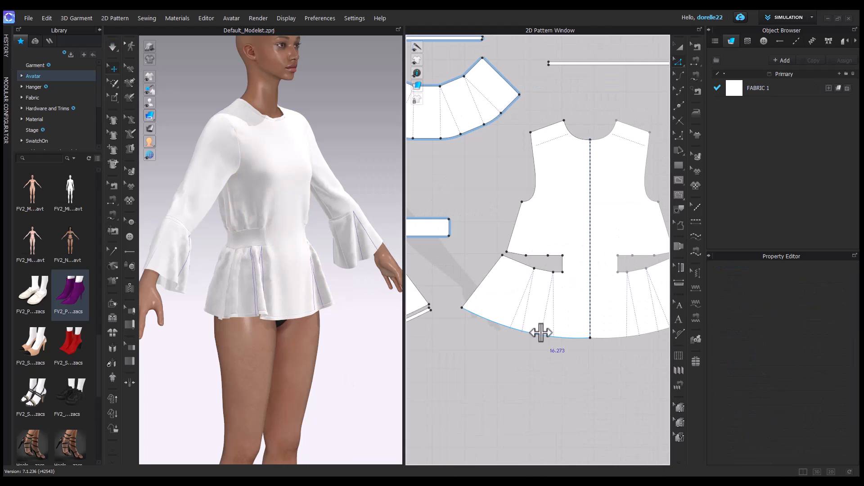
pyautogui.rightClick(540, 334)
pyautogui.click(574, 233)
pyautogui.click(409, 288)
pyautogui.rightClick(556, 334)
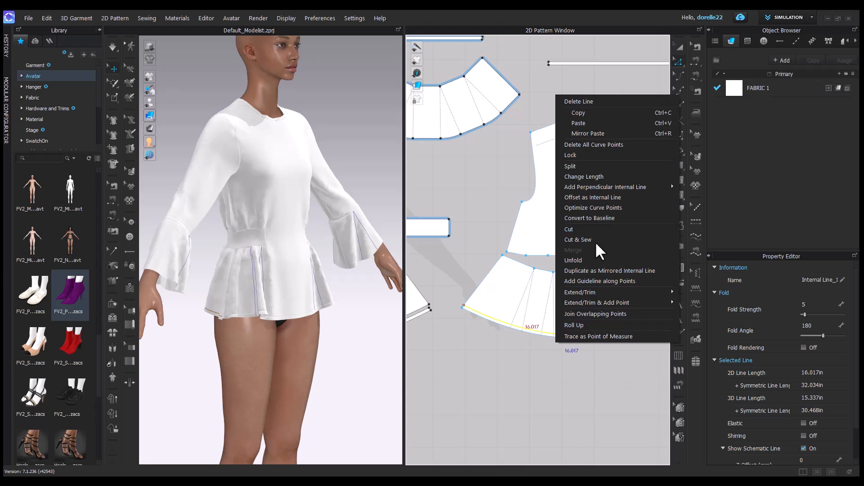
pyautogui.click(582, 240)
# Move the neckband up clear of the garment pieces and bring the two sleeve patterns side by side.
pyautogui.scroll(-6, 556, 371)
pyautogui.moveTo(550, 366); pyautogui.dragTo(523, 349, button='middle')
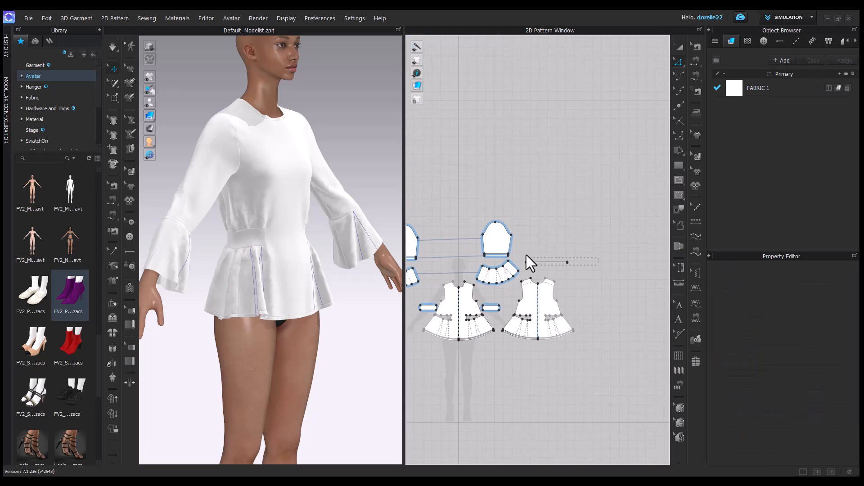
pyautogui.click(528, 261)
pyautogui.click(680, 47)
pyautogui.moveTo(548, 261); pyautogui.dragTo(568, 224)
pyautogui.moveTo(496, 246); pyautogui.dragTo(494, 220)
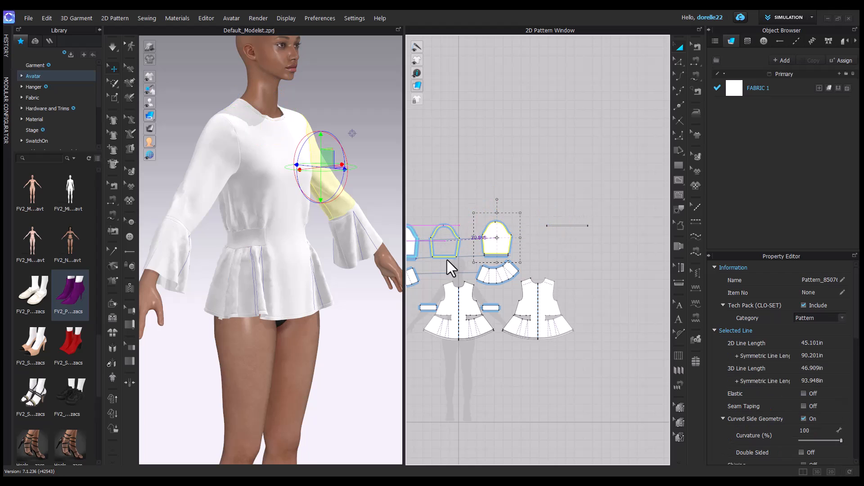
pyautogui.moveTo(447, 260); pyautogui.dragTo(448, 260)
# Move both sleeve hem bands away from the sleeves and stack them beneath the neckband.
pyautogui.moveTo(502, 257); pyautogui.dragTo(563, 235)
pyautogui.click(503, 225)
pyautogui.moveTo(505, 223); pyautogui.dragTo(552, 176, button='middle')
pyautogui.moveTo(456, 212); pyautogui.dragTo(610, 191)
pyautogui.click(598, 224)
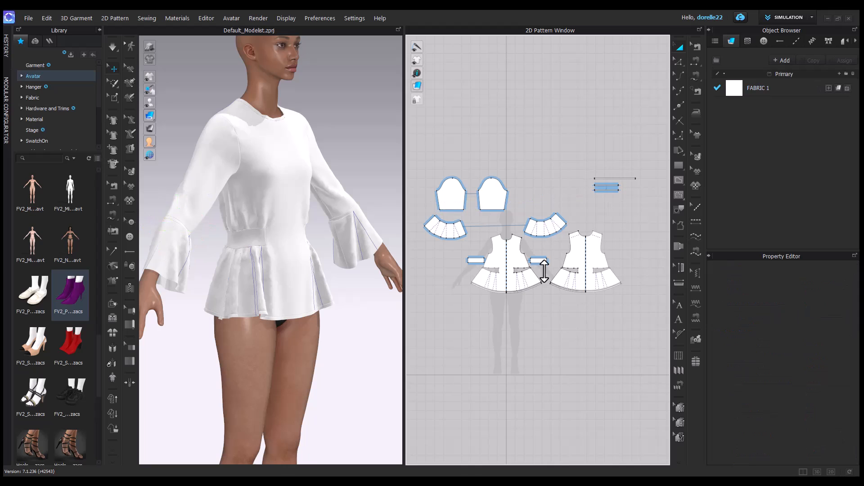
# Move the curved front and back hem bands up beside the other bands, just below the sleeve bands.
pyautogui.scroll(3, 520, 295)
pyautogui.moveTo(518, 292); pyautogui.dragTo(643, 178)
pyautogui.moveTo(569, 299); pyautogui.dragTo(605, 184)
pyautogui.click(615, 215)
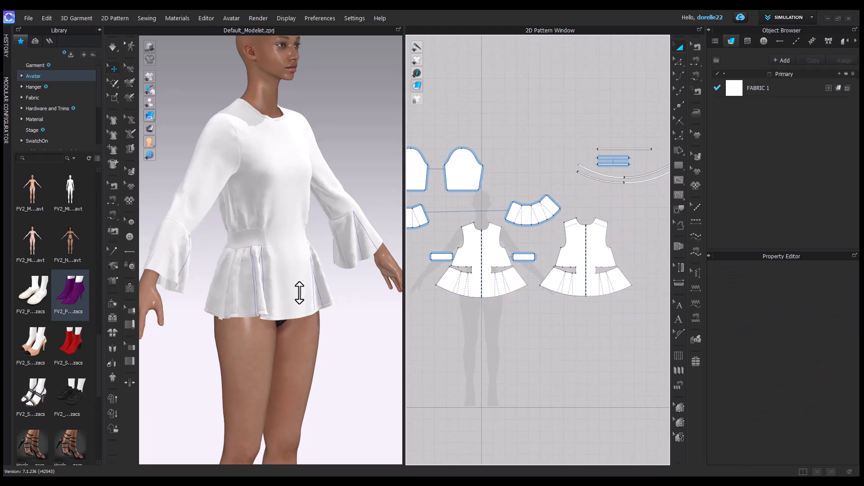
# Set the neckband's weft shrinkage to 90% and edit its warp shrinkage too.
pyautogui.scroll(2, 649, 143)
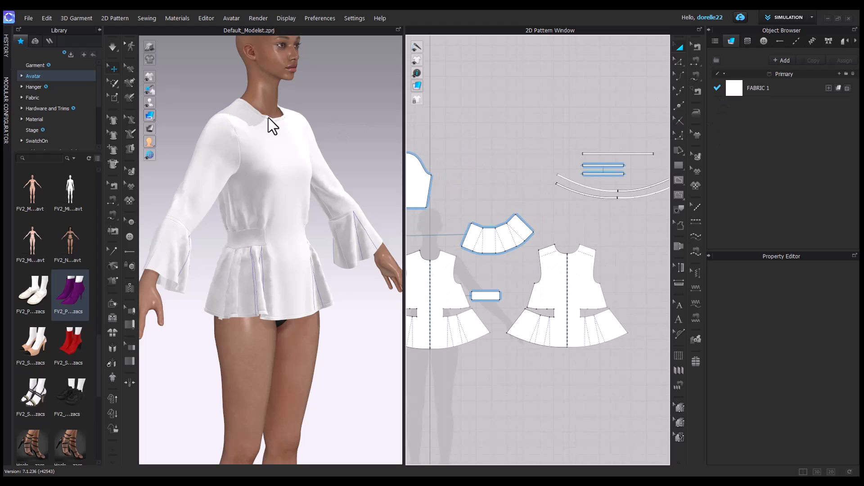
pyautogui.click(621, 154)
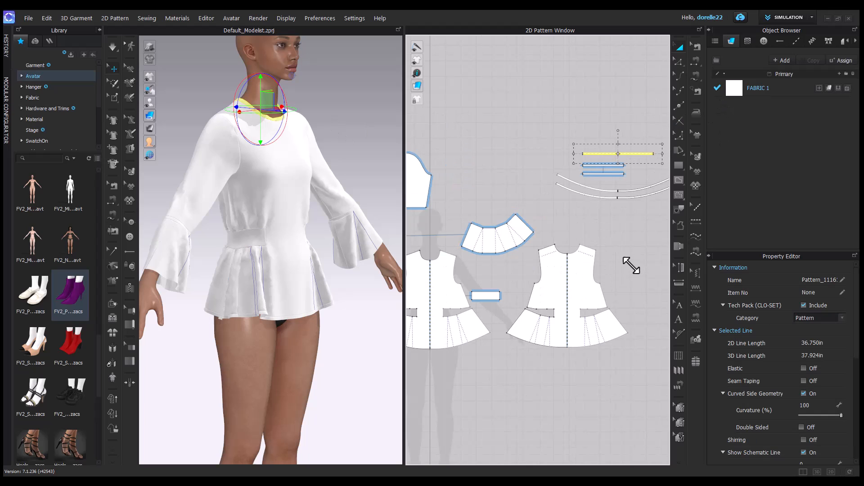
pyautogui.scroll(-4, 788, 382)
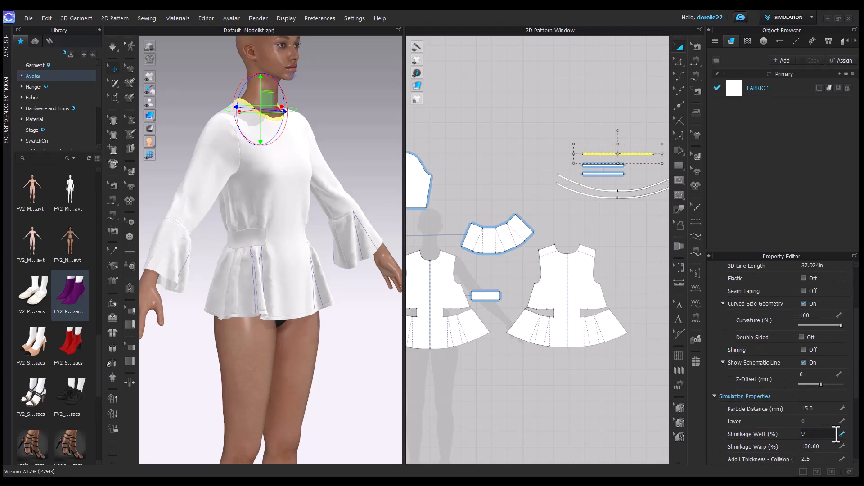
pyautogui.click(824, 447)
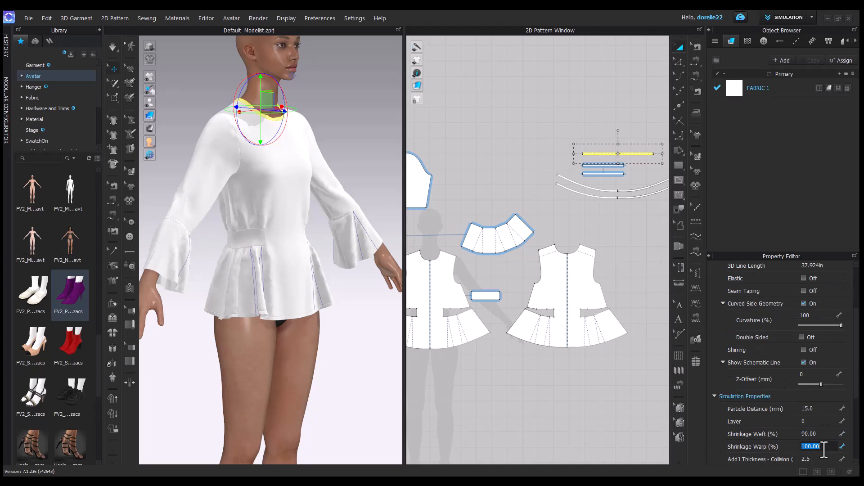
pyautogui.click(523, 145)
# Simulate the garment with the adjusted neckband and examine the side waist and peplum closely.
pyautogui.scroll(10, 323, 242)
pyautogui.click(114, 48)
pyautogui.scroll(-3, 318, 309)
pyautogui.moveTo(317, 419); pyautogui.dragTo(319, 234, button='middle')
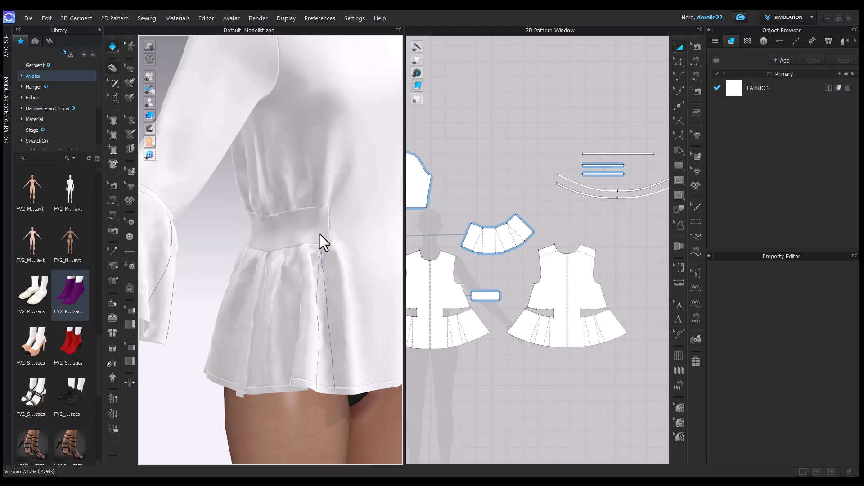
# Set the side waist panel's weft and warp shrinkage to 90%.
pyautogui.click(319, 234)
pyautogui.moveTo(525, 199); pyautogui.dragTo(554, 132, button='middle')
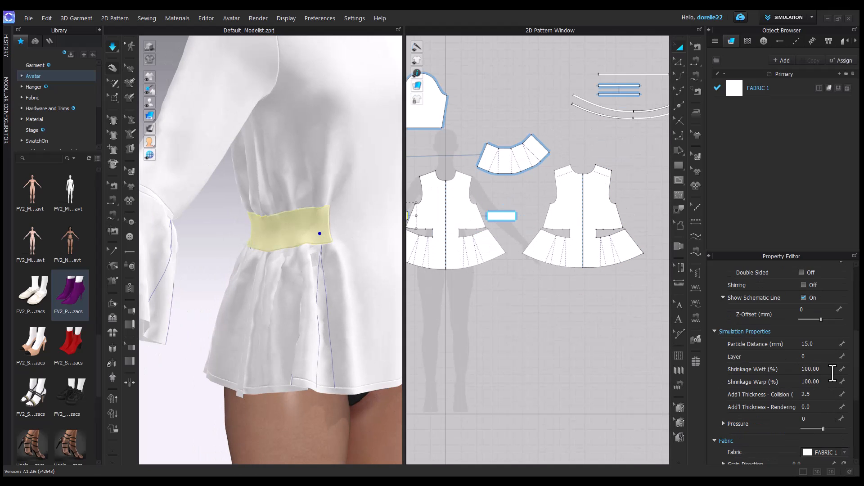
pyautogui.click(823, 381)
pyautogui.write('90')
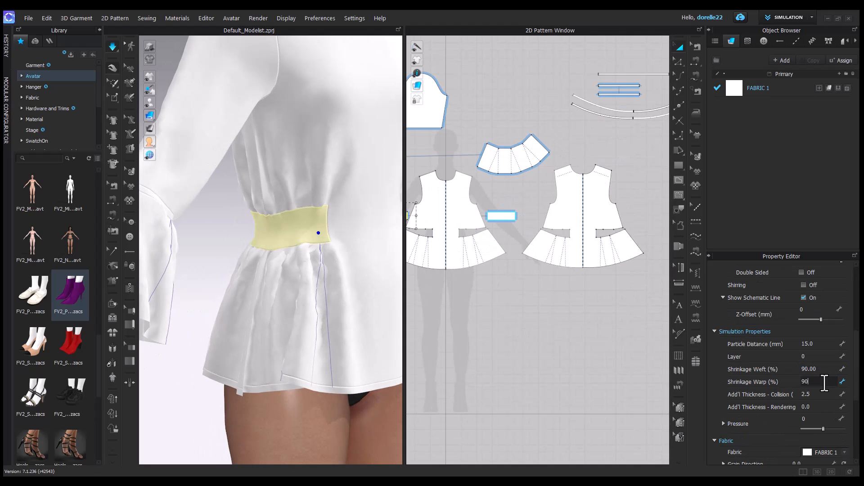
pyautogui.press('Return')
pyautogui.click(561, 315)
# Check the seam lines around the waist panel, then simulate and pull the bodice and waist fabric.
pyautogui.click(695, 42)
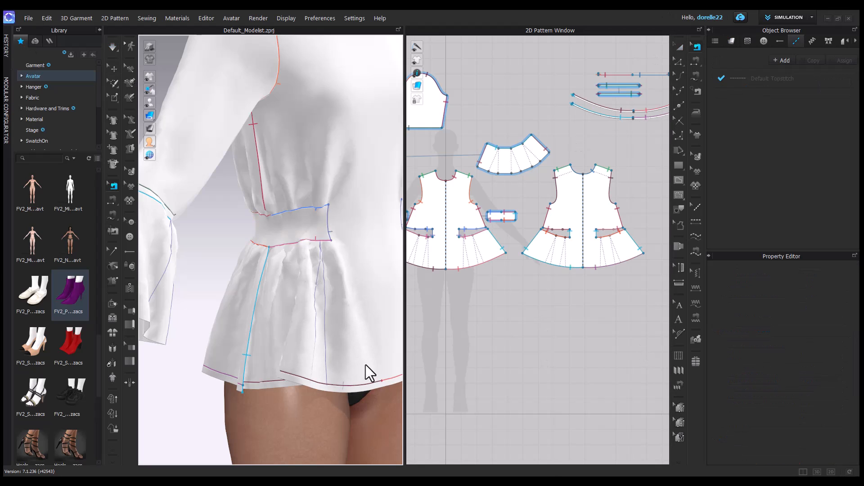
pyautogui.click(117, 45)
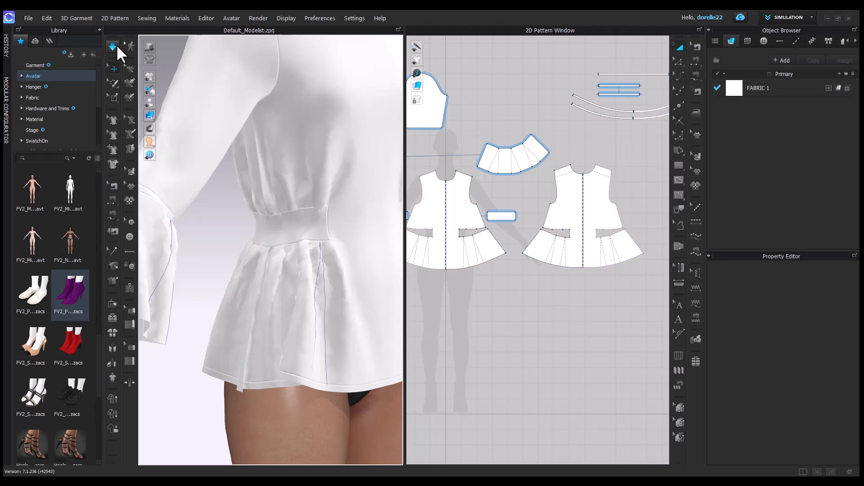
pyautogui.click(262, 179)
pyautogui.click(315, 228)
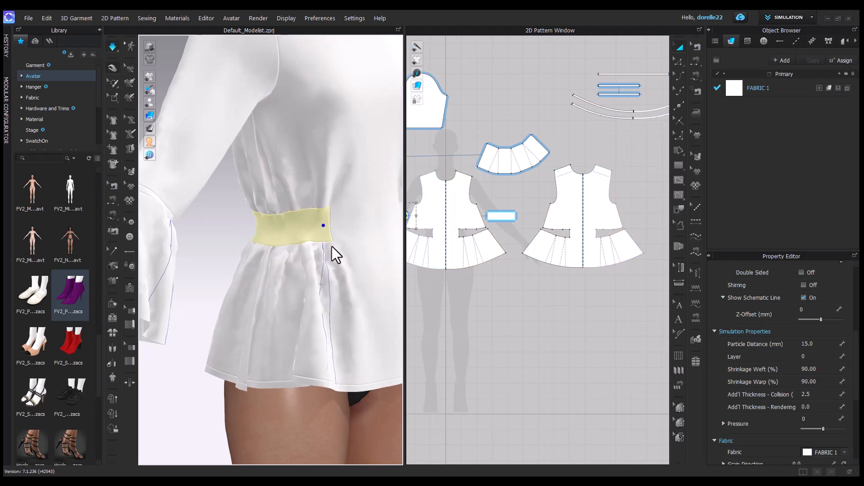
pyautogui.scroll(-3, 368, 327)
# Smooth the flared cuff's hem and upper edge into continuous curves and simulate the result.
pyautogui.moveTo(474, 202); pyautogui.dragTo(593, 253, button='right')
pyautogui.scroll(4, 450, 229)
pyautogui.click(679, 134)
pyautogui.click(574, 239)
pyautogui.scroll(-1, 581, 297)
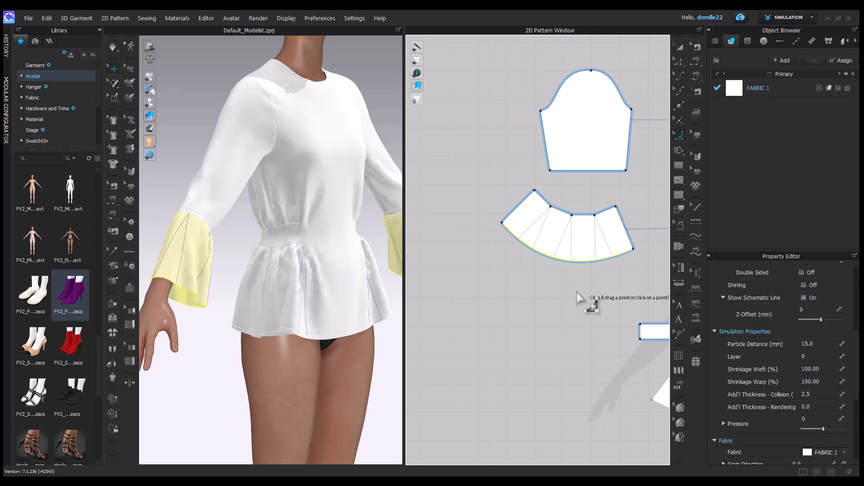
pyautogui.click(679, 134)
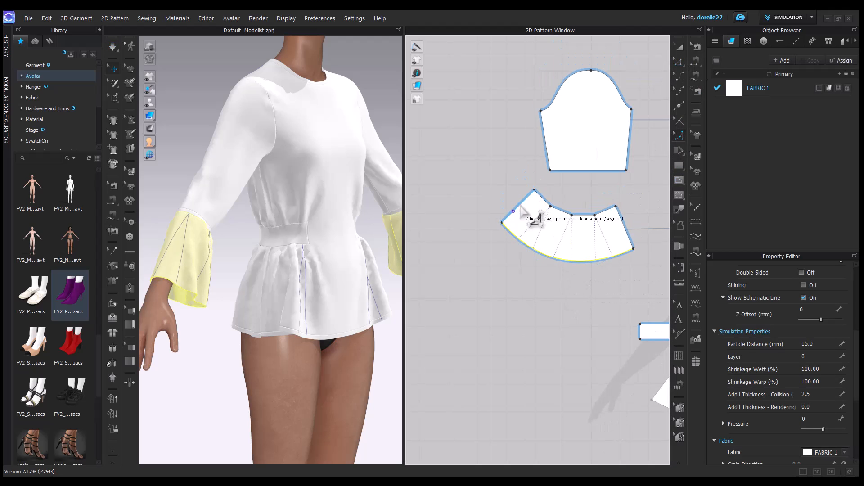
pyautogui.click(587, 217)
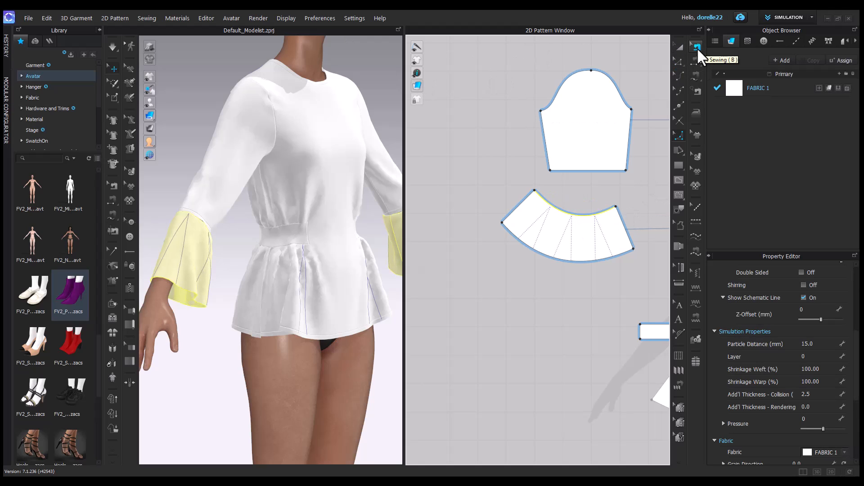
pyautogui.click(112, 46)
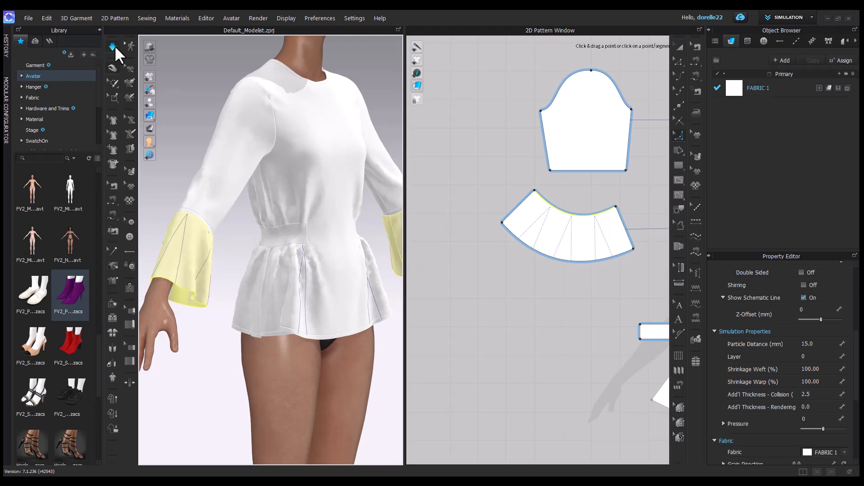
pyautogui.click(523, 325)
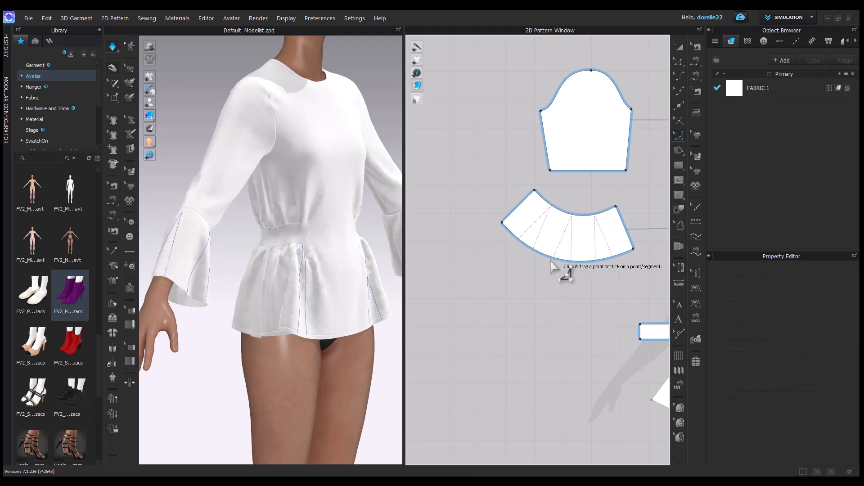
# Offset the cuff hem 0.375 in as an internal line and cut and sew along it.
pyautogui.rightClick(573, 261)
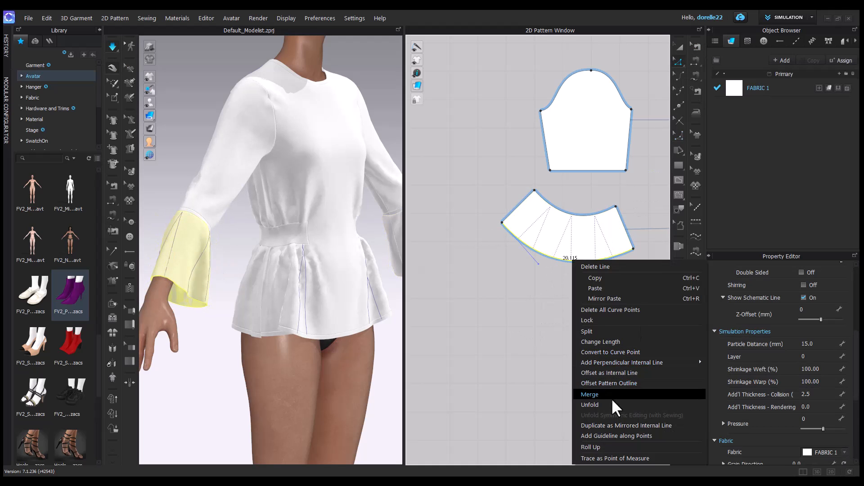
pyautogui.click(615, 374)
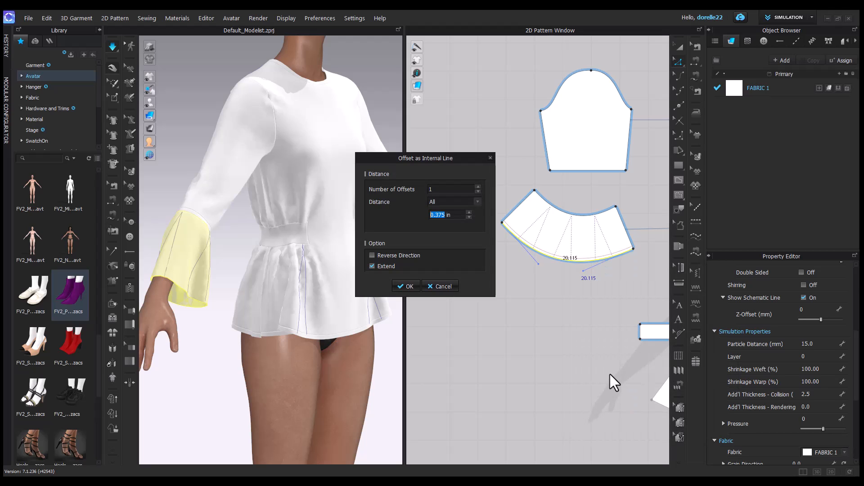
pyautogui.click(407, 288)
pyautogui.rightClick(541, 249)
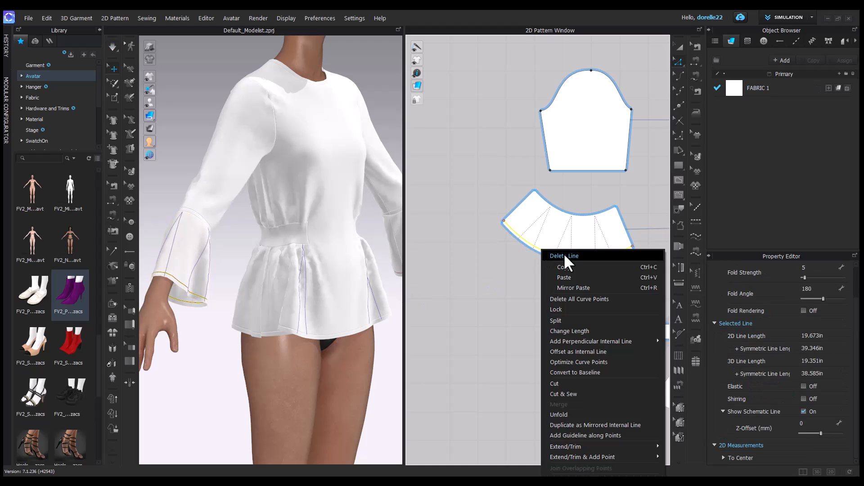
pyautogui.click(602, 411)
# Move both cuff hem bands away from the cuffs and arrange them above the neckband and sleeve bands.
pyautogui.scroll(-2, 563, 371)
pyautogui.moveTo(653, 321); pyautogui.dragTo(419, 286, button='middle')
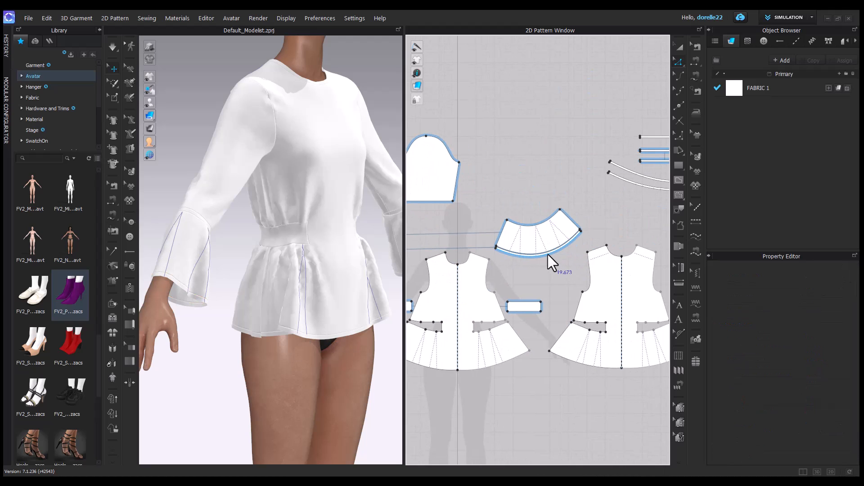
pyautogui.moveTo(545, 254); pyautogui.dragTo(655, 118)
pyautogui.scroll(-2, 534, 153)
pyautogui.moveTo(424, 216); pyautogui.dragTo(542, 217, button='middle')
pyautogui.click(479, 246)
pyautogui.moveTo(493, 240); pyautogui.dragTo(641, 106)
pyautogui.moveTo(641, 105); pyautogui.dragTo(483, 140, button='middle')
pyautogui.moveTo(500, 135); pyautogui.dragTo(598, 137)
pyautogui.moveTo(598, 137); pyautogui.dragTo(543, 170, button='middle')
pyautogui.moveTo(543, 171); pyautogui.dragTo(627, 186)
pyautogui.click(622, 182)
# Set the sleeve hem bands' weft and warp shrinkage to 90%.
pyautogui.scroll(-3, 611, 253)
pyautogui.moveTo(611, 253); pyautogui.dragTo(671, 148, button='middle')
pyautogui.press('2')
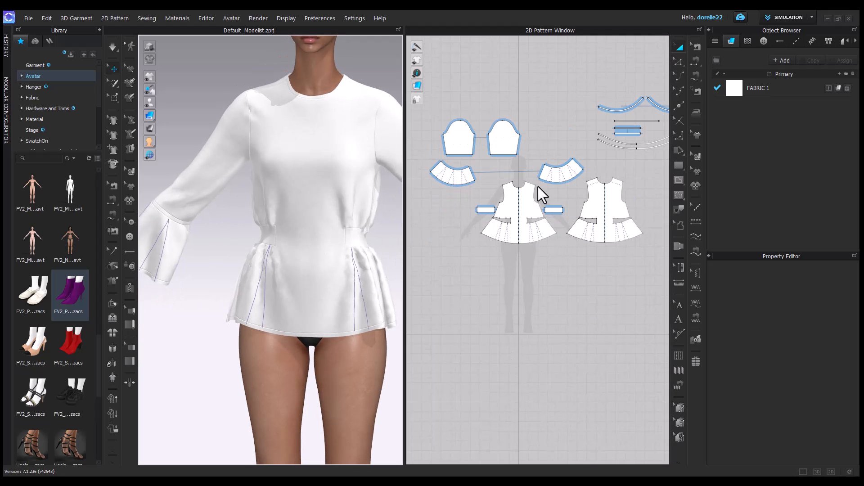
pyautogui.click(617, 126)
pyautogui.scroll(-3, 814, 392)
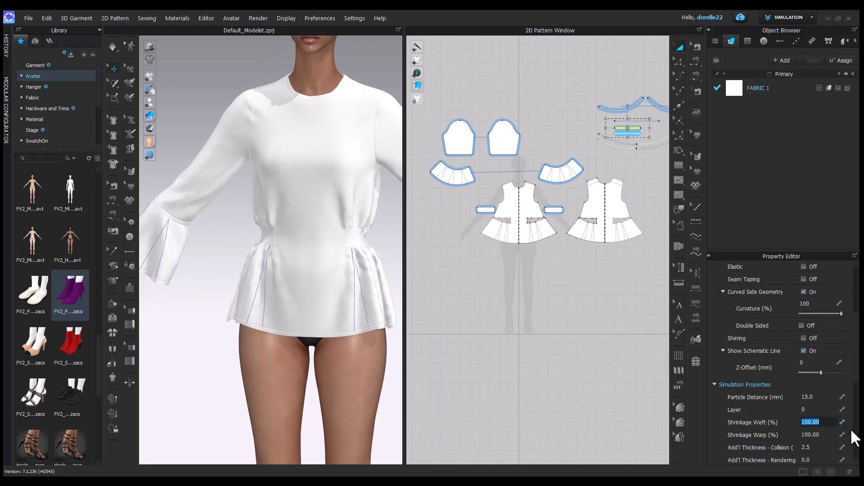
pyautogui.click(816, 435)
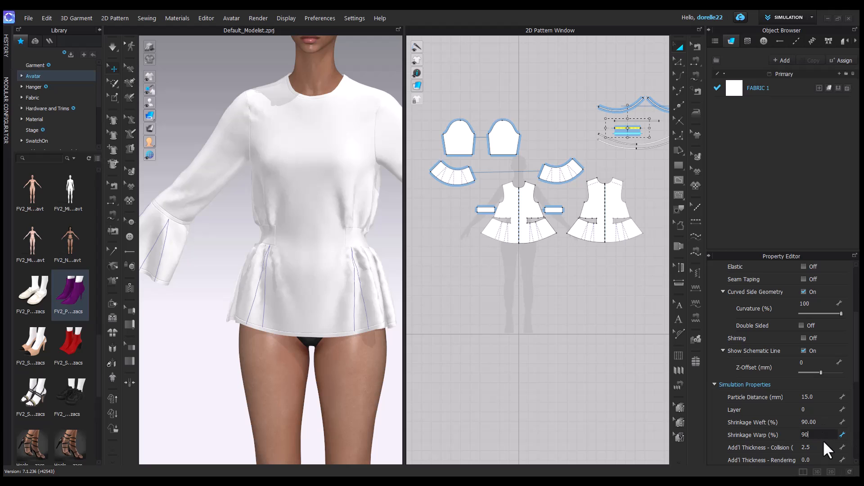
# Simulate the garment and pull the flared cuff fabric into place below the tightened sleeve band.
pyautogui.scroll(3, 174, 232)
pyautogui.moveTo(174, 231); pyautogui.dragTo(322, 293, button='middle')
pyautogui.scroll(3, 322, 292)
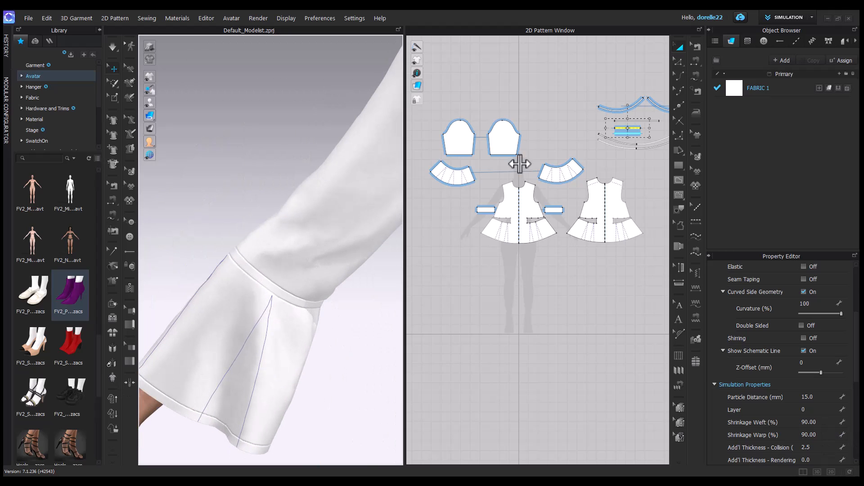
pyautogui.click(110, 44)
pyautogui.click(287, 326)
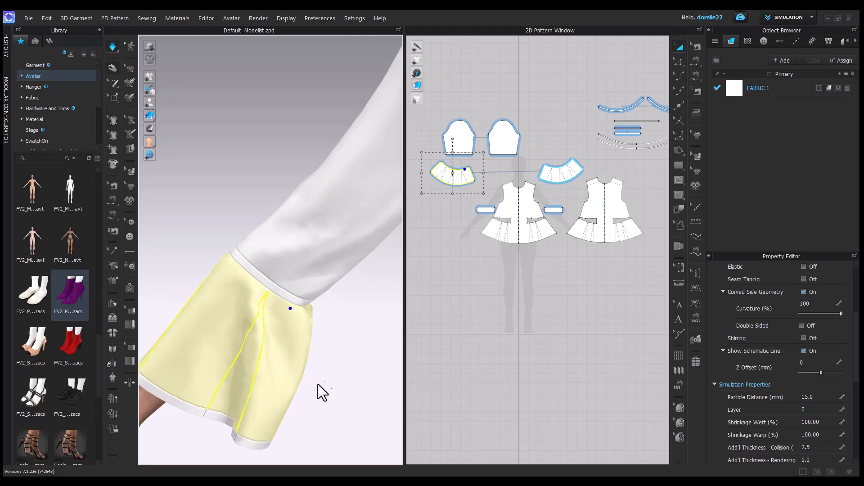
pyautogui.scroll(-3, 310, 395)
pyautogui.moveTo(422, 380); pyautogui.dragTo(275, 328, button='right')
pyautogui.moveTo(278, 240); pyautogui.dragTo(276, 285)
pyautogui.click(279, 291)
# Examine the drape of the whole garment on the avatar from the front.
pyautogui.scroll(-3, 491, 310)
pyautogui.scroll(-2, 348, 296)
pyautogui.moveTo(347, 296); pyautogui.dragTo(220, 294, button='middle')
pyautogui.scroll(-3, 303, 299)
pyautogui.scroll(-2, 303, 299)
pyautogui.moveTo(303, 299); pyautogui.dragTo(313, 216, button='middle')
pyautogui.moveTo(312, 215); pyautogui.dragTo(307, 263, button='right')
pyautogui.moveTo(306, 263); pyautogui.dragTo(306, 301, button='middle')
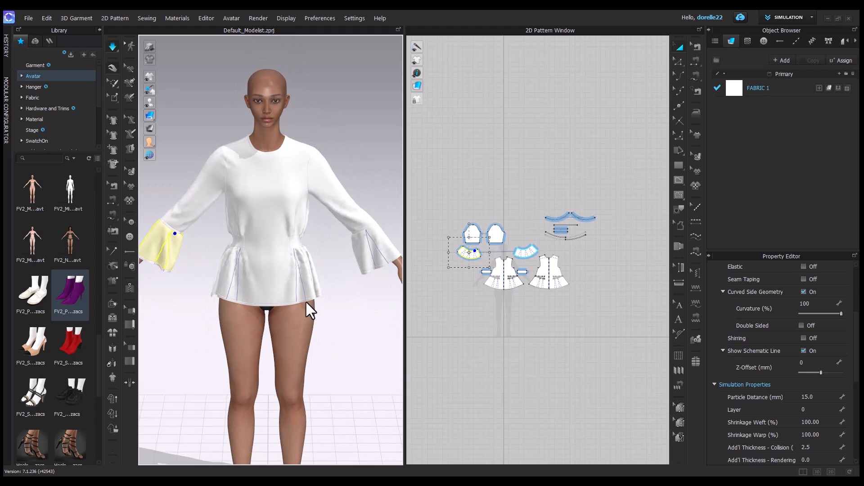
# Apply the image BODY1 (10G) Col1 (2).png as the texture of FABRIC 1.
pyautogui.click(590, 253)
pyautogui.click(737, 87)
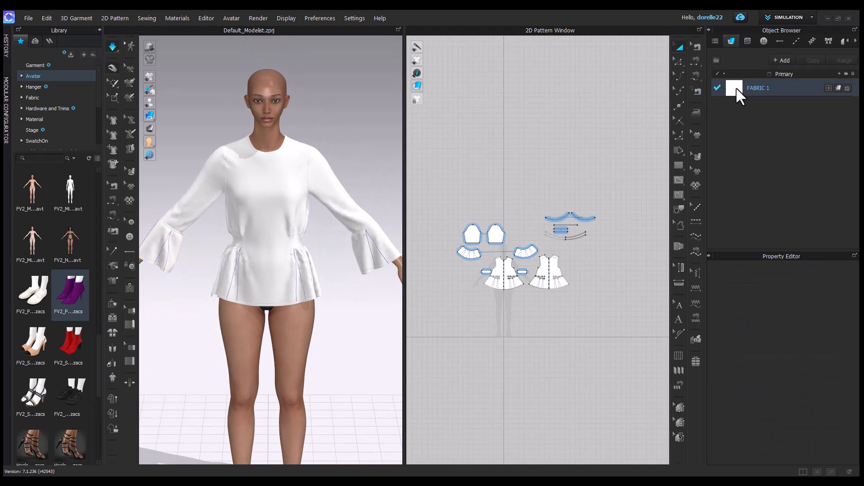
pyautogui.click(827, 423)
pyautogui.click(175, 153)
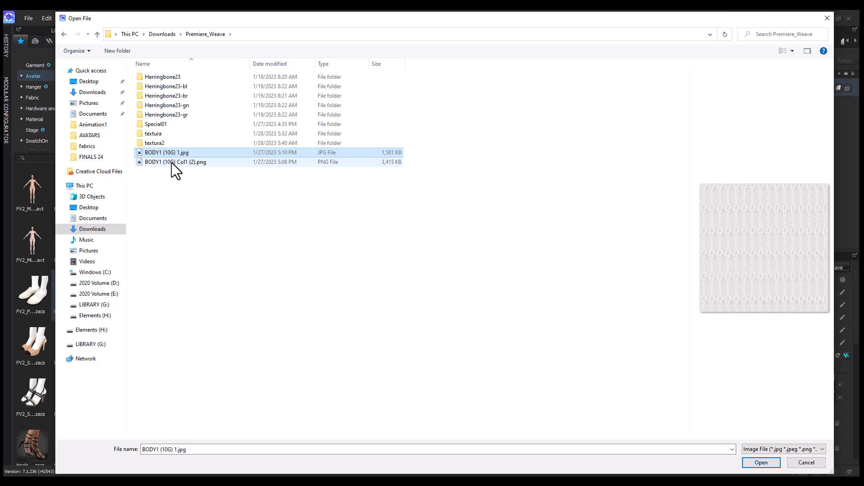
pyautogui.click(172, 163)
pyautogui.click(761, 462)
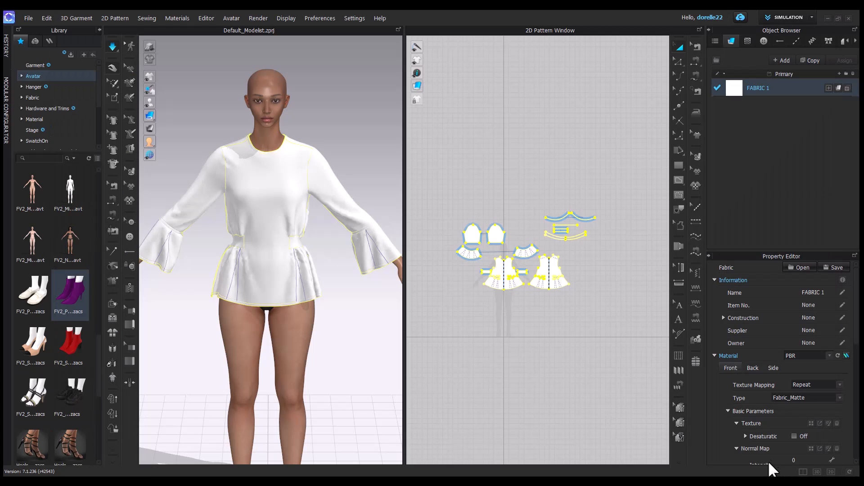
pyautogui.scroll(5, 360, 169)
pyautogui.scroll(8, 323, 201)
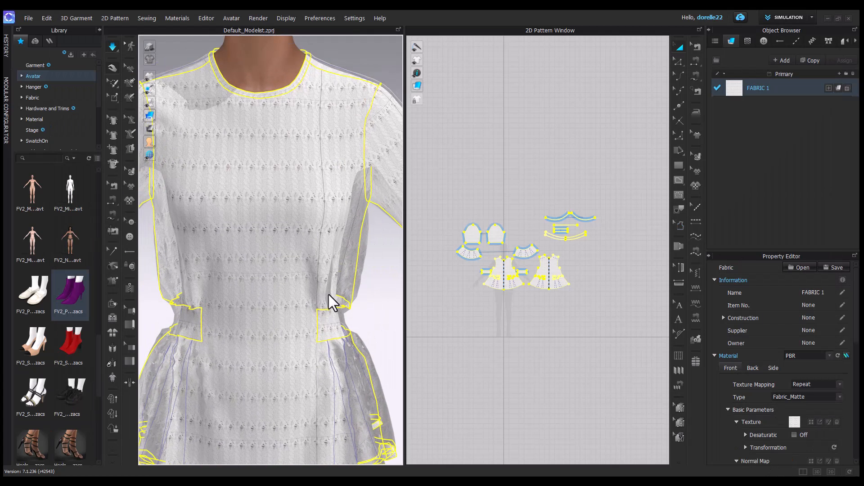
pyautogui.scroll(-10, 316, 230)
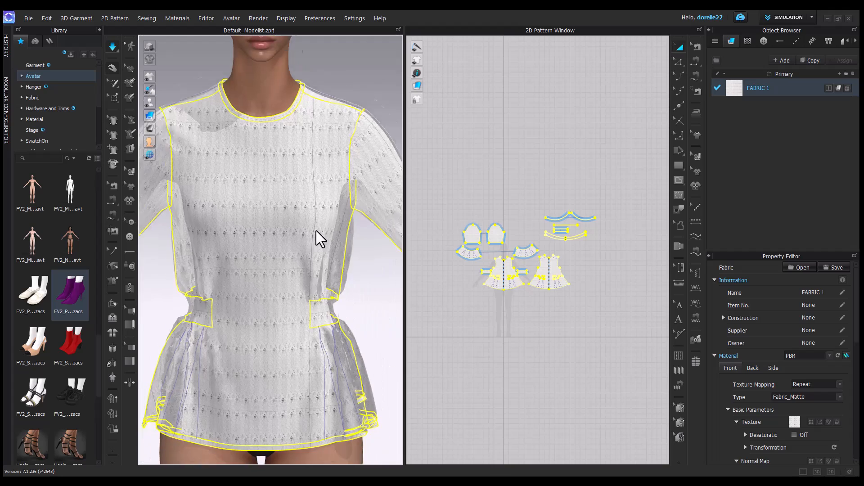
# Add a second, blank fabric to the project's fabric list.
pyautogui.click(614, 347)
pyautogui.moveTo(369, 244); pyautogui.dragTo(415, 175, button='right')
pyautogui.moveTo(415, 175); pyautogui.dragTo(466, 149, button='middle')
pyautogui.click(840, 74)
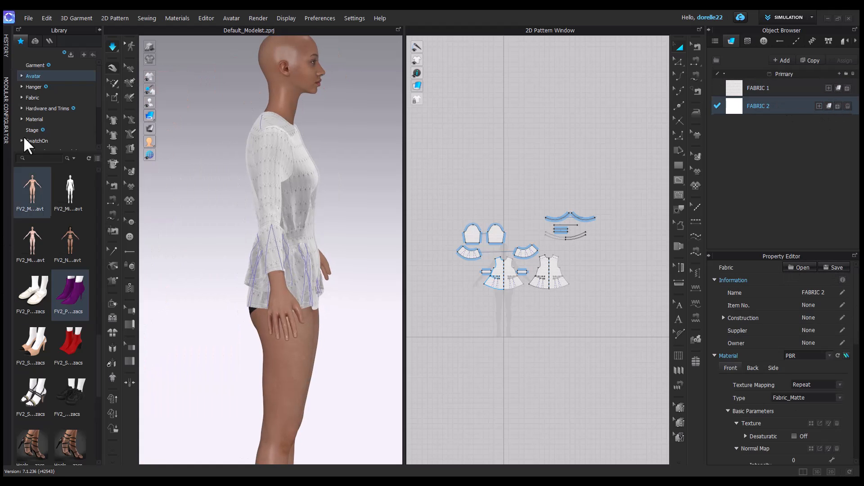
# Search the fabric library for "rib" and add the Rib_2X2_468gsm knit to the project.
pyautogui.click(40, 98)
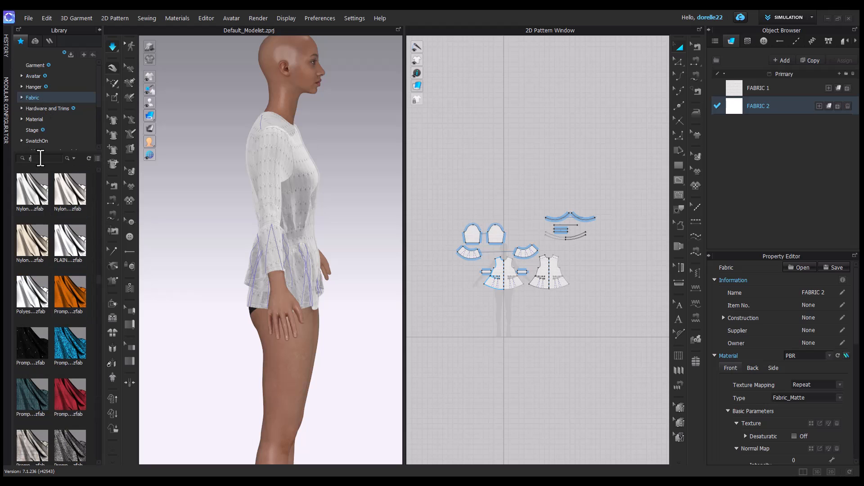
pyautogui.press('Return')
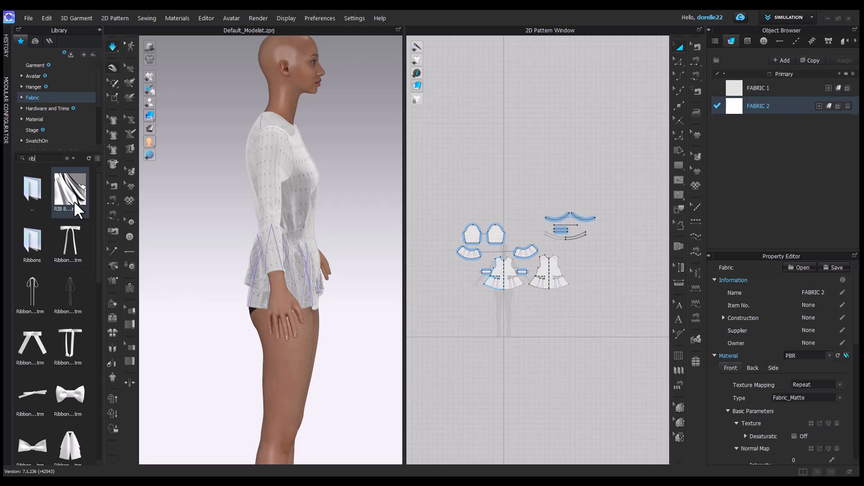
pyautogui.doubleClick(33, 194)
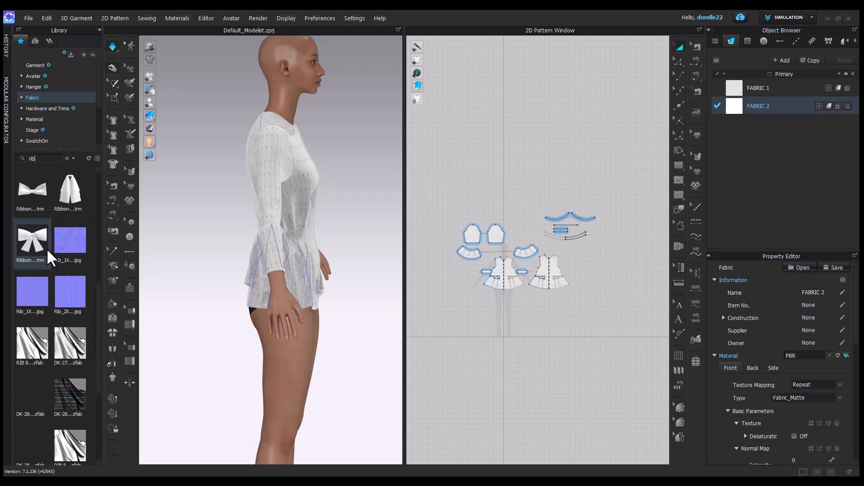
pyautogui.moveTo(34, 230)
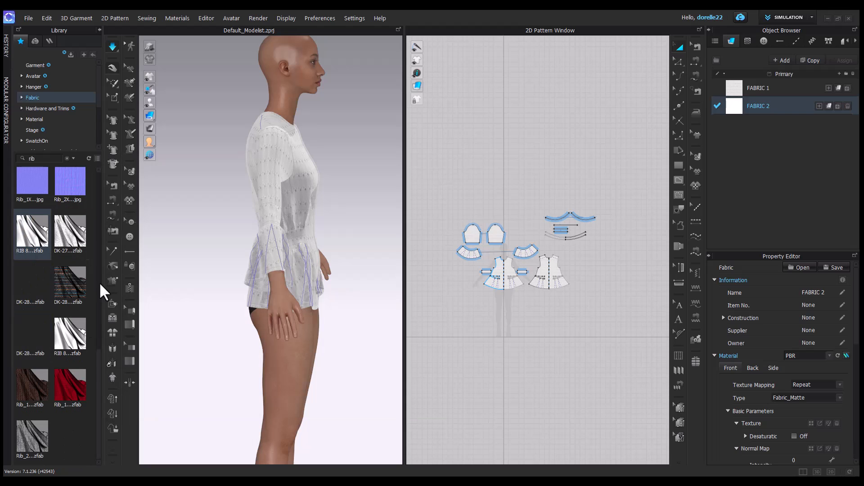
pyautogui.moveTo(68, 382)
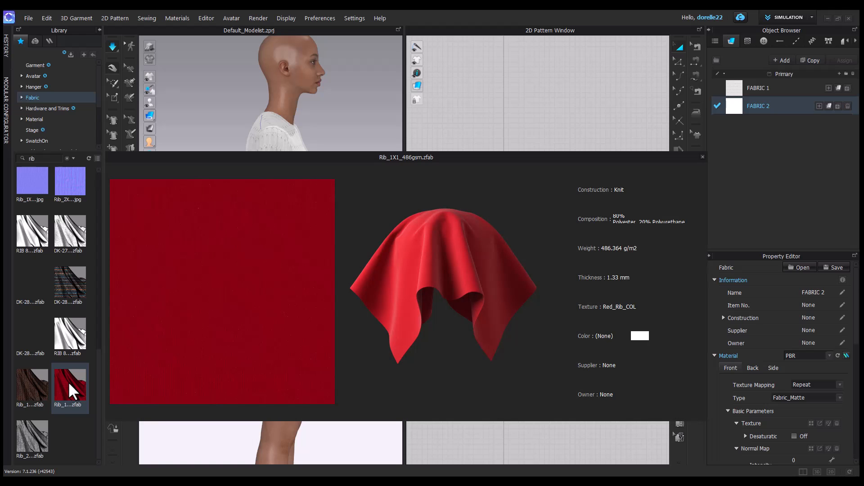
pyautogui.moveTo(31, 394)
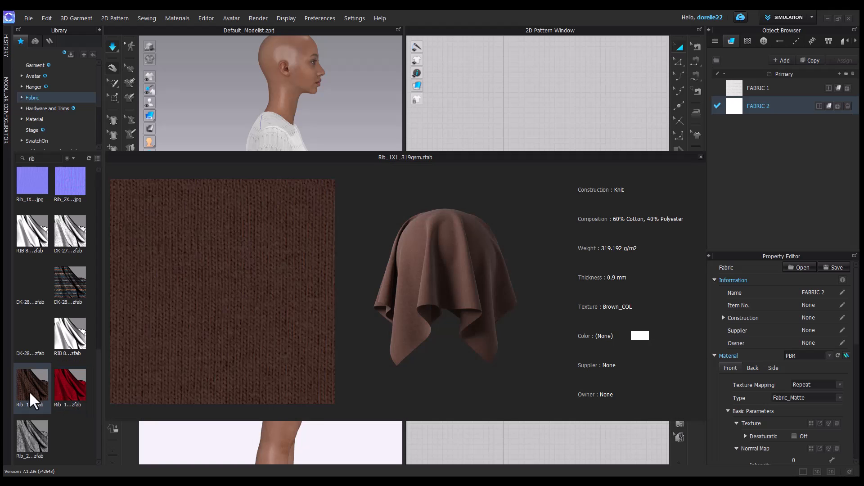
pyautogui.moveTo(71, 349)
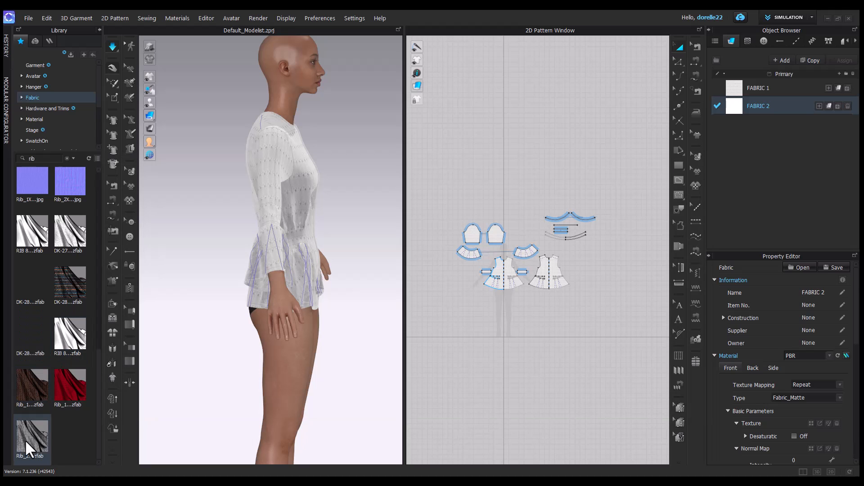
pyautogui.doubleClick(27, 448)
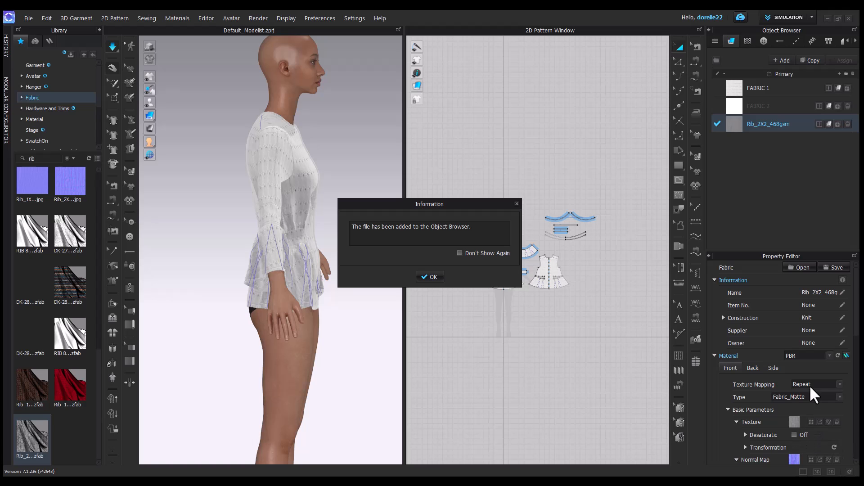
pyautogui.click(431, 277)
# Move the two rectangular side waist bands away from the front bodice and place them below the curved peplum hem bands.
pyautogui.scroll(6, 555, 261)
pyautogui.scroll(-3, 478, 346)
pyautogui.moveTo(511, 392); pyautogui.dragTo(633, 206, button='middle')
pyautogui.moveTo(507, 269); pyautogui.dragTo(649, 185)
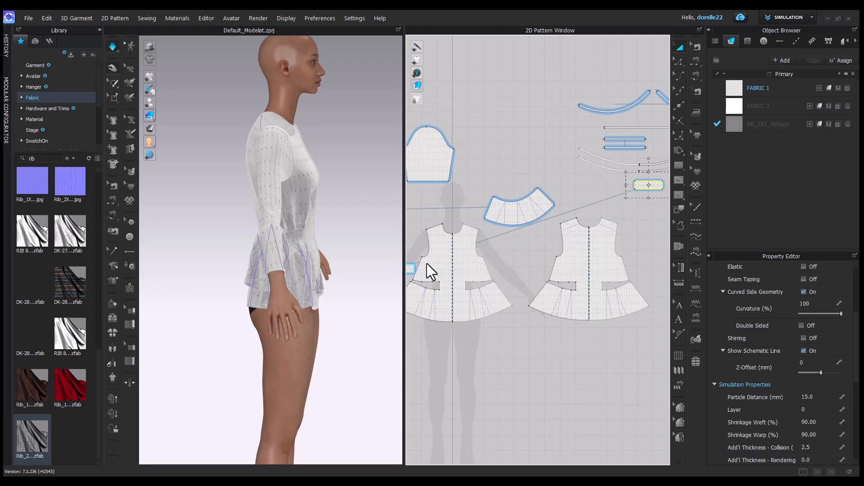
pyautogui.moveTo(440, 257); pyautogui.dragTo(528, 256, button='middle')
pyautogui.moveTo(485, 263); pyautogui.dragTo(610, 117)
pyautogui.moveTo(572, 154); pyautogui.dragTo(371, 215, button='middle')
pyautogui.moveTo(422, 181); pyautogui.dragTo(583, 243)
# Assign the Rib_2X2_468gsm fabric to all the band pieces: neckband, sleeve, cuff hem, peplum hem and side waist bands.
pyautogui.moveTo(444, 120); pyautogui.dragTo(653, 293)
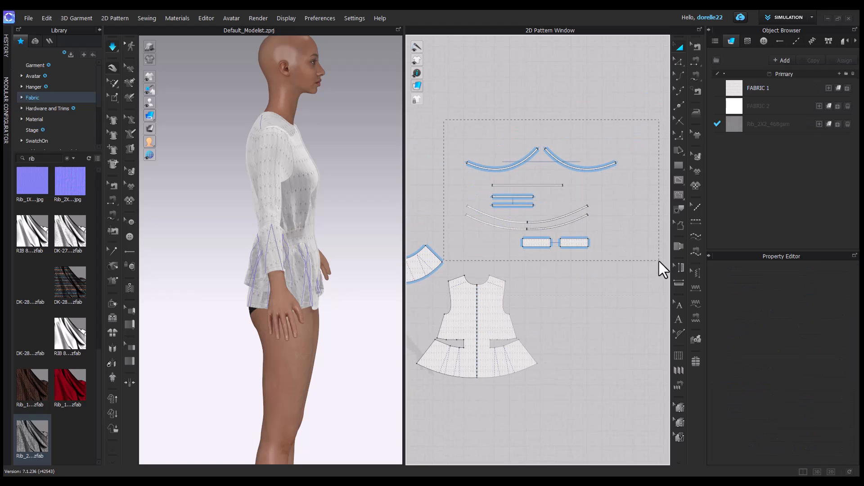
pyautogui.moveTo(659, 261); pyautogui.dragTo(660, 261)
pyautogui.click(734, 125)
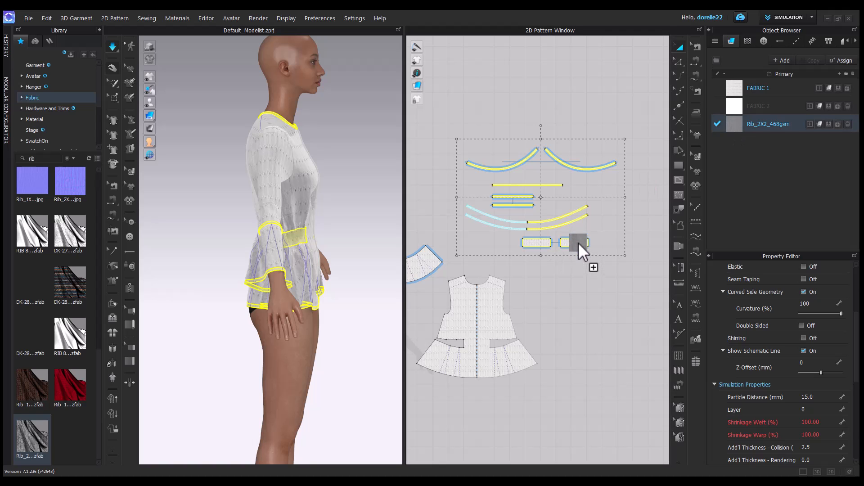
pyautogui.moveTo(578, 242); pyautogui.dragTo(578, 242)
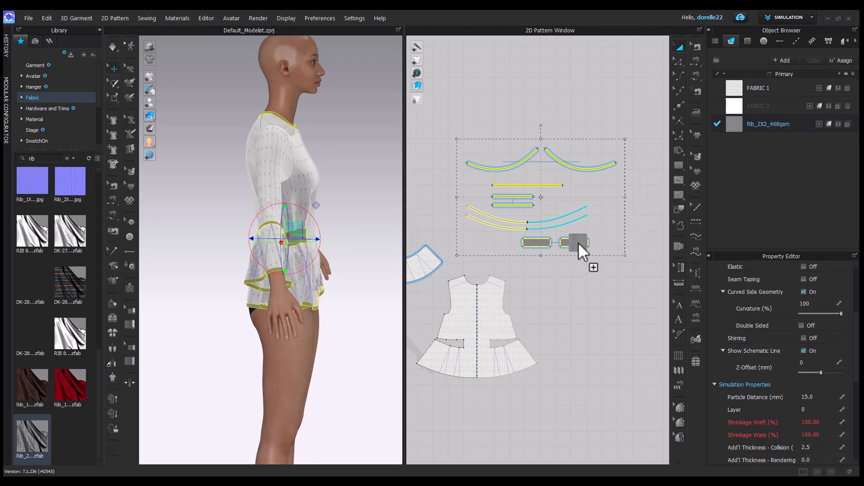
pyautogui.click(331, 250)
pyautogui.moveTo(330, 250); pyautogui.dragTo(282, 248, button='right')
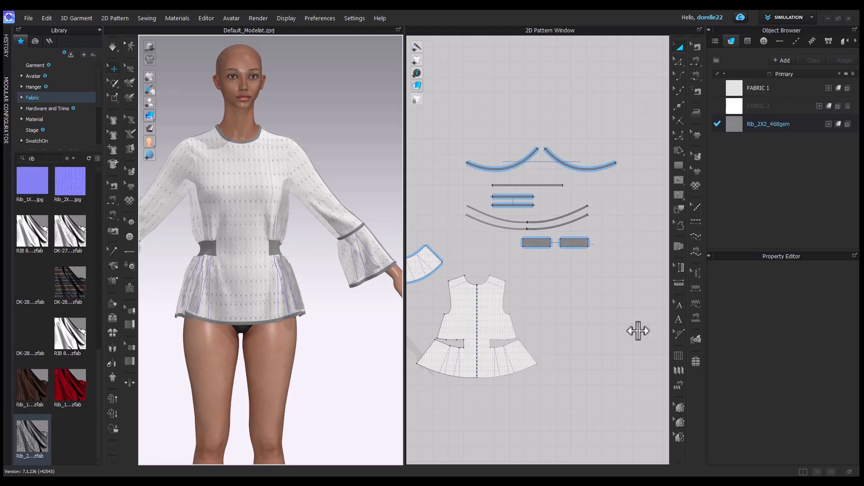
# Enlarge the Rib_2X2_468gsm texture on the side waist band with the Edit Texture tool so the ribs look wider.
pyautogui.click(806, 131)
pyautogui.scroll(5, 630, 201)
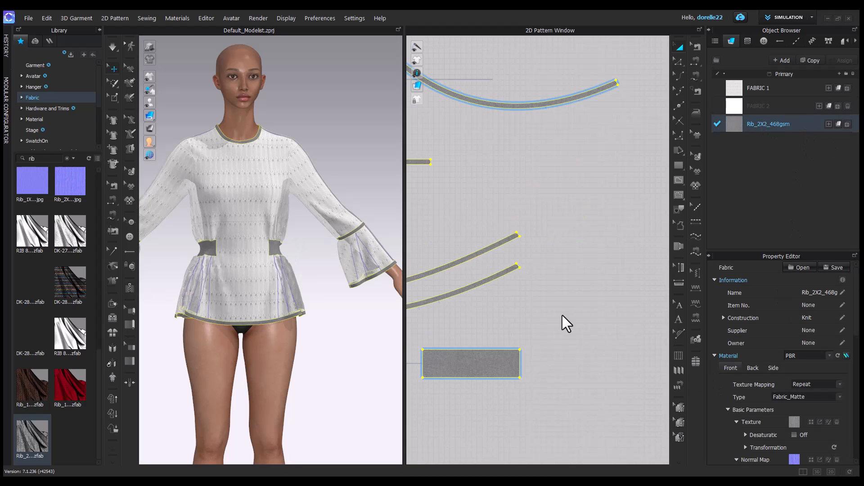
pyautogui.scroll(3, 577, 306)
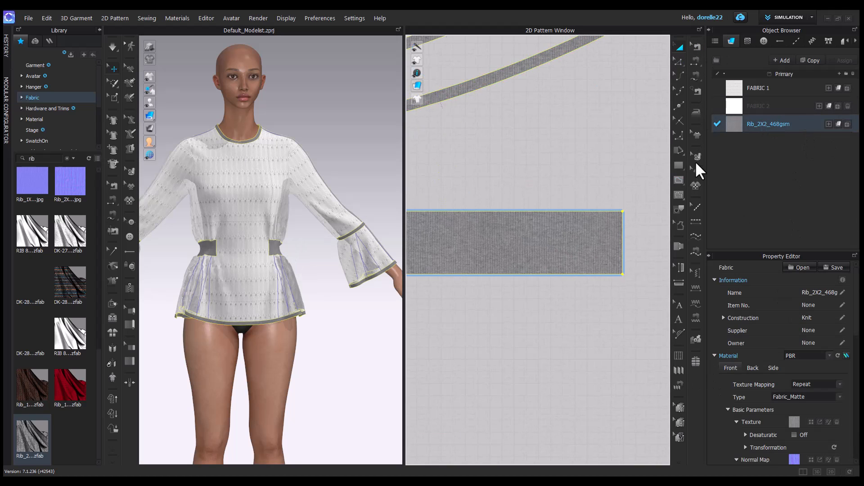
pyautogui.click(697, 156)
pyautogui.click(583, 248)
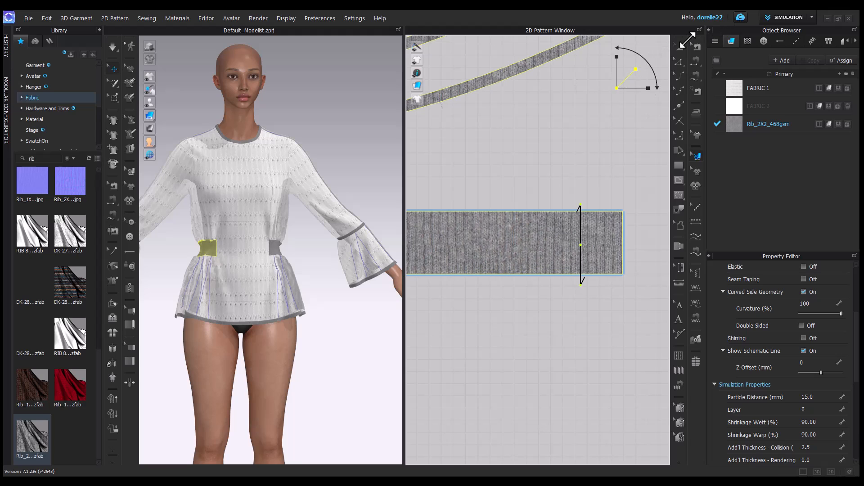
pyautogui.scroll(6, 369, 256)
pyautogui.scroll(-4, 362, 259)
pyautogui.scroll(-2, 360, 258)
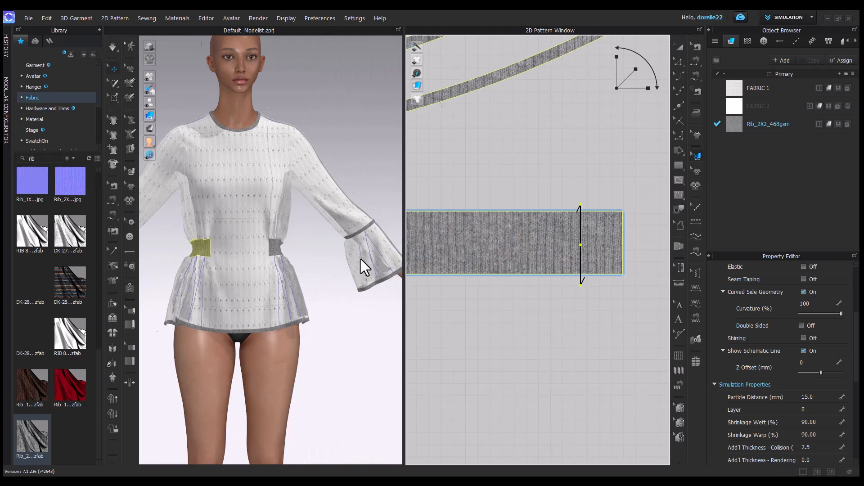
# Remove the grey texture image from the Rib_2X2_468gsm fabric while keeping its normal map.
pyautogui.scroll(-8, 498, 167)
pyautogui.moveTo(555, 243); pyautogui.dragTo(690, 302, button='middle')
pyautogui.click(767, 126)
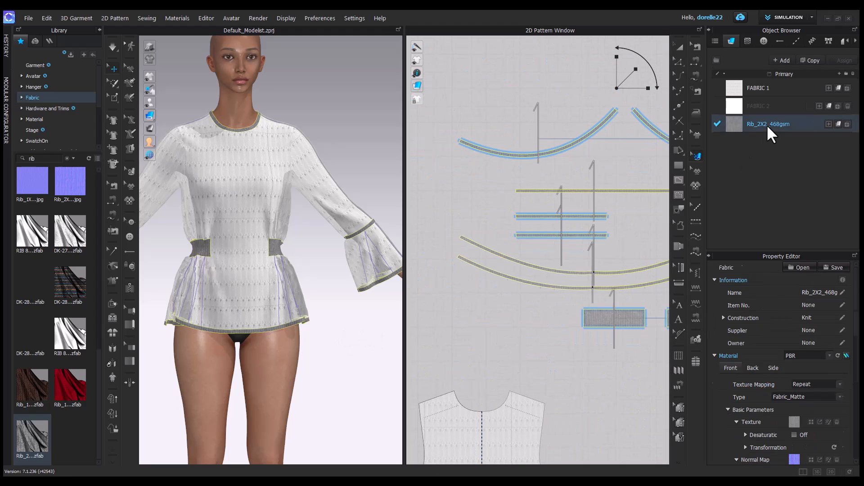
pyautogui.scroll(-5, 807, 409)
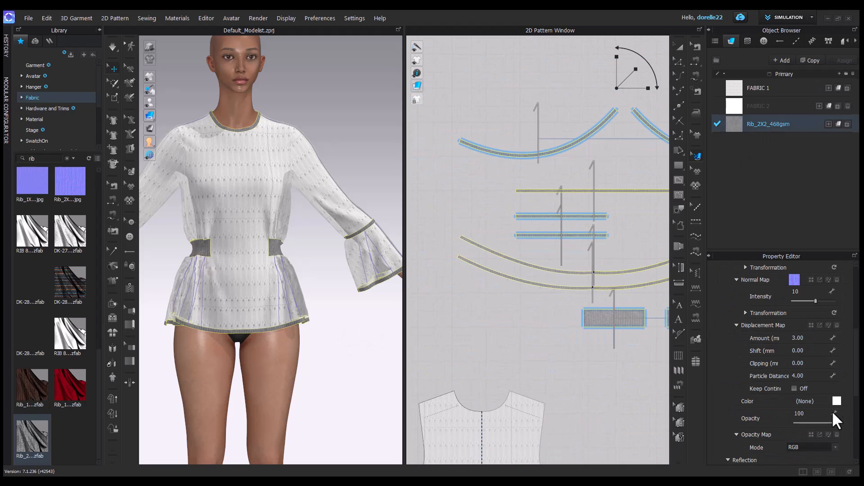
pyautogui.scroll(4, 797, 390)
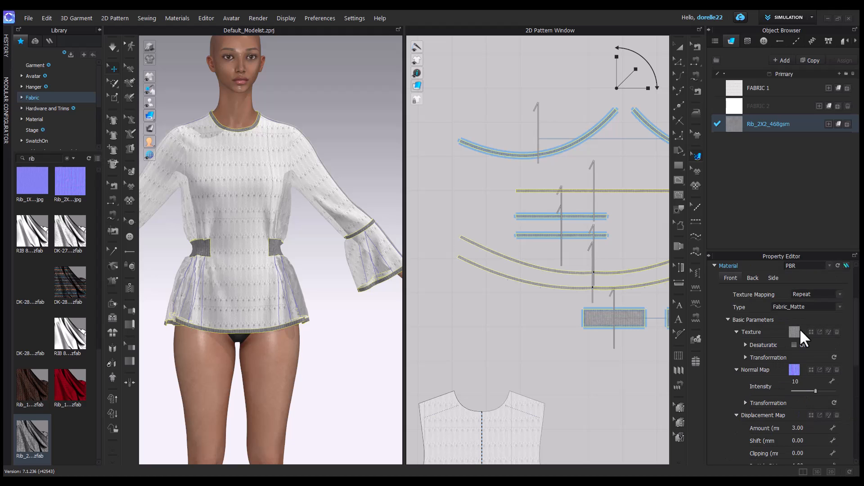
pyautogui.click(837, 332)
# Raise the normal map intensity of the Rib_2X2_468gsm fabric to 54.
pyautogui.scroll(5, 328, 275)
pyautogui.scroll(-5, 808, 380)
pyautogui.scroll(8, 808, 380)
pyautogui.moveTo(816, 299); pyautogui.dragTo(831, 297)
pyautogui.scroll(-5, 329, 311)
pyautogui.moveTo(331, 310); pyautogui.dragTo(367, 365, button='middle')
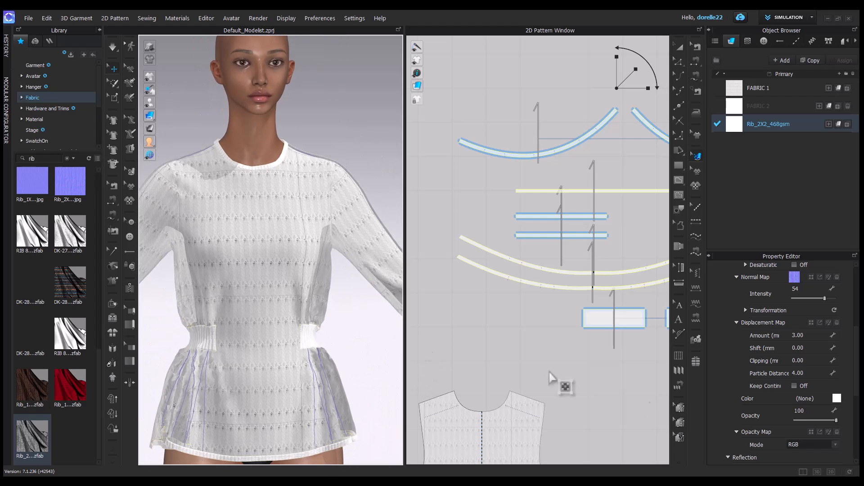
# Delete the unused FABRIC 2 and rename FABRIC 1 as Shima knit.
pyautogui.click(775, 106)
pyautogui.click(840, 105)
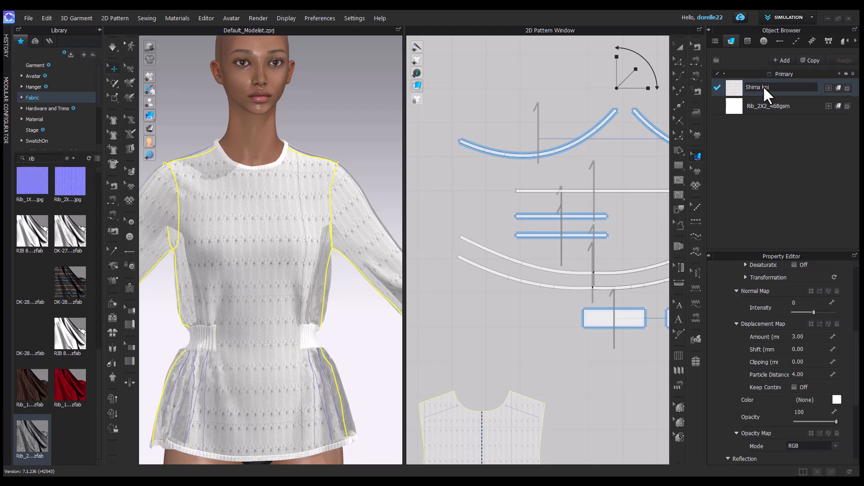
pyautogui.click(789, 152)
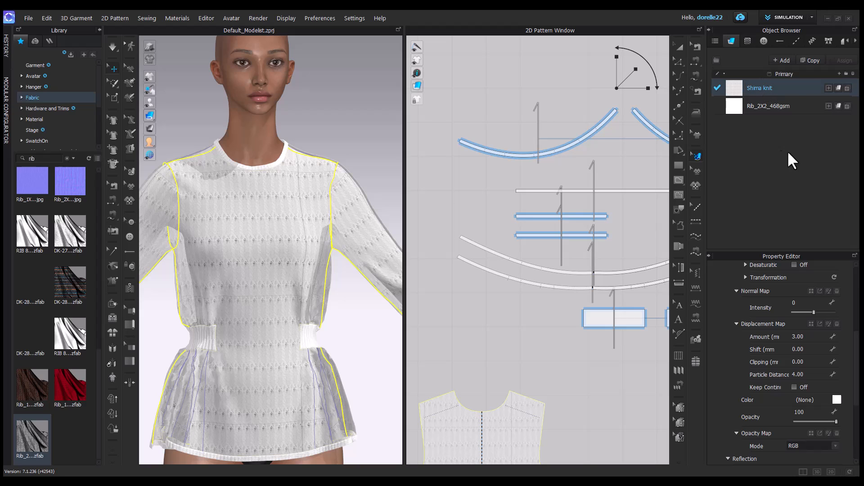
# Compare the colour and reflection settings of the Shima knit and Rib_2X2_468gsm fabrics without changing them.
pyautogui.click(837, 400)
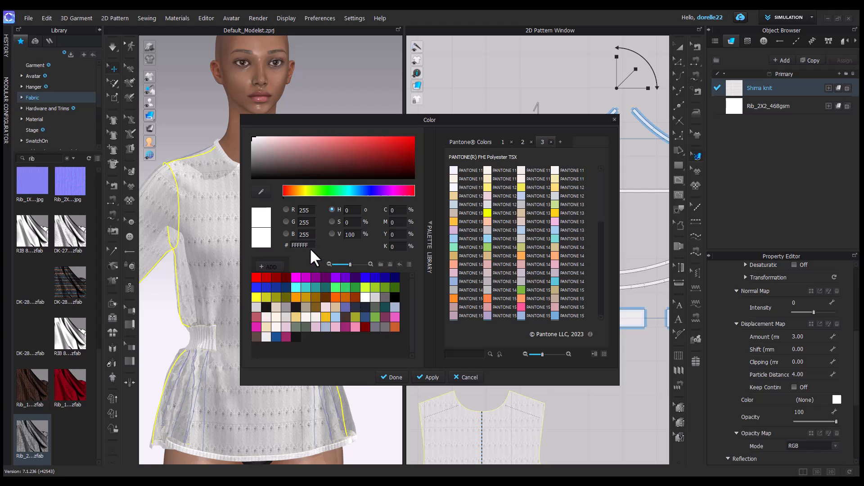
pyautogui.click(768, 106)
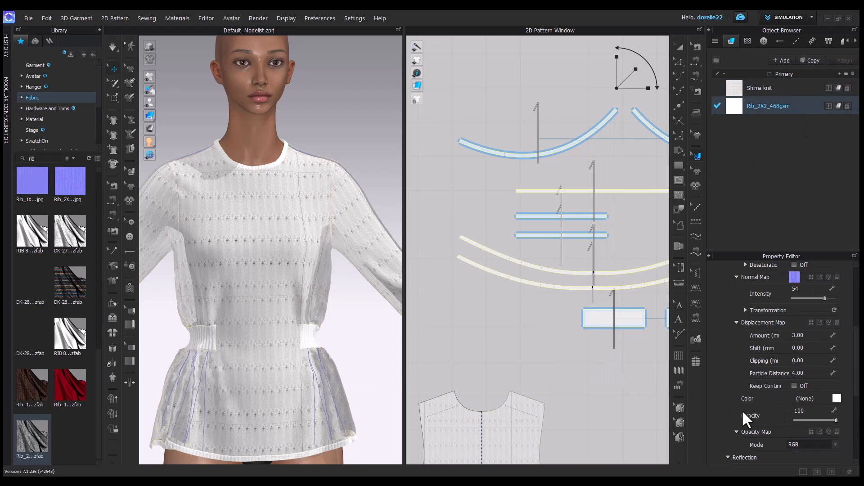
pyautogui.scroll(-2, 783, 361)
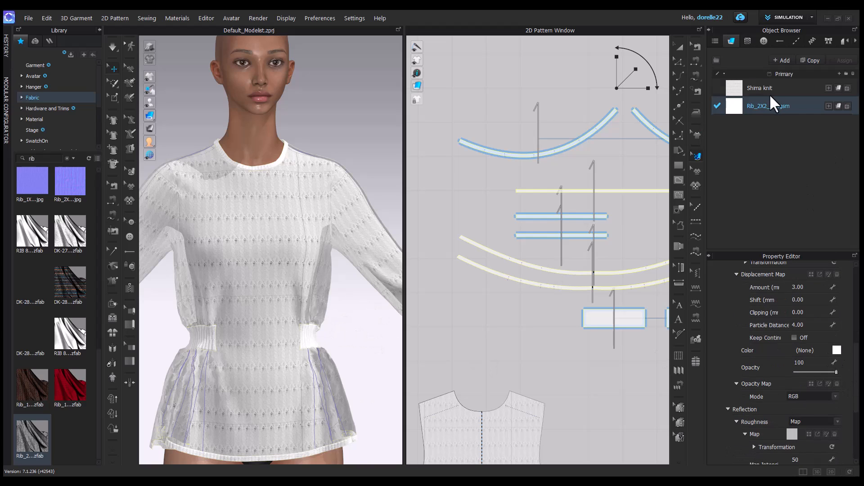
pyautogui.click(748, 89)
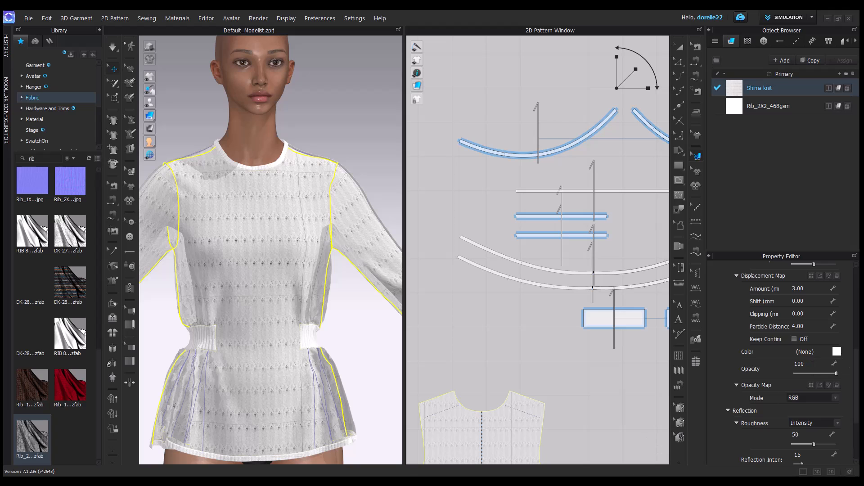
pyautogui.moveTo(239, 481)
pyautogui.click(275, 460)
pyautogui.click(455, 379)
pyautogui.click(771, 108)
pyautogui.click(837, 352)
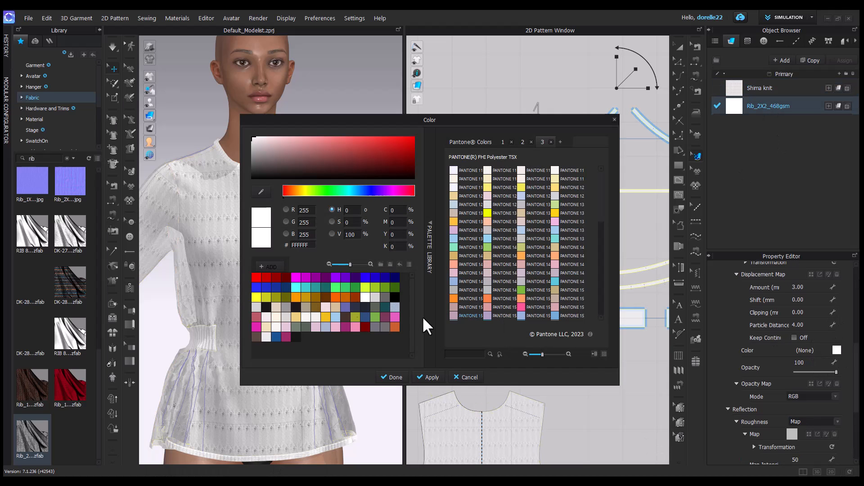
pyautogui.click(469, 378)
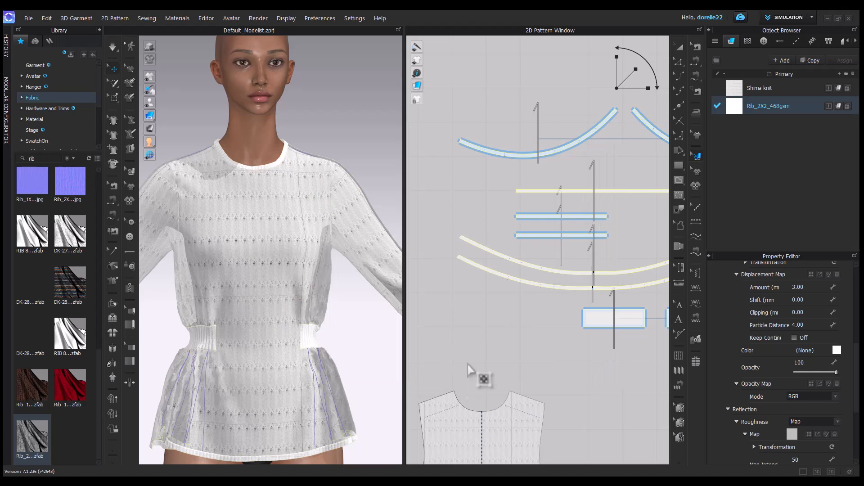
# Enlarge the Shima knit texture on the body pattern piece and reapply the fabric to the sweater's front.
pyautogui.scroll(5, 577, 197)
pyautogui.click(591, 127)
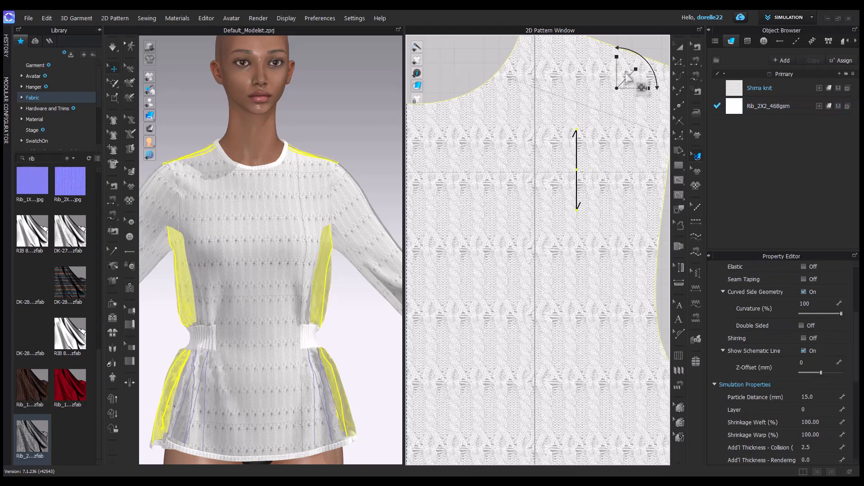
pyautogui.moveTo(632, 68); pyautogui.dragTo(629, 81)
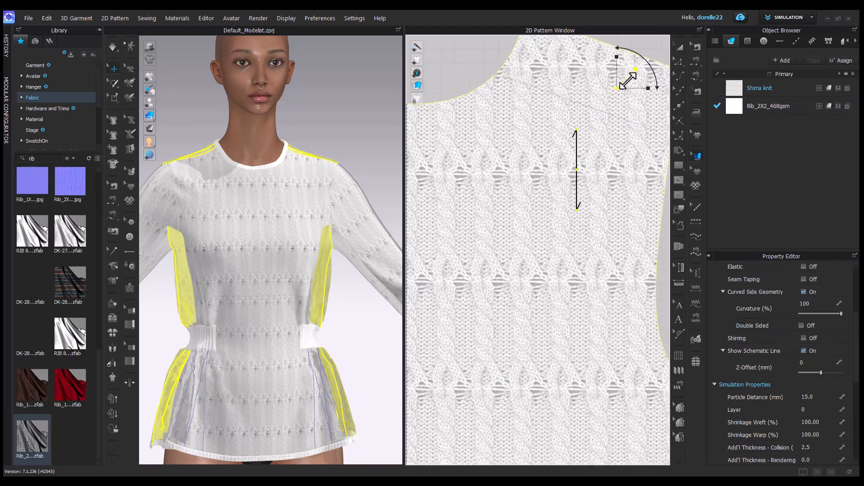
pyautogui.click(365, 137)
pyautogui.scroll(-5, 315, 229)
pyautogui.scroll(-3, 315, 228)
pyautogui.moveTo(328, 150)
pyautogui.mouseDown(button='right')
pyautogui.moveTo(183, 162)
pyautogui.moveTo(325, 149)
pyautogui.mouseUp(button='right')
pyautogui.scroll(3, 323, 185)
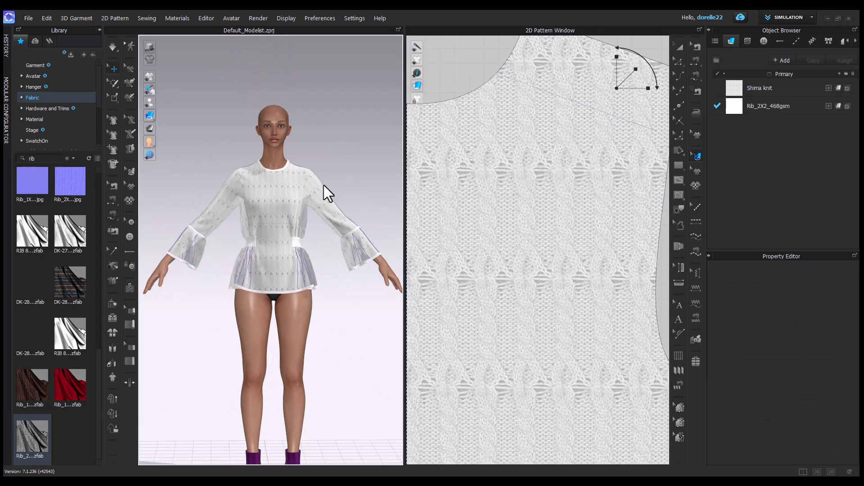
pyautogui.moveTo(742, 84); pyautogui.dragTo(286, 180)
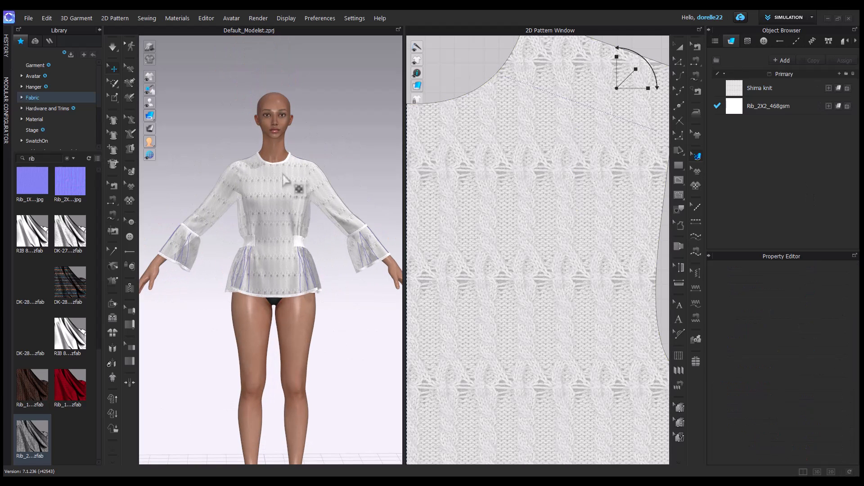
# Add the braided FV2_C hairstyle from the avatar hair library to the model.
pyautogui.click(42, 74)
pyautogui.doubleClick(69, 234)
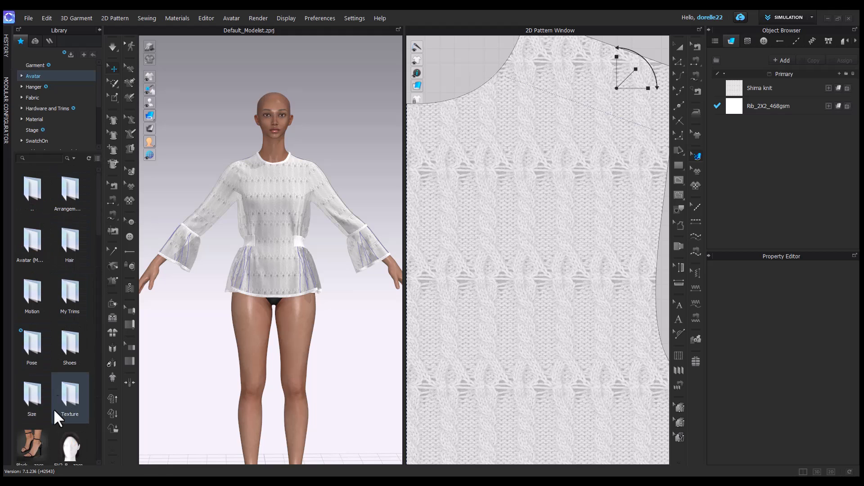
pyautogui.doubleClick(68, 239)
pyautogui.scroll(-5, 71, 234)
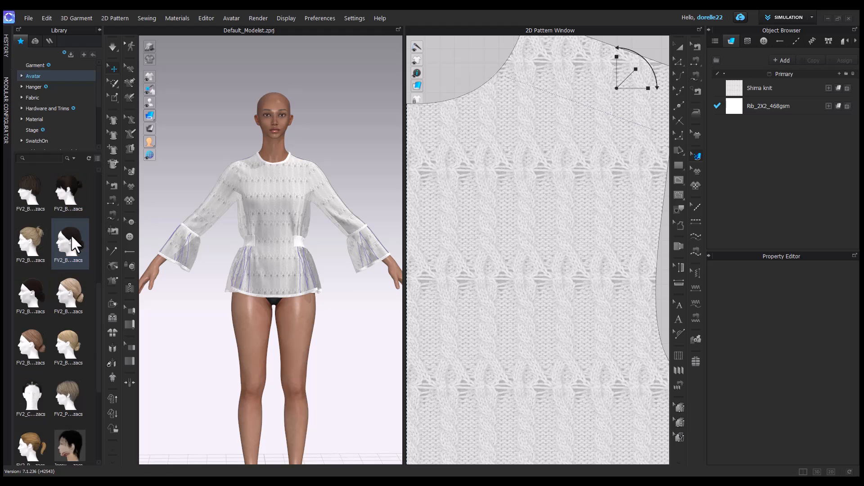
pyautogui.doubleClick(25, 289)
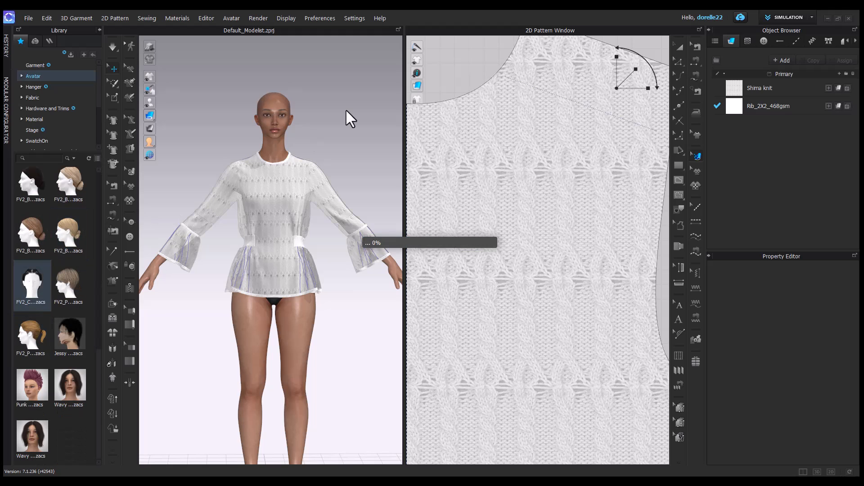
pyautogui.moveTo(340, 115); pyautogui.dragTo(337, 149, button='right')
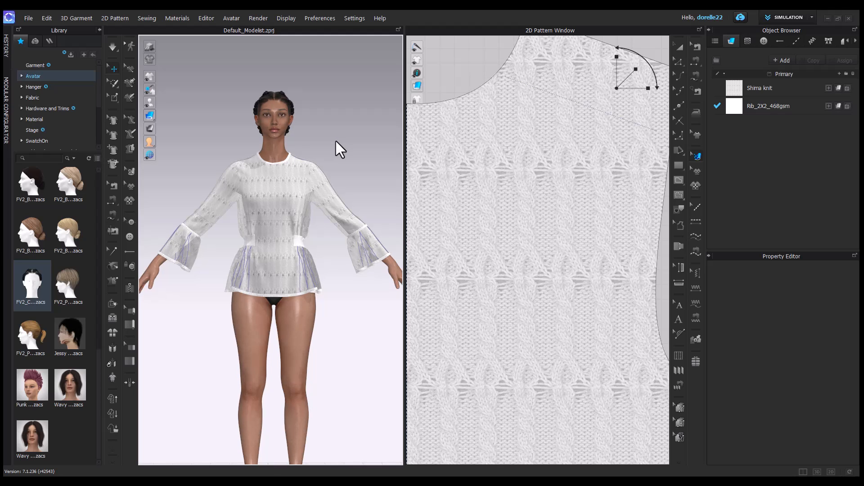
# Select the Shima knit fabric and open its texture image BODY1 (10G) Col1 (2).png in Photoshop.
pyautogui.click(767, 84)
pyautogui.scroll(-4, 778, 349)
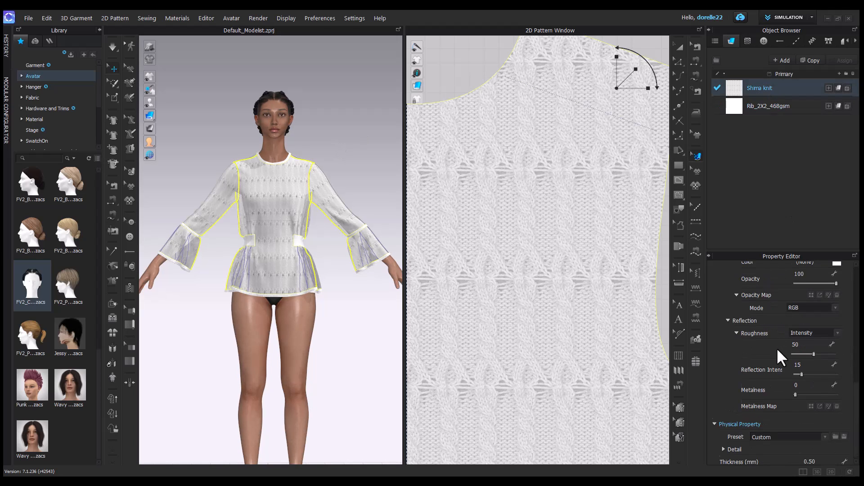
pyautogui.scroll(4, 778, 348)
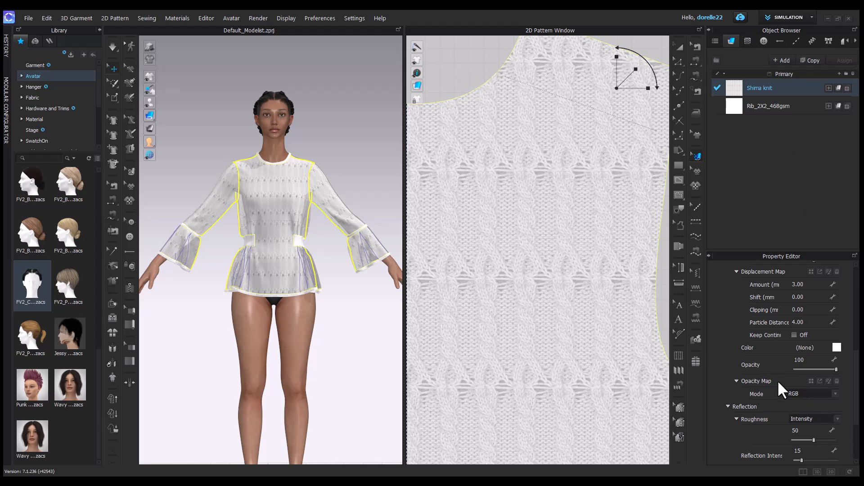
pyautogui.scroll(2, 775, 369)
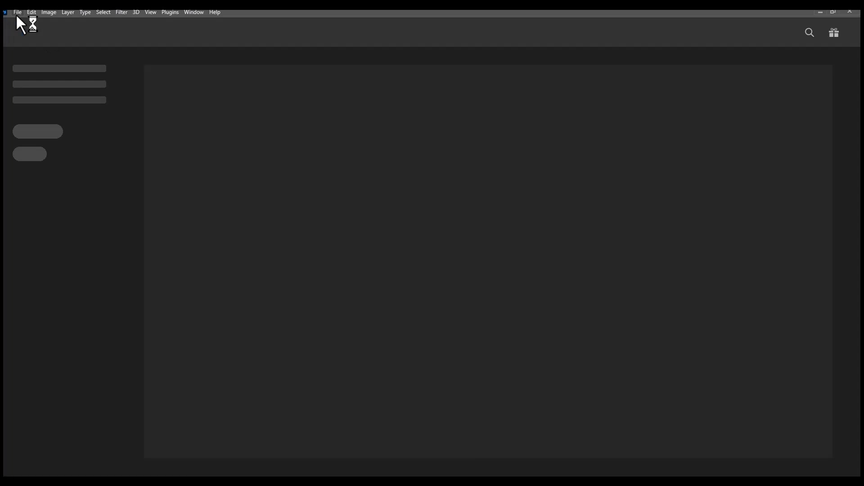
pyautogui.click(17, 13)
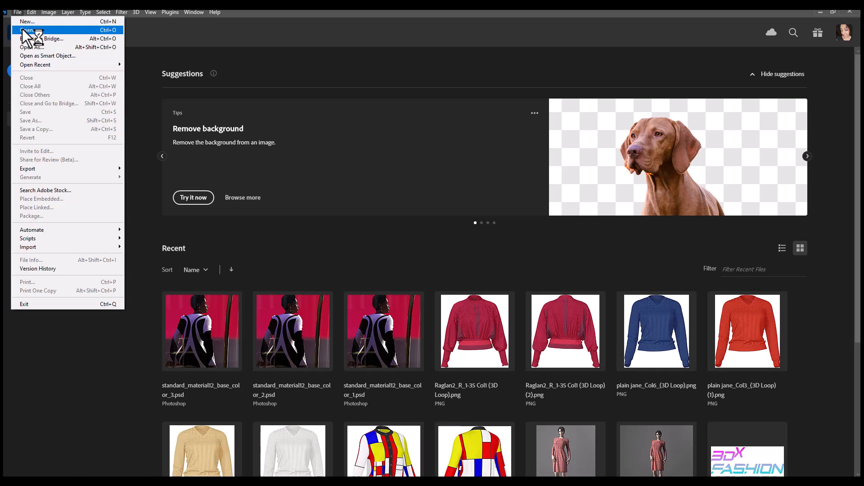
pyautogui.click(26, 29)
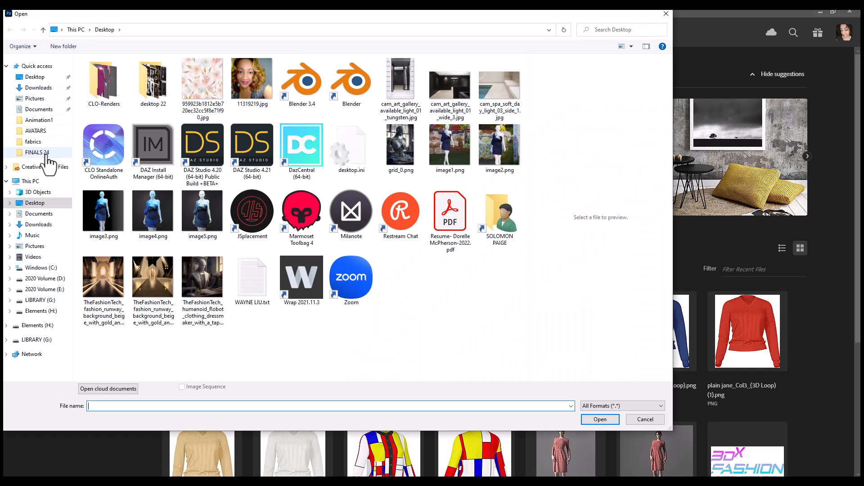
pyautogui.click(41, 87)
pyautogui.doubleClick(99, 82)
pyautogui.doubleClick(106, 158)
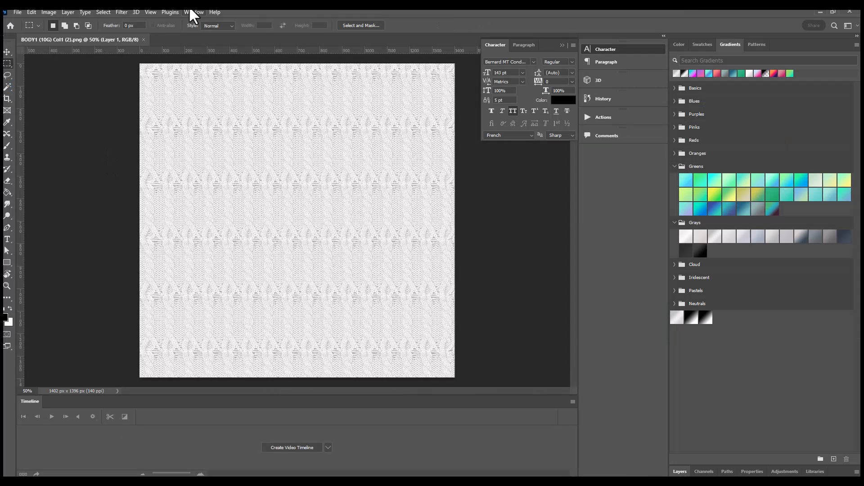
# Start generating a normal map from the knit texture with blur 0 and detail scale 100%.
pyautogui.click(137, 12)
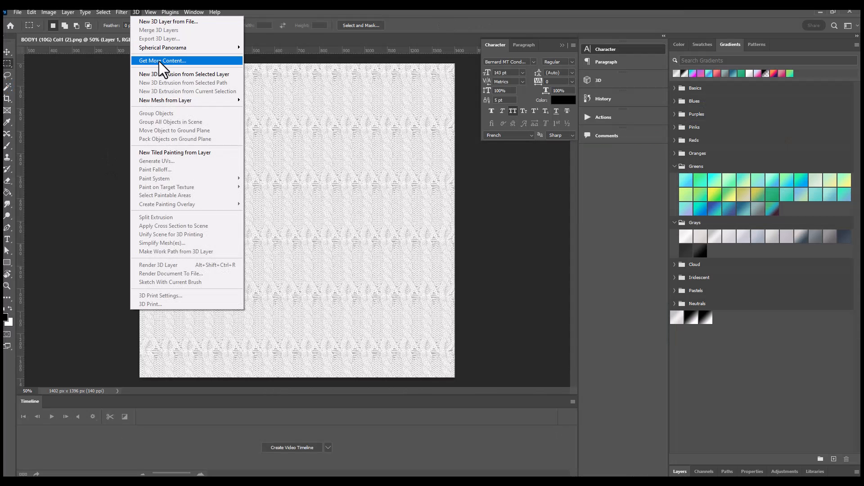
pyautogui.moveTo(180, 15)
pyautogui.moveTo(122, 12)
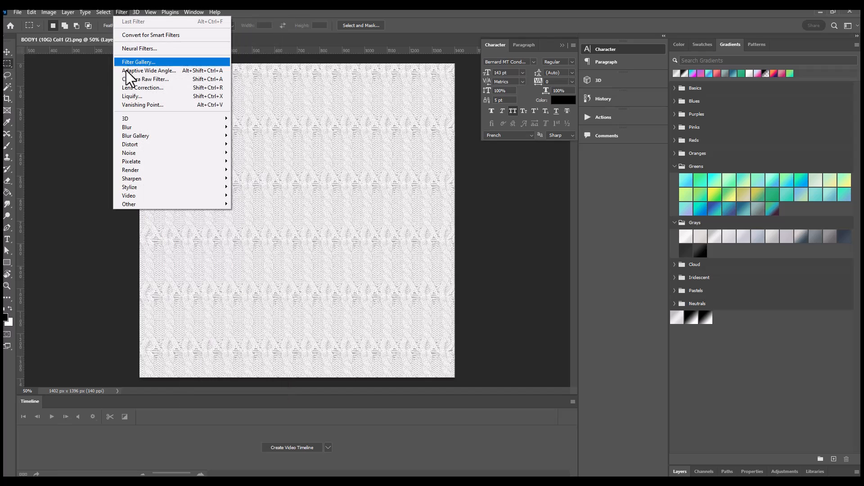
pyautogui.moveTo(150, 119)
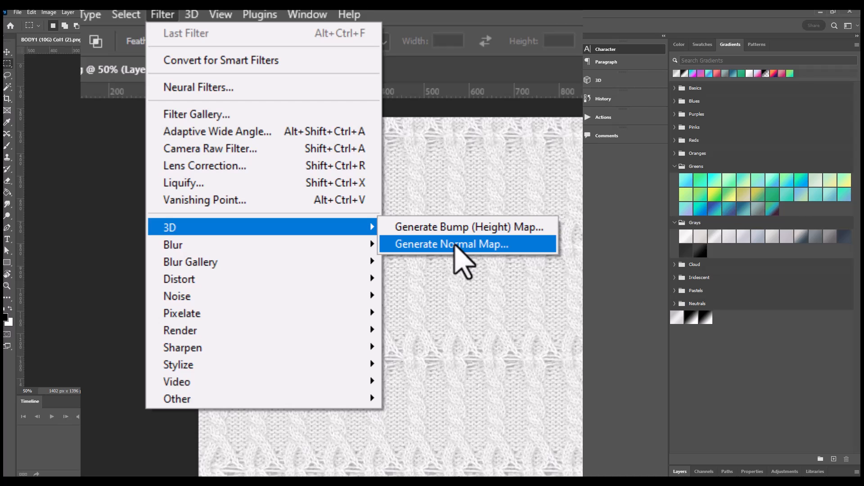
pyautogui.click(454, 245)
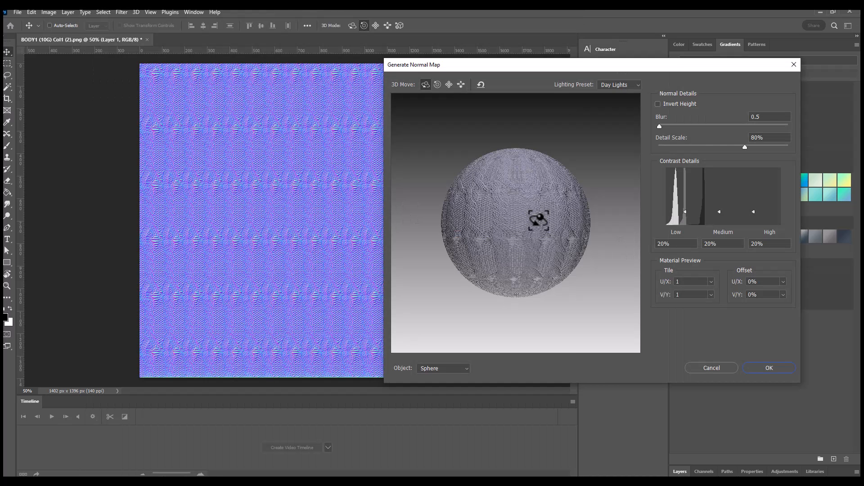
pyautogui.moveTo(660, 126); pyautogui.dragTo(656, 126)
pyautogui.moveTo(745, 146); pyautogui.dragTo(765, 147)
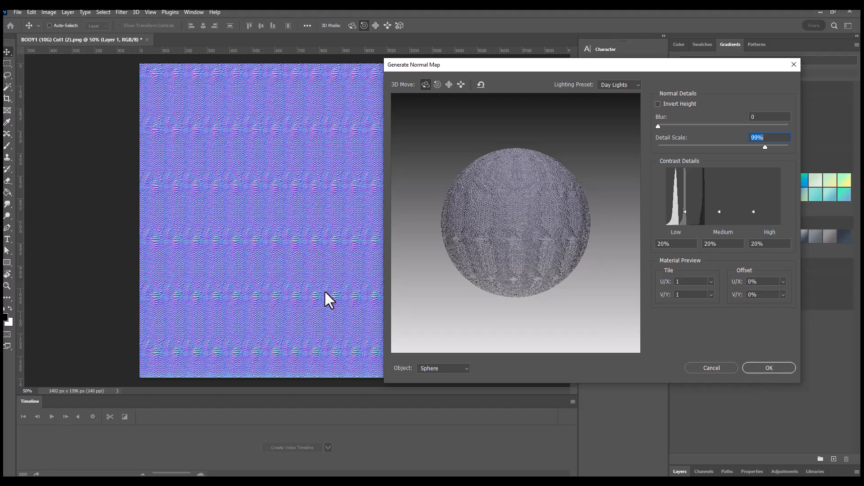
pyautogui.press('Up')
pyautogui.press('Up')
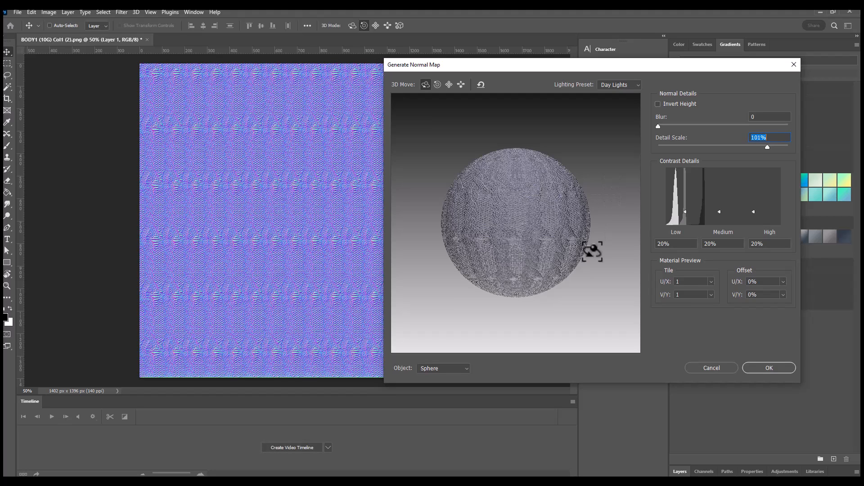
pyautogui.press('Down')
pyautogui.press('Down')
pyautogui.press('Down')
# Set the normal map's medium contrast detail to 30% and apply the filter.
pyautogui.click(719, 244)
pyautogui.write('30')
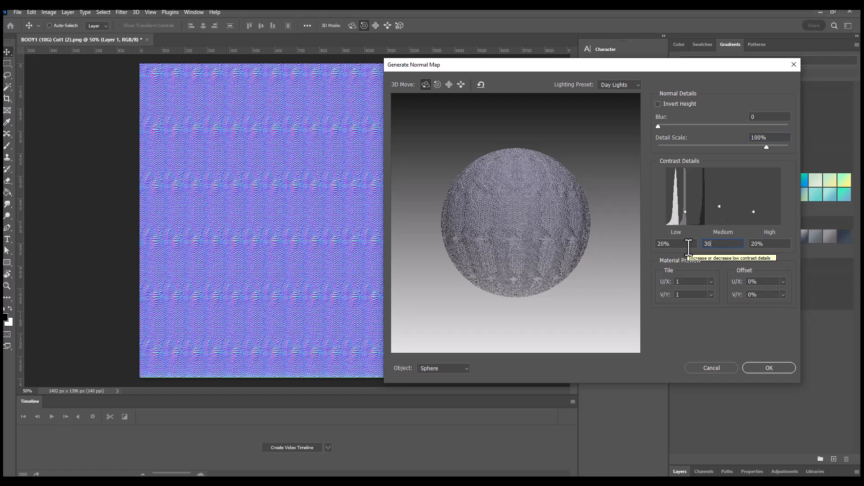
pyautogui.press('Return')
# Export the normal map as BODY1 (10G) Col1 (2)norm.png in the Premiere_Weave folder.
pyautogui.click(18, 12)
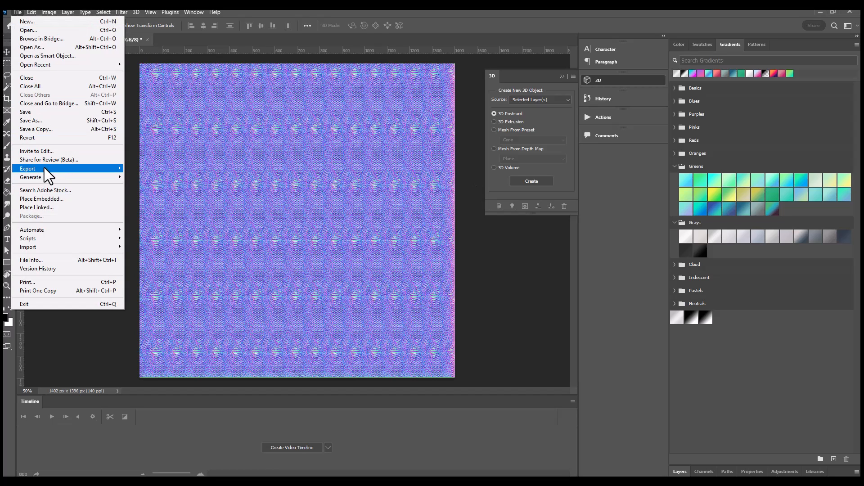
pyautogui.moveTo(44, 170)
pyautogui.click(186, 170)
pyautogui.doubleClick(150, 83)
pyautogui.click(166, 149)
pyautogui.click(110, 373)
pyautogui.click(146, 373)
pyautogui.write('norm.png')
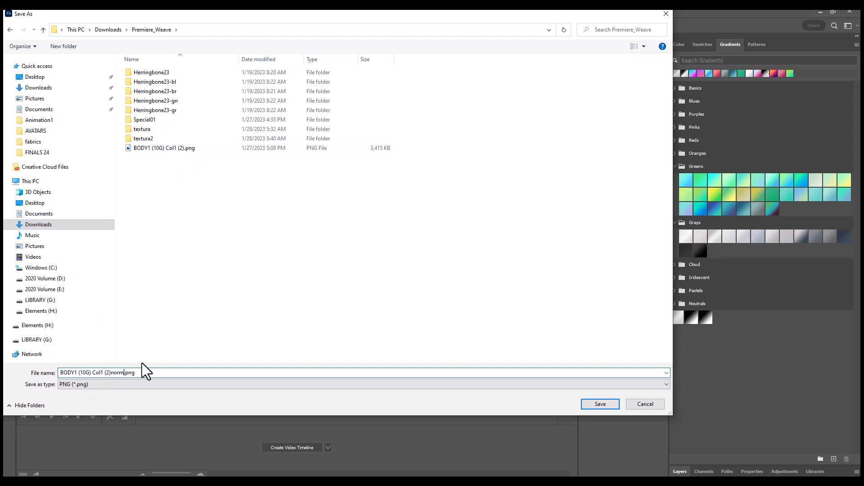
pyautogui.press('Return')
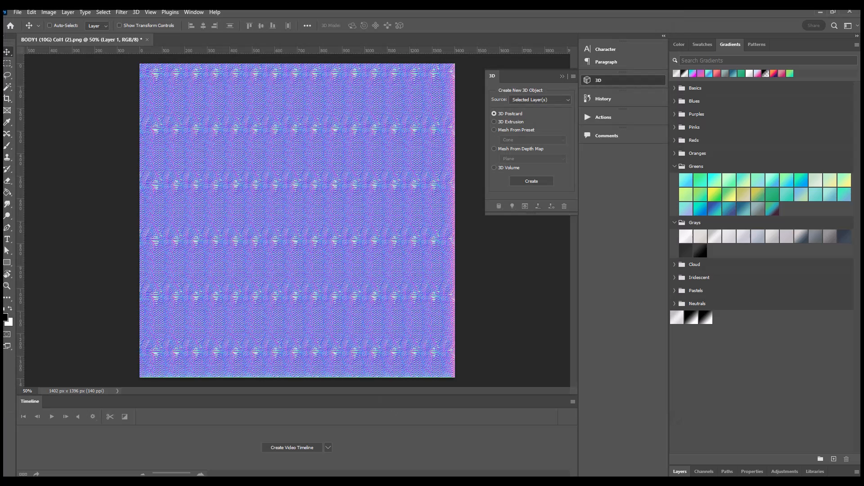
# Return to CLO and load BODY1 (10G) Col1 (2).png as Shima knit's texture and BODY1 (10G) Col1 (2)norm.png as its normal map.
pyautogui.moveTo(240, 481)
pyautogui.click(263, 443)
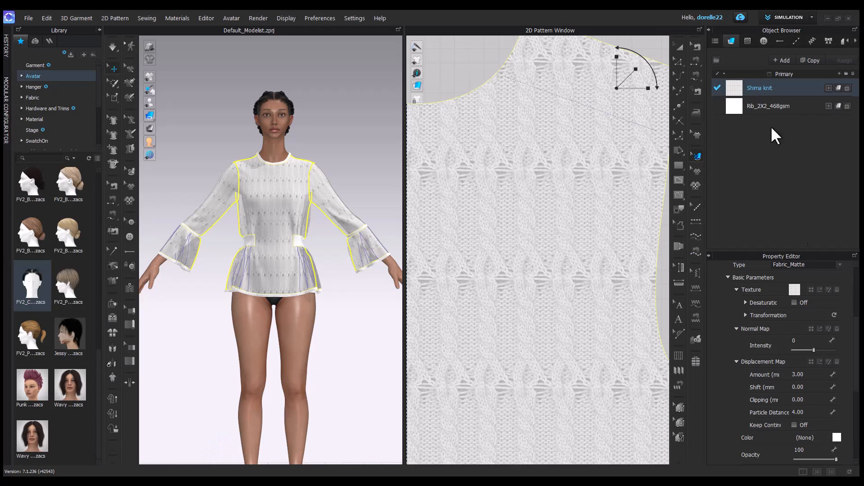
pyautogui.click(812, 290)
pyautogui.doubleClick(394, 166)
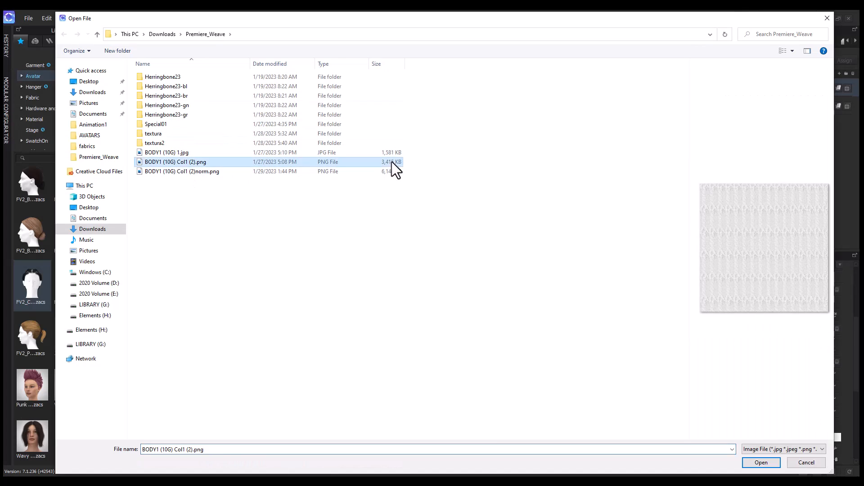
pyautogui.click(811, 329)
pyautogui.doubleClick(332, 170)
# Set the Shima knit fabric's normal map intensity to -8.
pyautogui.scroll(5, 338, 200)
pyautogui.scroll(5, 319, 182)
pyautogui.scroll(-10, 338, 250)
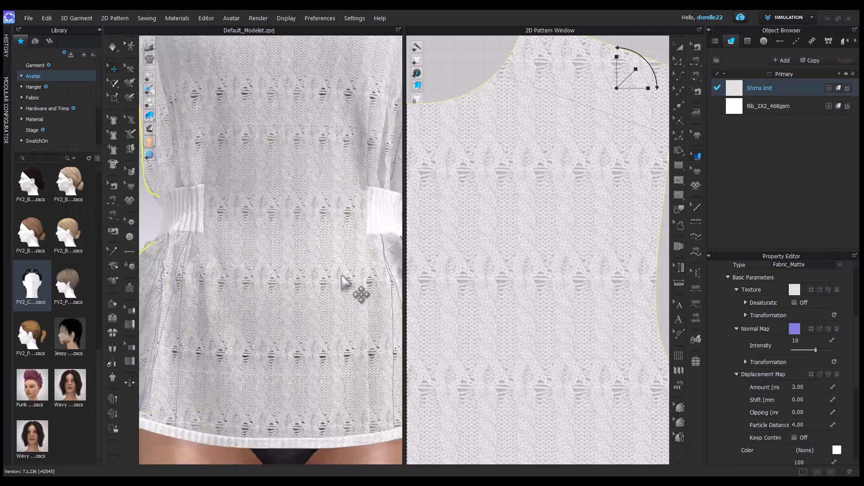
pyautogui.click(819, 349)
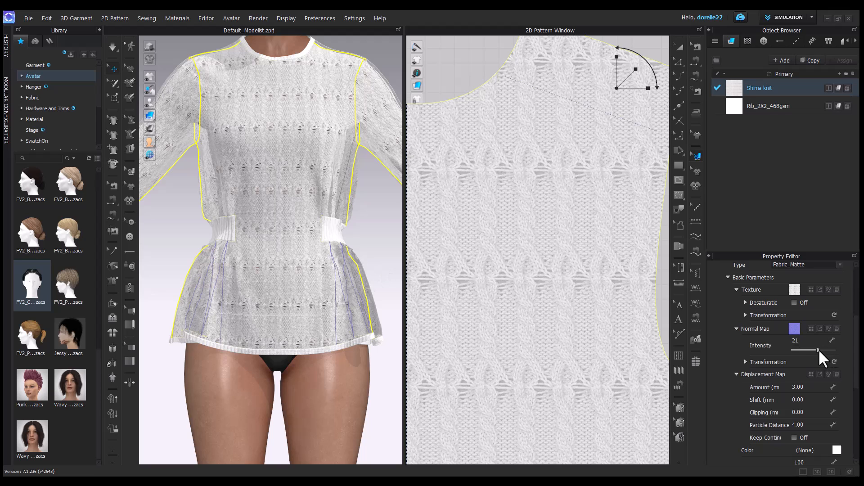
pyautogui.moveTo(828, 348)
pyautogui.mouseDown()
pyautogui.moveTo(840, 348)
pyautogui.moveTo(819, 349)
pyautogui.moveTo(841, 349)
pyautogui.moveTo(813, 349)
pyautogui.mouseUp()
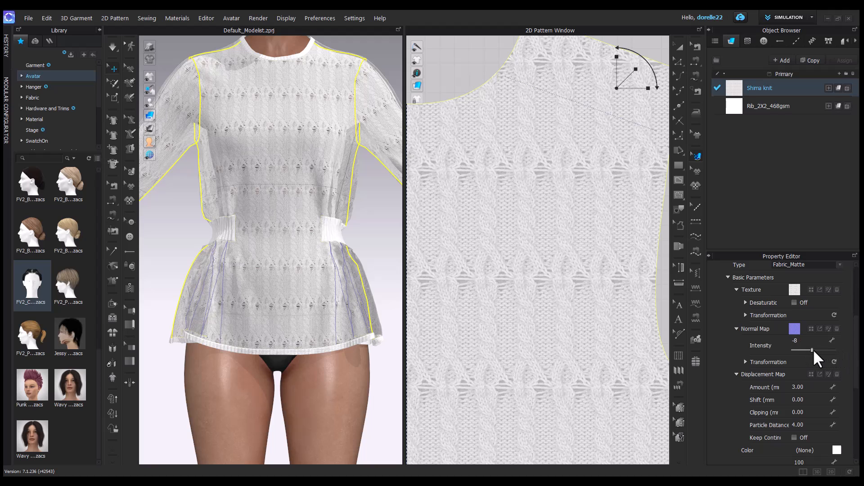
# Try rescaling the Shima knit texture and assigning the Rib_2X2_468gsm fabric to the body pattern piece.
pyautogui.moveTo(625, 80); pyautogui.dragTo(616, 80)
pyautogui.moveTo(742, 110); pyautogui.dragTo(640, 135)
pyautogui.click(734, 89)
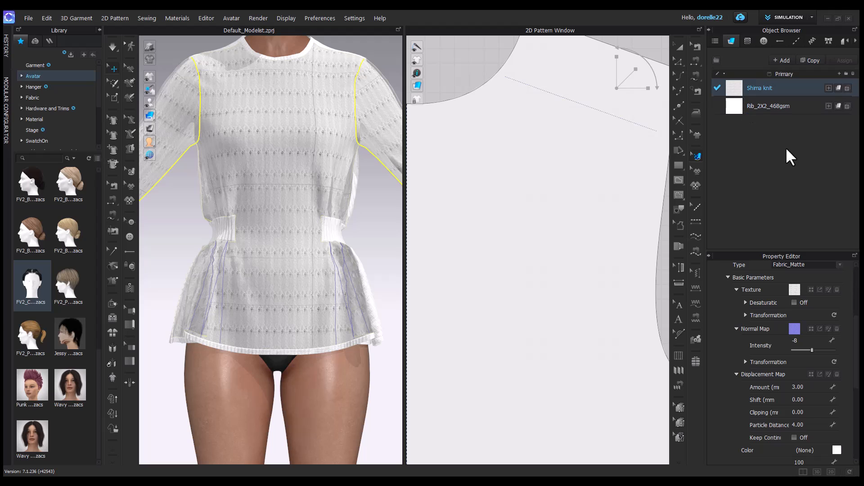
# Undo the recent fabric assignment, normal map and texture scale changes on the sweater.
pyautogui.click(50, 19)
pyautogui.click(43, 25)
pyautogui.click(43, 21)
pyautogui.click(45, 26)
pyautogui.click(45, 20)
pyautogui.click(45, 26)
pyautogui.click(46, 20)
pyautogui.click(45, 25)
pyautogui.click(46, 17)
pyautogui.click(45, 26)
pyautogui.click(45, 19)
pyautogui.click(44, 26)
pyautogui.click(46, 19)
pyautogui.click(46, 27)
pyautogui.click(46, 19)
pyautogui.click(47, 27)
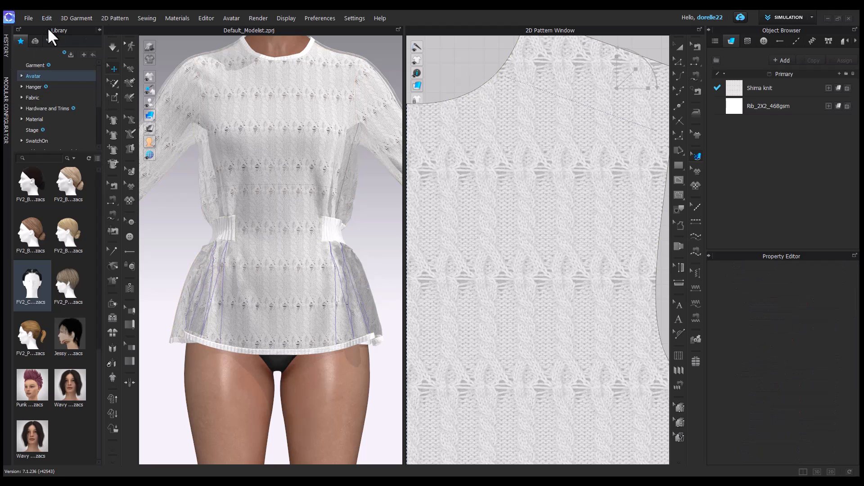
pyautogui.click(42, 16)
pyautogui.click(44, 26)
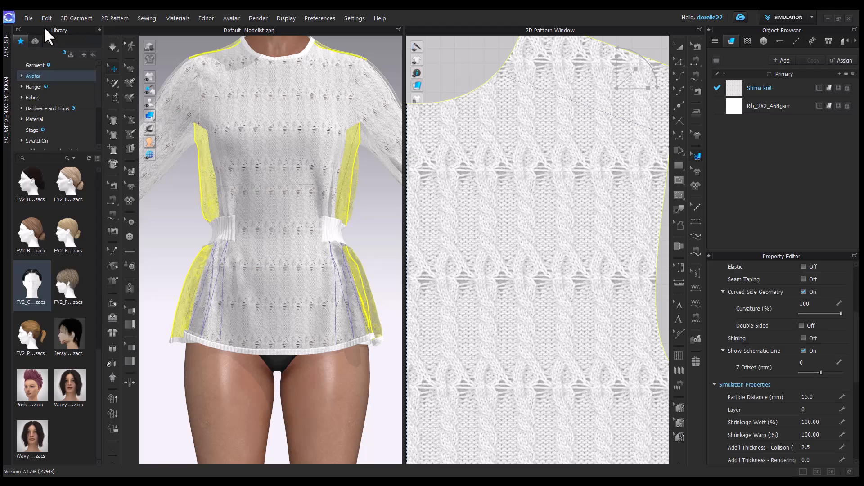
pyautogui.click(47, 18)
pyautogui.click(47, 26)
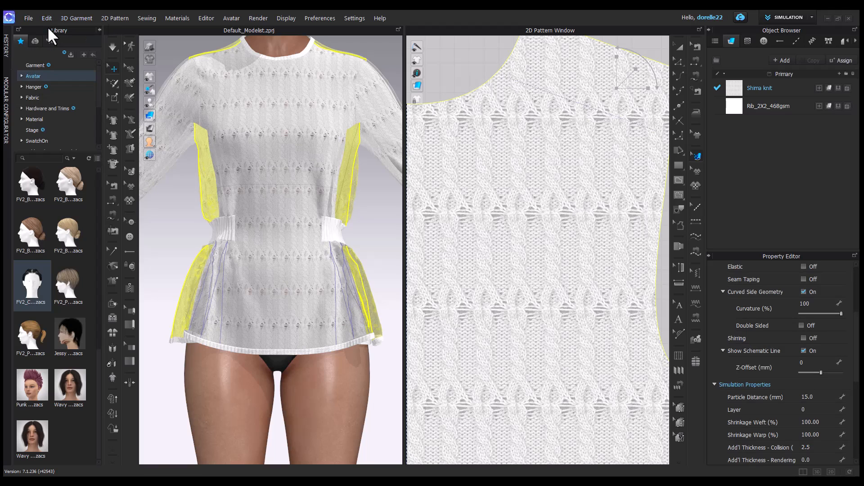
# Load BODY1 (10G) Col1 (2)norm.png as the normal map of the Shima knit fabric.
pyautogui.moveTo(358, 228); pyautogui.dragTo(377, 235, button='right')
pyautogui.click(793, 88)
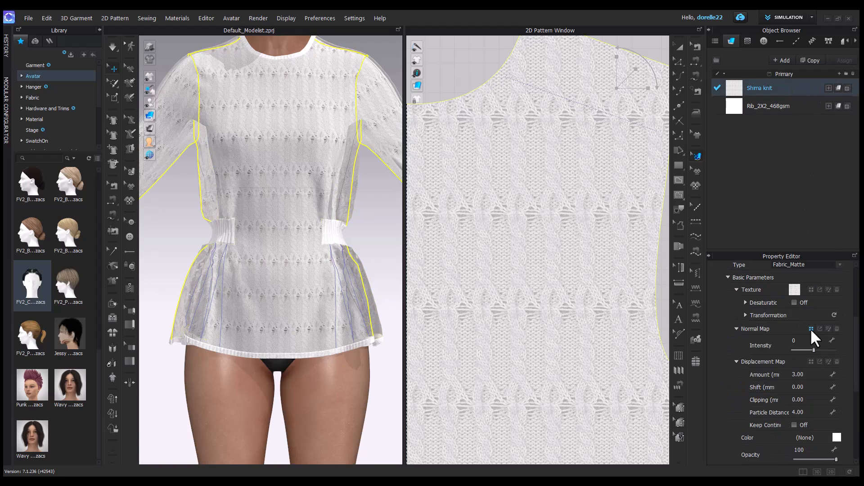
pyautogui.click(812, 330)
pyautogui.doubleClick(188, 176)
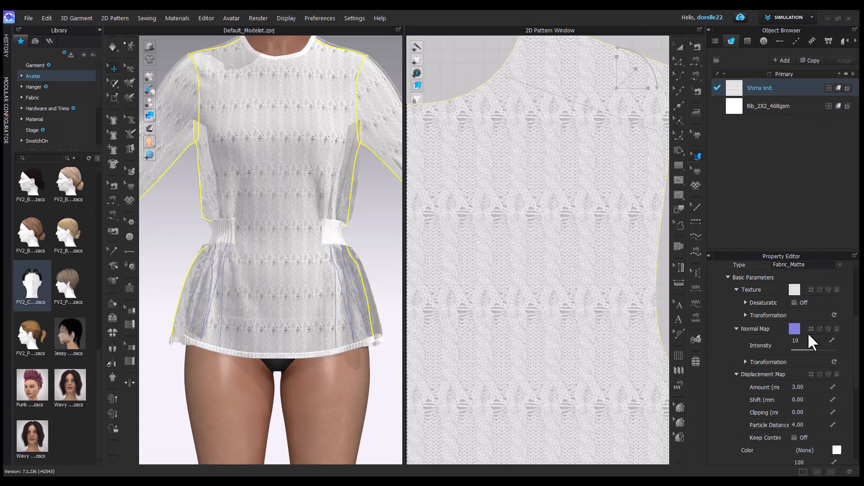
# Set the Shima knit fabric's normal map intensity to 96 and inspect the knit relief on the sweater.
pyautogui.moveTo(815, 350)
pyautogui.mouseDown()
pyautogui.moveTo(842, 350)
pyautogui.moveTo(832, 349)
pyautogui.mouseUp()
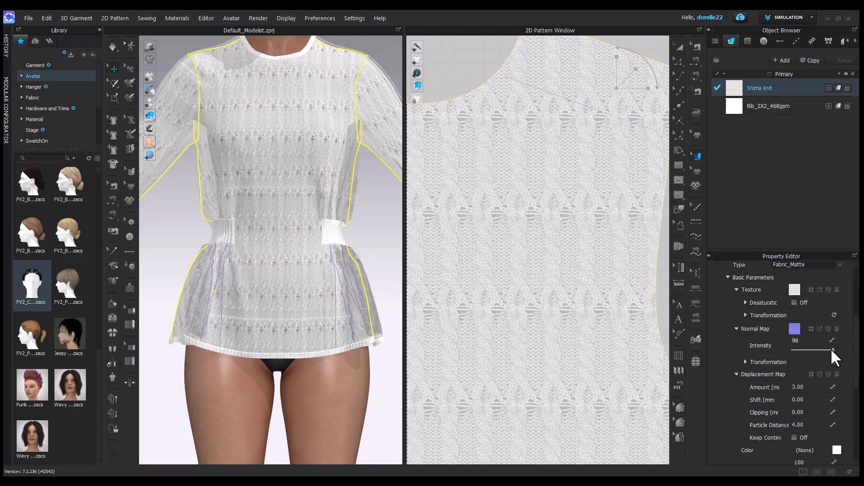
pyautogui.scroll(5, 284, 202)
pyautogui.scroll(-5, 285, 210)
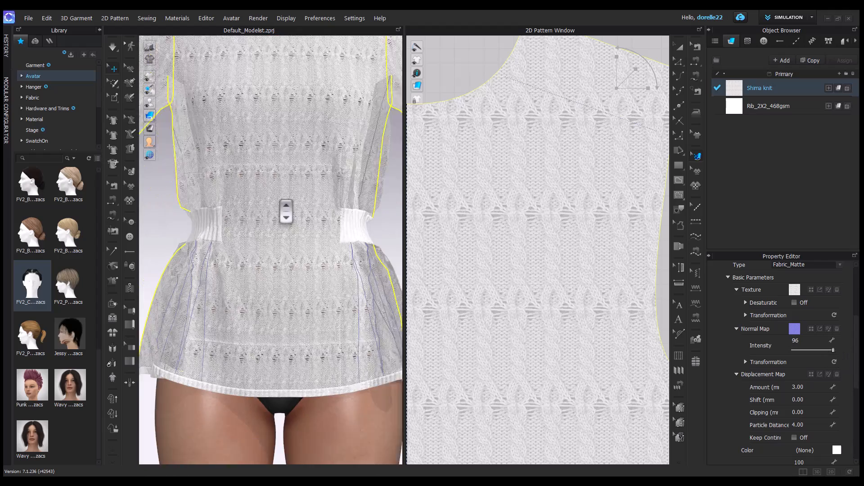
# Switch to Photoshop and undo the normal map generation to restore the original knit texture image.
pyautogui.click(821, 388)
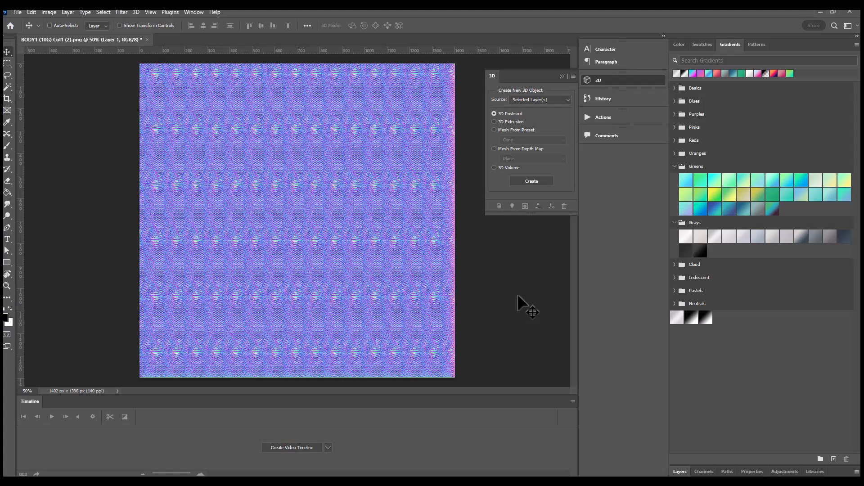
pyautogui.click(18, 13)
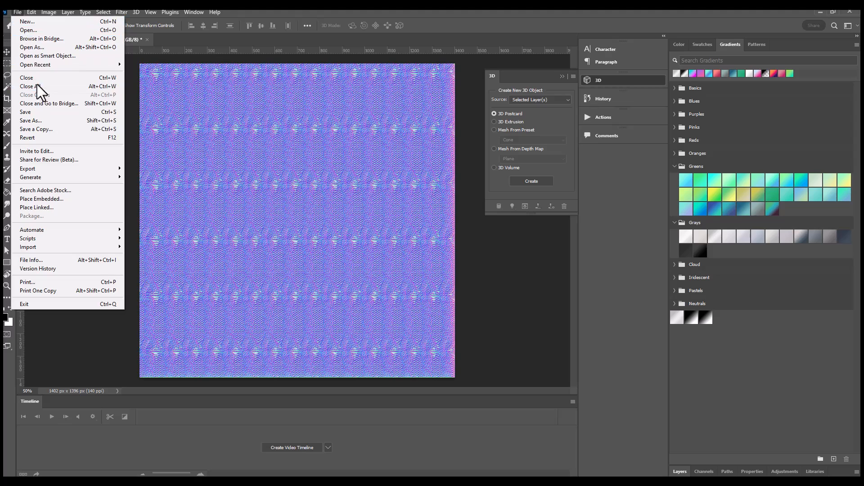
pyautogui.moveTo(32, 13)
pyautogui.click(54, 22)
# Generate a bump (height) map from the BODY1 (10G) Col1 (2).png knit texture.
pyautogui.click(103, 12)
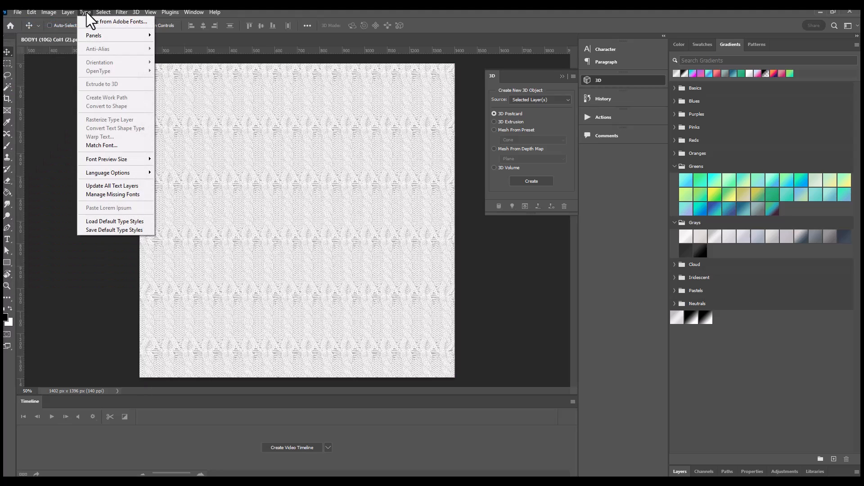
pyautogui.moveTo(119, 14)
pyautogui.moveTo(191, 120)
pyautogui.click(277, 119)
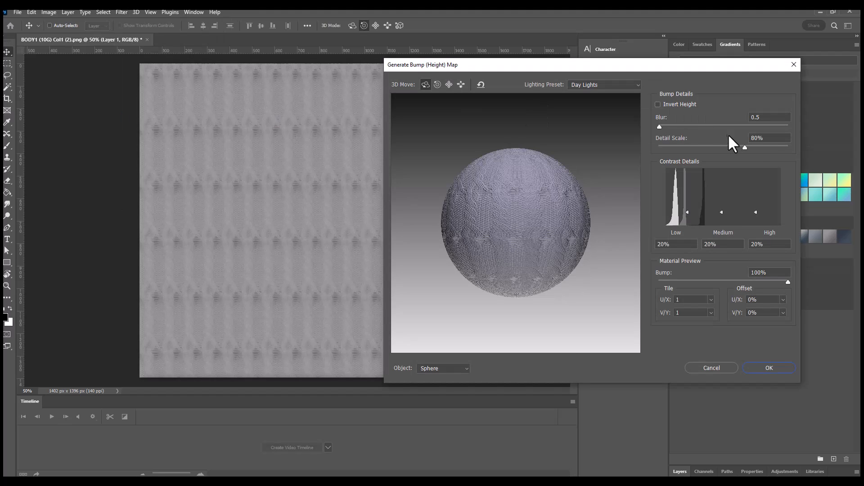
# Generate the bump map with Detail Scale 103%, Blur 0, and contrast details Low 8%, Medium 51% and High 24%.
pyautogui.moveTo(789, 149); pyautogui.dragTo(770, 150)
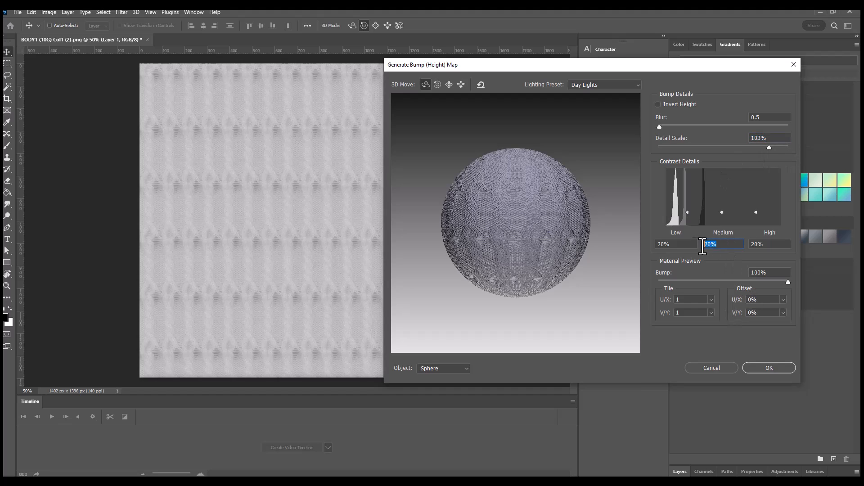
pyautogui.scroll(10, 714, 245)
pyautogui.scroll(2, 714, 245)
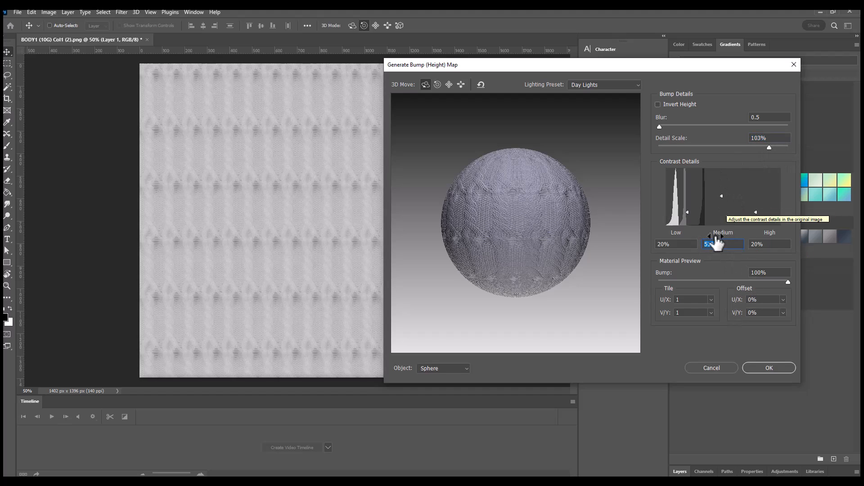
pyautogui.moveTo(660, 127); pyautogui.dragTo(656, 122)
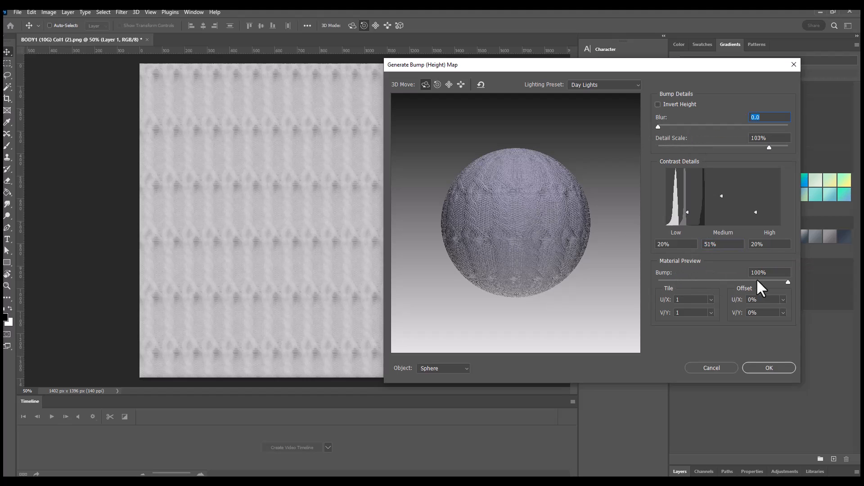
pyautogui.moveTo(682, 249); pyautogui.dragTo(639, 245)
pyautogui.scroll(-12, 642, 247)
pyautogui.moveTo(756, 212)
pyautogui.mouseDown()
pyautogui.moveTo(756, 222)
pyautogui.moveTo(756, 209)
pyautogui.mouseUp()
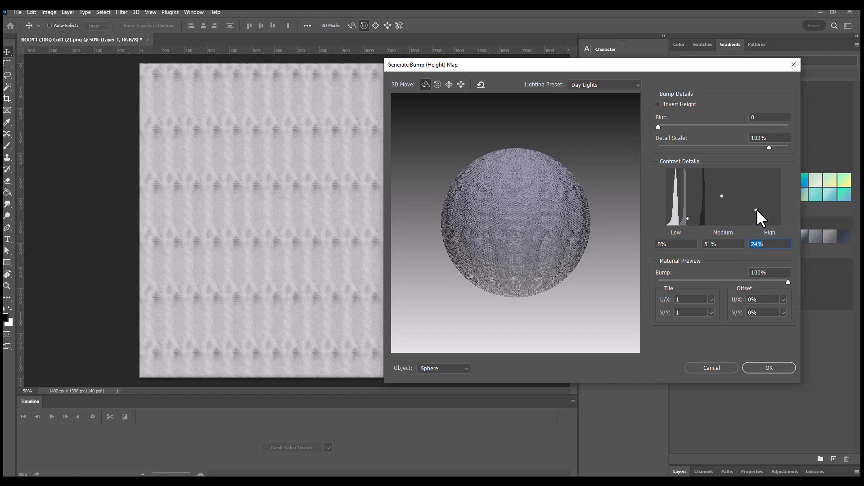
pyautogui.click(768, 368)
# Quick-export the bump map as a PNG named BODY1 (10G) Col1 (2)disp.png in the Premiere_Weave folder.
pyautogui.click(31, 12)
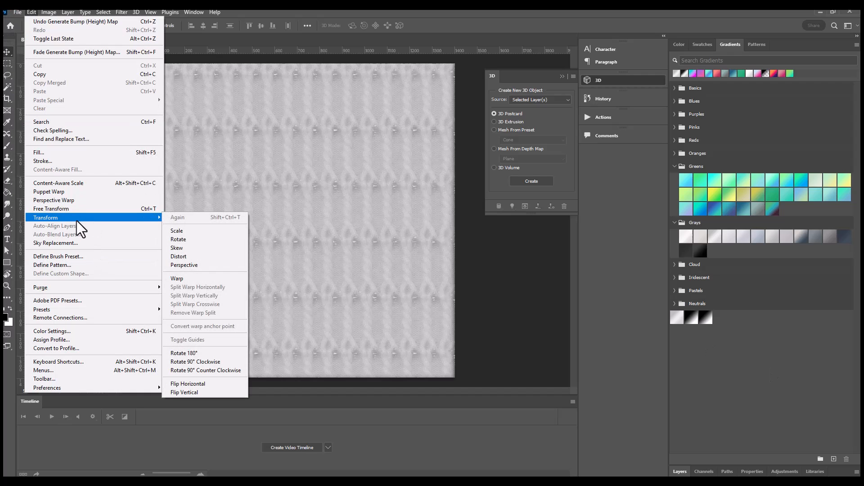
pyautogui.moveTo(17, 12)
pyautogui.moveTo(68, 169)
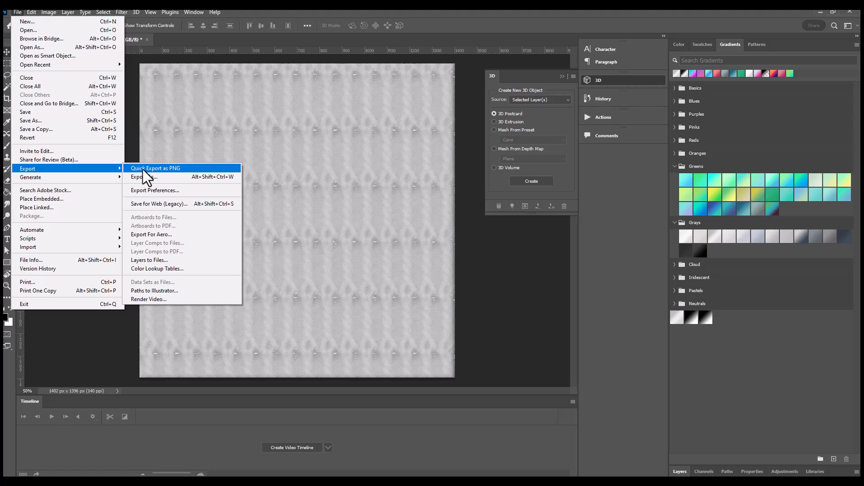
pyautogui.click(144, 169)
pyautogui.click(122, 374)
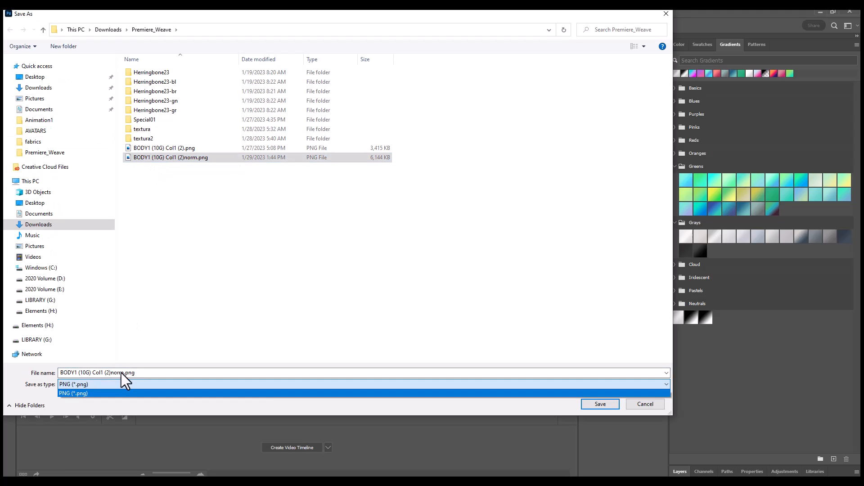
pyautogui.click(123, 374)
pyautogui.click(125, 374)
pyautogui.press('BackSpace')
pyautogui.press('BackSpace')
pyautogui.press('BackSpace')
pyautogui.press('BackSpace')
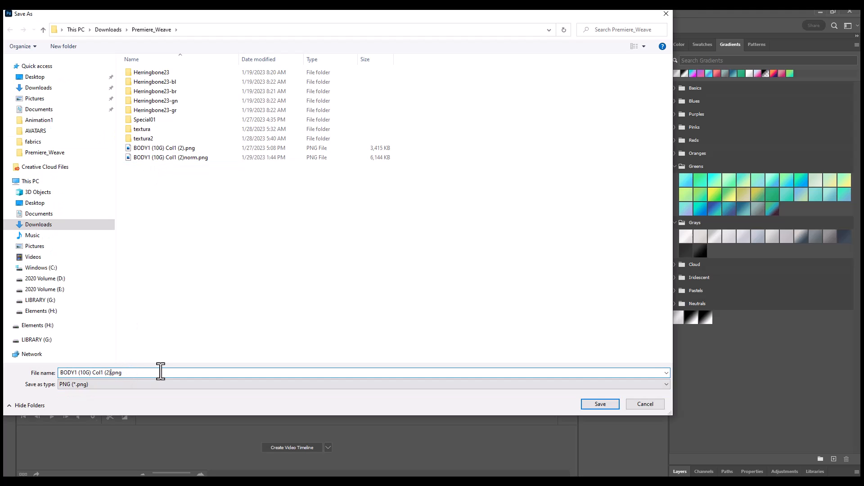
pyautogui.press('Return')
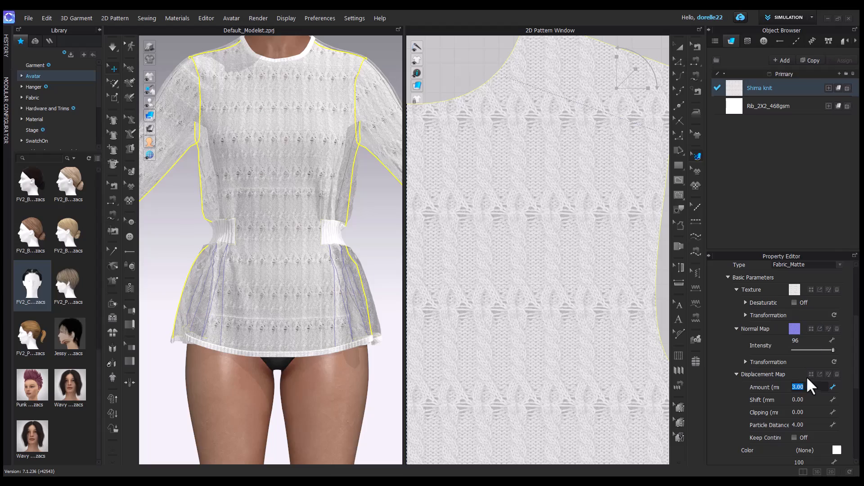
# Load the exported displacement image as the Shima knit fabric's displacement map and set its amount to 3 mm.
pyautogui.click(811, 375)
pyautogui.doubleClick(189, 180)
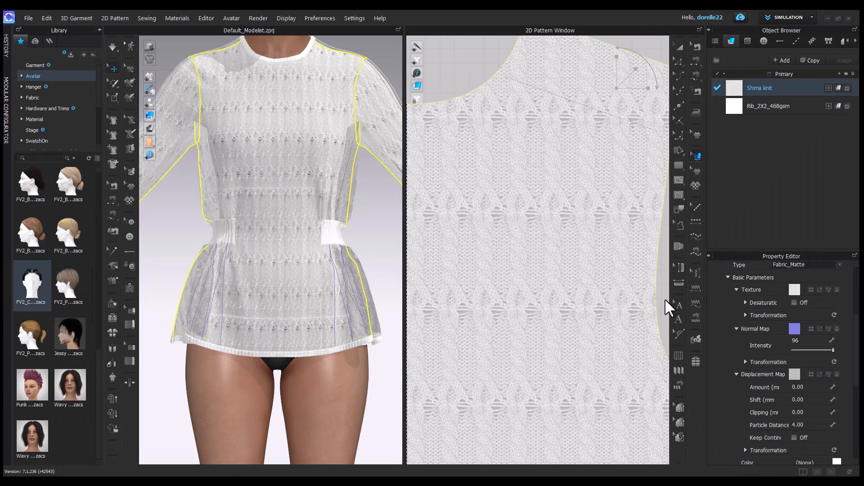
pyautogui.doubleClick(809, 387)
pyautogui.write('3')
pyautogui.scroll(3, 312, 259)
pyautogui.scroll(-5, 311, 259)
pyautogui.moveTo(320, 251); pyautogui.dragTo(334, 308, button='middle')
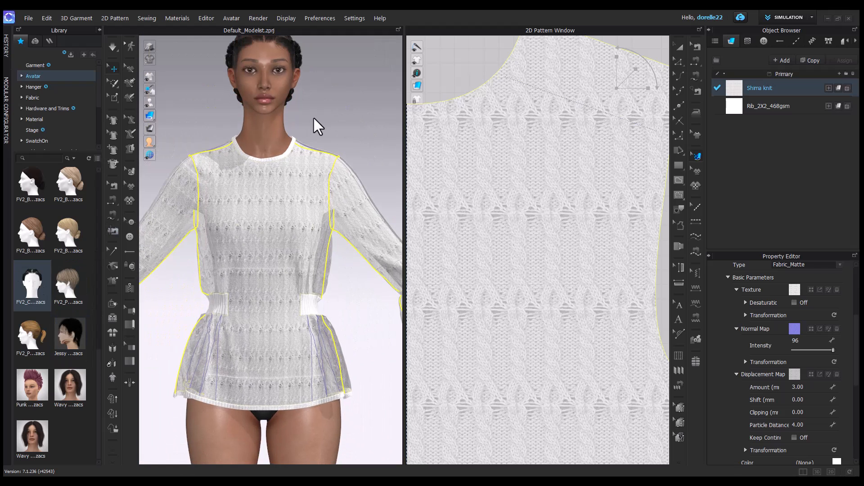
# Adjust the roughness map intensity of the avatar's face skin material.
pyautogui.click(274, 81)
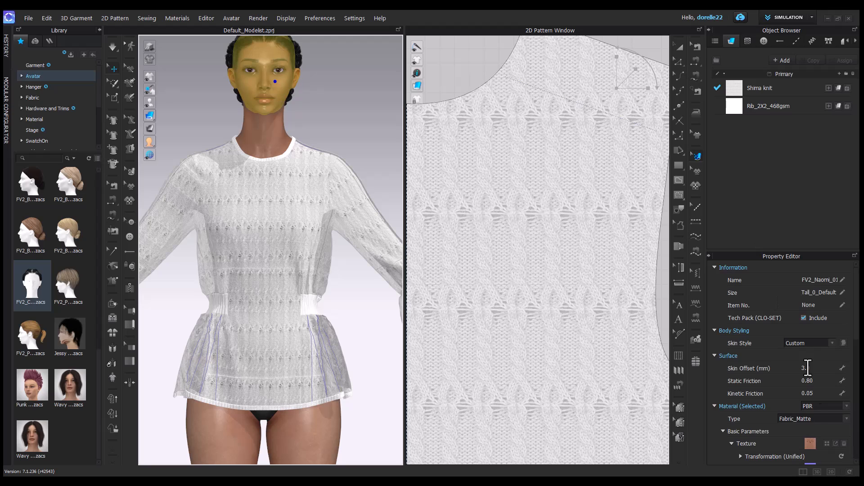
pyautogui.scroll(-2, 818, 415)
pyautogui.scroll(-2, 820, 403)
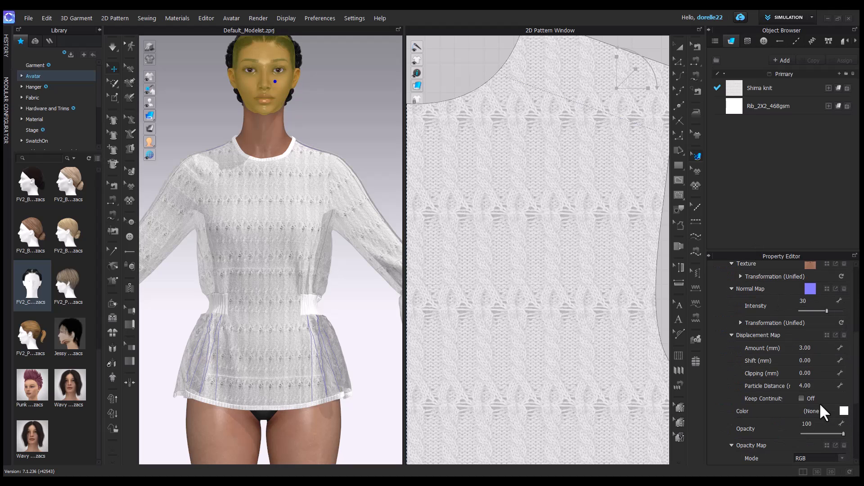
pyautogui.scroll(-2, 773, 303)
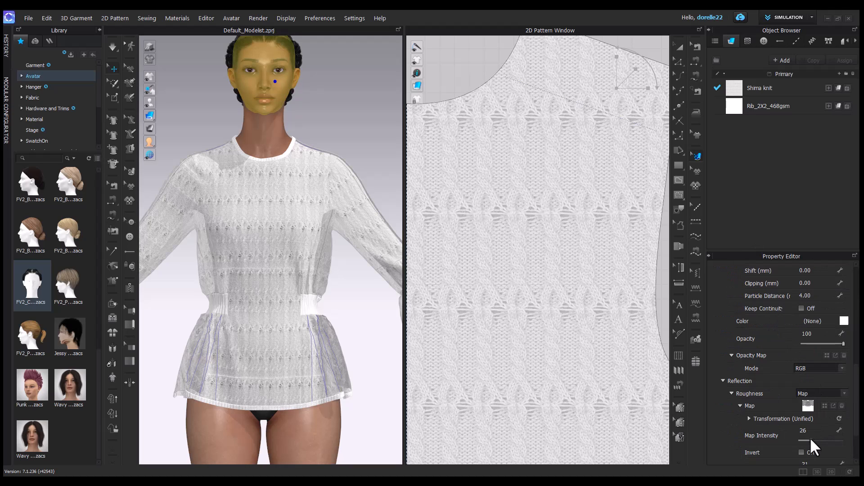
pyautogui.moveTo(805, 440); pyautogui.dragTo(806, 441)
pyautogui.press('Return')
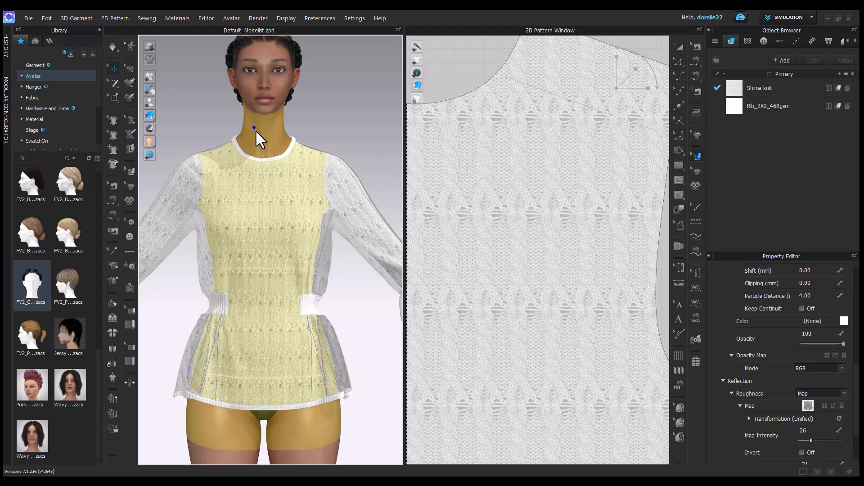
# Adjust the roughness map intensity of the avatar's torso and leg skin materials.
pyautogui.click(821, 441)
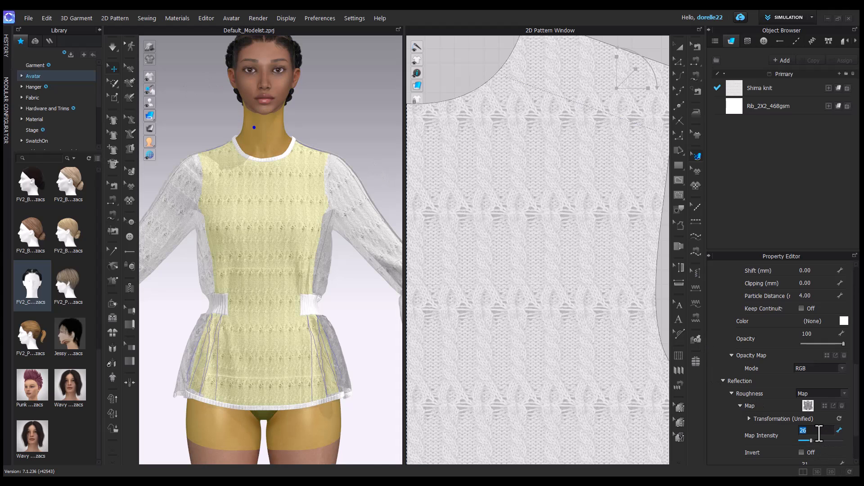
pyautogui.click(325, 137)
pyautogui.moveTo(325, 450); pyautogui.dragTo(334, 245, button='middle')
pyautogui.click(331, 248)
pyautogui.click(817, 432)
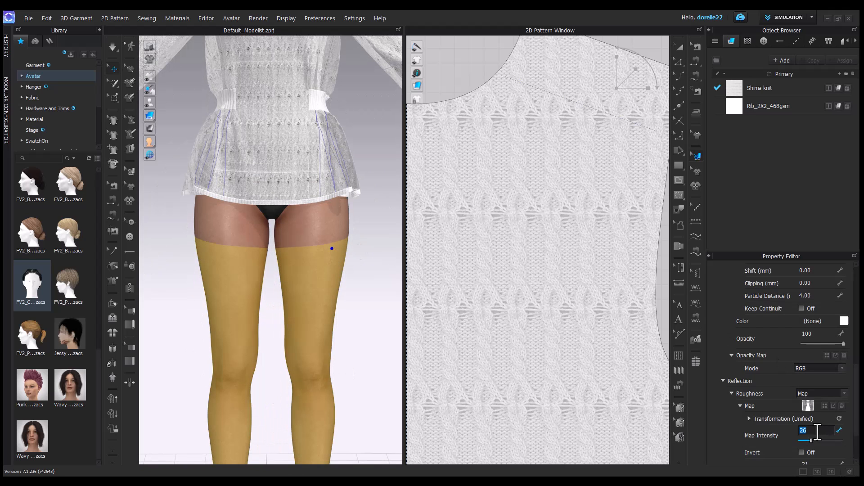
pyautogui.press('Return')
# Set the roughness map intensity of the remaining avatar skin material to 35 and clear the selection.
pyautogui.click(344, 352)
pyautogui.scroll(-5, 345, 353)
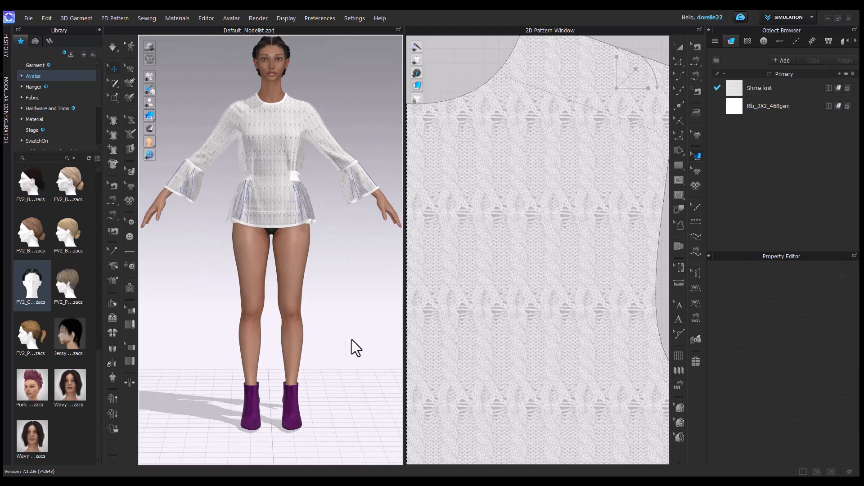
pyautogui.click(314, 211)
pyautogui.click(821, 431)
pyautogui.write('35')
pyautogui.press('Return')
pyautogui.click(277, 126)
pyautogui.moveTo(277, 126); pyautogui.dragTo(345, 133, button='middle')
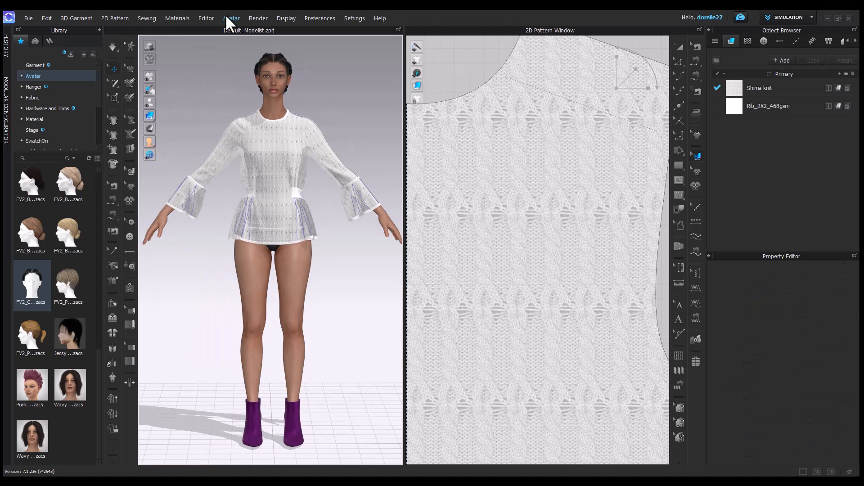
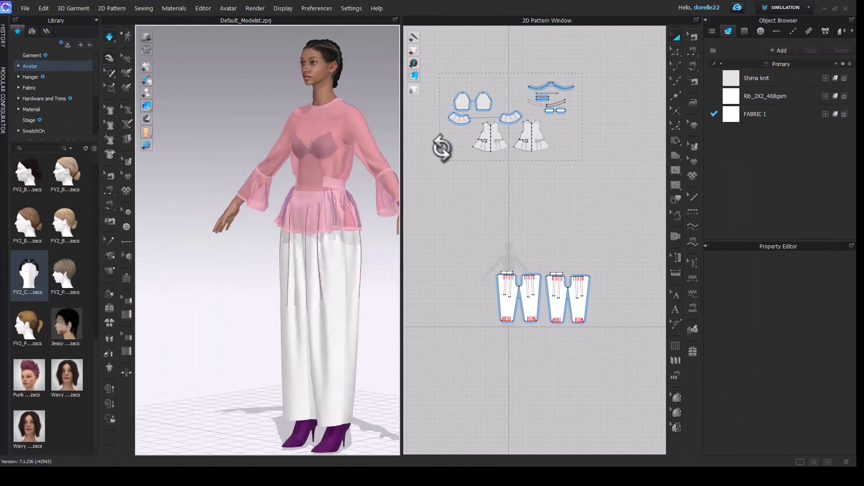
# Inspect the dressed avatar from the front, side and back, and the upper part of the trouser patterns.
pyautogui.moveTo(314, 168); pyautogui.dragTo(296, 142, button='middle')
pyautogui.moveTo(330, 242)
pyautogui.mouseDown(button='right')
pyautogui.moveTo(386, 223)
pyautogui.moveTo(319, 229)
pyautogui.mouseUp(button='right')
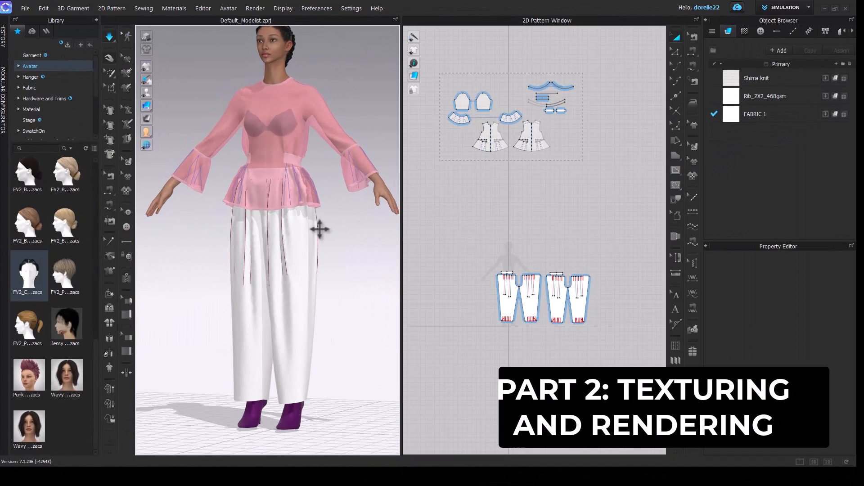
pyautogui.moveTo(328, 308); pyautogui.dragTo(392, 341, button='right')
pyautogui.moveTo(477, 366); pyautogui.dragTo(449, 359, button='right')
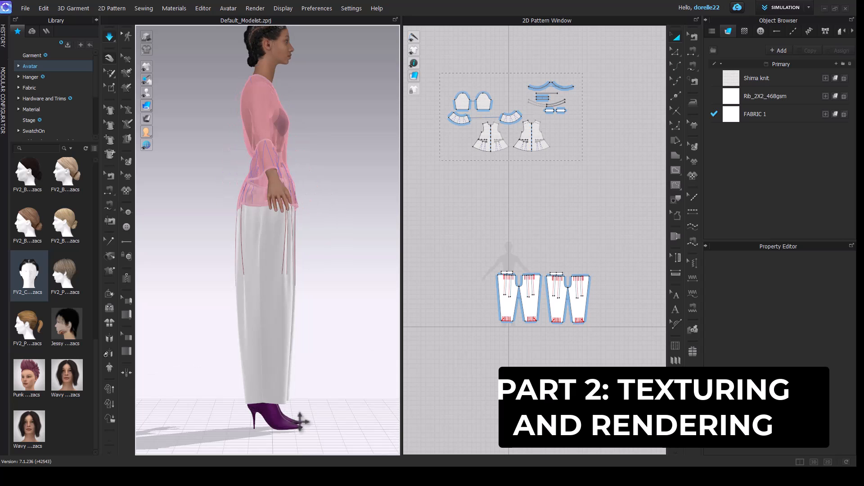
pyautogui.moveTo(323, 322); pyautogui.dragTo(257, 264, button='right')
pyautogui.scroll(5, 507, 272)
pyautogui.scroll(3, 511, 278)
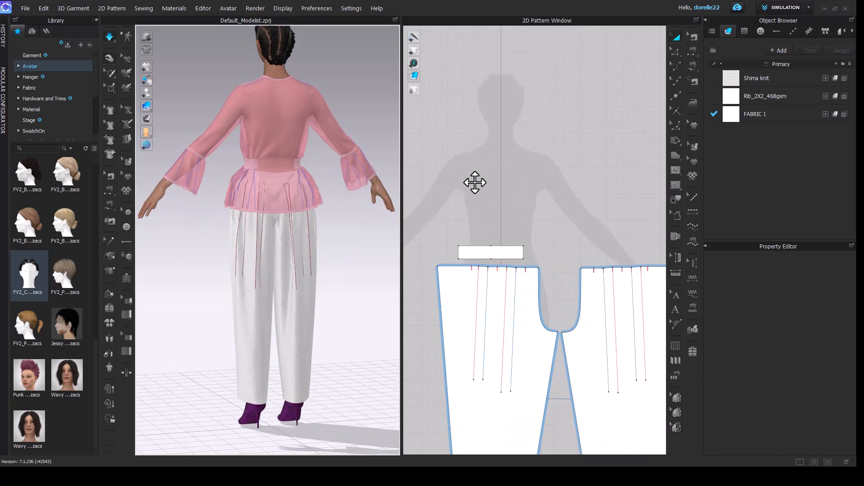
# Shorten the internal pleat lines on the trouser patterns by raising their lower endpoints, and simulate the garment in front view.
pyautogui.click(676, 50)
pyautogui.moveTo(522, 399); pyautogui.dragTo(489, 330)
pyautogui.click(569, 202)
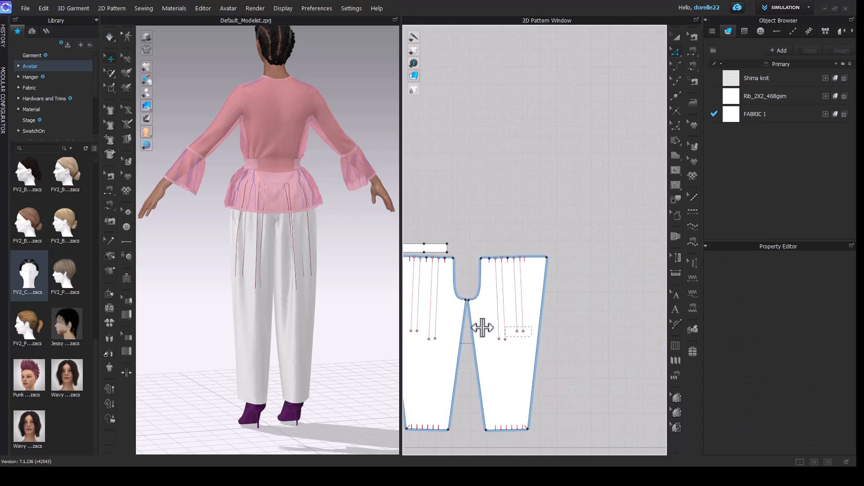
pyautogui.moveTo(512, 332); pyautogui.dragTo(486, 326)
pyautogui.click(513, 354)
pyautogui.moveTo(506, 340); pyautogui.dragTo(504, 309)
pyautogui.click(531, 174)
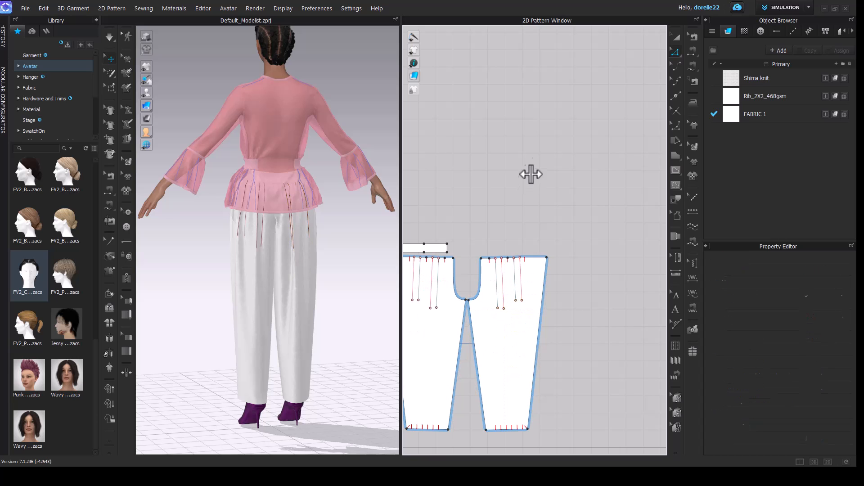
pyautogui.click(109, 36)
pyautogui.press('2')
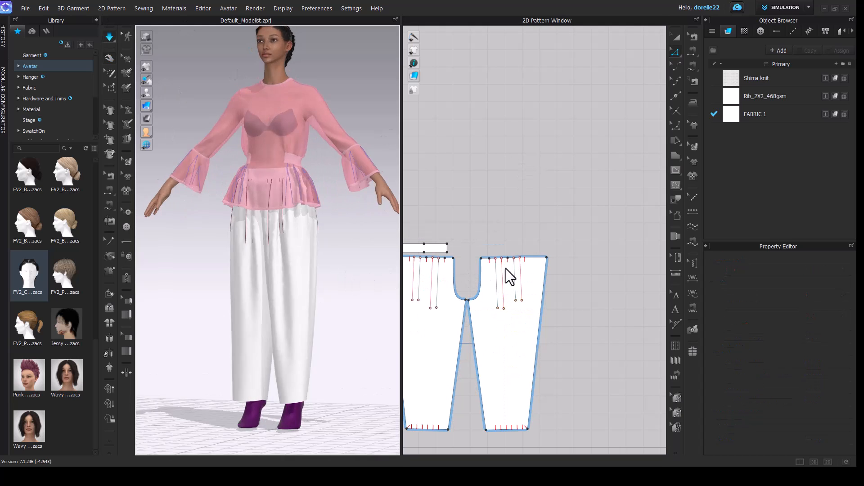
# Select FABRIC 1, the trouser fabric, and open the image picker for its texture.
pyautogui.scroll(-4, 539, 259)
pyautogui.moveTo(547, 258); pyautogui.dragTo(598, 243, button='middle')
pyautogui.moveTo(434, 217); pyautogui.dragTo(616, 336)
pyautogui.click(596, 144)
pyautogui.click(726, 111)
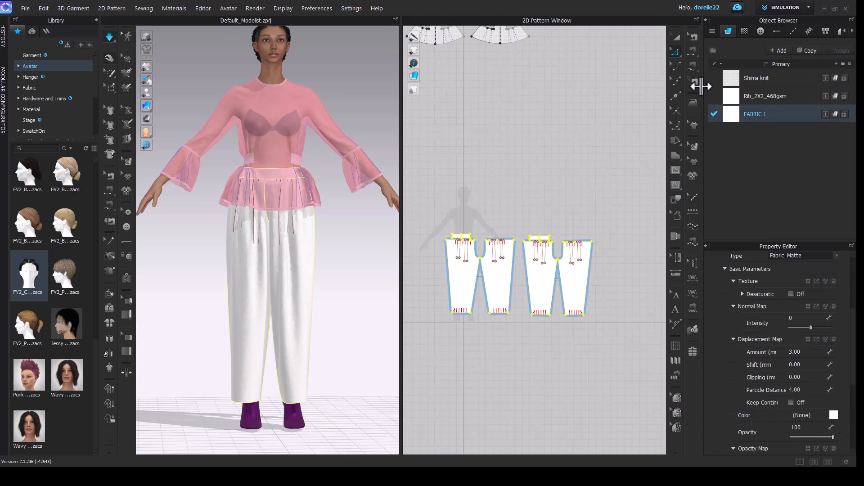
pyautogui.click(808, 281)
# Browse the Herringbone23 folders in Premiere_Weave for a trouser texture.
pyautogui.click(158, 105)
pyautogui.click(160, 77)
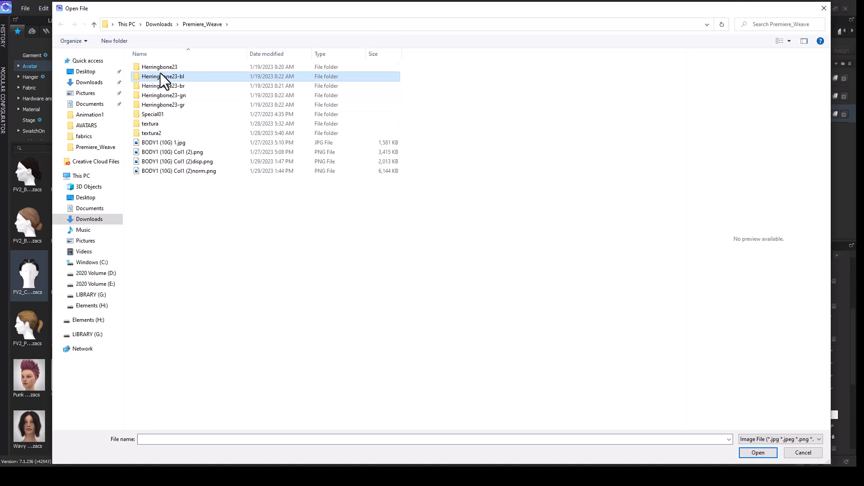
pyautogui.doubleClick(153, 66)
pyautogui.doubleClick(153, 66)
pyautogui.press('BackSpace')
pyautogui.click(207, 23)
pyautogui.click(167, 104)
pyautogui.doubleClick(168, 95)
pyautogui.click(203, 24)
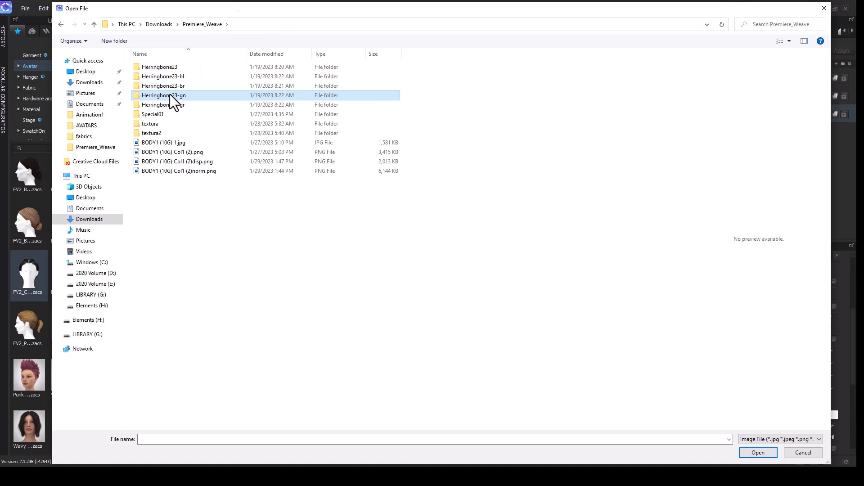
# Apply Herringbone23-bl_BASE.tif as FABRIC 1's texture and Herringbone23-bl_NRM.tif as its normal map.
pyautogui.doubleClick(175, 76)
pyautogui.doubleClick(162, 67)
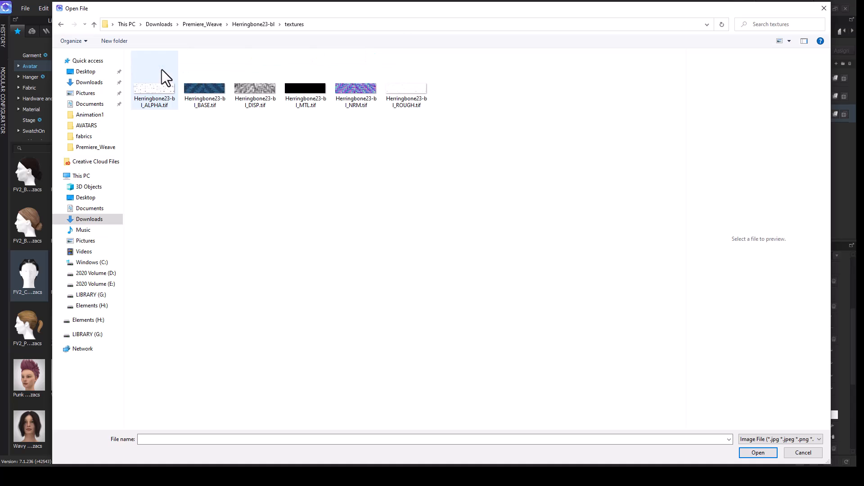
pyautogui.doubleClick(162, 78)
pyautogui.scroll(5, 338, 266)
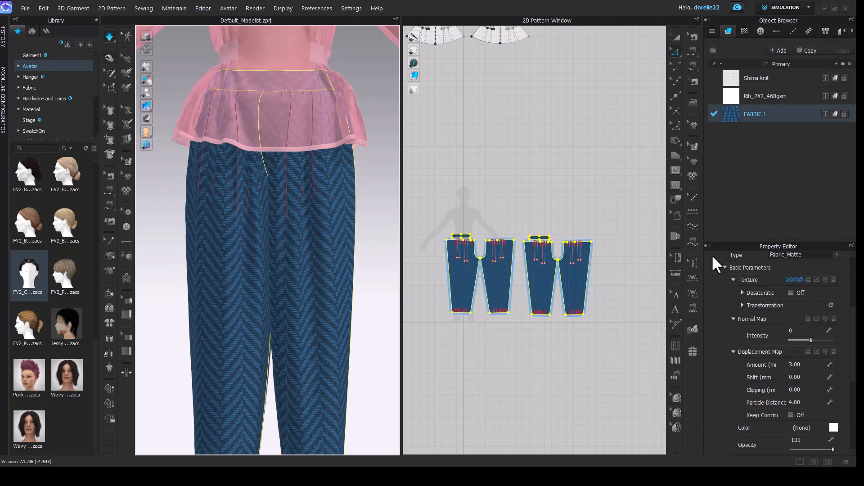
pyautogui.click(808, 319)
pyautogui.doubleClick(356, 89)
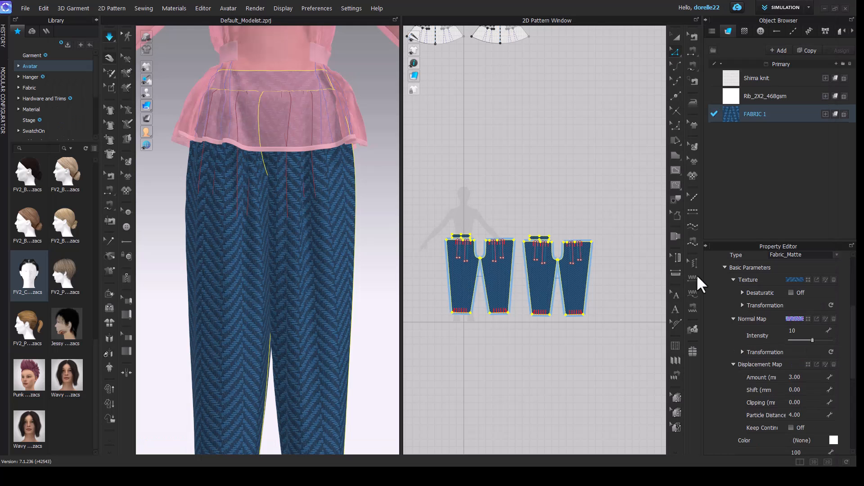
# Load Herringbone23-bl_DISP.tif as FABRIC 1's displacement map.
pyautogui.scroll(-4, 795, 371)
pyautogui.click(808, 274)
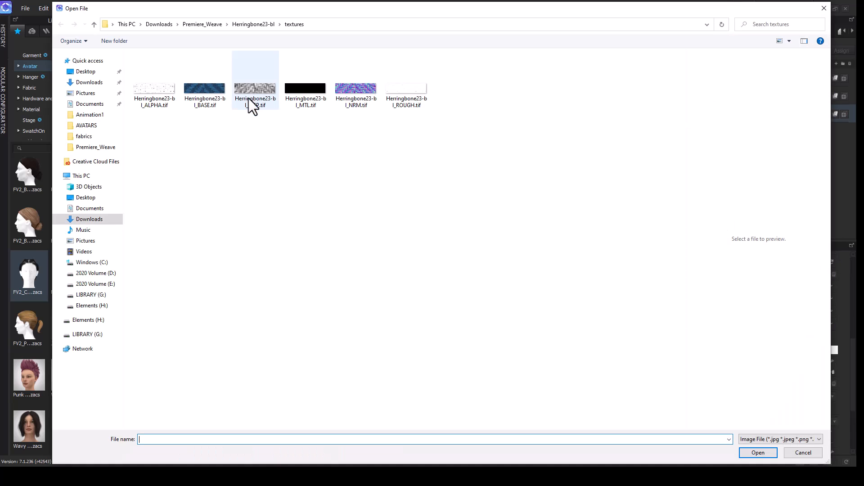
pyautogui.doubleClick(263, 95)
pyautogui.scroll(2, 328, 243)
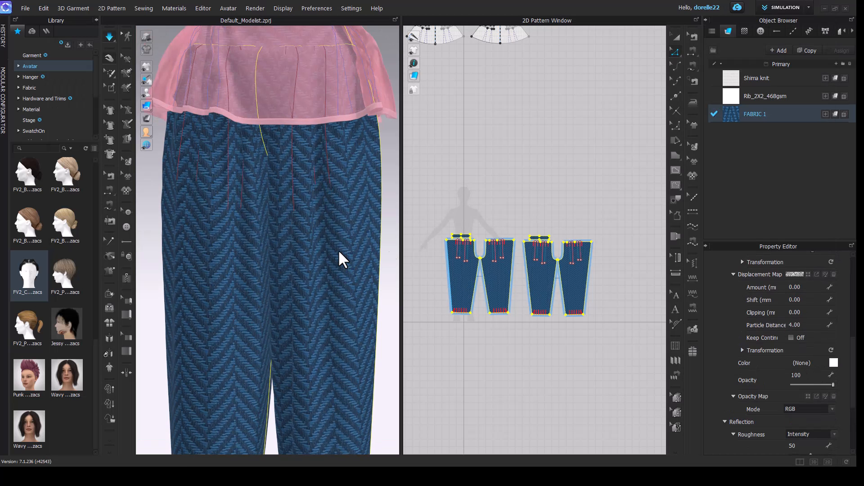
pyautogui.scroll(-3, 793, 421)
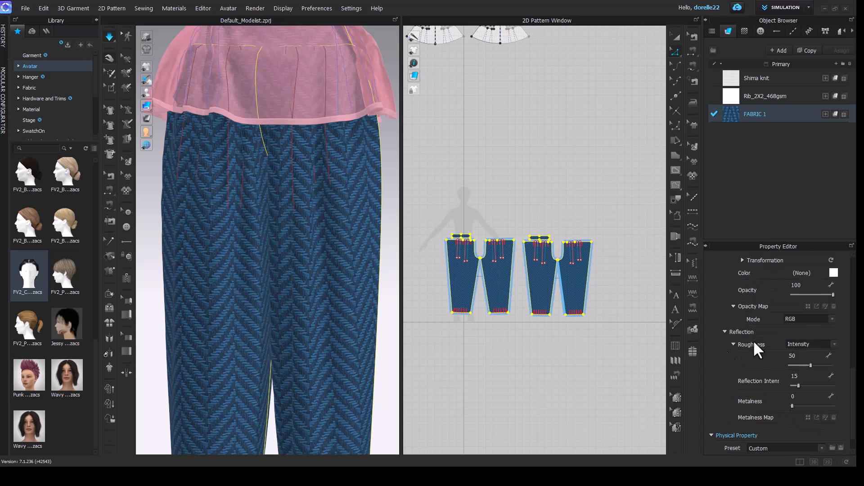
# Switch FABRIC 1's roughness to Map and load Herringbone23-bl_ROUGH.tif as its roughness map.
pyautogui.click(803, 357)
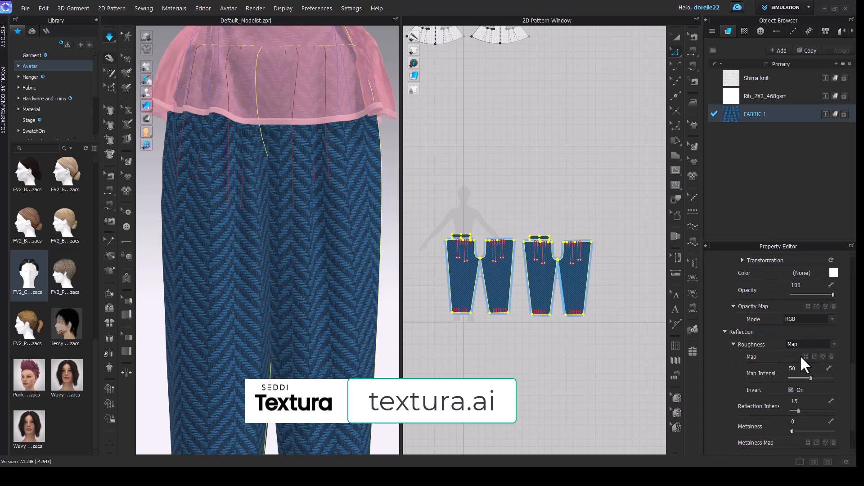
pyautogui.click(803, 346)
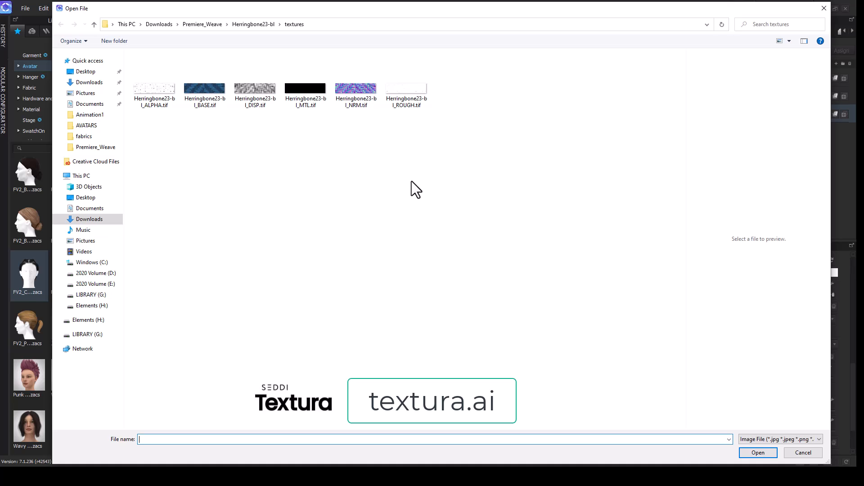
pyautogui.doubleClick(415, 90)
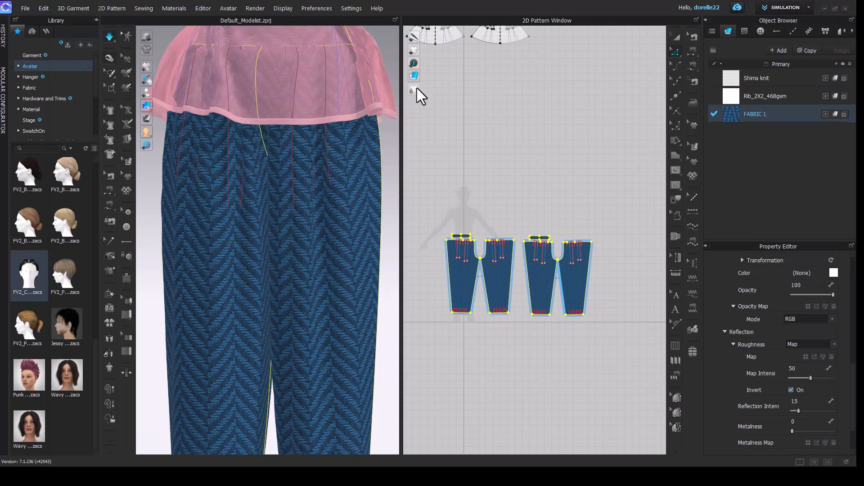
# Load Herringbone23-bl_MTL.tif as FABRIC 1's metalness map.
pyautogui.scroll(-2, 807, 404)
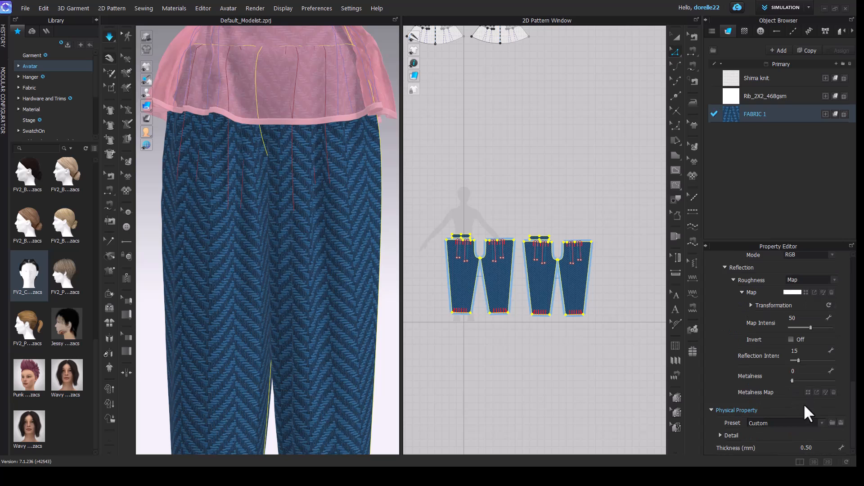
pyautogui.click(807, 393)
pyautogui.doubleClick(323, 89)
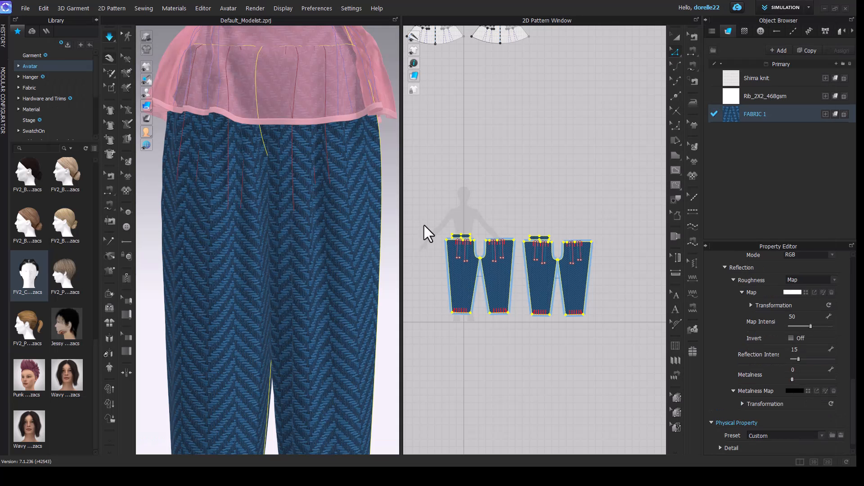
# Scale the herringbone texture down proportionally on the trouser panels with Edit Texture.
pyautogui.scroll(-2, 376, 240)
pyautogui.scroll(-1, 371, 232)
pyautogui.scroll(4, 522, 197)
pyautogui.moveTo(535, 212); pyautogui.dragTo(643, 12, button='middle')
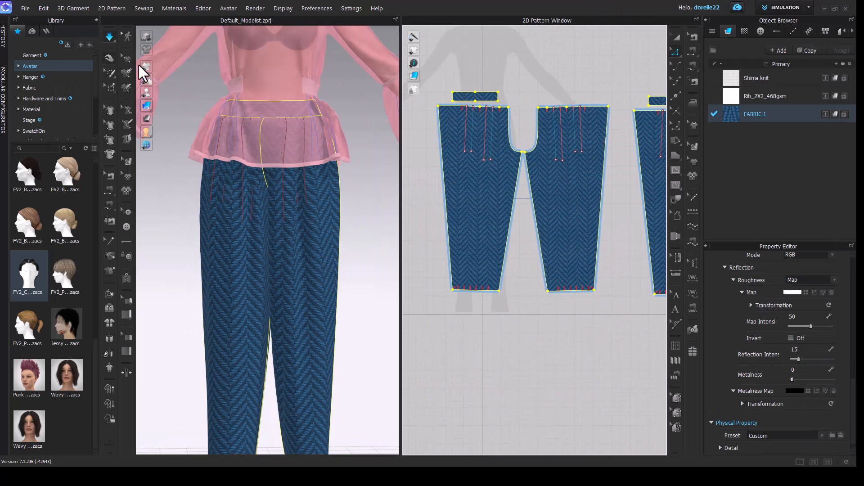
pyautogui.click(691, 149)
pyautogui.click(563, 180)
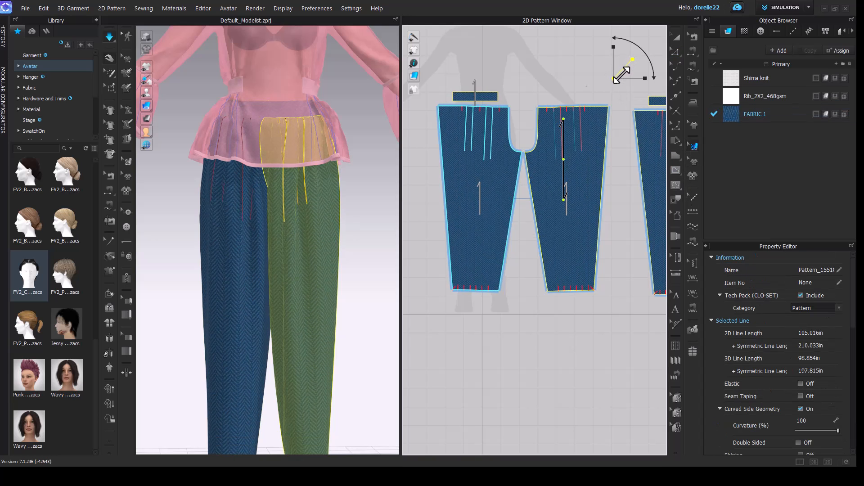
# Open the list of physical property presets for FABRIC 1.
pyautogui.click(715, 118)
pyautogui.scroll(-5, 763, 379)
pyautogui.click(766, 423)
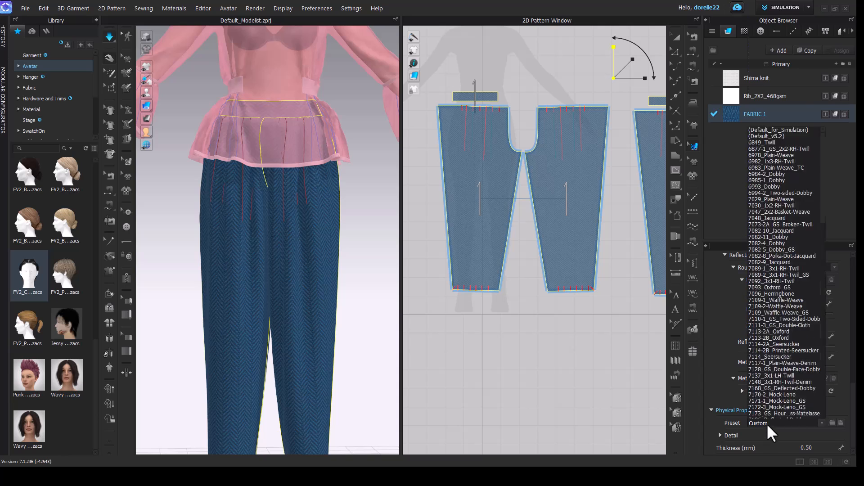
pyautogui.click(735, 390)
# Inspect the simulated top and trousers from the back and the front.
pyautogui.click(584, 345)
pyautogui.moveTo(358, 328); pyautogui.dragTo(325, 310, button='right')
pyautogui.moveTo(326, 216); pyautogui.dragTo(347, 317, button='middle')
pyautogui.moveTo(347, 317); pyautogui.dragTo(555, 320, button='right')
pyautogui.click(290, 274)
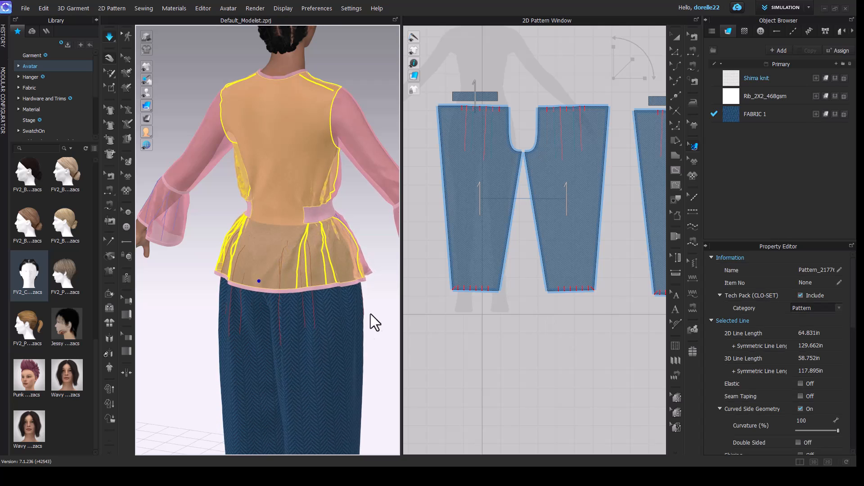
pyautogui.moveTo(369, 345); pyautogui.dragTo(207, 347, button='right')
pyautogui.click(355, 315)
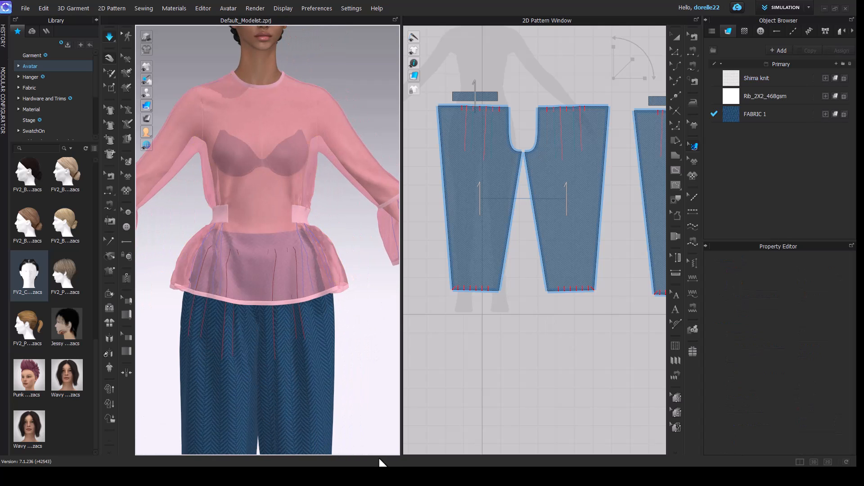
# Open the Render window and try to start an interactive render.
pyautogui.click(227, 8)
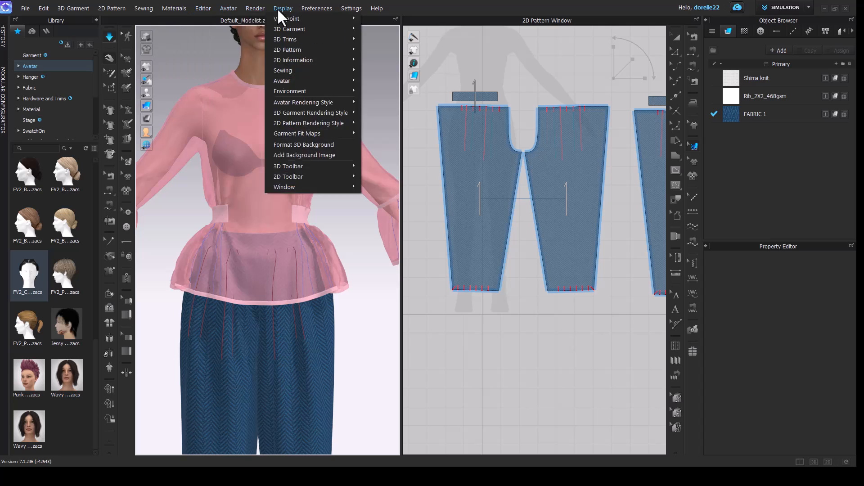
pyautogui.click(260, 19)
pyautogui.click(600, 248)
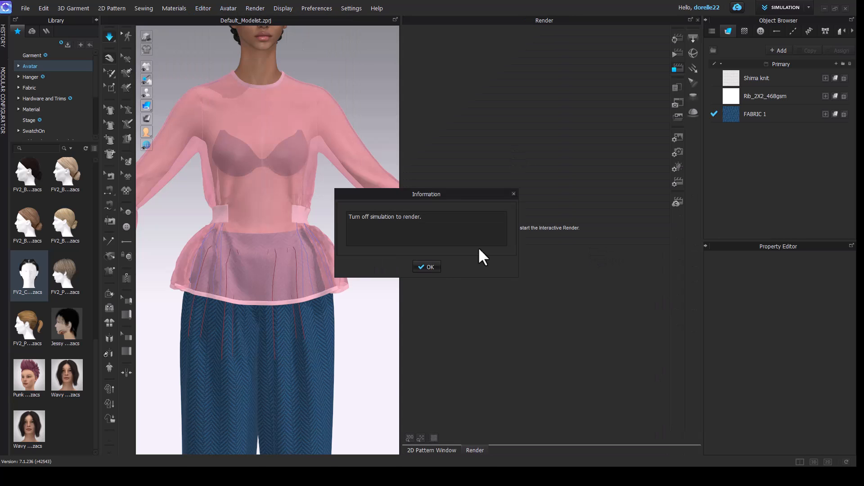
pyautogui.click(427, 267)
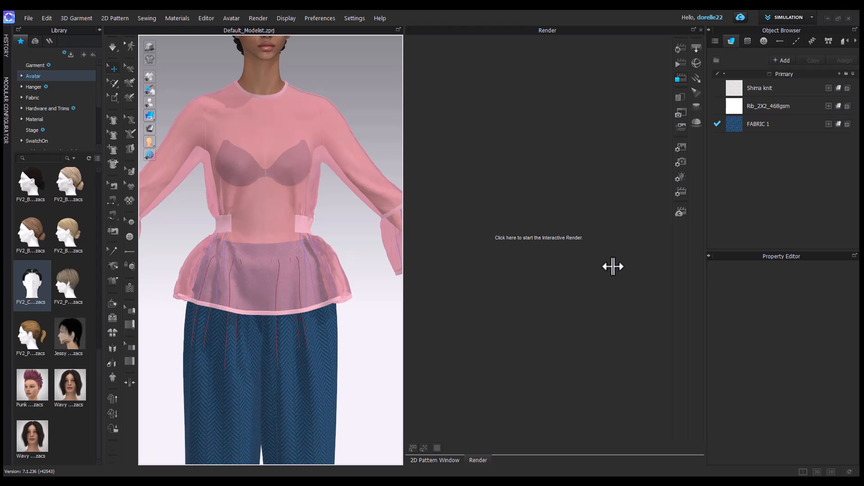
# Move the outer waist corners of the front trouser panels inward and simulate the fit.
pyautogui.click(436, 461)
pyautogui.scroll(3, 480, 145)
pyautogui.moveTo(480, 146); pyautogui.dragTo(585, 240, button='middle')
pyautogui.click(679, 61)
pyautogui.moveTo(519, 177); pyautogui.dragTo(538, 177)
pyautogui.moveTo(649, 167); pyautogui.dragTo(496, 134, button='middle')
pyautogui.scroll(2, 496, 135)
pyautogui.moveTo(619, 146); pyautogui.dragTo(598, 145)
pyautogui.click(684, 53)
pyautogui.press('space')
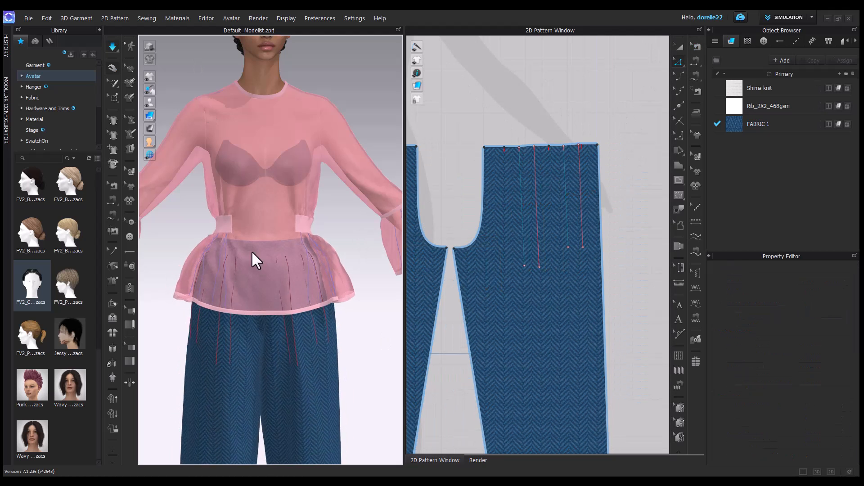
pyautogui.moveTo(208, 265); pyautogui.dragTo(242, 292)
# Select all pattern pieces of the top and set their particle distance to 8 mm.
pyautogui.scroll(-6, 496, 309)
pyautogui.scroll(-2, 496, 308)
pyautogui.moveTo(496, 309); pyautogui.dragTo(599, 440, button='middle')
pyautogui.moveTo(495, 177); pyautogui.dragTo(665, 280)
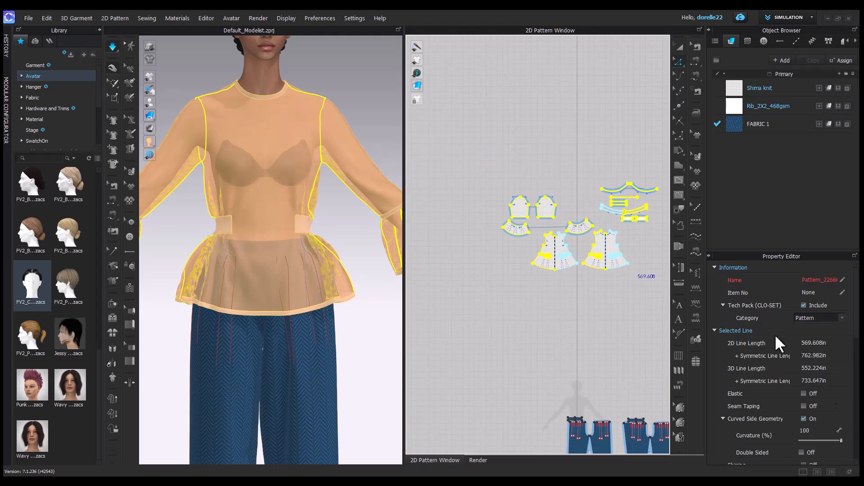
pyautogui.scroll(-4, 766, 360)
pyautogui.click(826, 343)
pyautogui.write('8')
pyautogui.press('Return')
# Move the outer waist corner of the back trouser panel inward.
pyautogui.moveTo(570, 373); pyautogui.dragTo(471, 198, button='middle')
pyautogui.moveTo(453, 205); pyautogui.dragTo(650, 368)
pyautogui.click(529, 257)
pyautogui.scroll(4, 489, 246)
pyautogui.moveTo(548, 243); pyautogui.dragTo(586, 245)
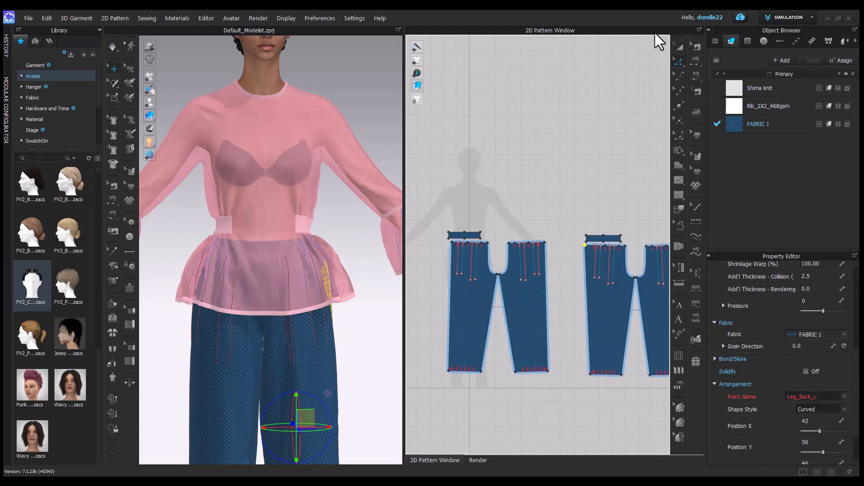
# Deselect the panels, simulate the outfit and check the drape from the back.
pyautogui.click(505, 139)
pyautogui.click(110, 42)
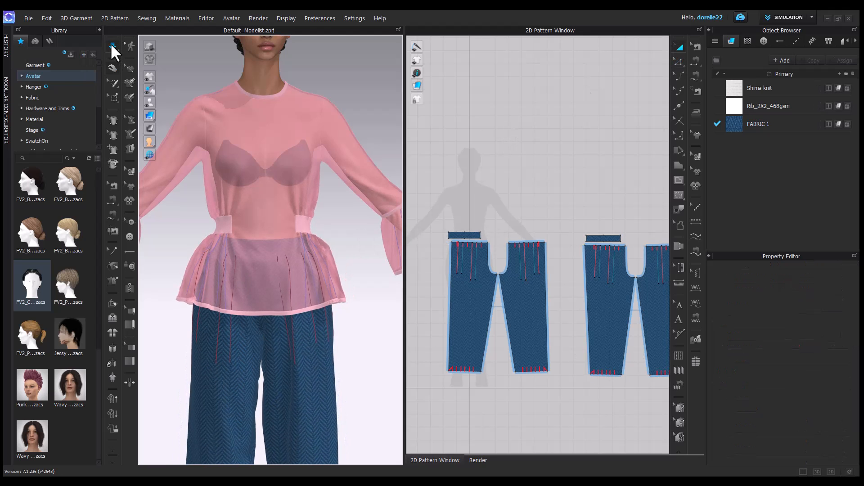
pyautogui.click(217, 277)
pyautogui.moveTo(217, 277); pyautogui.dragTo(281, 315, button='right')
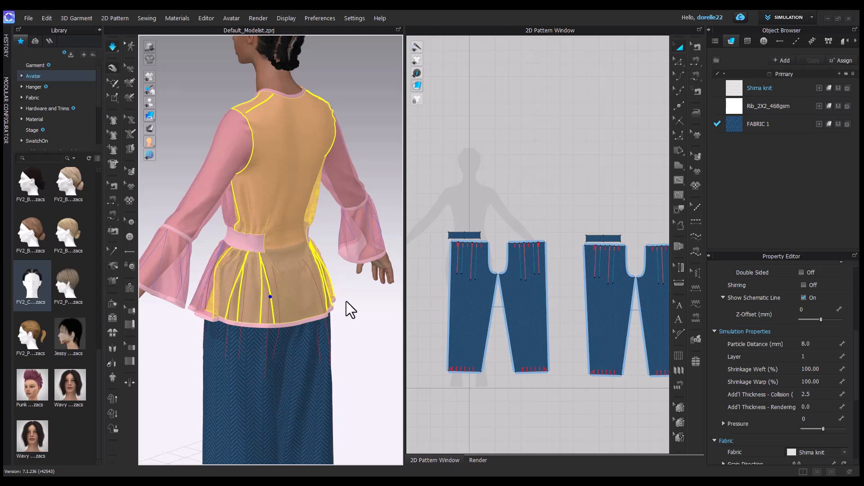
# Move all of the top's 2D pattern pieces down to just above the trouser panels.
pyautogui.scroll(3, 614, 152)
pyautogui.moveTo(614, 153); pyautogui.dragTo(554, 93, button='middle')
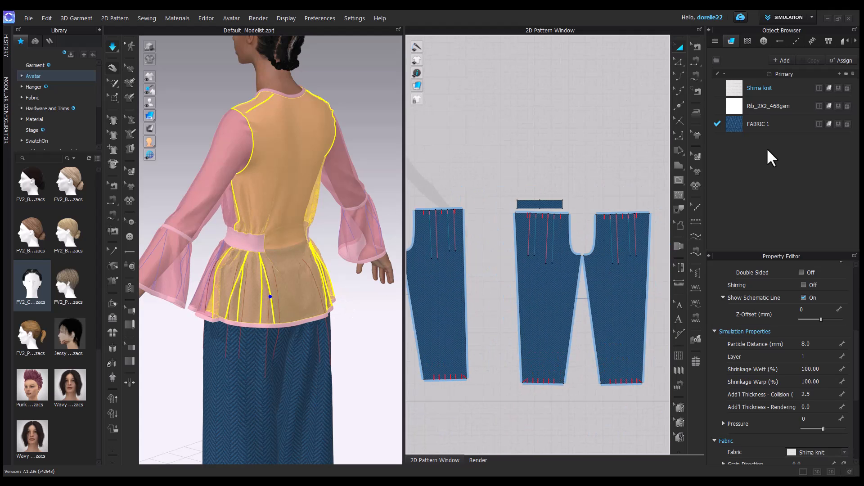
pyautogui.scroll(-5, 581, 173)
pyautogui.moveTo(568, 134); pyautogui.dragTo(574, 232, button='middle')
pyautogui.moveTo(462, 74); pyautogui.dragTo(633, 178)
pyautogui.moveTo(566, 150); pyautogui.dragTo(582, 254)
pyautogui.scroll(3, 624, 282)
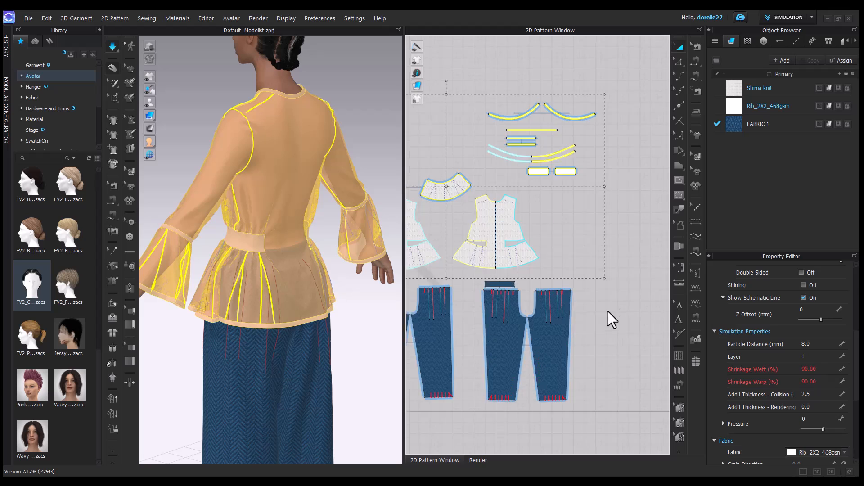
pyautogui.click(608, 323)
# Show the interactive render of the outfit's back and open the Texture Generator for the Shima knit fabric.
pyautogui.click(478, 460)
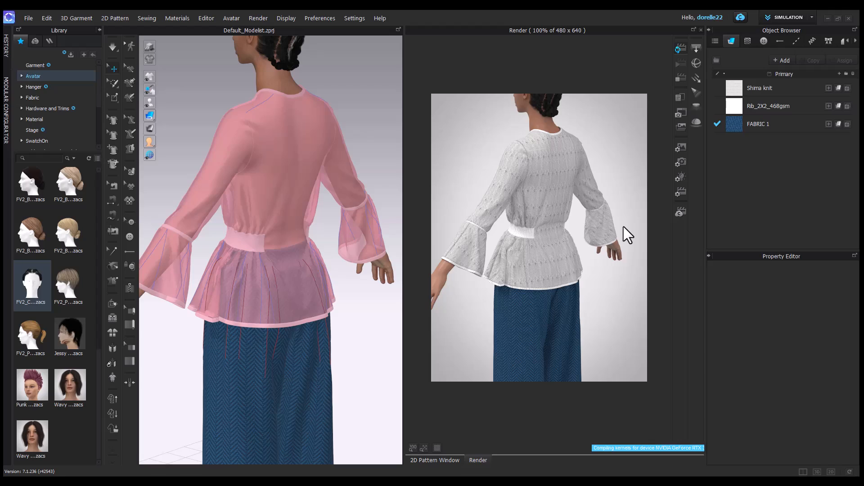
pyautogui.scroll(5, 541, 204)
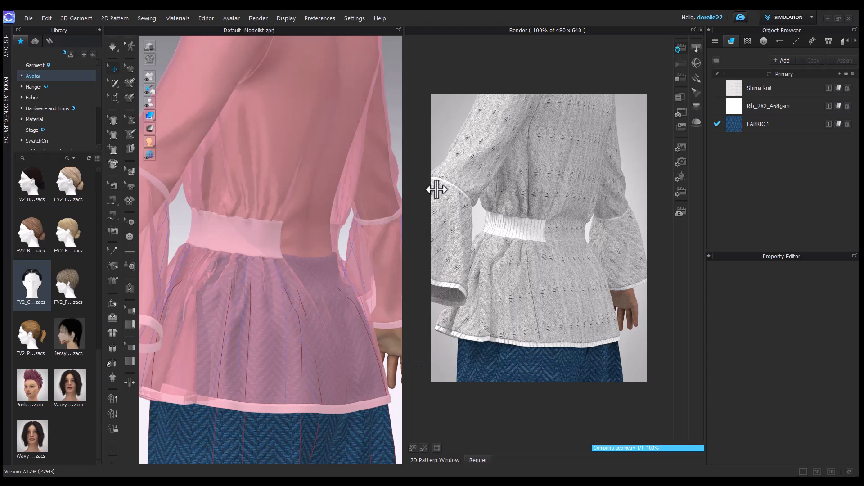
pyautogui.click(772, 90)
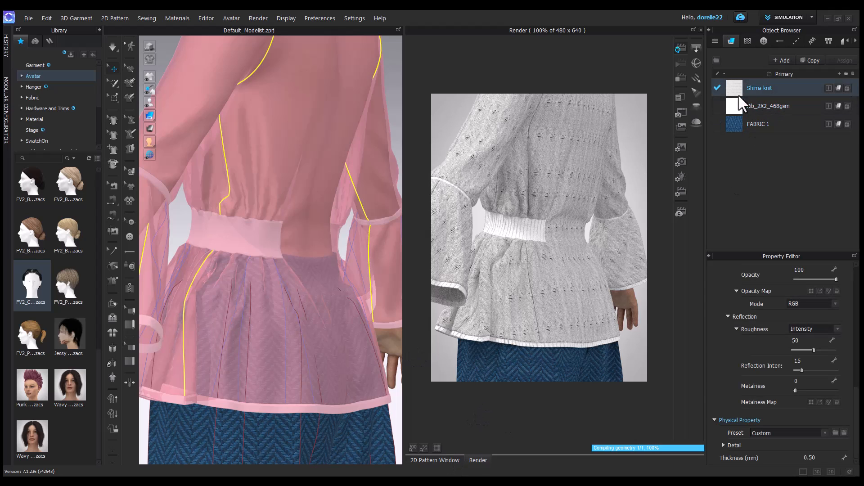
pyautogui.click(828, 88)
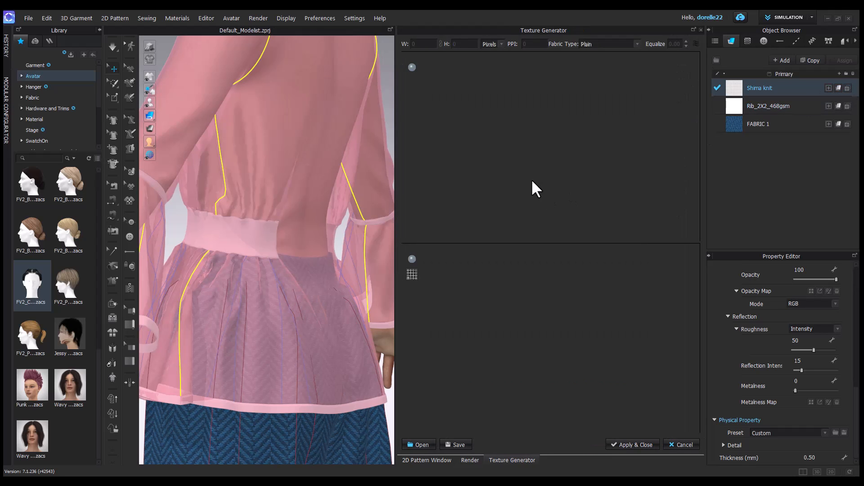
# Try the 3D view's rendering and garment display toggles and review its other display options.
pyautogui.click(149, 47)
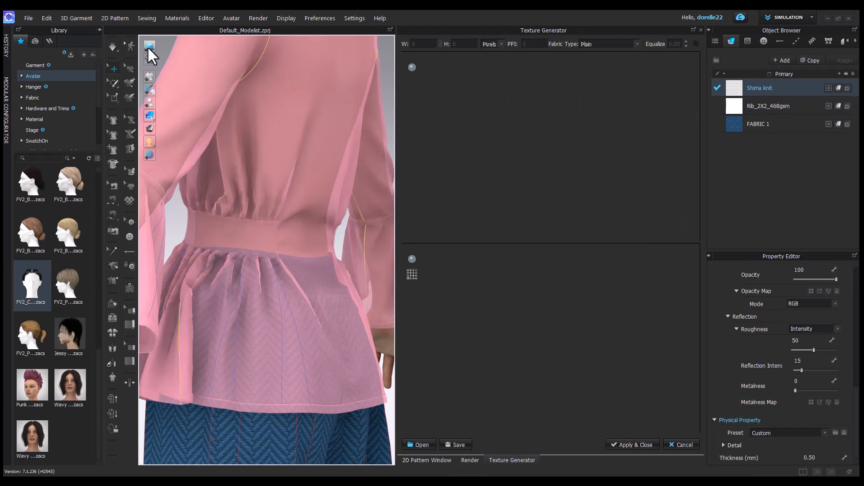
pyautogui.click(149, 47)
pyautogui.click(149, 59)
pyautogui.click(149, 58)
pyautogui.moveTo(150, 76)
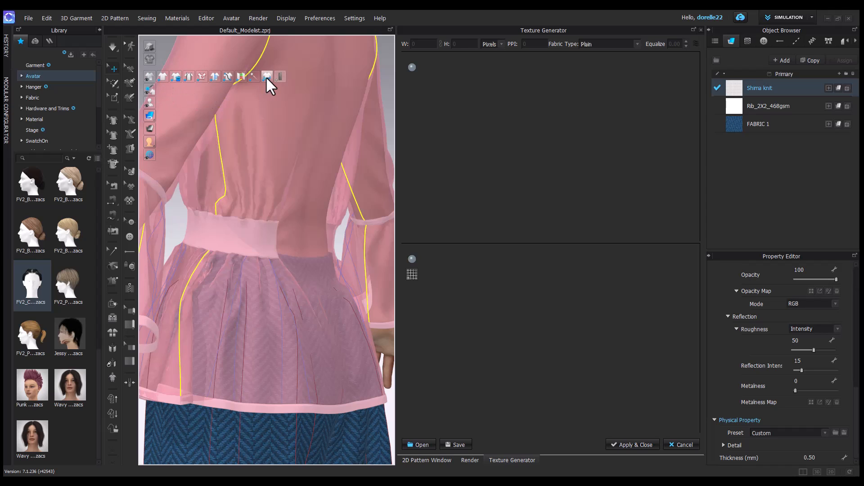
pyautogui.click(165, 77)
pyautogui.click(165, 76)
pyautogui.click(187, 76)
pyautogui.click(201, 76)
pyautogui.click(213, 76)
pyautogui.moveTo(154, 89)
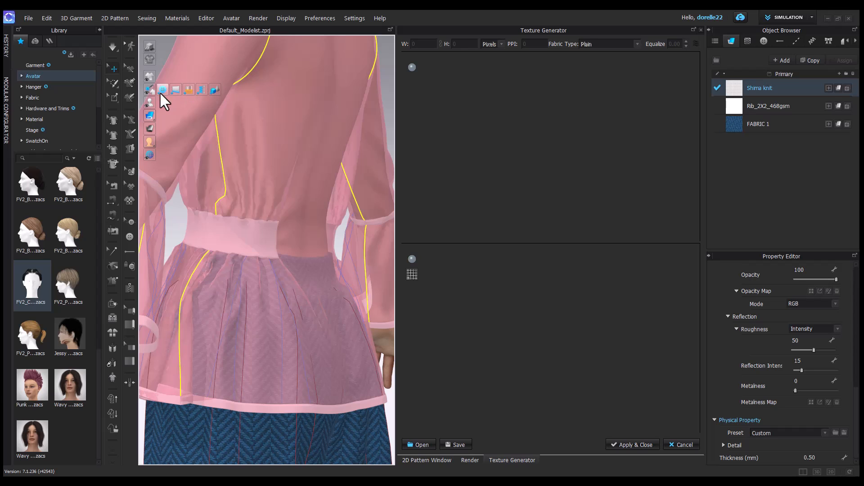
pyautogui.moveTo(151, 116)
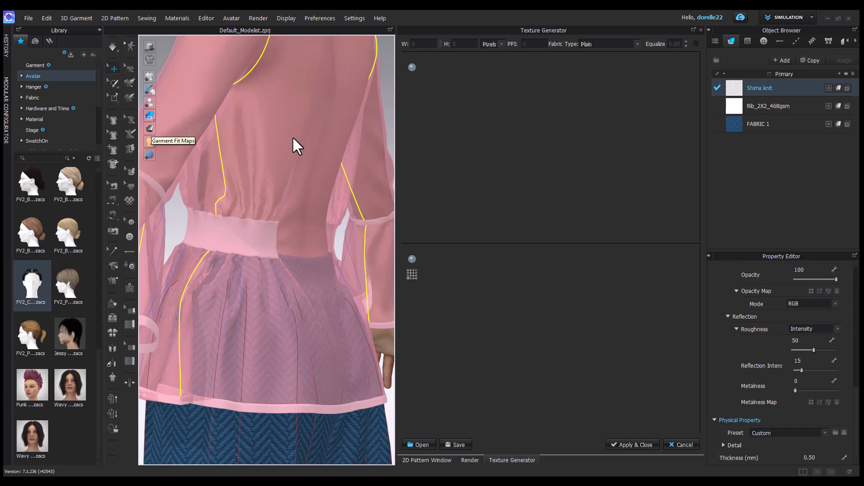
# Enable high-quality rendering in the 3D view and open Shima knit's base texture in the Texture Editor.
pyautogui.click(149, 45)
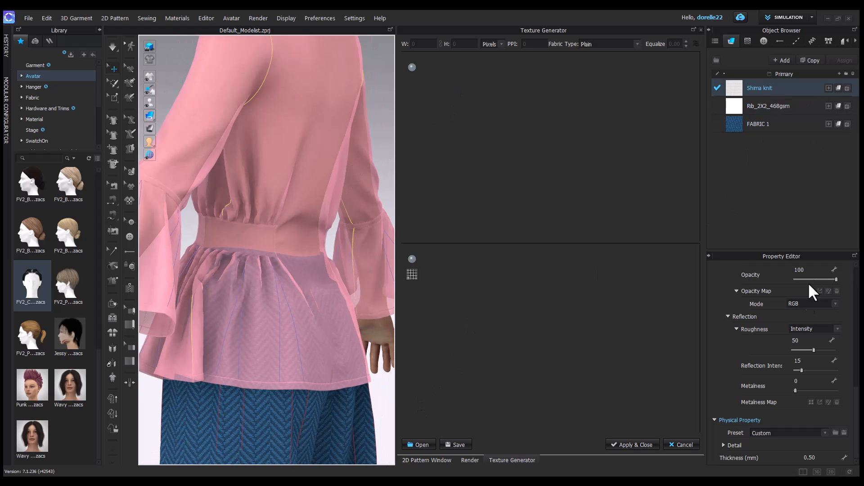
pyautogui.scroll(10, 801, 306)
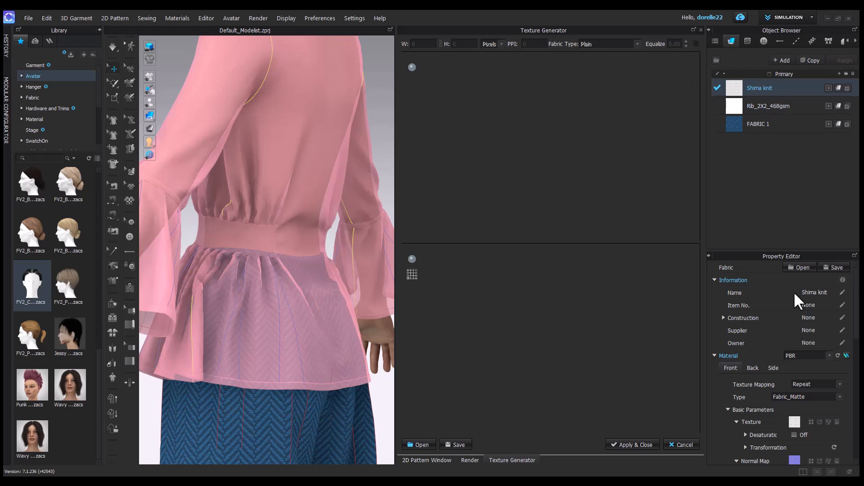
pyautogui.click(828, 422)
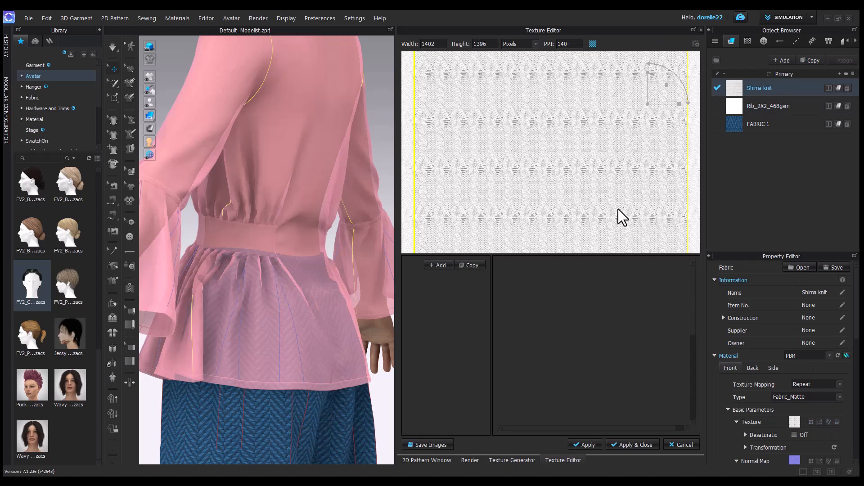
pyautogui.scroll(-2, 539, 184)
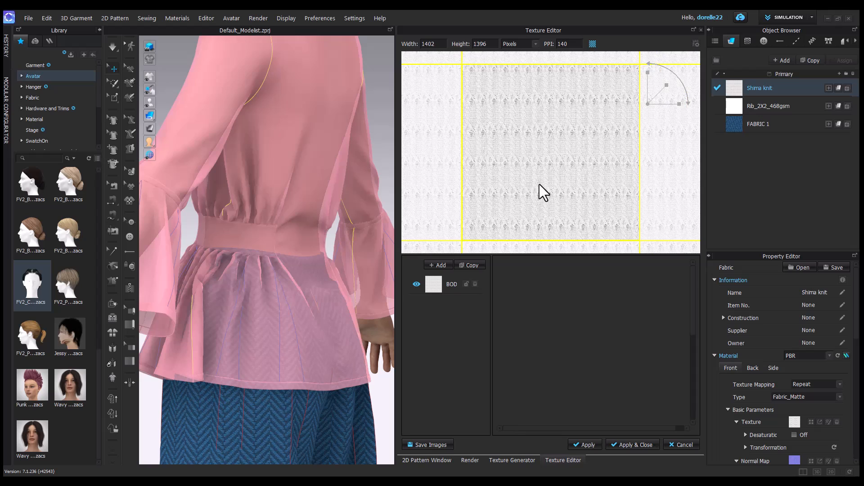
# Dock the Render window over the 3D view's area and show Shima knit's texture in the Texture Editor beside it.
pyautogui.click(470, 460)
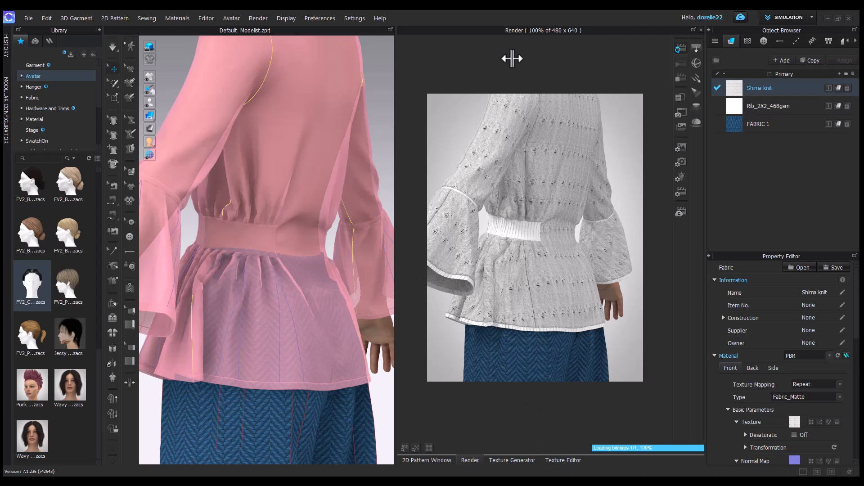
pyautogui.moveTo(693, 28); pyautogui.dragTo(343, 33)
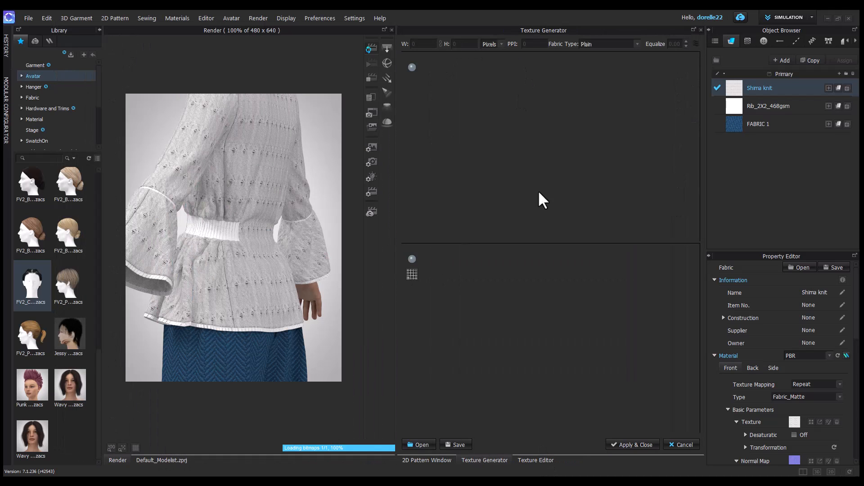
pyautogui.click(828, 422)
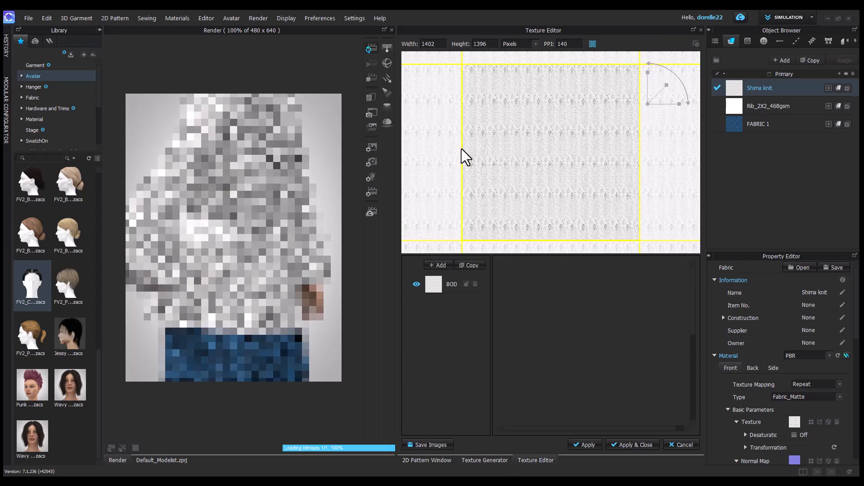
# Select the knit texture's BOD layer, nudge it slightly onto the repeat frame, stop the render, and enlarge the layer a little beyond the frame.
pyautogui.scroll(3, 463, 149)
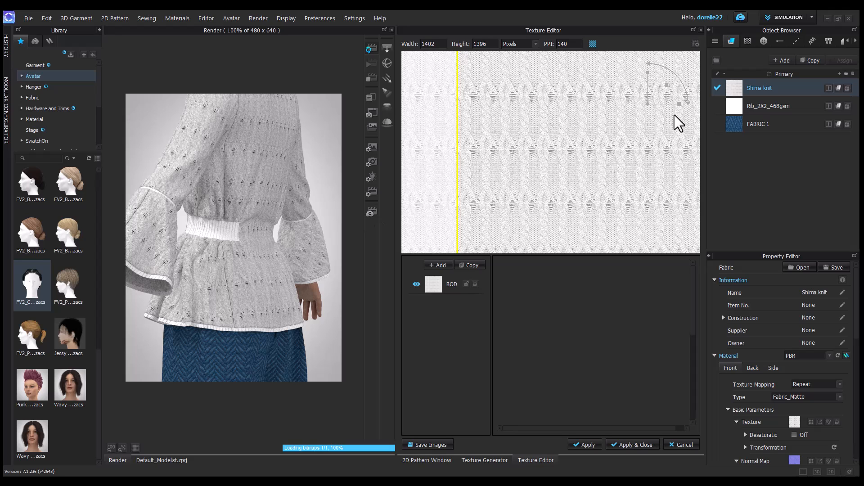
pyautogui.click(436, 285)
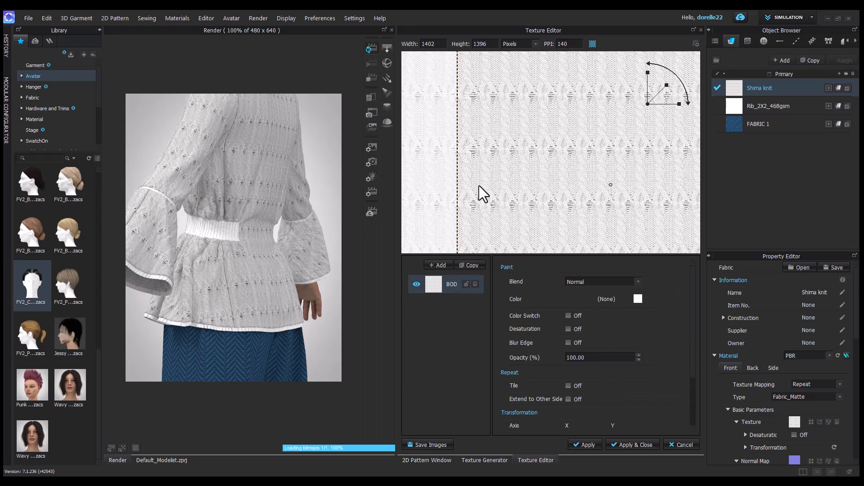
pyautogui.scroll(-3, 508, 198)
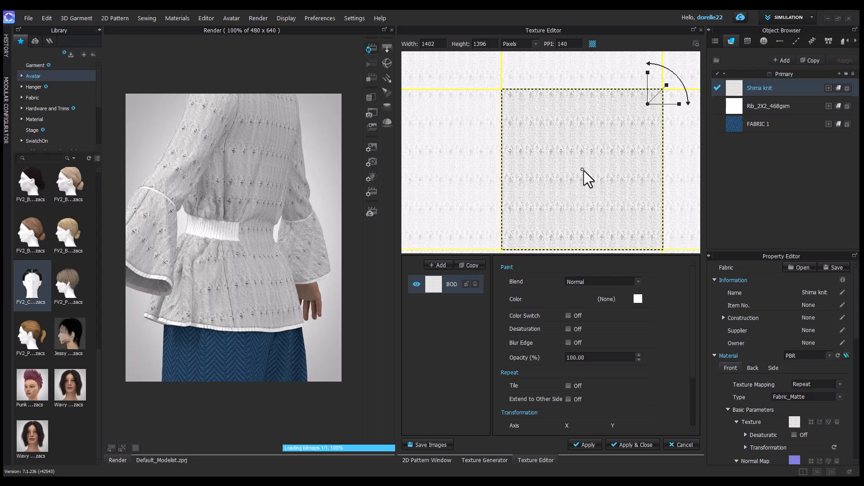
pyautogui.moveTo(504, 189); pyautogui.dragTo(501, 191)
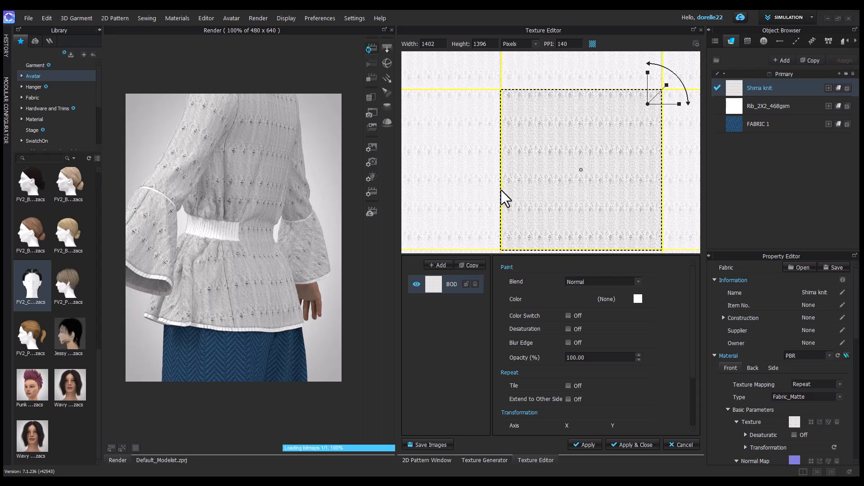
pyautogui.click(372, 77)
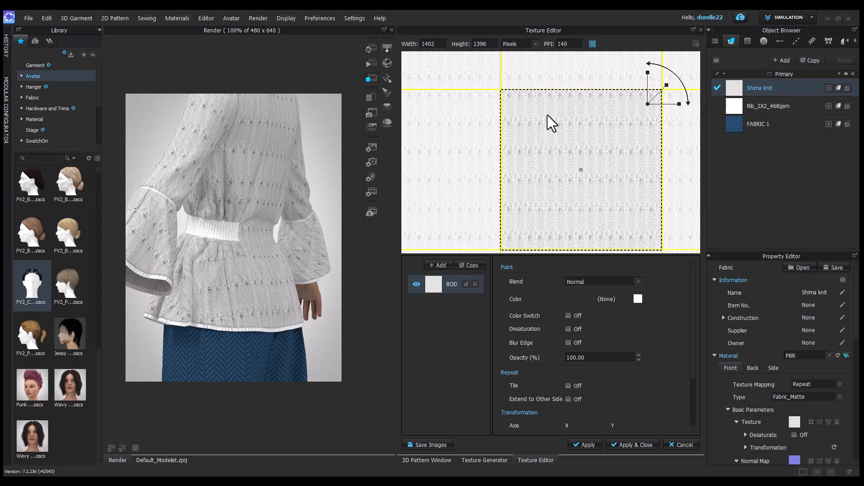
pyautogui.moveTo(667, 85); pyautogui.dragTo(670, 85)
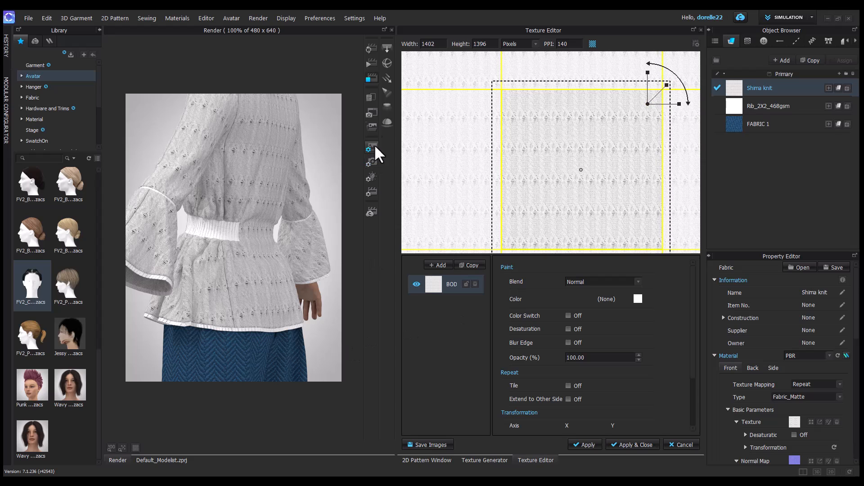
# Restart the interactive render and examine how the knit pattern repeats across the waist, hem and bodice.
pyautogui.click(370, 48)
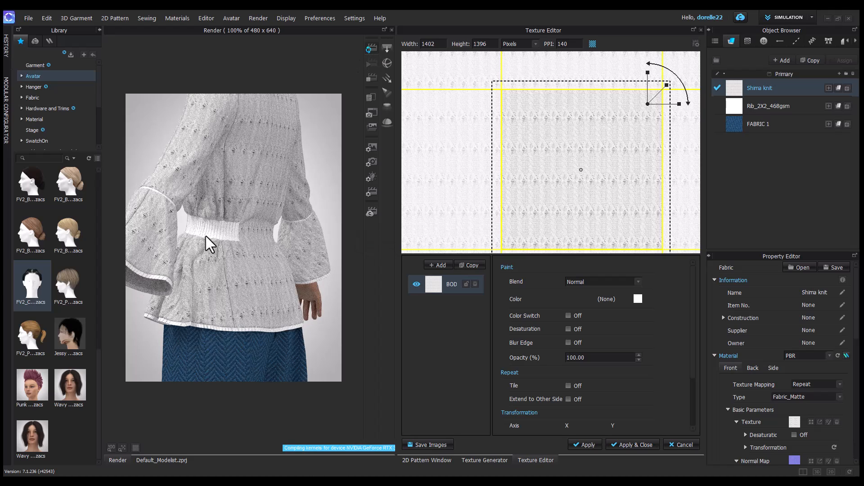
pyautogui.scroll(3, 186, 219)
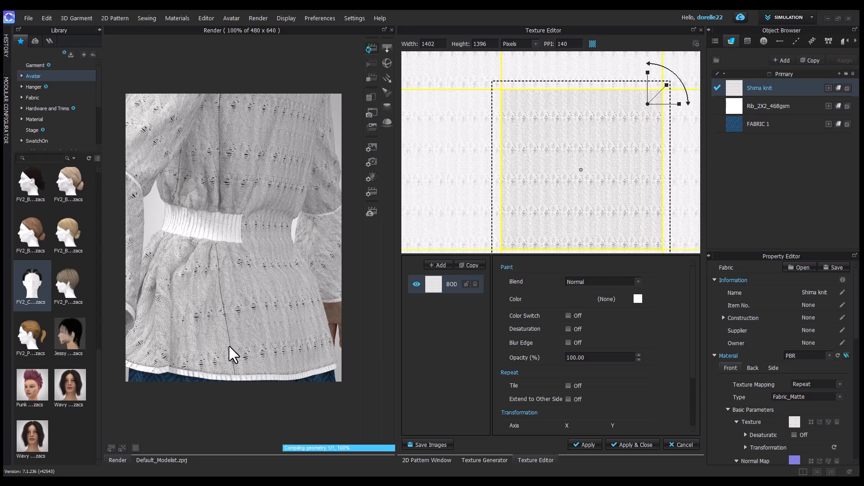
pyautogui.moveTo(286, 196); pyautogui.dragTo(293, 294, button='middle')
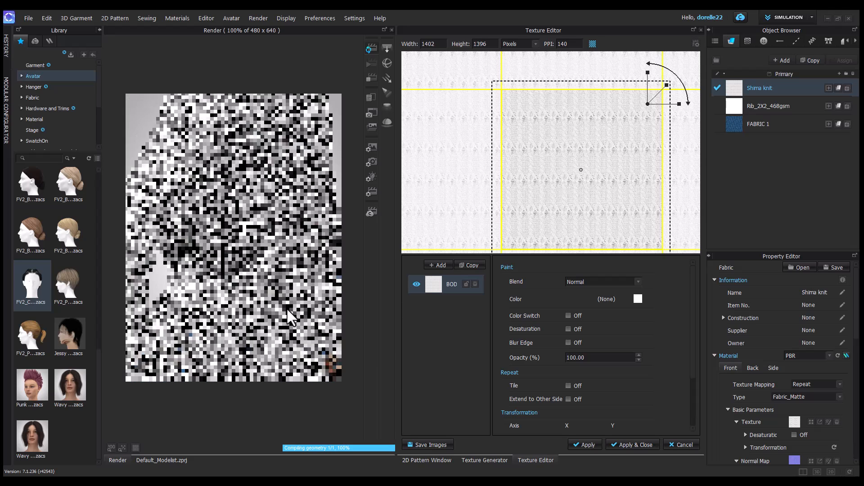
pyautogui.moveTo(283, 264); pyautogui.dragTo(381, 256, button='right')
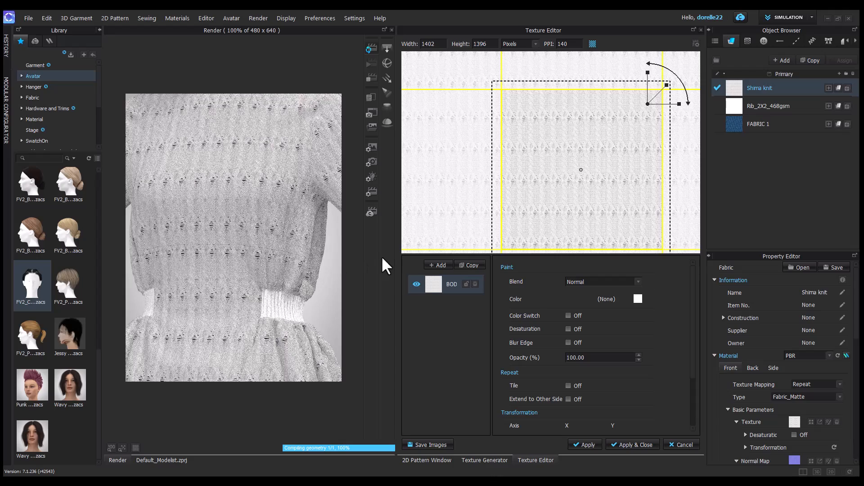
# Readjust the BOD layer's scale, check its upper repeat edge up close, stop the render and close the Render window.
pyautogui.moveTo(669, 85); pyautogui.dragTo(668, 84)
pyautogui.scroll(6, 557, 79)
pyautogui.moveTo(555, 83); pyautogui.dragTo(563, 317, button='middle')
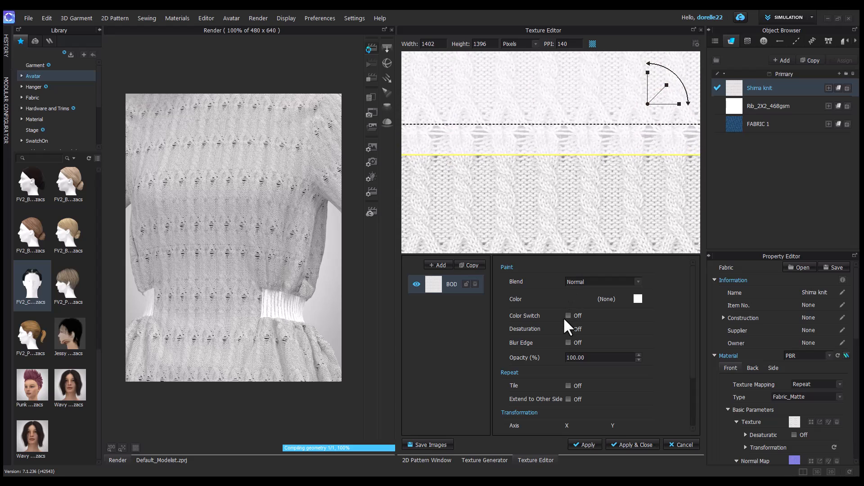
pyautogui.click(371, 77)
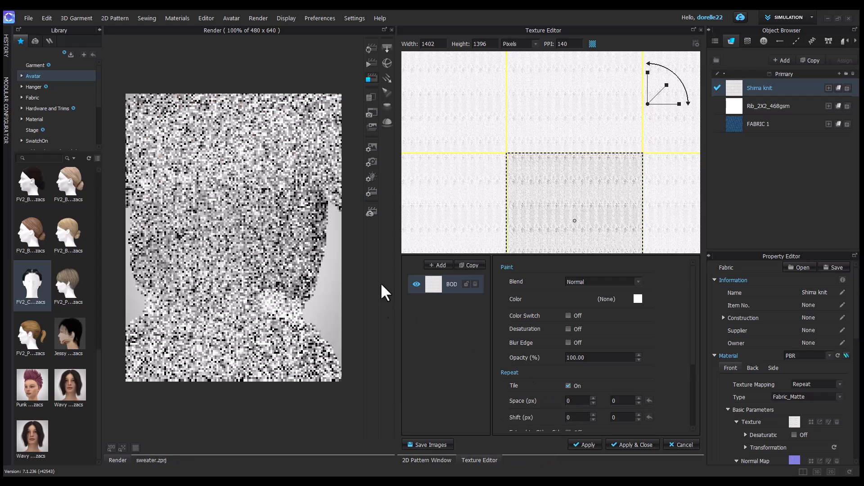
pyautogui.click(391, 30)
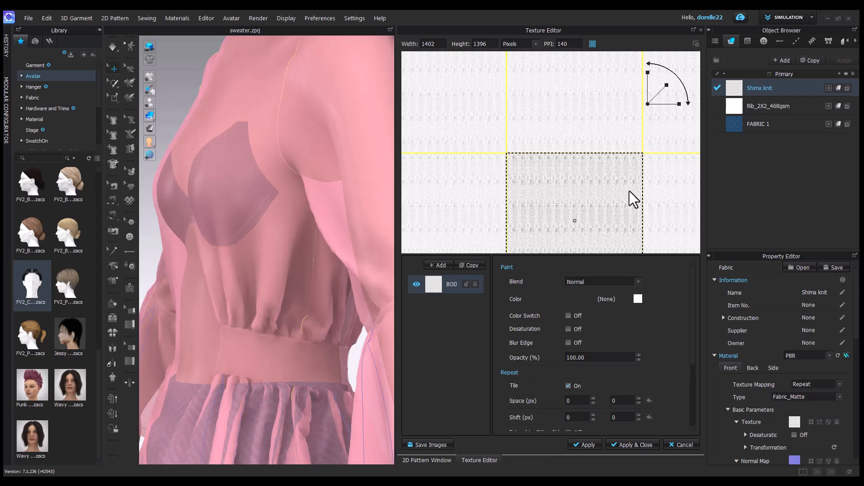
# Enlarge the BOD layer slightly and check the knit's row spacing on the bodice pattern in the 2D Pattern Window.
pyautogui.click(445, 460)
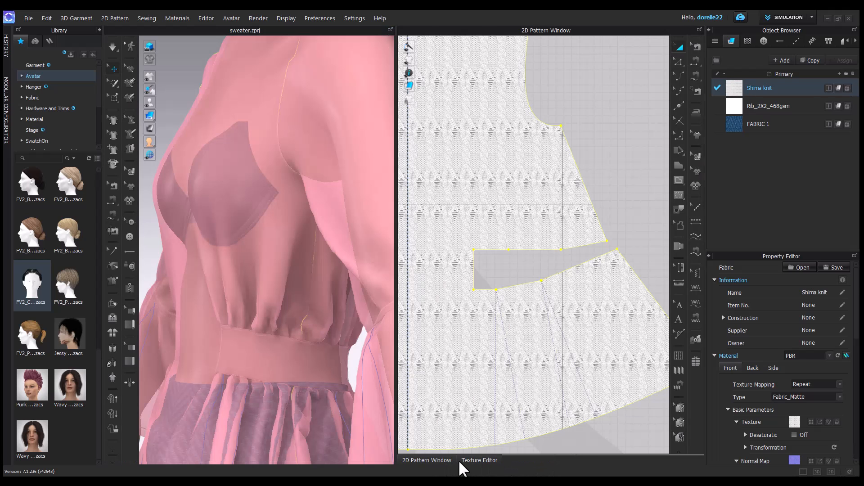
pyautogui.click(464, 460)
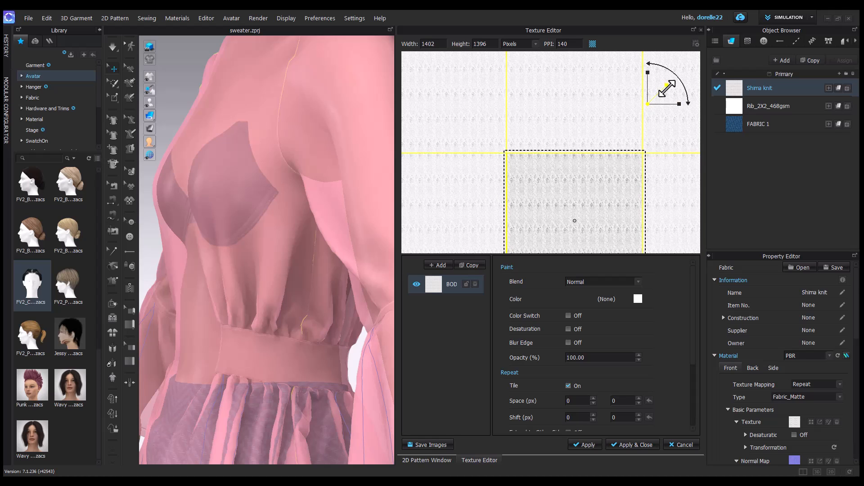
pyautogui.click(437, 460)
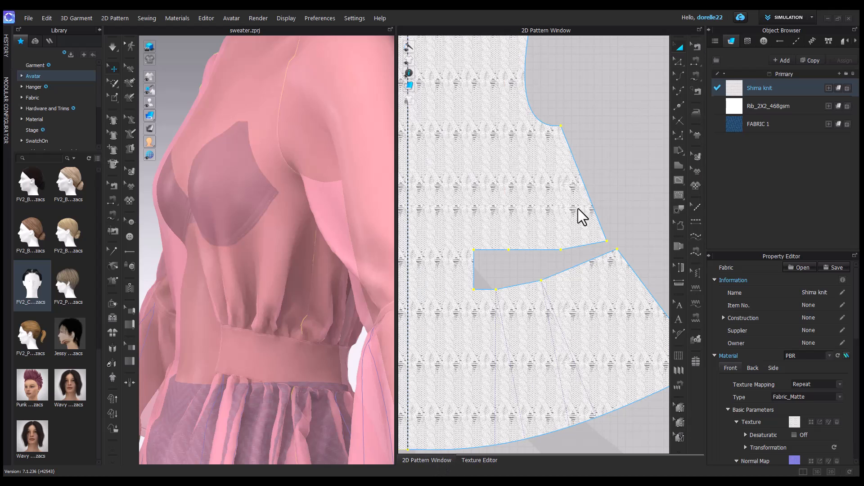
pyautogui.scroll(5, 579, 207)
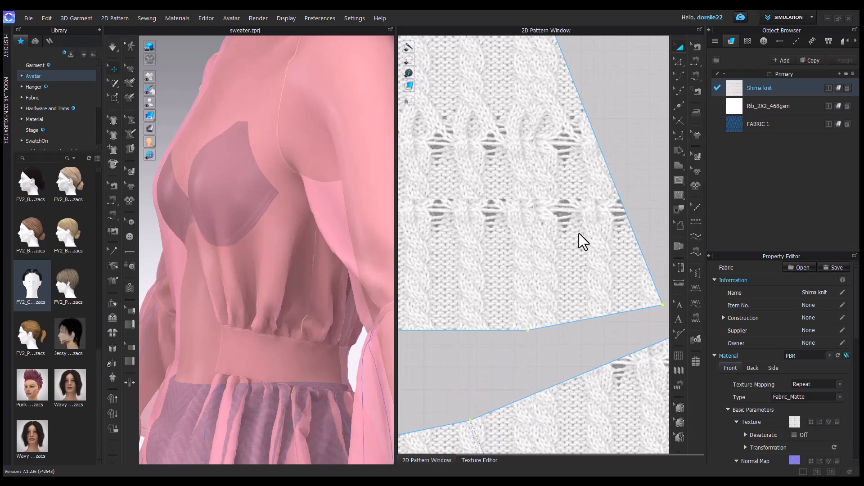
# Shift the BOD layer slightly upward in the Texture Editor and enlarge it to overlap the repeat frame's lower edge.
pyautogui.click(481, 462)
pyautogui.scroll(4, 573, 191)
pyautogui.moveTo(571, 172); pyautogui.dragTo(571, 162)
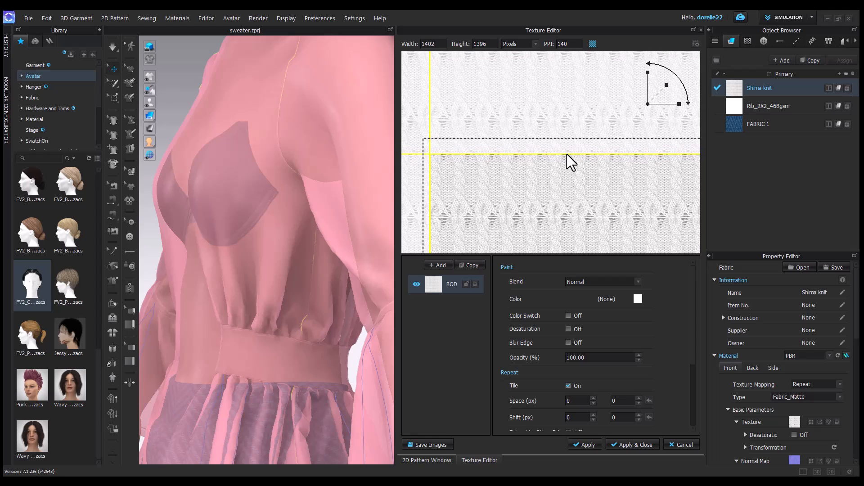
pyautogui.scroll(-2, 566, 208)
pyautogui.moveTo(566, 208); pyautogui.dragTo(533, 51, button='middle')
pyautogui.moveTo(558, 172); pyautogui.dragTo(554, 129, button='middle')
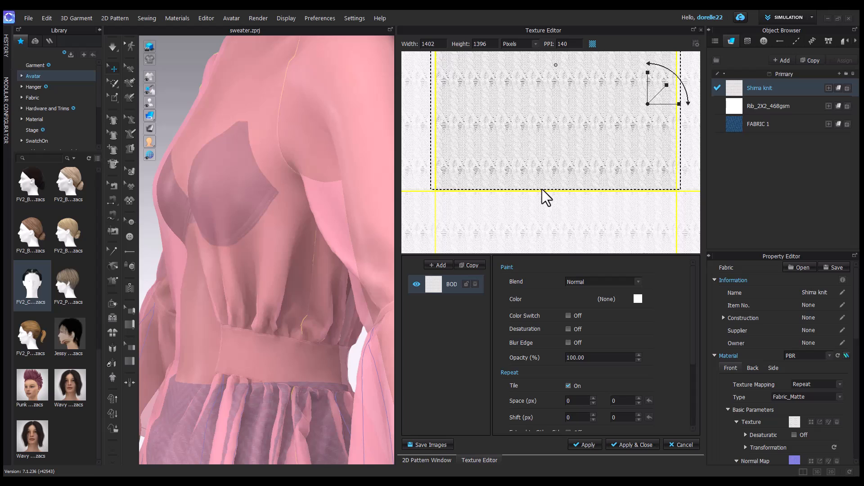
pyautogui.moveTo(666, 85); pyautogui.dragTo(668, 86)
pyautogui.moveTo(590, 127); pyautogui.dragTo(582, 177, button='middle')
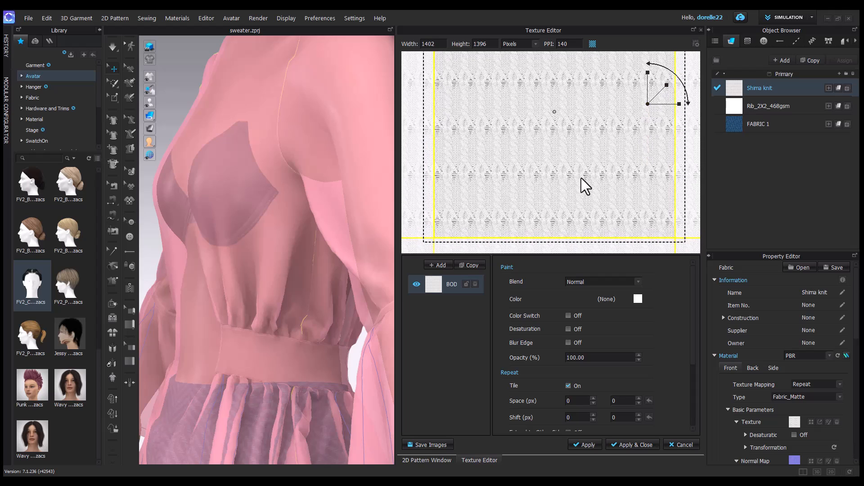
# Examine the knit repeat on the bodice and sleeve pattern pieces, then clear the selection.
pyautogui.click(450, 460)
pyautogui.scroll(-4, 542, 284)
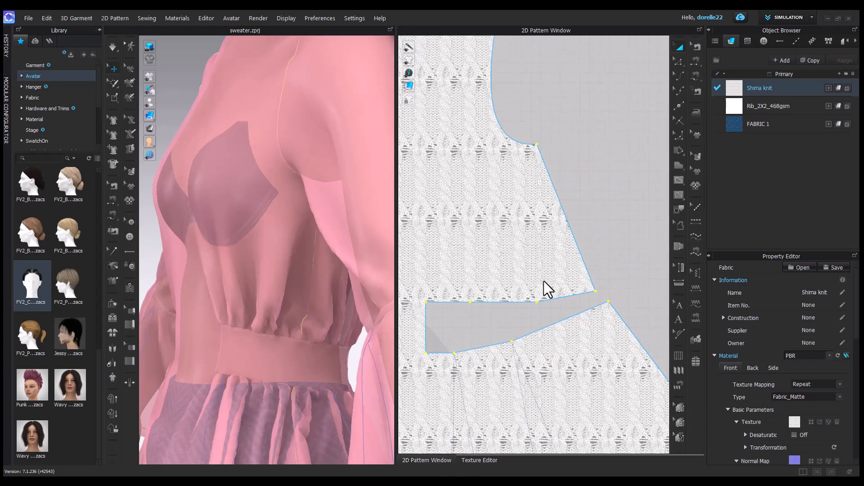
pyautogui.scroll(2, 544, 280)
pyautogui.moveTo(544, 282); pyautogui.dragTo(523, 453, button='middle')
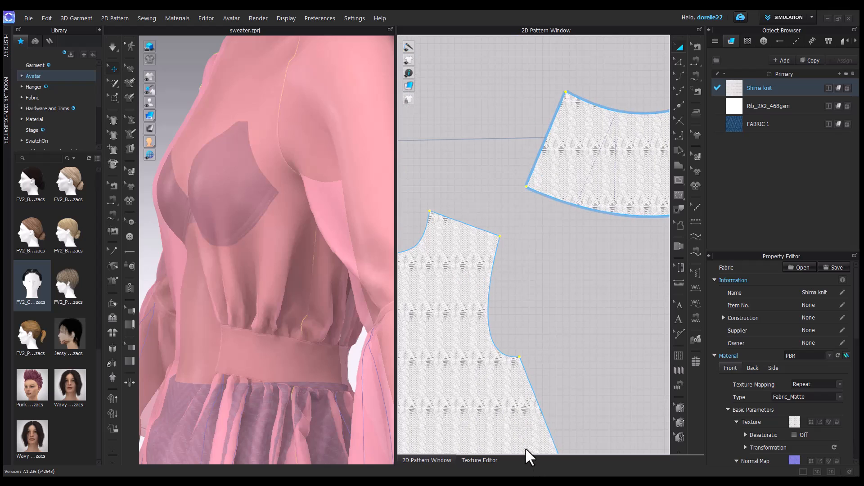
pyautogui.click(564, 350)
pyautogui.click(766, 89)
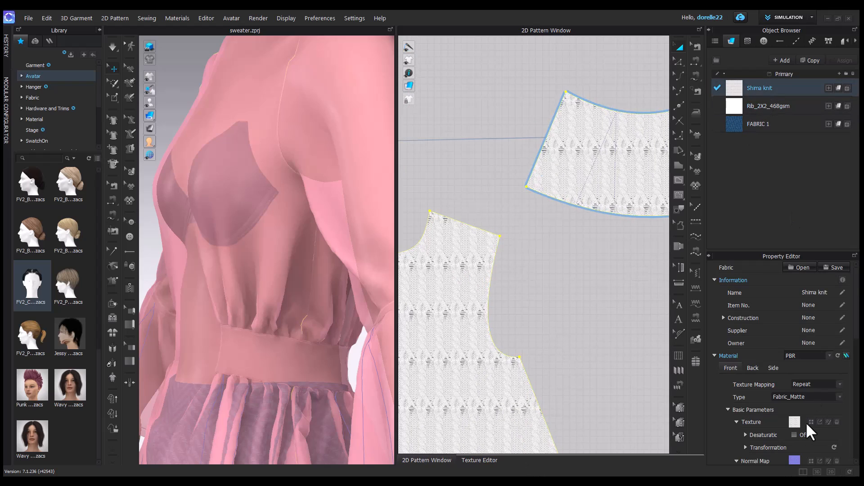
pyautogui.click(593, 367)
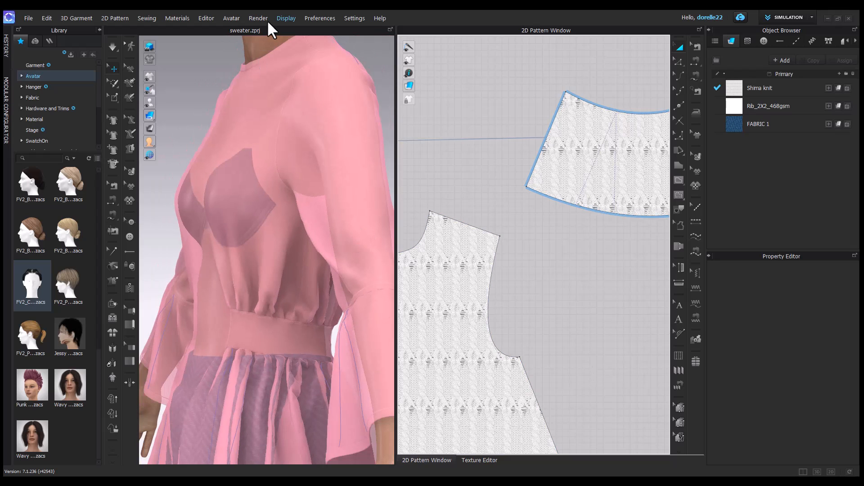
# Open the Render window beside the 3D view and turn the garment to show the rendered back.
pyautogui.click(259, 18)
pyautogui.click(261, 28)
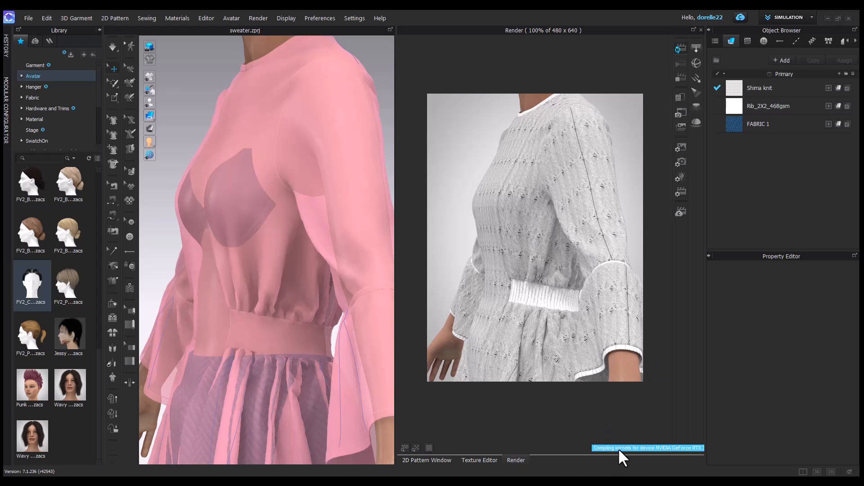
pyautogui.scroll(-2, 569, 298)
pyautogui.moveTo(566, 276); pyautogui.dragTo(497, 271, button='right')
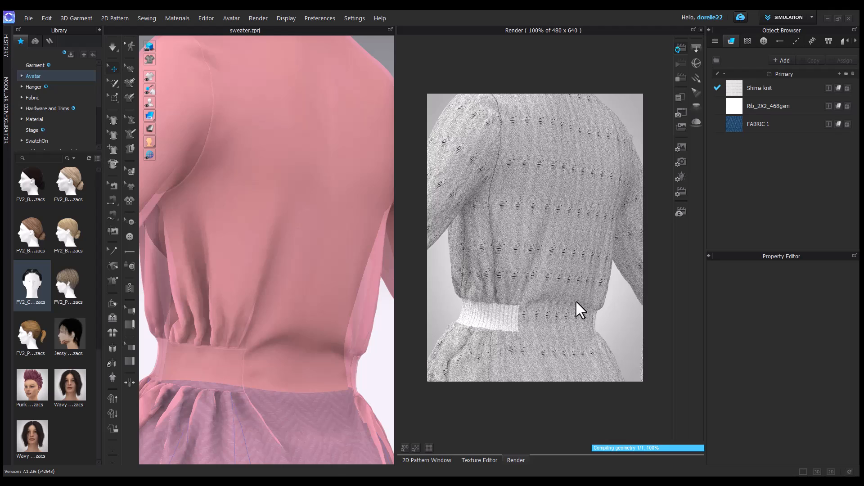
pyautogui.scroll(2, 552, 290)
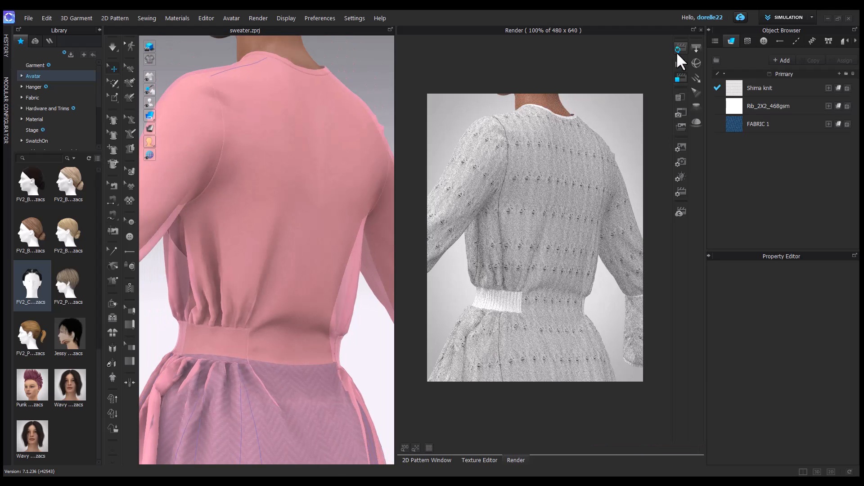
# Restart the interactive render and examine the knit rows across the garment's back, waistband, peplum and side seam.
pyautogui.click(675, 51)
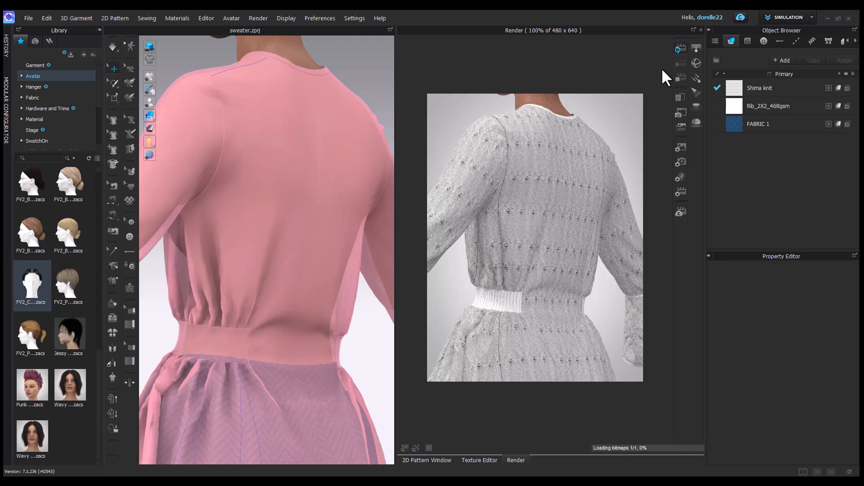
pyautogui.scroll(3, 552, 180)
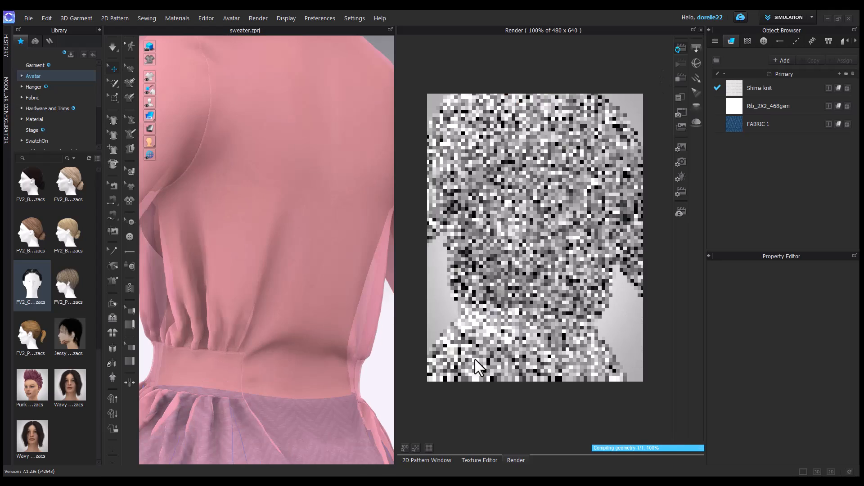
pyautogui.scroll(-3, 551, 179)
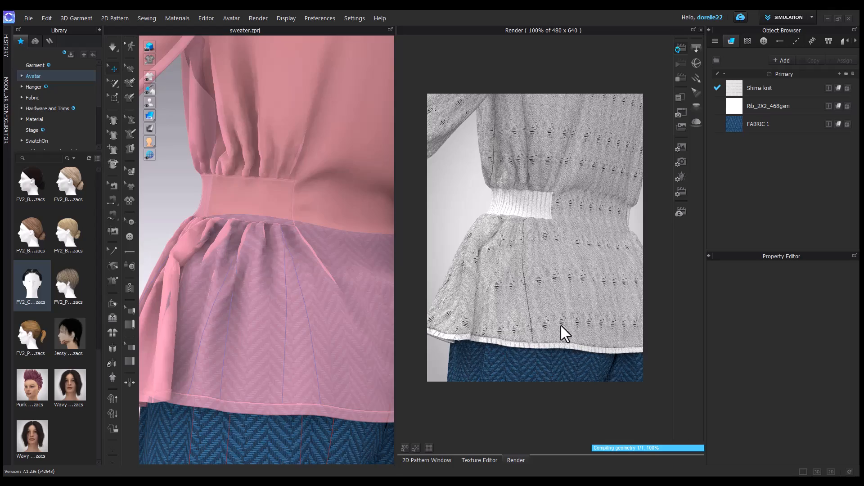
pyautogui.moveTo(520, 199); pyautogui.dragTo(533, 393, button='middle')
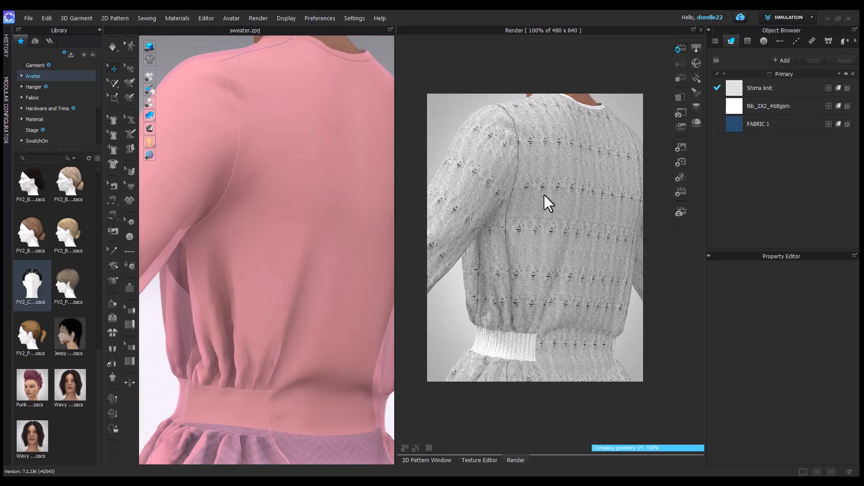
pyautogui.scroll(2, 511, 211)
pyautogui.moveTo(573, 218); pyautogui.dragTo(538, 220, button='right')
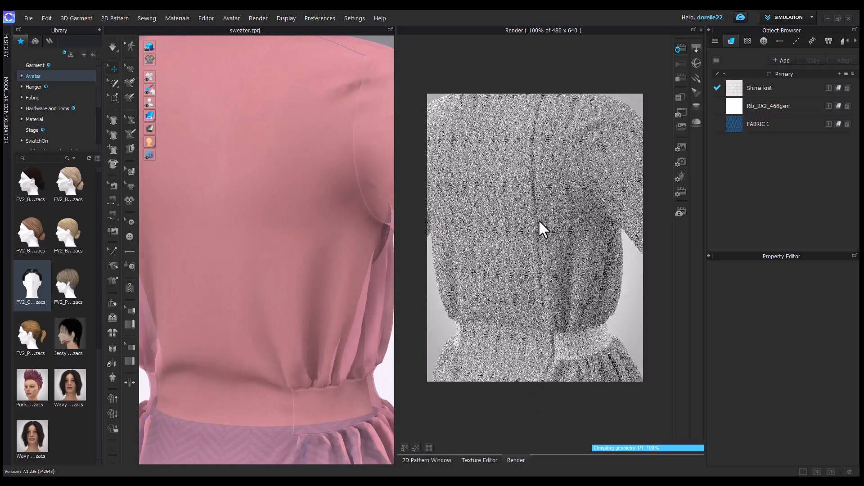
pyautogui.scroll(1, 545, 213)
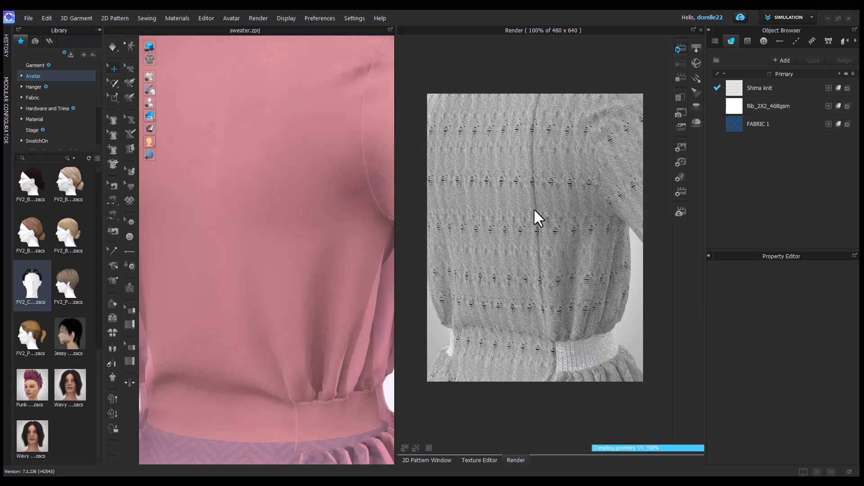
# Set Shima knit's displacement map clipping to 1 mm and its amount to 0 mm.
pyautogui.click(764, 92)
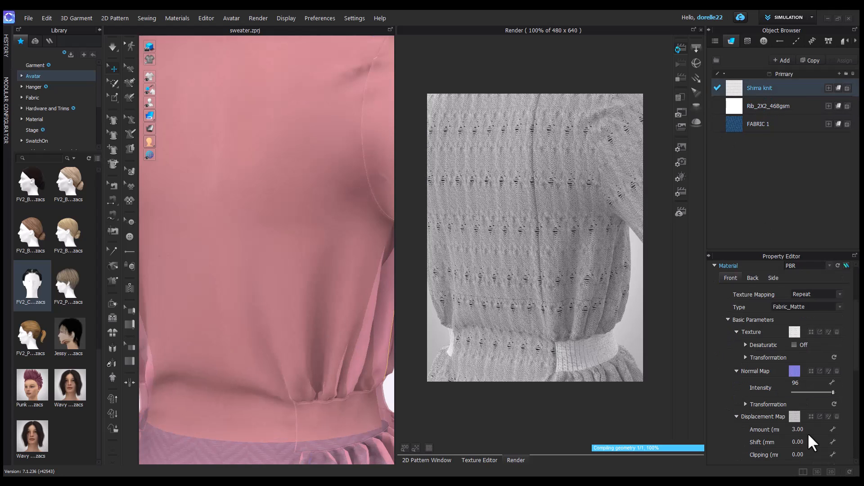
pyautogui.click(812, 458)
pyautogui.write('1')
pyautogui.press('Return')
pyautogui.click(805, 429)
pyautogui.write('0')
pyautogui.press('Return')
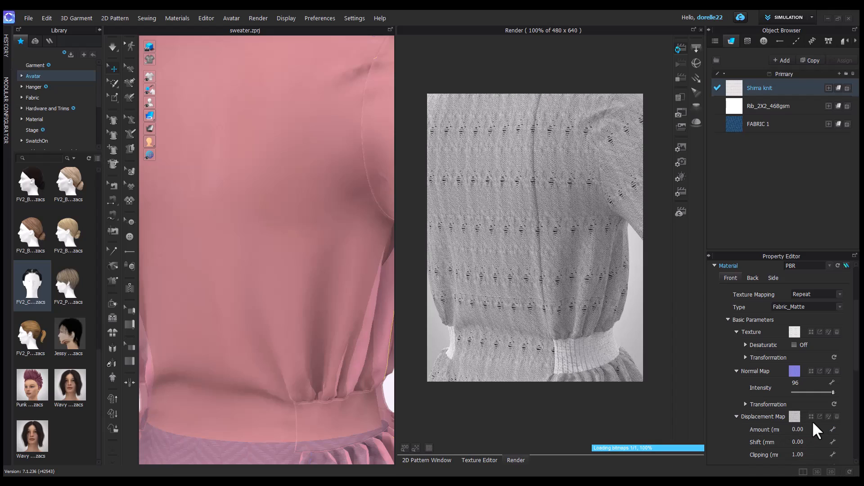
# Enlarge the BOD layer of Shima knit's displacement map past the tile edges, apply it, and restart the interactive render.
pyautogui.click(826, 417)
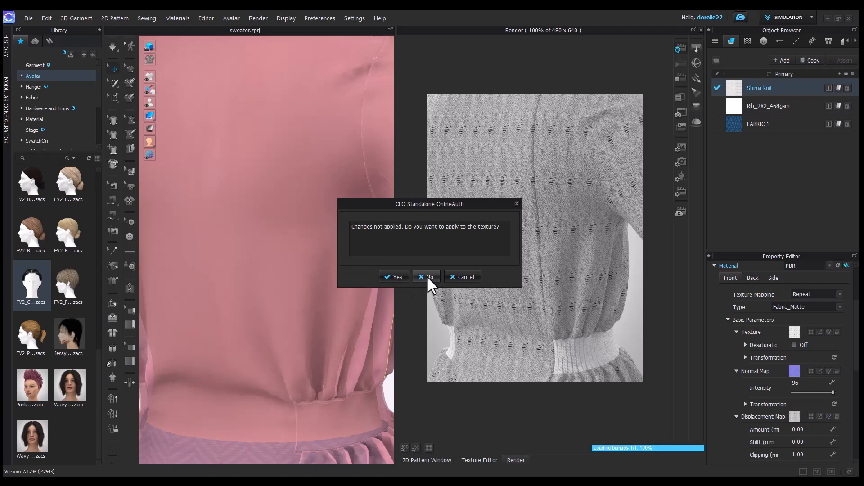
pyautogui.click(420, 277)
pyautogui.click(827, 417)
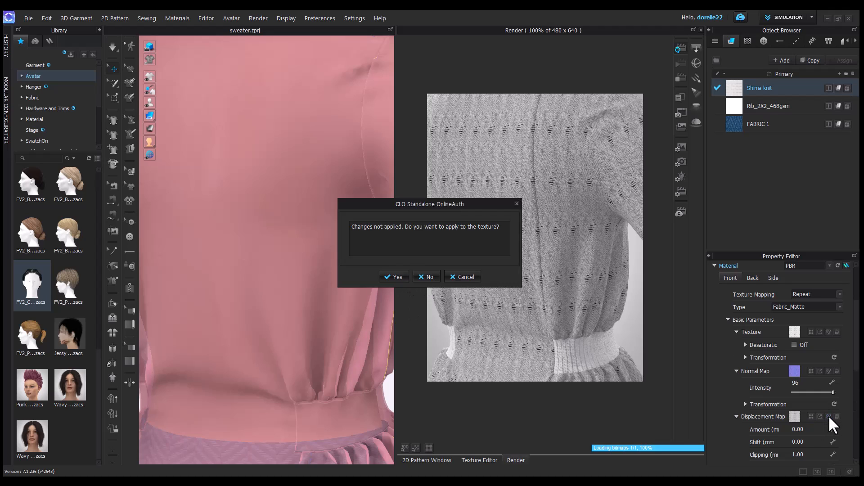
pyautogui.click(407, 279)
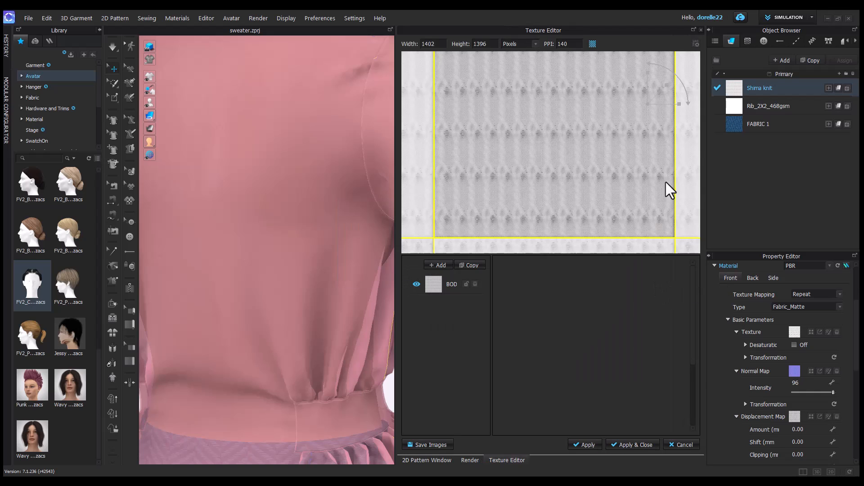
pyautogui.click(443, 290)
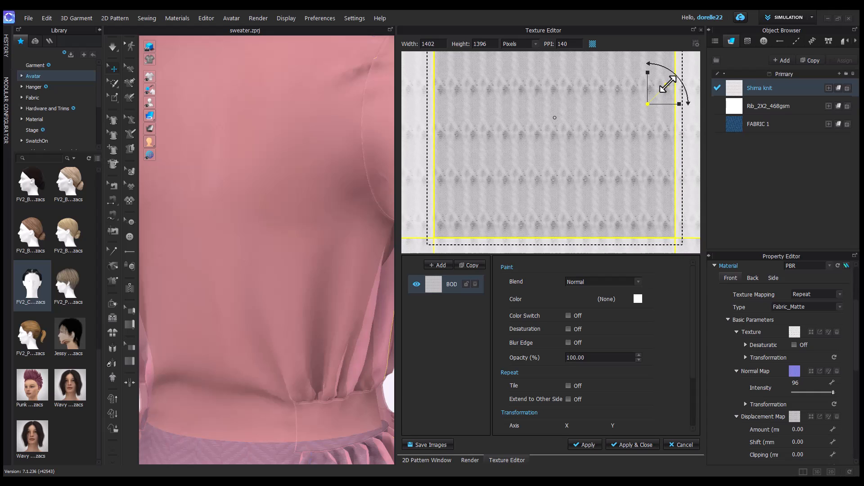
pyautogui.click(624, 444)
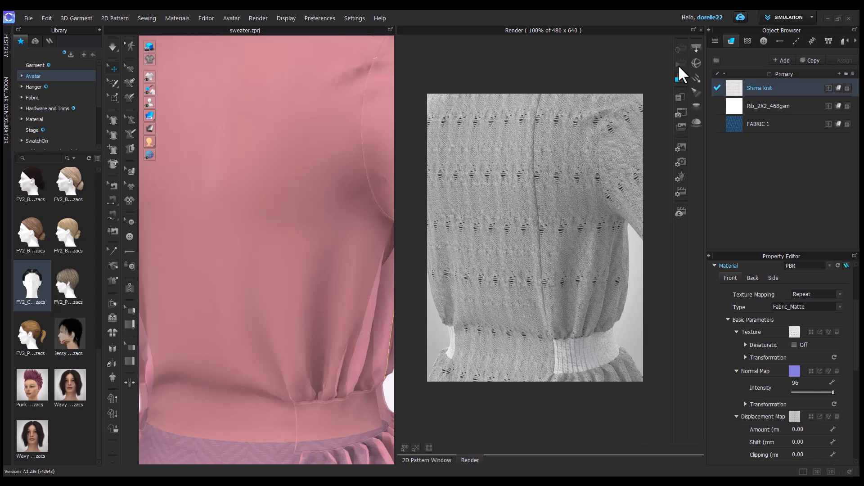
pyautogui.click(678, 48)
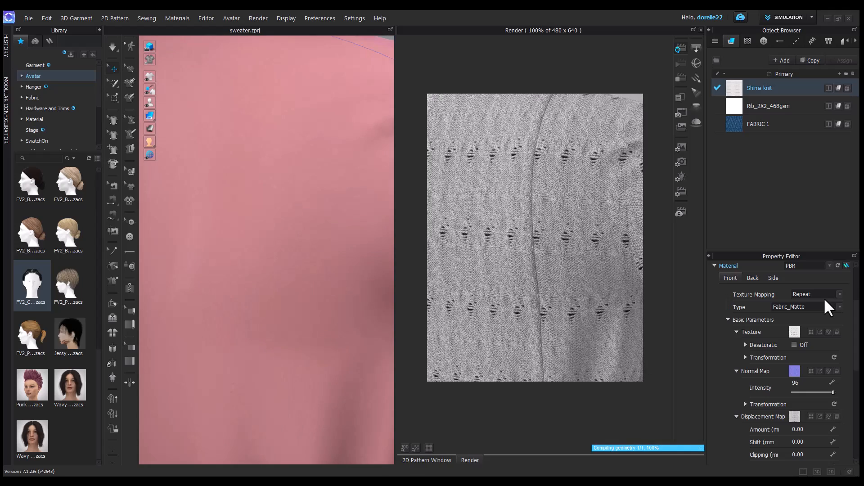
pyautogui.scroll(-5, 311, 250)
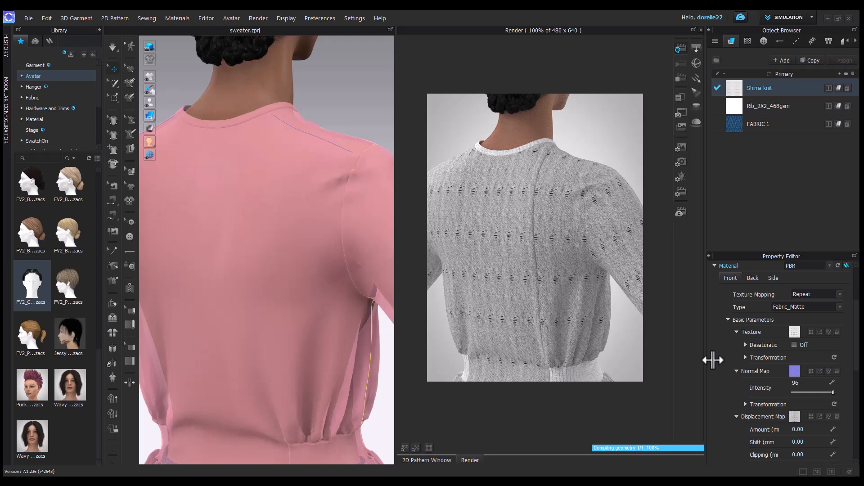
pyautogui.click(836, 416)
pyautogui.click(43, 17)
pyautogui.click(47, 31)
# Set Shima knit's displacement map amount to 3 mm.
pyautogui.click(811, 429)
pyautogui.write('3')
pyautogui.press('Return')
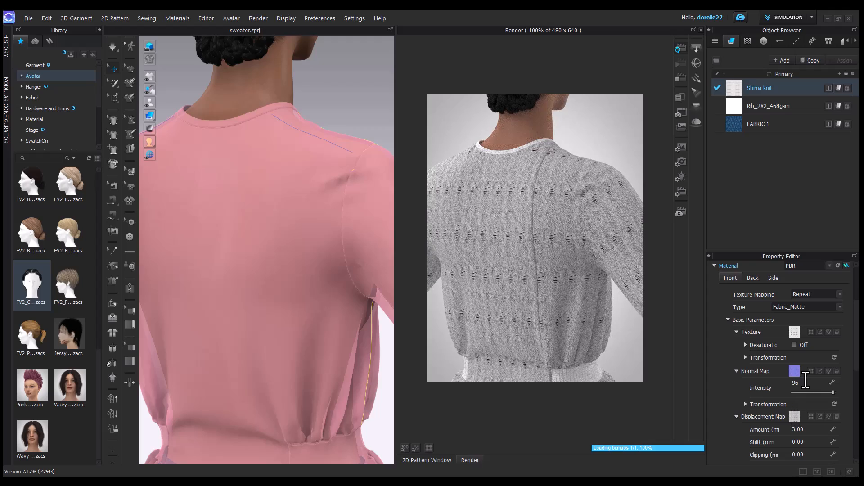
pyautogui.scroll(5, 565, 320)
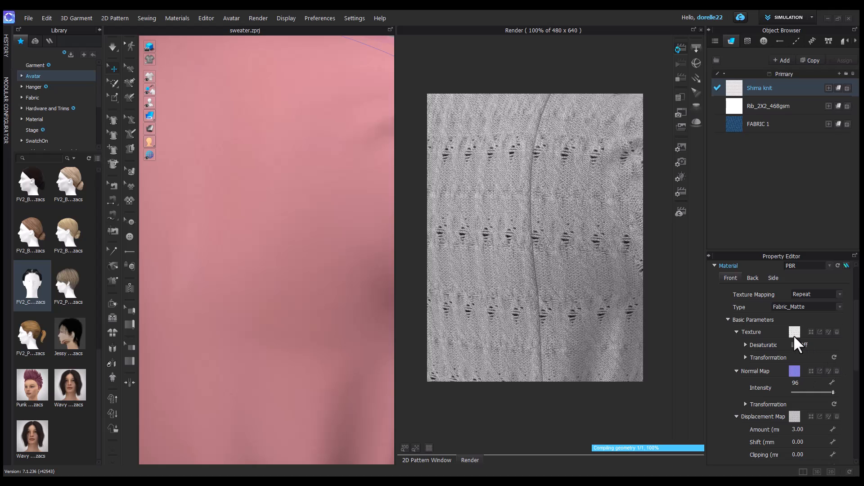
# Slightly enlarge the BOD layer of Shima knit's normal map past the tile edges and apply it.
pyautogui.click(811, 371)
pyautogui.click(803, 462)
pyautogui.click(828, 371)
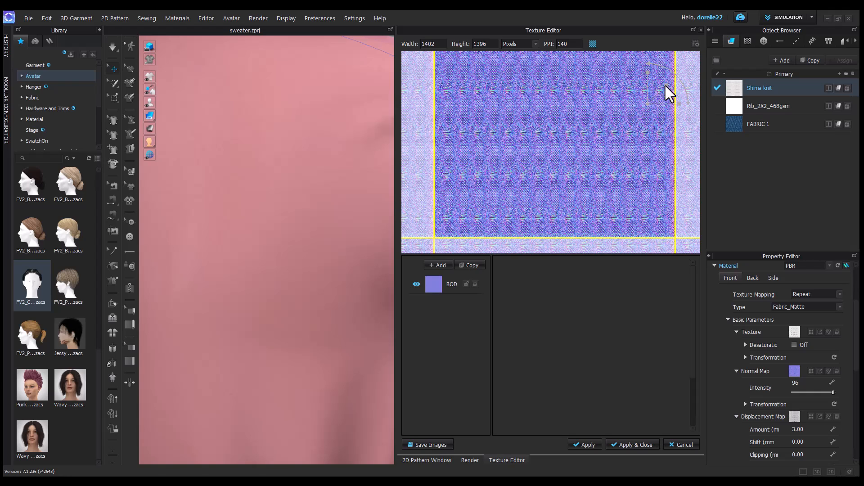
pyautogui.click(464, 285)
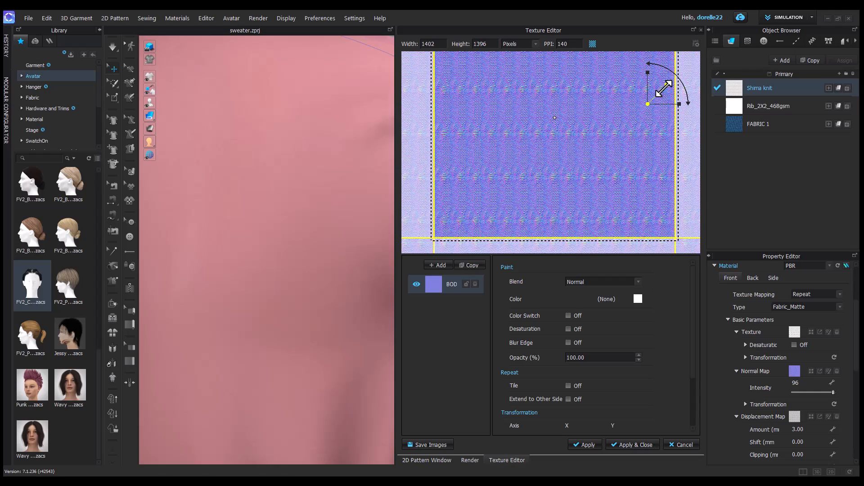
pyautogui.moveTo(663, 89); pyautogui.dragTo(665, 89)
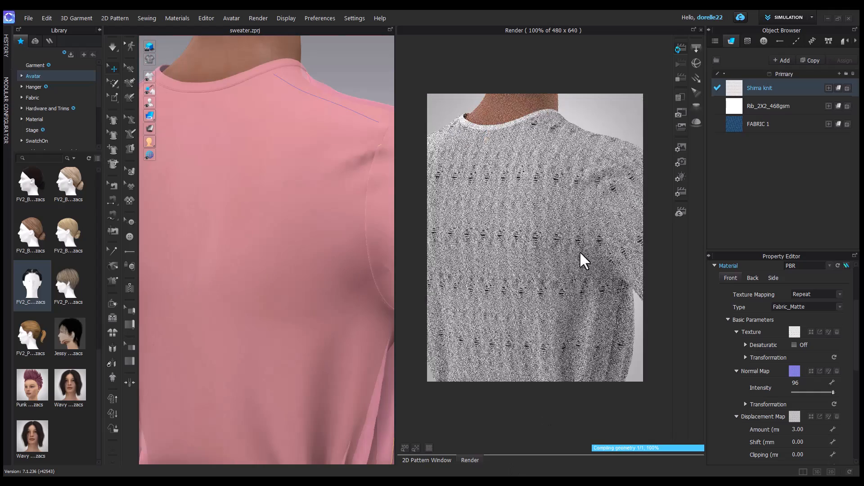
# Examine the rendered knit on the top's back and front, and the full outfit on the avatar.
pyautogui.scroll(-2, 599, 337)
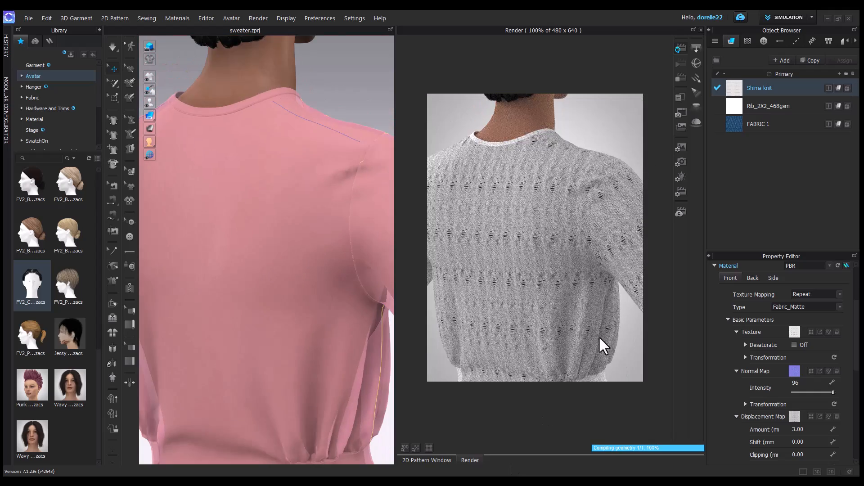
pyautogui.moveTo(599, 337); pyautogui.dragTo(615, 309, button='middle')
pyautogui.scroll(-1, 602, 316)
pyautogui.moveTo(602, 315); pyautogui.dragTo(515, 315, button='right')
pyautogui.scroll(-3, 598, 297)
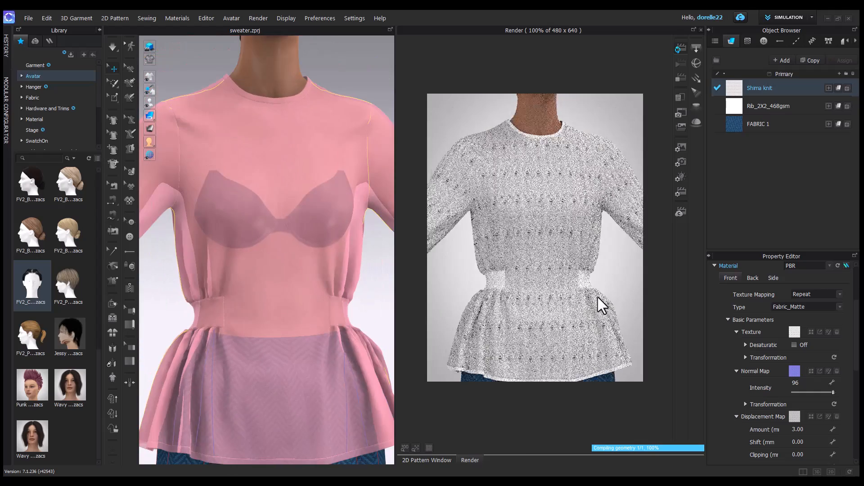
pyautogui.moveTo(601, 280); pyautogui.dragTo(515, 228, button='right')
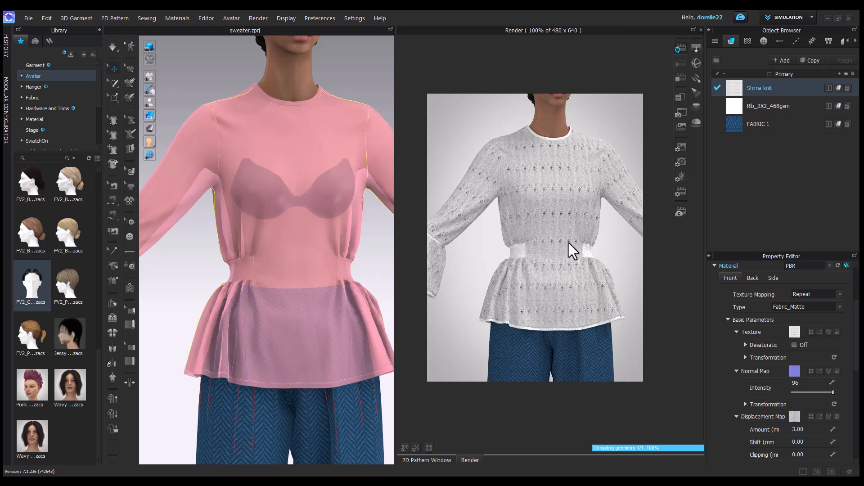
pyautogui.scroll(-5, 569, 243)
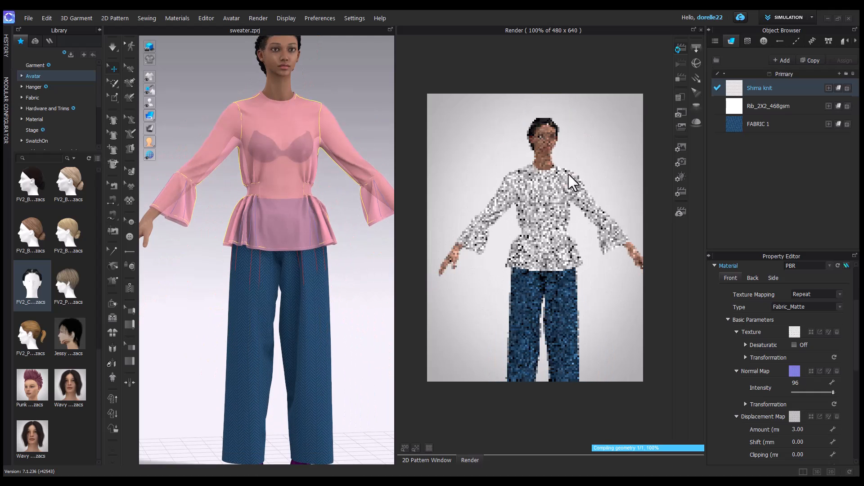
pyautogui.moveTo(571, 218); pyautogui.dragTo(363, 347, button='right')
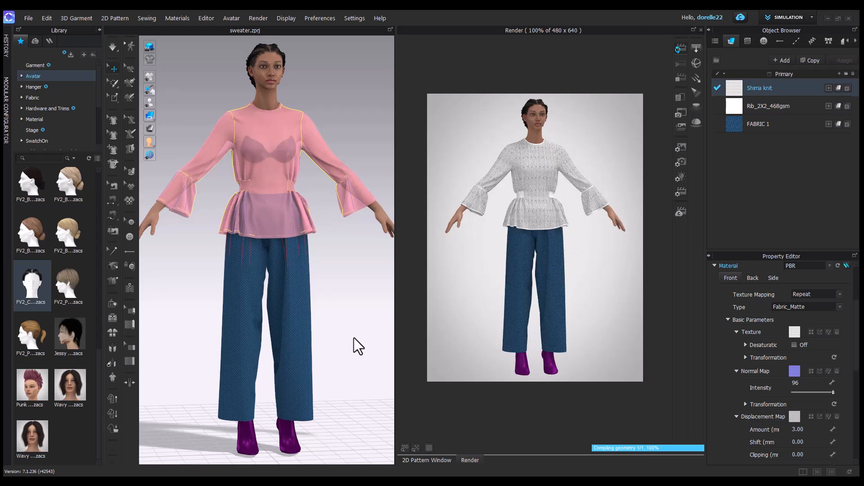
# Recolour the avatar's left shoe dark navy, #2B3042.
pyautogui.click(287, 444)
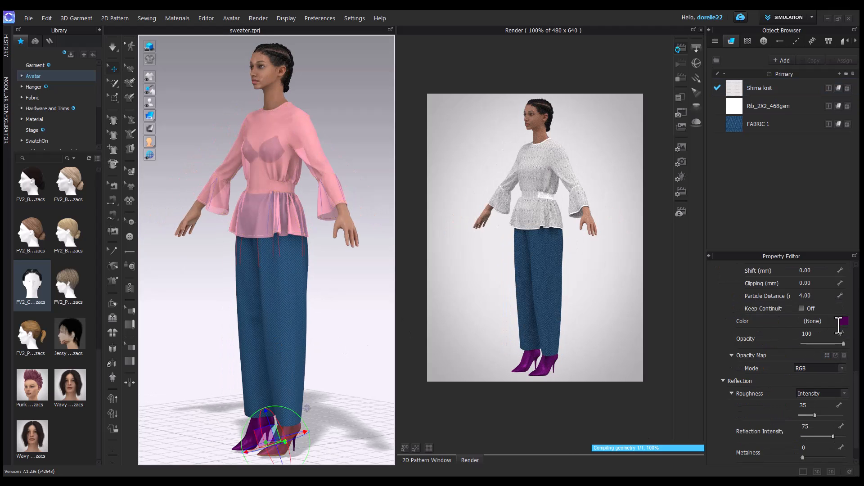
pyautogui.scroll(3, 833, 335)
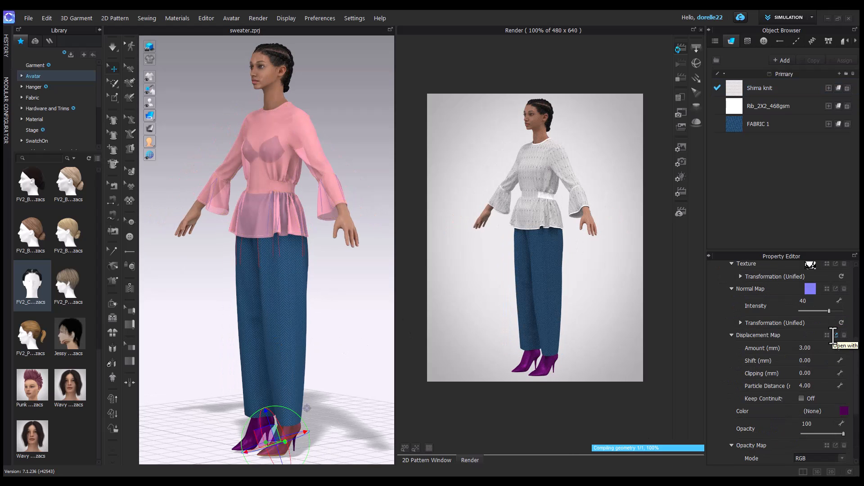
pyautogui.click(844, 411)
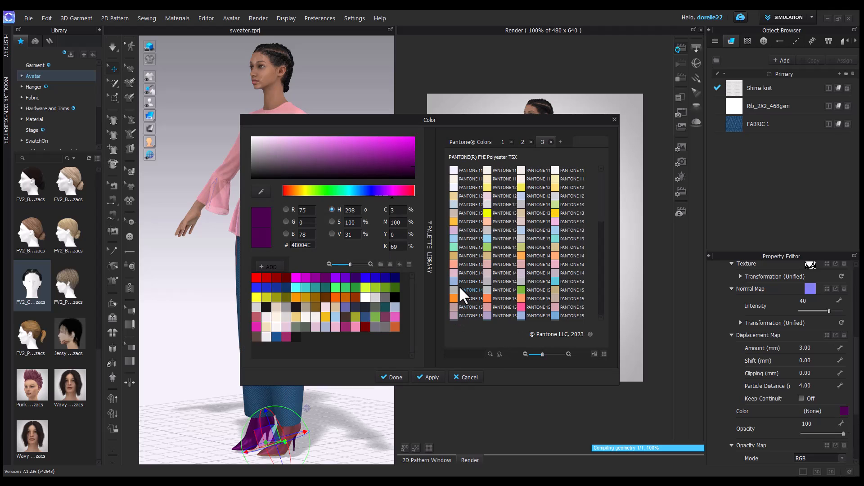
pyautogui.click(355, 307)
pyautogui.click(426, 377)
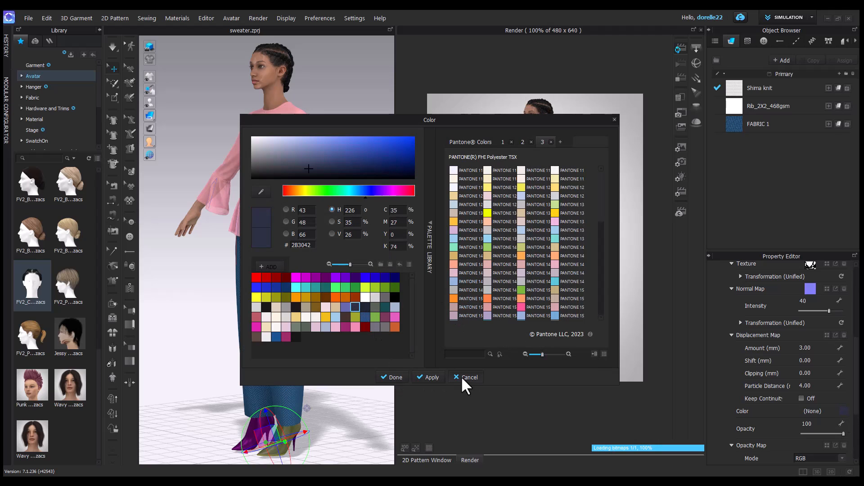
pyautogui.click(463, 377)
# Recolour the avatar's right shoe the same dark navy, #2B3042.
pyautogui.click(258, 428)
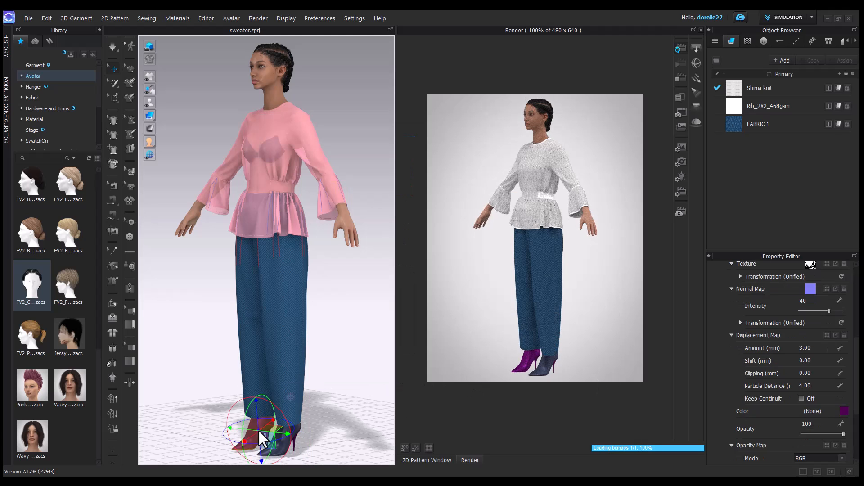
pyautogui.click(843, 411)
pyautogui.click(361, 309)
pyautogui.click(426, 377)
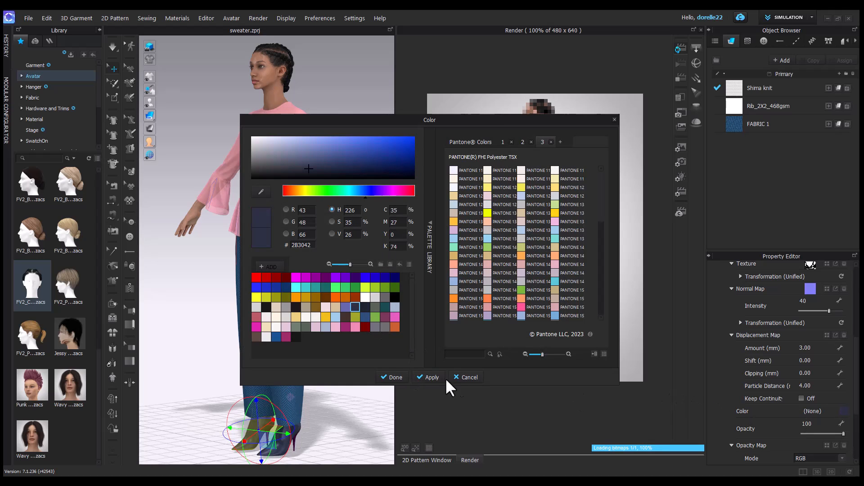
pyautogui.click(392, 377)
pyautogui.moveTo(338, 396); pyautogui.dragTo(408, 380, button='right')
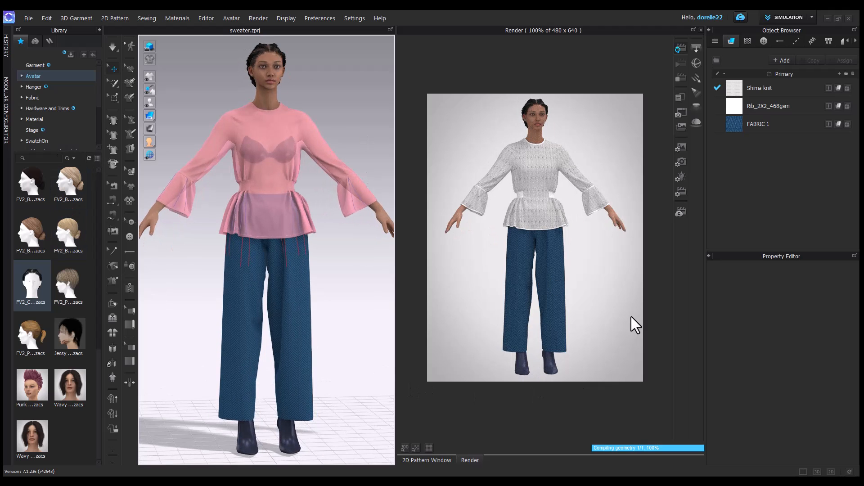
# Set the Rib_2X2_468gsm fabric's colour to Magenta 4, #620064.
pyautogui.click(791, 105)
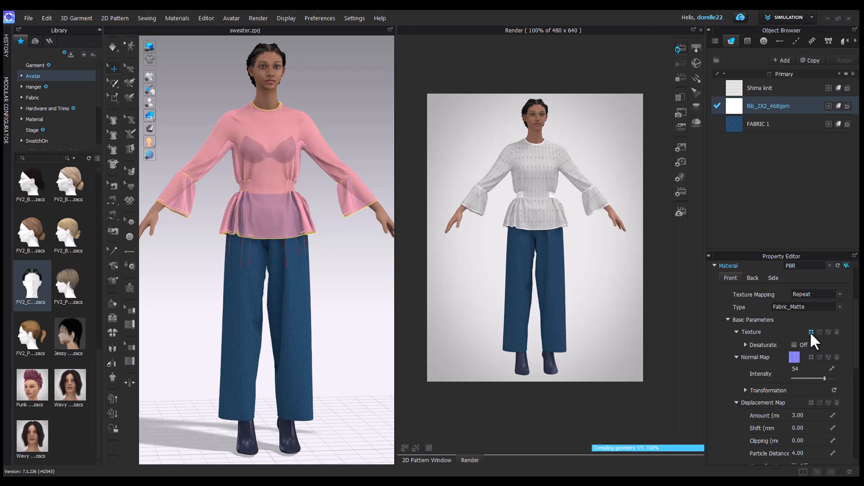
pyautogui.scroll(-3, 812, 381)
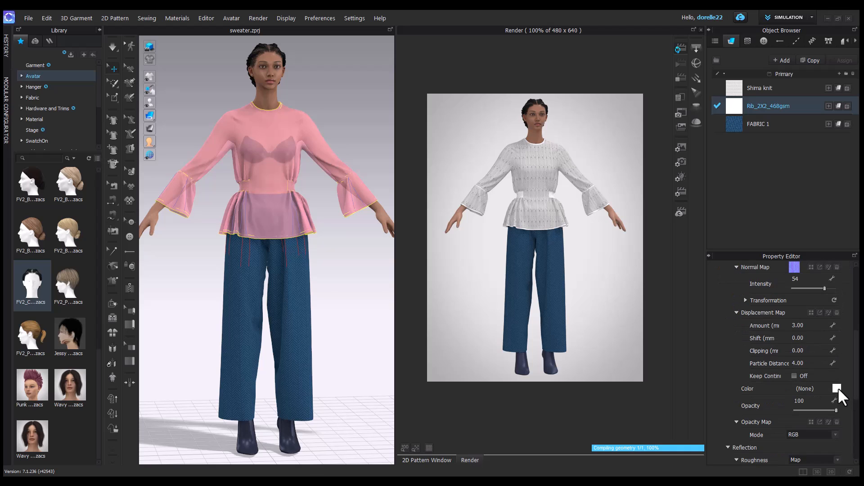
pyautogui.click(838, 388)
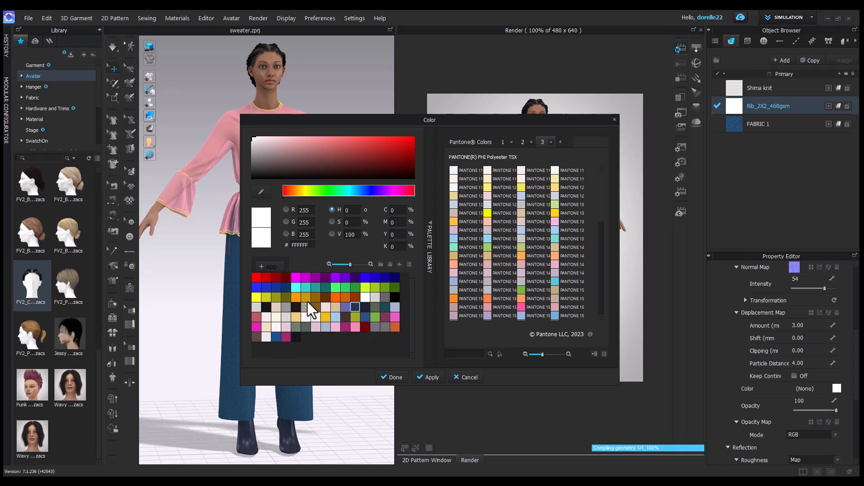
pyautogui.click(325, 277)
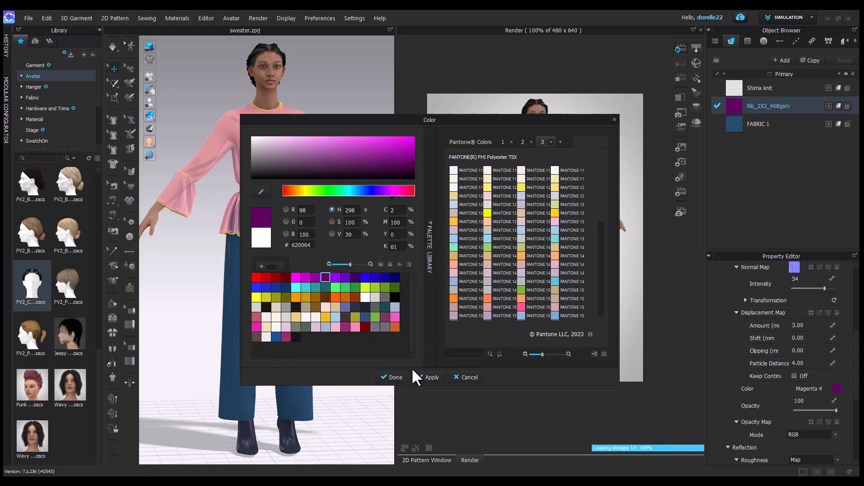
pyautogui.click(395, 378)
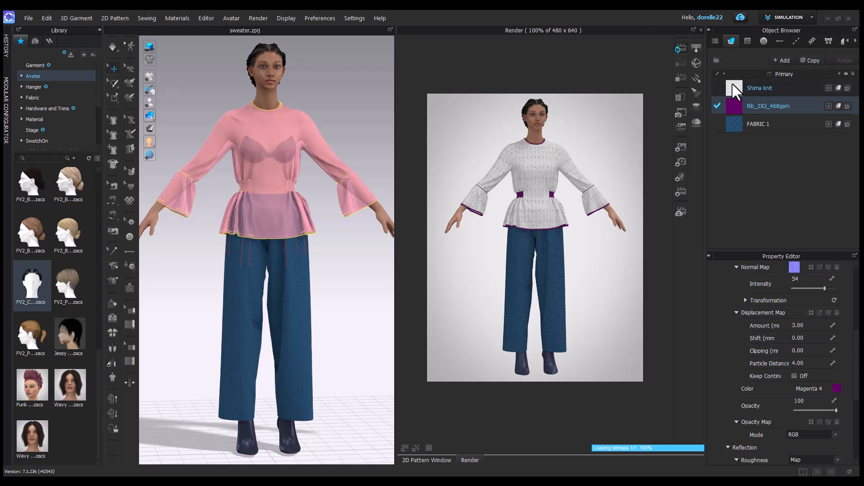
# Set the Shima knit fabric's colour to Magenta 4, #620064, and clear the selection.
pyautogui.click(762, 86)
pyautogui.click(837, 415)
pyautogui.click(325, 277)
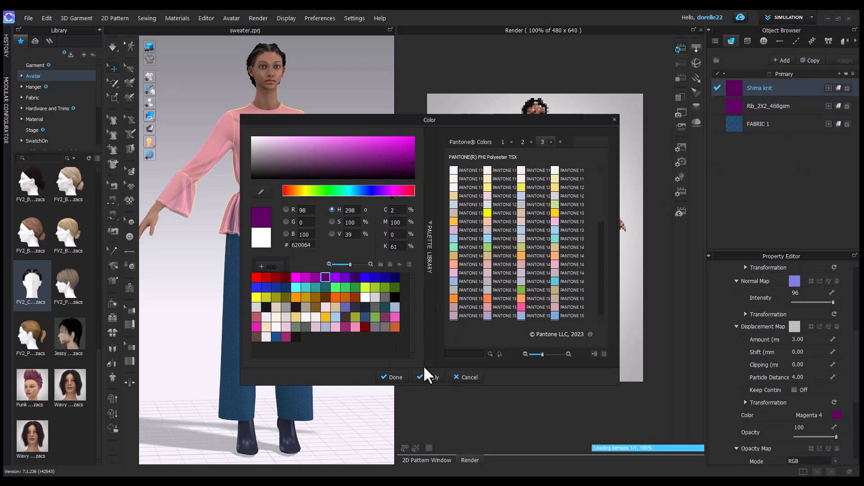
pyautogui.click(395, 378)
pyautogui.click(356, 339)
# Examine the recoloured top in the render from the side and close up from the front.
pyautogui.moveTo(603, 341); pyautogui.dragTo(490, 344, button='right')
pyautogui.scroll(5, 587, 244)
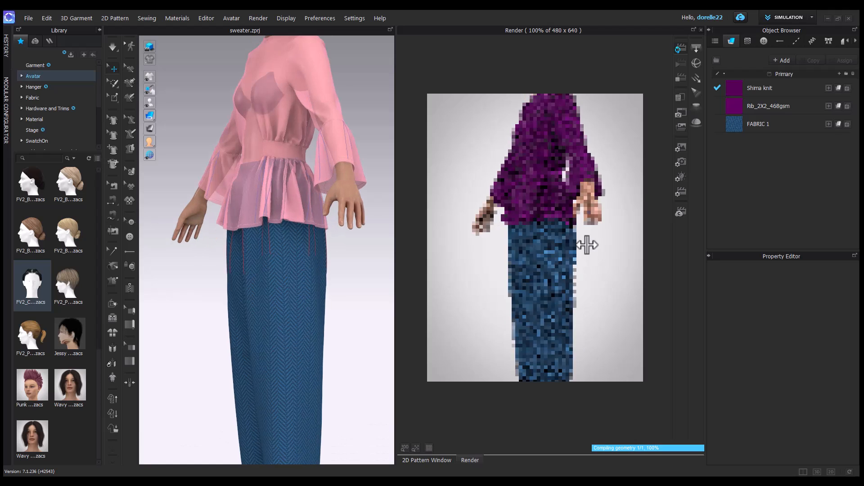
pyautogui.moveTo(346, 212); pyautogui.dragTo(334, 372, button='middle')
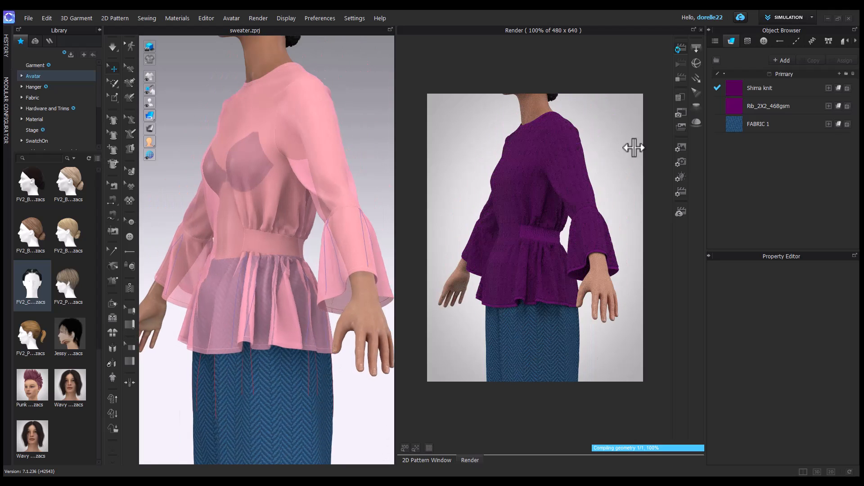
pyautogui.moveTo(628, 146); pyautogui.dragTo(687, 149, button='right')
pyautogui.moveTo(577, 240); pyautogui.dragTo(602, 305, button='middle')
pyautogui.scroll(3, 538, 243)
pyautogui.moveTo(538, 243); pyautogui.dragTo(576, 202, button='middle')
# Shrink the front and back bodice along the armholes with the Steam Brush at -9% shrinkage, 77 mm size and 27% hardness.
pyautogui.click(427, 460)
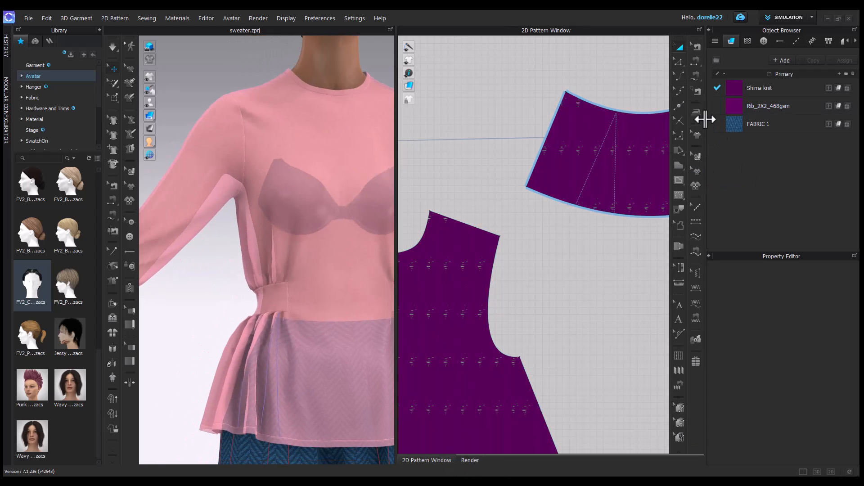
pyautogui.click(700, 110)
pyautogui.moveTo(490, 253)
pyautogui.mouseDown()
pyautogui.moveTo(481, 277)
pyautogui.moveTo(489, 259)
pyautogui.moveTo(499, 289)
pyautogui.moveTo(492, 271)
pyautogui.mouseUp()
pyautogui.scroll(-3, 558, 316)
pyautogui.moveTo(568, 308); pyautogui.dragTo(335, 359, button='middle')
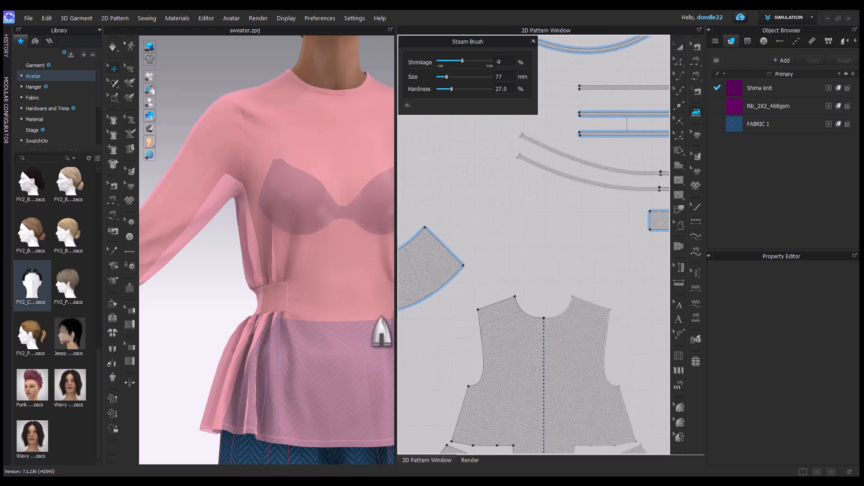
pyautogui.moveTo(483, 327); pyautogui.dragTo(493, 353)
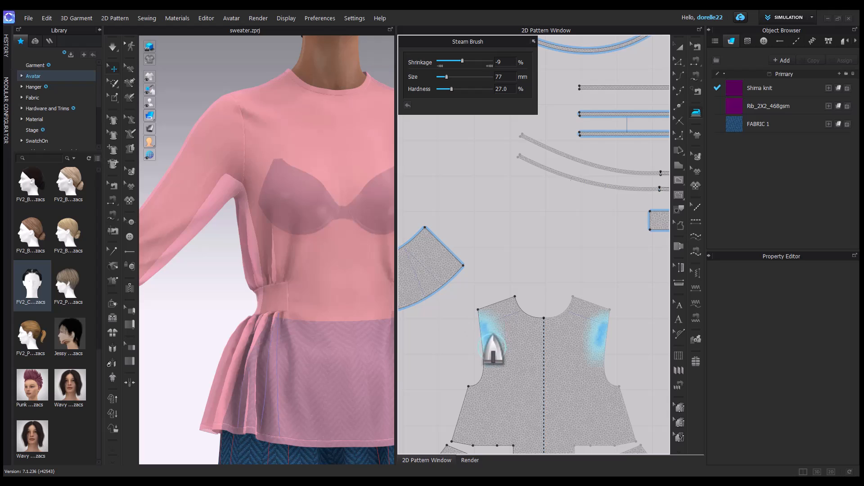
pyautogui.moveTo(500, 237); pyautogui.dragTo(756, 231, button='middle')
pyautogui.moveTo(525, 352); pyautogui.dragTo(558, 344, button='middle')
# Turn off the interactive render and start the garment simulation.
pyautogui.click(111, 46)
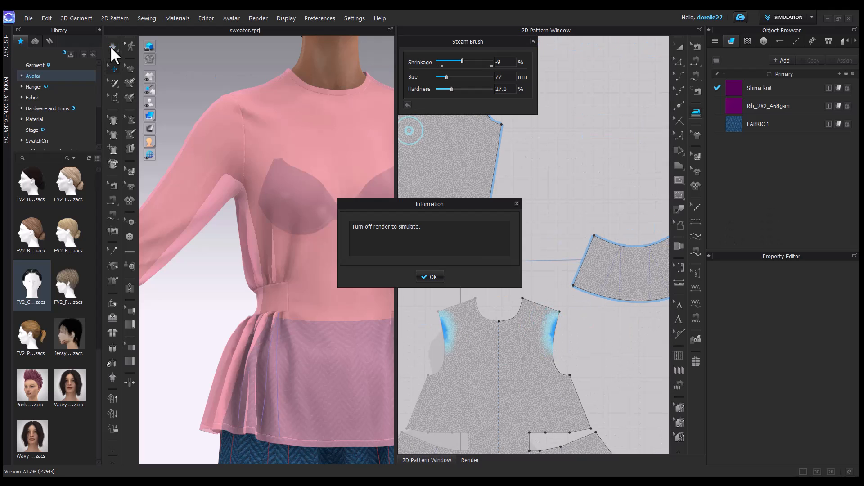
pyautogui.press('Return')
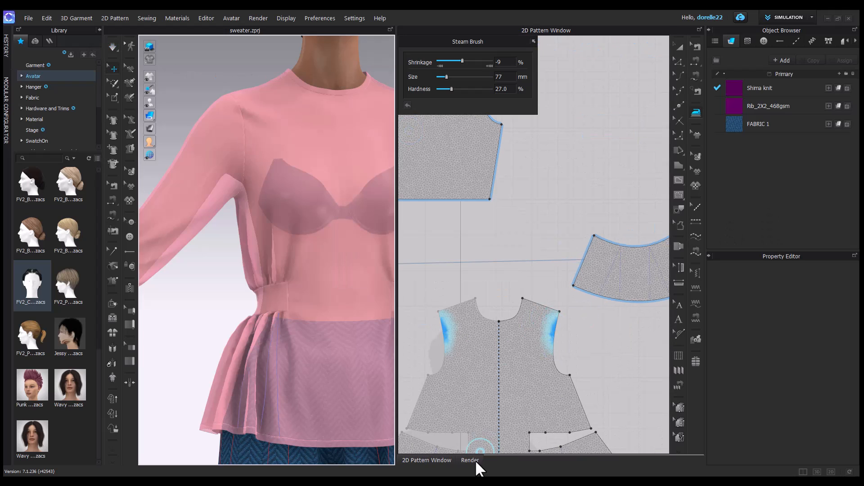
pyautogui.click(472, 462)
pyautogui.click(112, 47)
pyautogui.moveTo(286, 127); pyautogui.dragTo(249, 139, button='right')
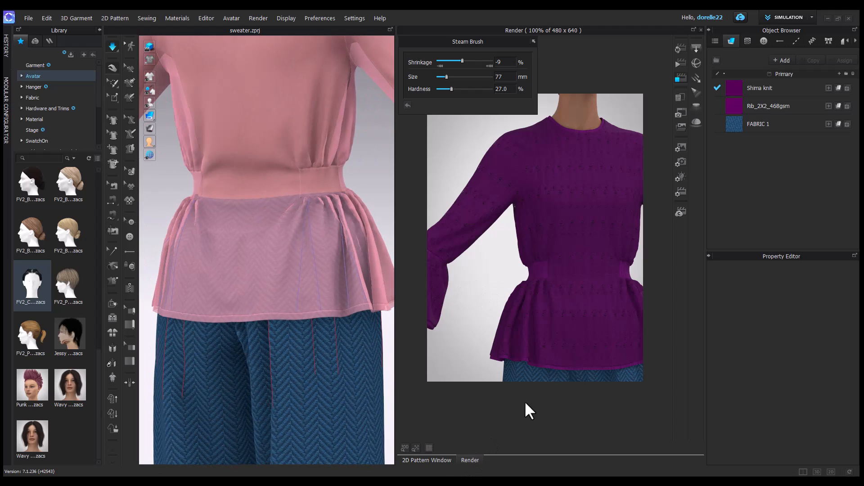
# Shrink the centre-front waist of the bodice with the Steam Brush at -9% and simulate the garment.
pyautogui.click(445, 463)
pyautogui.moveTo(590, 377); pyautogui.dragTo(460, 190, button='middle')
pyautogui.moveTo(644, 239); pyautogui.dragTo(495, 328, button='middle')
pyautogui.moveTo(530, 345)
pyautogui.mouseDown()
pyautogui.moveTo(566, 345)
pyautogui.moveTo(553, 339)
pyautogui.moveTo(531, 385)
pyautogui.moveTo(518, 331)
pyautogui.moveTo(538, 315)
pyautogui.mouseUp()
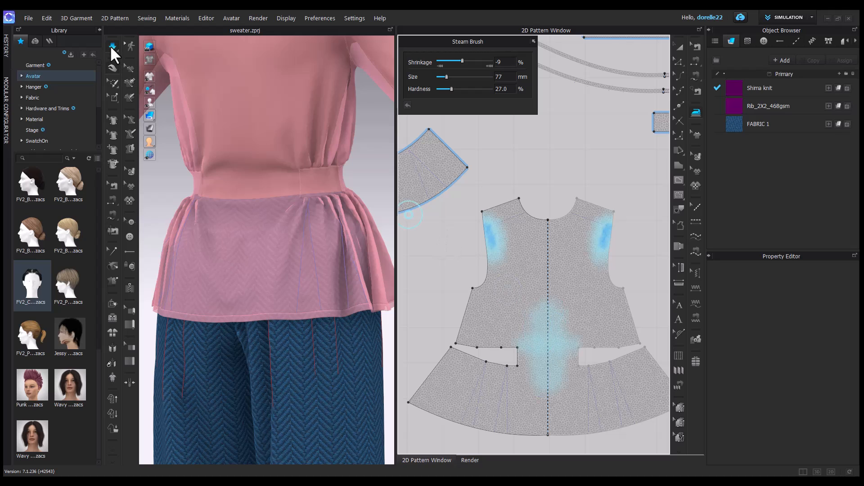
pyautogui.click(111, 47)
# Shrink the lower edge of the sleeve pattern above the flared cuff with the Steam Brush at -9%.
pyautogui.scroll(-4, 355, 184)
pyautogui.moveTo(354, 184); pyautogui.dragTo(366, 216, button='right')
pyautogui.moveTo(578, 137)
pyautogui.mouseDown(button='middle')
pyautogui.moveTo(765, 270)
pyautogui.moveTo(812, 280)
pyautogui.mouseUp(button='middle')
pyautogui.moveTo(429, 229)
pyautogui.mouseDown()
pyautogui.moveTo(517, 228)
pyautogui.moveTo(442, 229)
pyautogui.mouseUp()
pyautogui.scroll(-2, 367, 274)
pyautogui.moveTo(288, 43); pyautogui.dragTo(189, 70, button='middle')
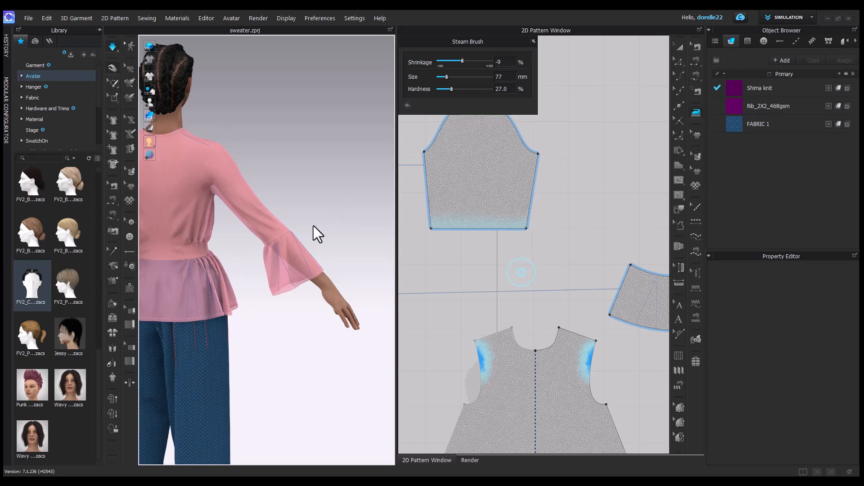
# Tug the sleeve into shape on the simulating avatar and clear the selection.
pyautogui.click(285, 227)
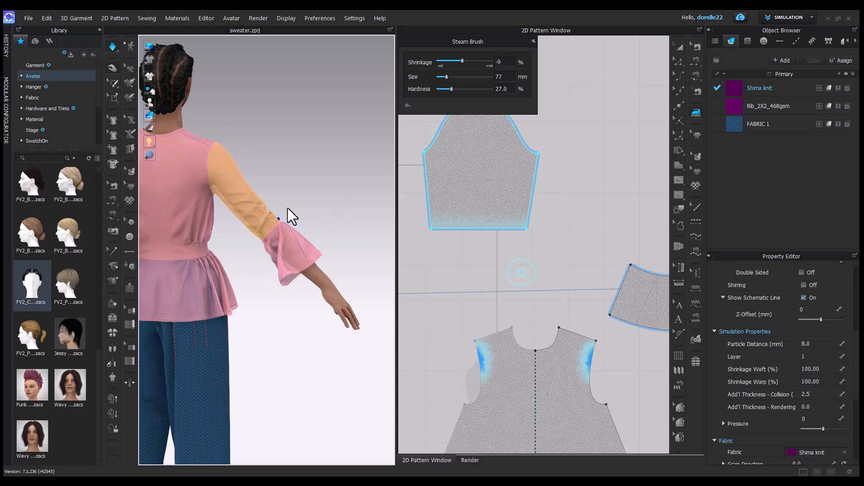
pyautogui.click(349, 221)
pyautogui.moveTo(349, 221); pyautogui.dragTo(255, 220, button='right')
pyautogui.click(352, 180)
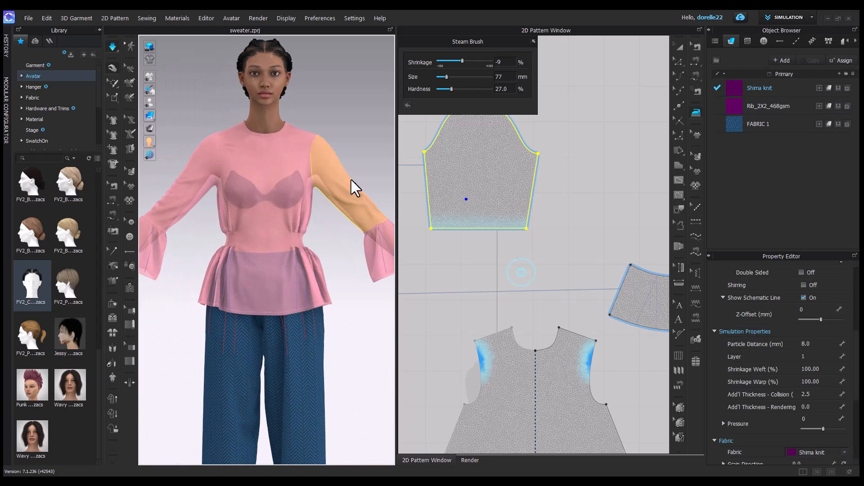
pyautogui.click(362, 239)
# Show the avatar's full outfit and open the avatar pose folder in the library.
pyautogui.scroll(-4, 364, 187)
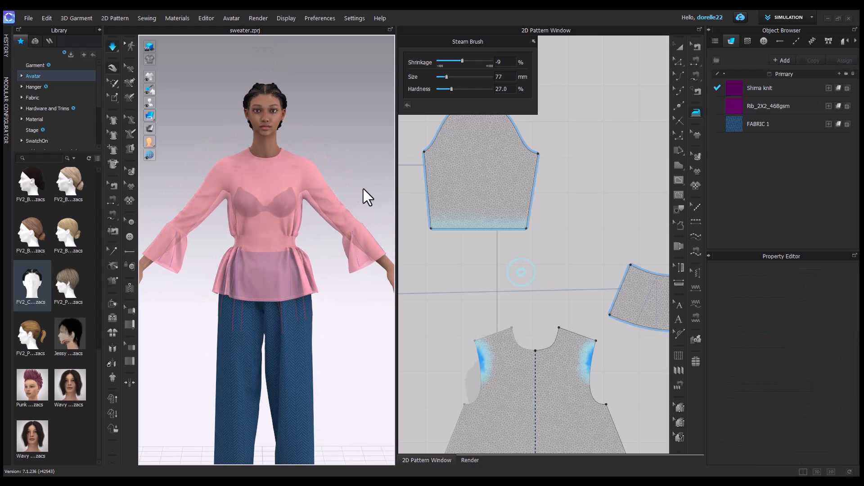
pyautogui.moveTo(347, 316); pyautogui.dragTo(335, 220, button='middle')
pyautogui.click(54, 76)
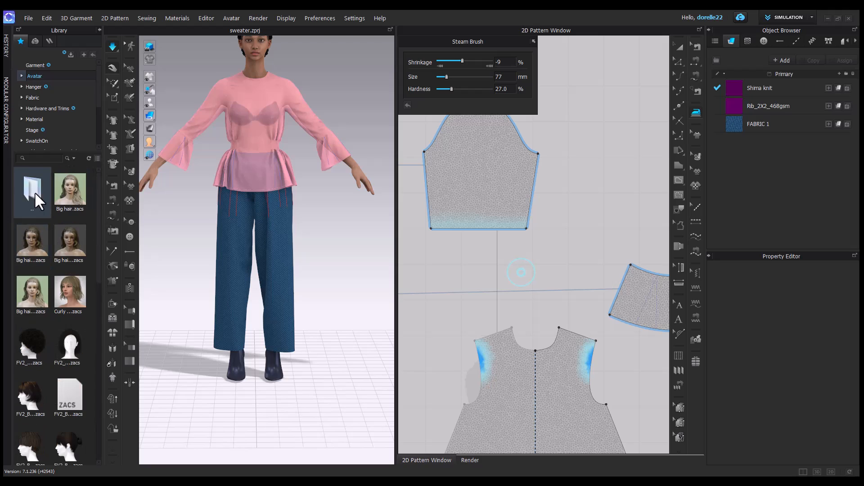
pyautogui.doubleClick(31, 359)
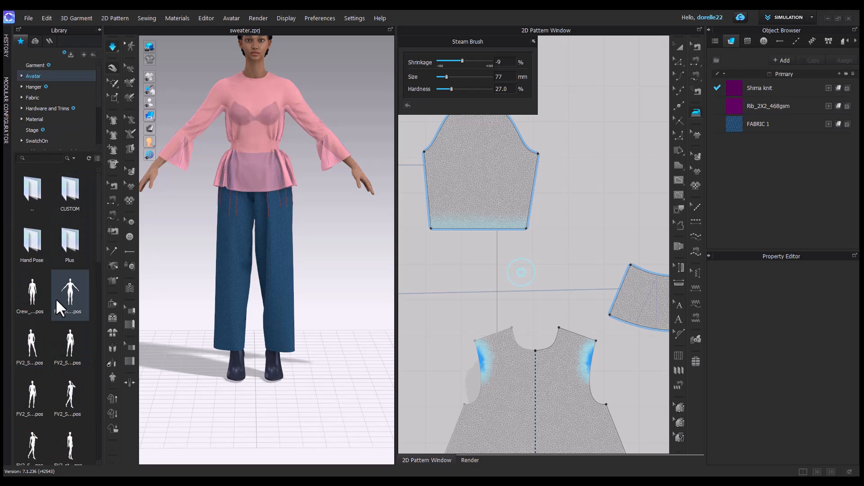
# Try the first FV2_S standing pose on the avatar and check the outfit's drape.
pyautogui.doubleClick(38, 352)
pyautogui.click(435, 281)
pyautogui.moveTo(354, 248); pyautogui.dragTo(347, 284, button='middle')
pyautogui.moveTo(345, 282); pyautogui.dragTo(737, 270, button='right')
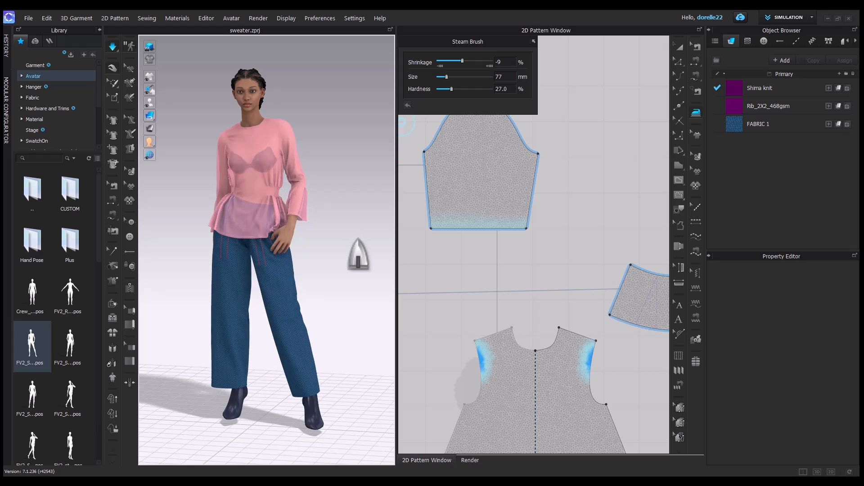
pyautogui.moveTo(322, 290); pyautogui.dragTo(328, 245, button='right')
# Try the second FV2_S standing pose on the avatar.
pyautogui.doubleClick(72, 345)
pyautogui.click(441, 288)
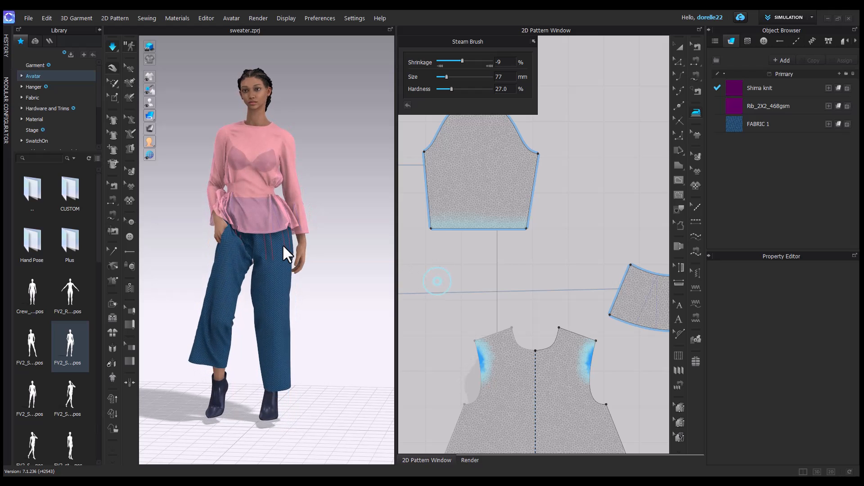
pyautogui.moveTo(335, 259)
pyautogui.mouseDown(button='right')
pyautogui.moveTo(471, 261)
pyautogui.moveTo(336, 269)
pyautogui.mouseUp(button='right')
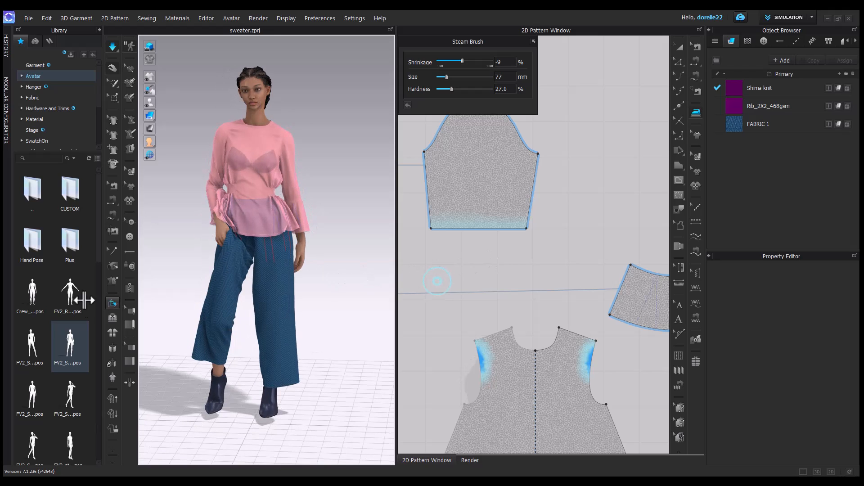
# Try the Crew pose on the avatar with its arms hanging at its sides.
pyautogui.doubleClick(76, 297)
pyautogui.doubleClick(38, 296)
pyautogui.click(428, 285)
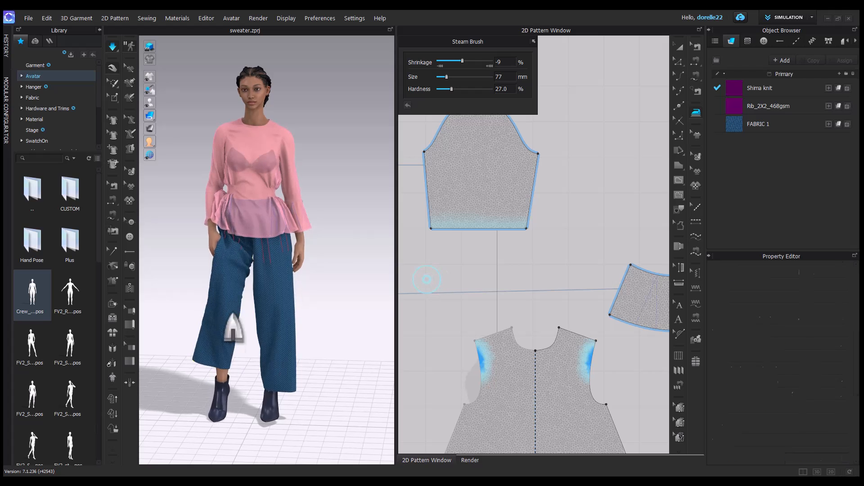
pyautogui.click(254, 373)
pyautogui.scroll(-4, 558, 333)
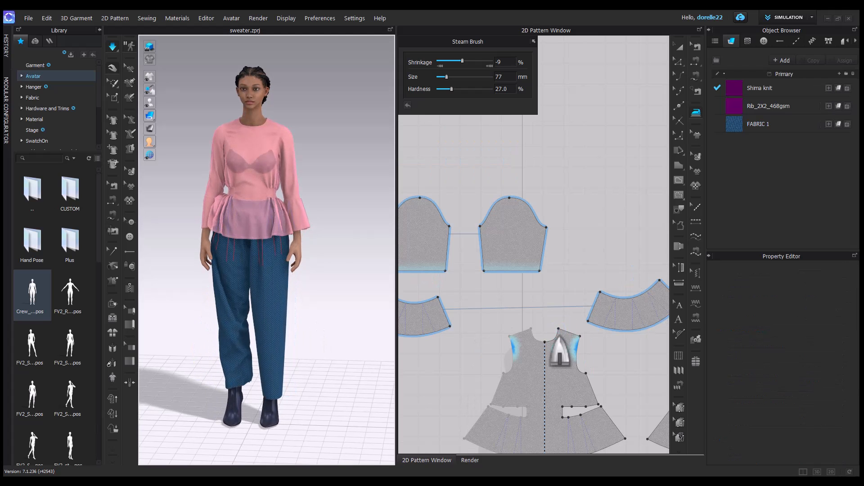
# Tug the trouser leg and the top's peplum into place on both sides during simulation.
pyautogui.moveTo(244, 381); pyautogui.dragTo(258, 382)
pyautogui.moveTo(316, 341); pyautogui.dragTo(491, 310, button='right')
pyautogui.moveTo(296, 223); pyautogui.dragTo(317, 279)
pyautogui.moveTo(317, 278); pyautogui.dragTo(158, 273, button='right')
pyautogui.moveTo(219, 235); pyautogui.dragTo(220, 297)
pyautogui.scroll(4, 258, 203)
pyautogui.moveTo(258, 201); pyautogui.dragTo(351, 201, button='middle')
pyautogui.moveTo(351, 200); pyautogui.dragTo(468, 211, button='right')
# Show the avatar's X-ray joints and rotate both shoulder joints to move the arms away from the body.
pyautogui.moveTo(149, 102)
pyautogui.click(202, 104)
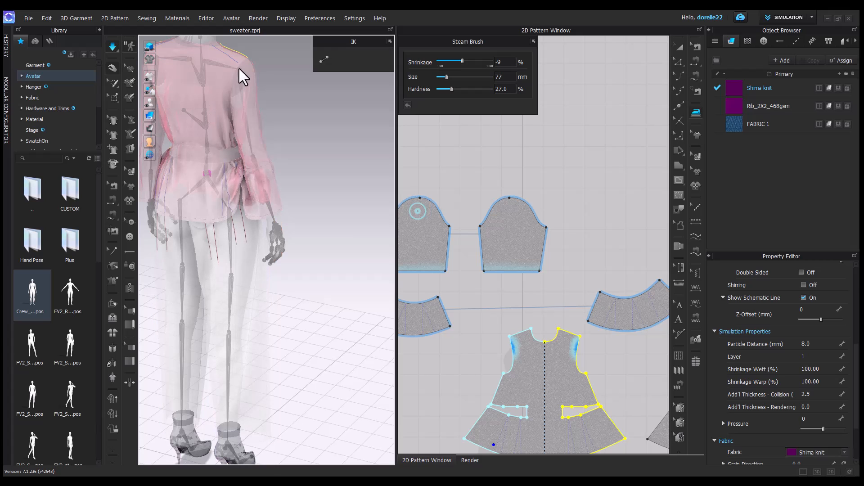
pyautogui.click(243, 69)
pyautogui.moveTo(271, 72); pyautogui.dragTo(271, 66)
pyautogui.moveTo(259, 162); pyautogui.dragTo(266, 83, button='right')
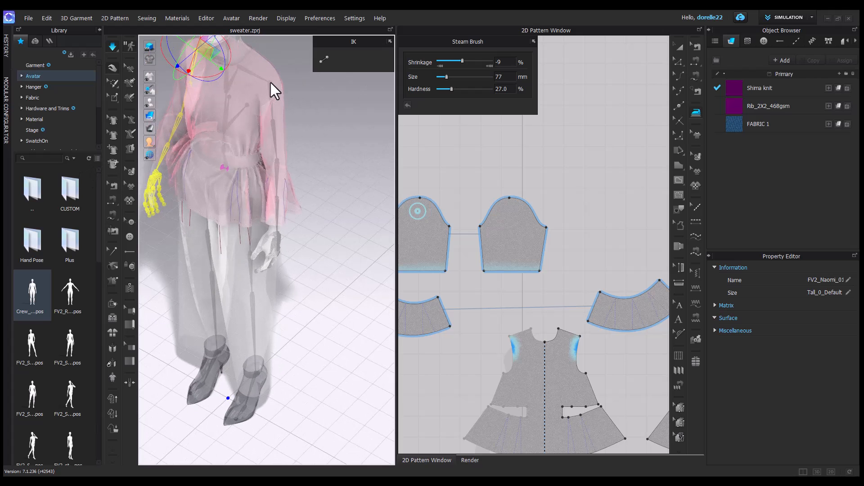
pyautogui.click(271, 82)
pyautogui.moveTo(298, 83); pyautogui.dragTo(297, 80)
pyautogui.click(324, 154)
pyautogui.moveTo(324, 154); pyautogui.dragTo(336, 135, button='right')
# Hide the avatar's X-ray joints and simulate the garment with the moved arms.
pyautogui.click(110, 45)
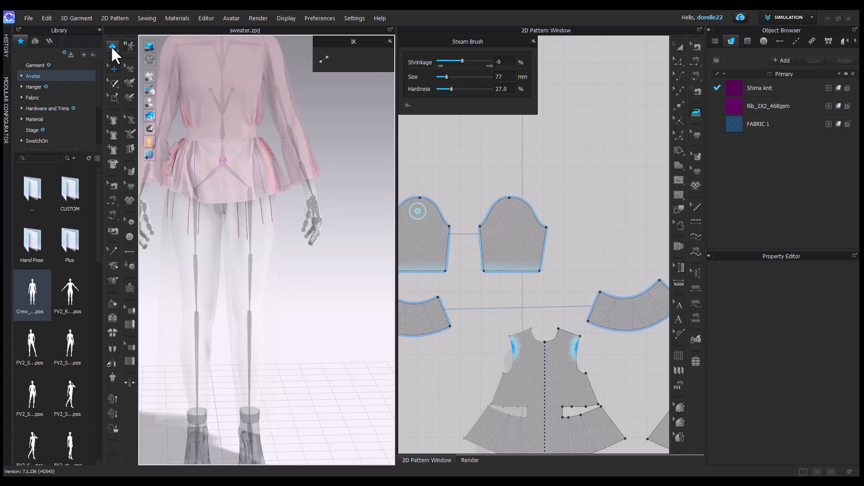
pyautogui.click(163, 101)
pyautogui.click(163, 101)
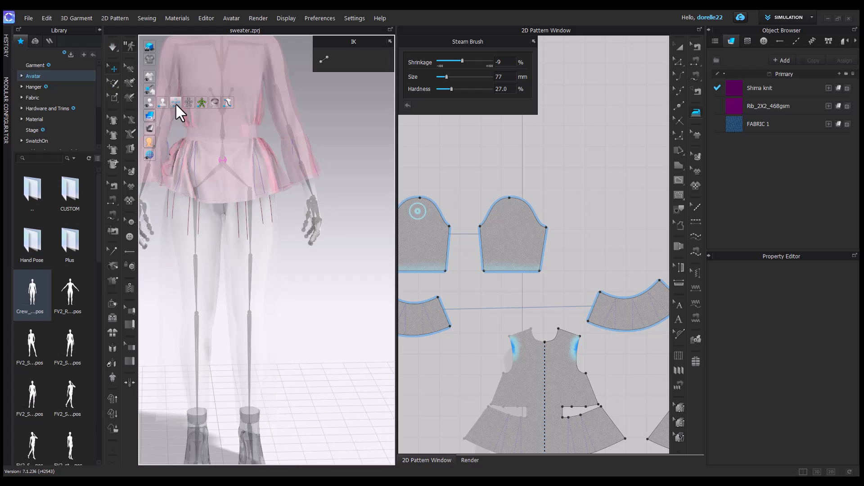
pyautogui.click(202, 103)
pyautogui.moveTo(175, 190); pyautogui.dragTo(226, 175, button='middle')
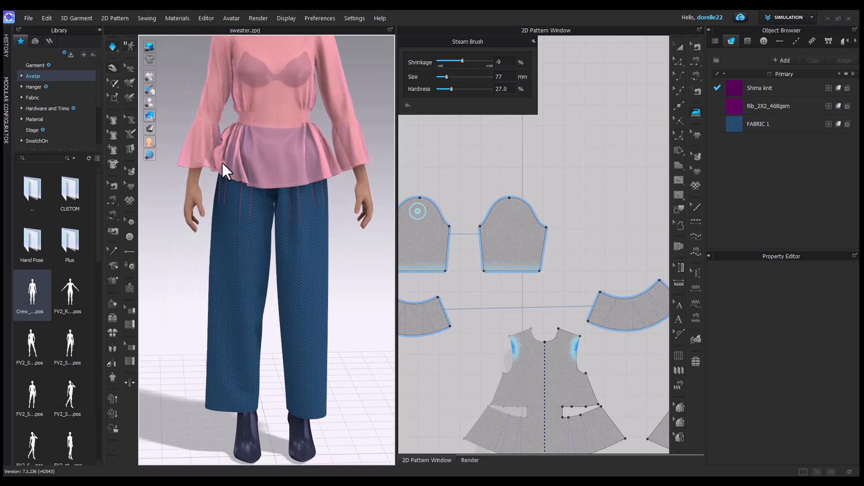
# Pull the peplum free of the arms at both sides of the hips while simulating.
pyautogui.click(217, 169)
pyautogui.moveTo(240, 199); pyautogui.dragTo(399, 198, button='right')
pyautogui.moveTo(334, 153); pyautogui.dragTo(379, 164)
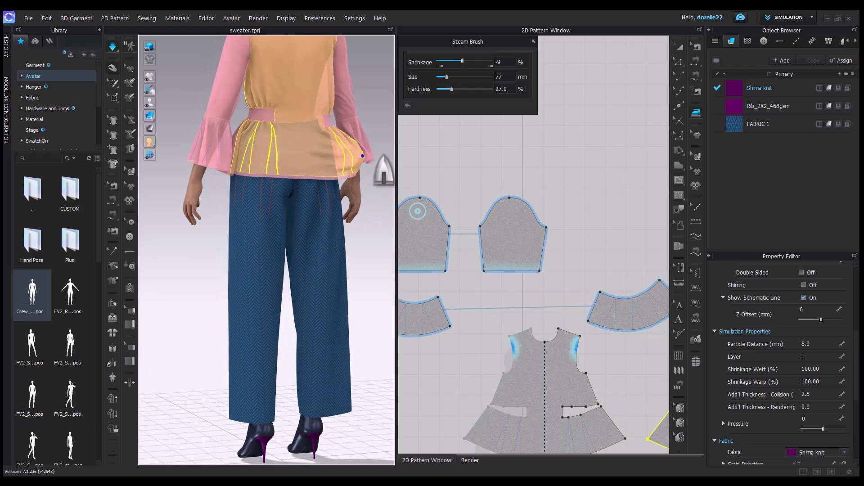
pyautogui.moveTo(366, 174); pyautogui.dragTo(247, 232, button='right')
pyautogui.moveTo(260, 156); pyautogui.dragTo(314, 177)
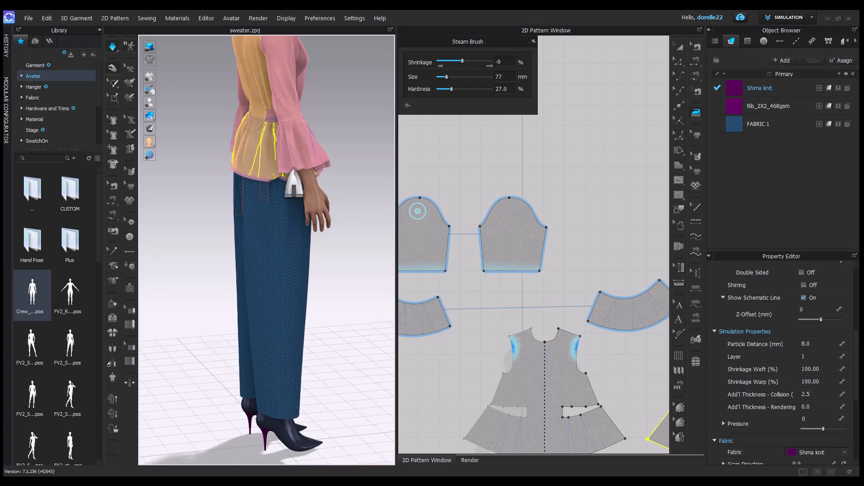
# Apply the second FV2_S standing pose to the avatar.
pyautogui.moveTo(340, 166); pyautogui.dragTo(214, 178, button='right')
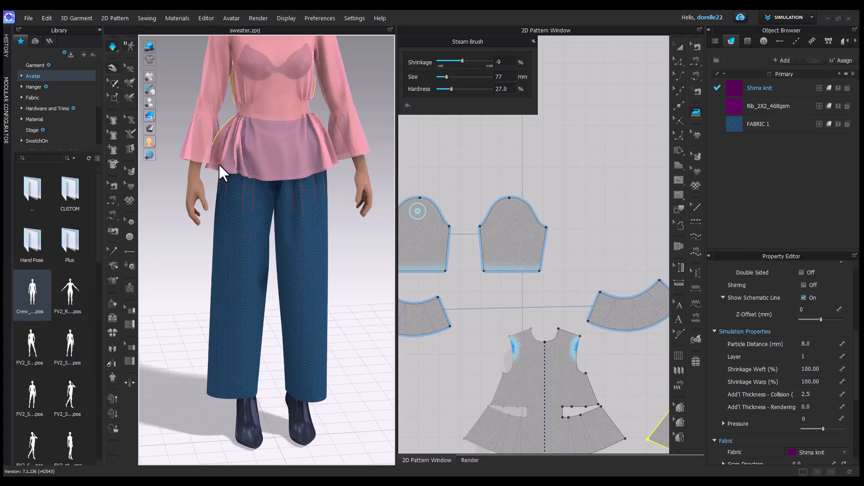
pyautogui.doubleClick(72, 351)
pyautogui.click(433, 281)
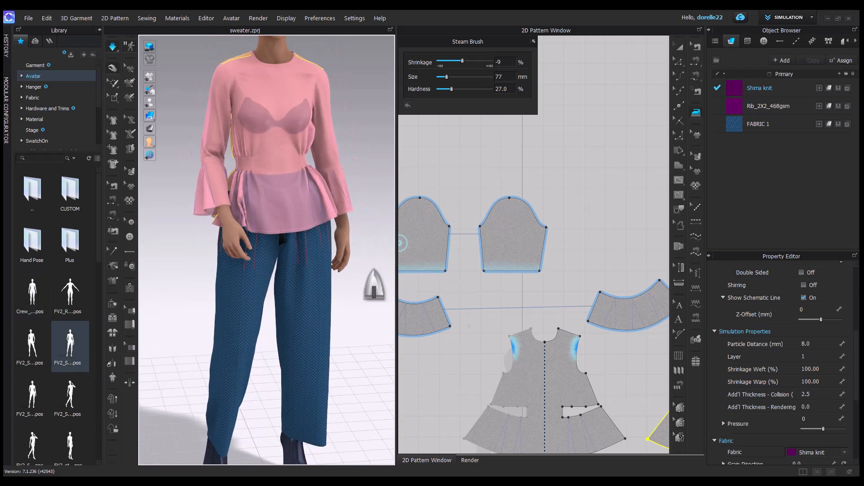
# Sew the two front crotch curves of the trousers together with Segment Sewing.
pyautogui.moveTo(506, 309); pyautogui.dragTo(545, 144, button='middle')
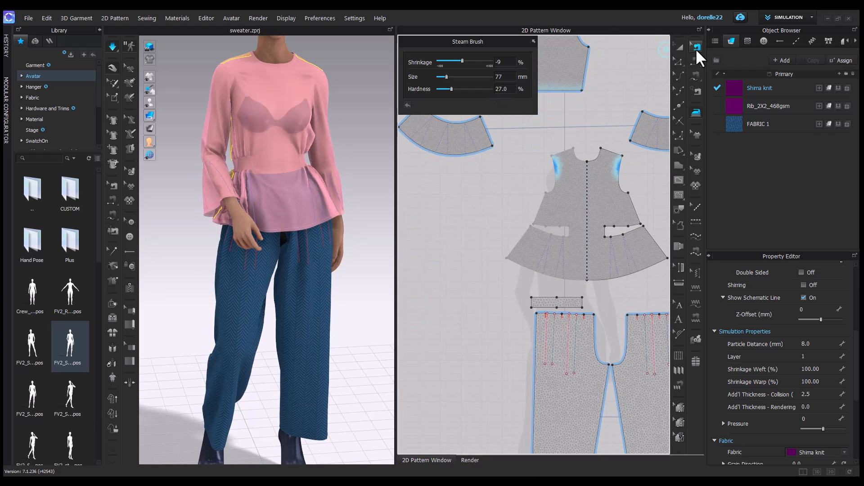
pyautogui.click(697, 47)
pyautogui.click(696, 61)
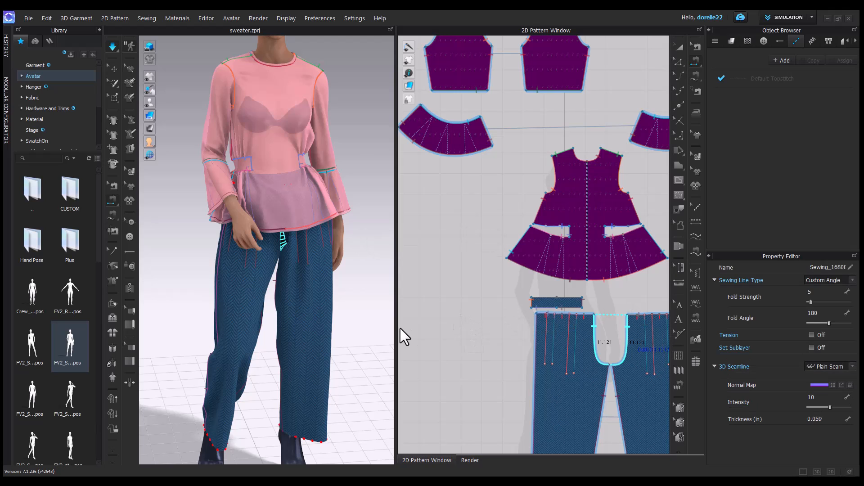
pyautogui.scroll(-2, 401, 328)
pyautogui.scroll(3, 637, 317)
pyautogui.click(475, 274)
pyautogui.click(505, 274)
# Simulate the newly sewn trousers and check their drape from the side and front.
pyautogui.click(114, 47)
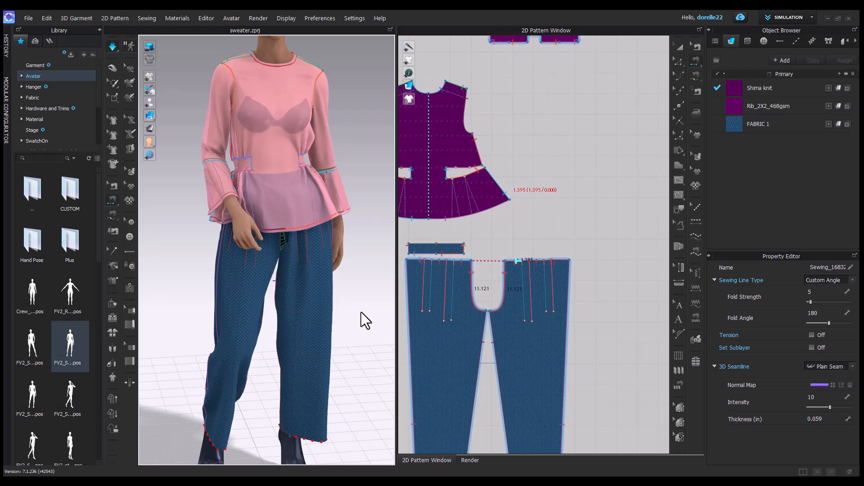
pyautogui.press('space')
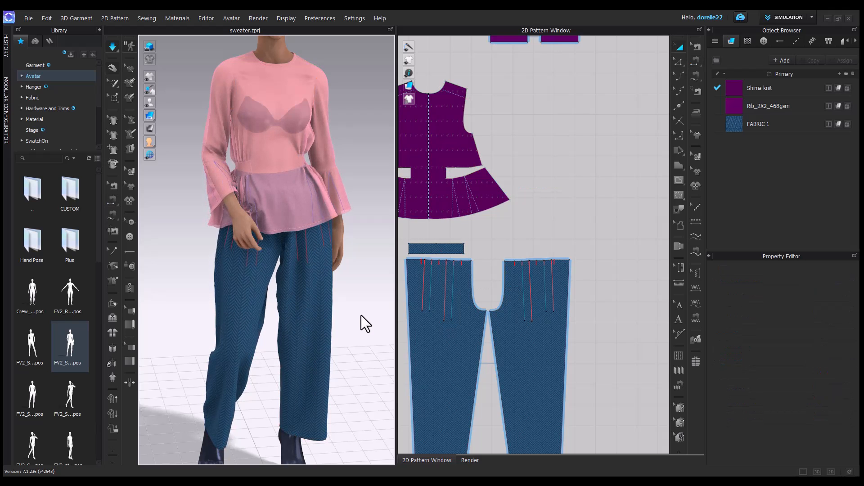
pyautogui.moveTo(360, 315); pyautogui.dragTo(201, 177, button='right')
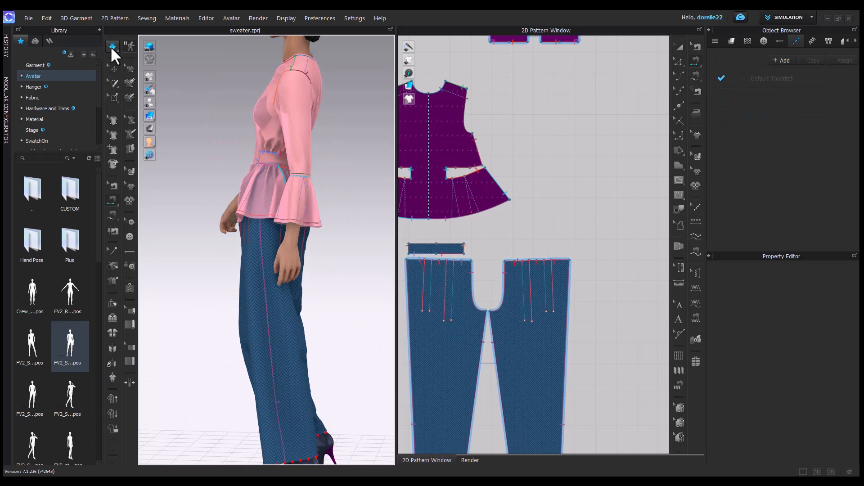
pyautogui.moveTo(182, 323); pyautogui.dragTo(280, 335, button='right')
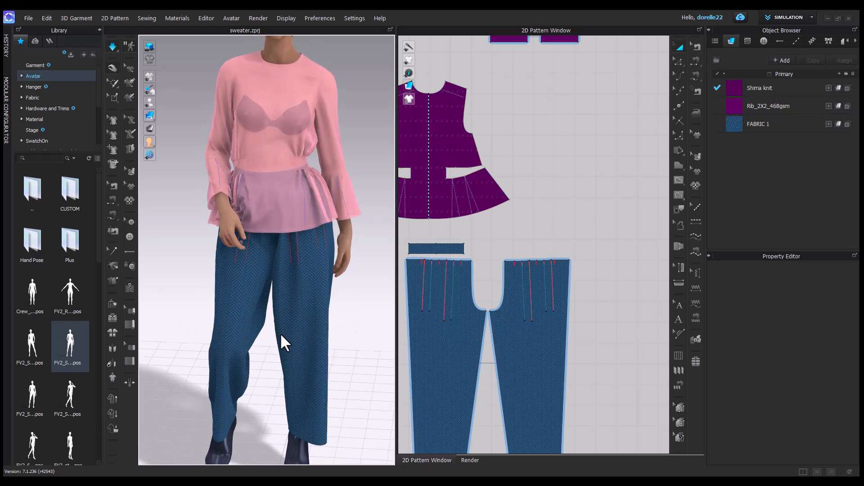
# Show the avatar's X-ray joints and rotate the right shoulder joint to adjust the arm against the peplum.
pyautogui.moveTo(171, 100)
pyautogui.click(201, 102)
pyautogui.click(232, 71)
pyautogui.moveTo(263, 56); pyautogui.dragTo(264, 55)
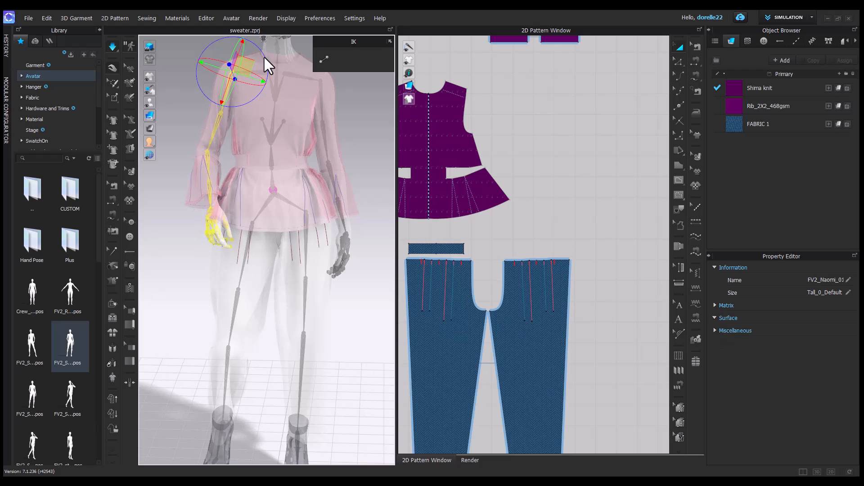
pyautogui.click(357, 134)
pyautogui.moveTo(358, 150); pyautogui.dragTo(176, 98, button='right')
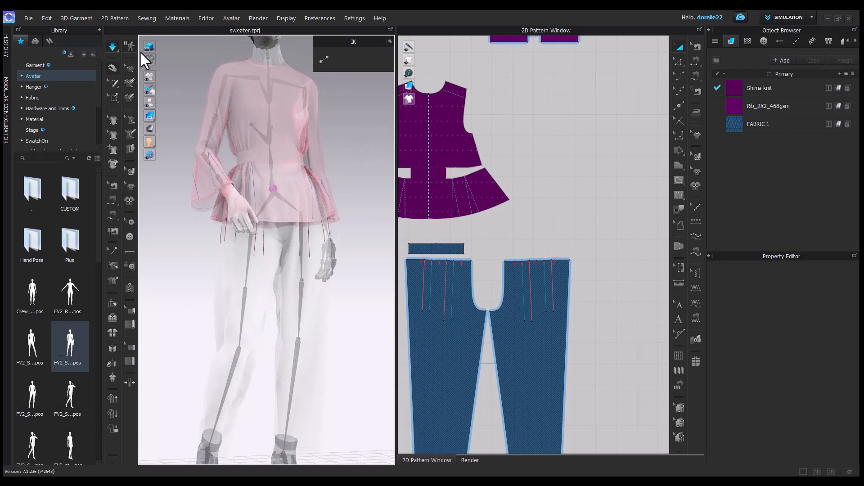
# Hide the X-ray joints and recolour the avatar's left boot to navy #203448, sampled from the trousers.
pyautogui.click(201, 102)
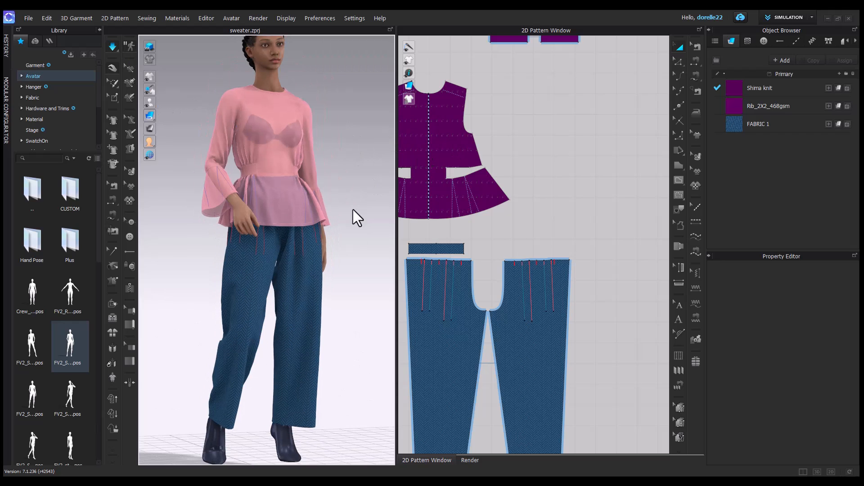
pyautogui.click(282, 438)
pyautogui.scroll(5, 313, 387)
pyautogui.scroll(-5, 827, 407)
pyautogui.click(842, 411)
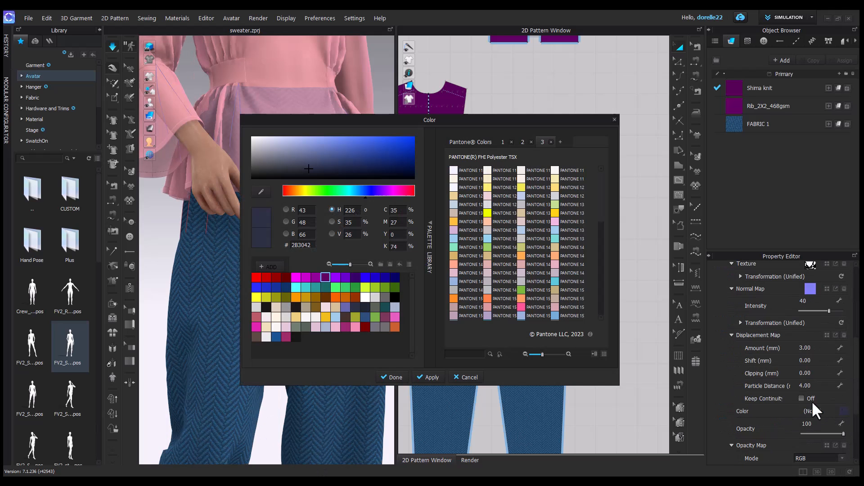
pyautogui.click(213, 234)
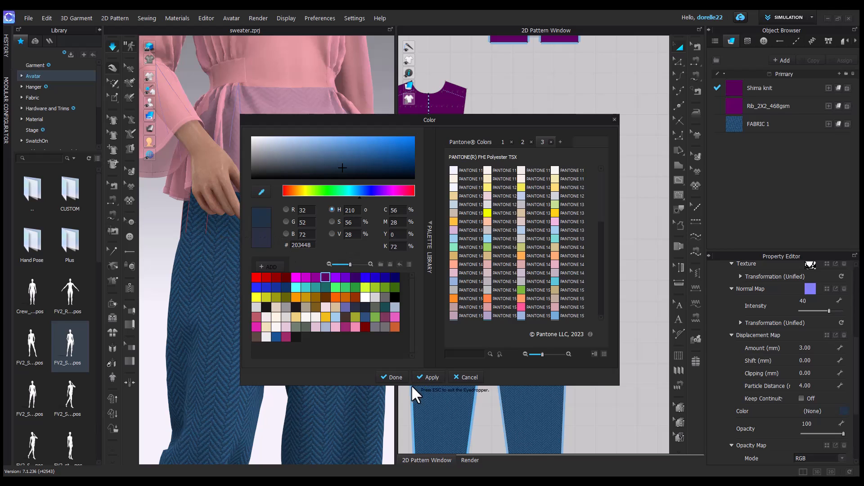
pyautogui.click(392, 377)
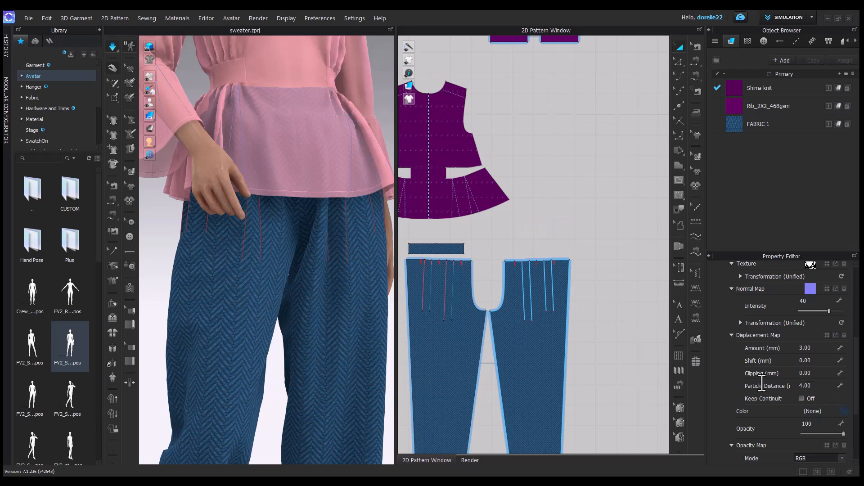
# Recolour the avatar's right boot with the same saved navy swatch as the left boot.
pyautogui.scroll(5, 592, 297)
pyautogui.moveTo(644, 333); pyautogui.dragTo(664, 361, button='middle')
pyautogui.moveTo(350, 352); pyautogui.dragTo(379, 125, button='middle')
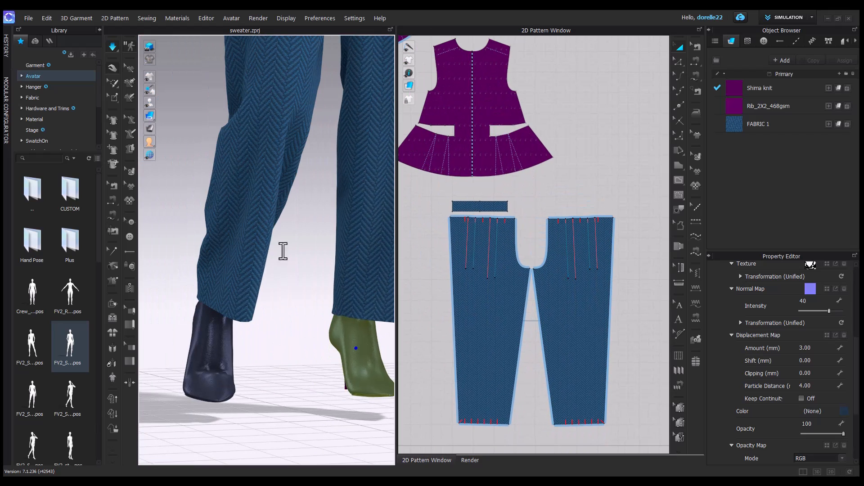
pyautogui.click(225, 343)
pyautogui.click(844, 411)
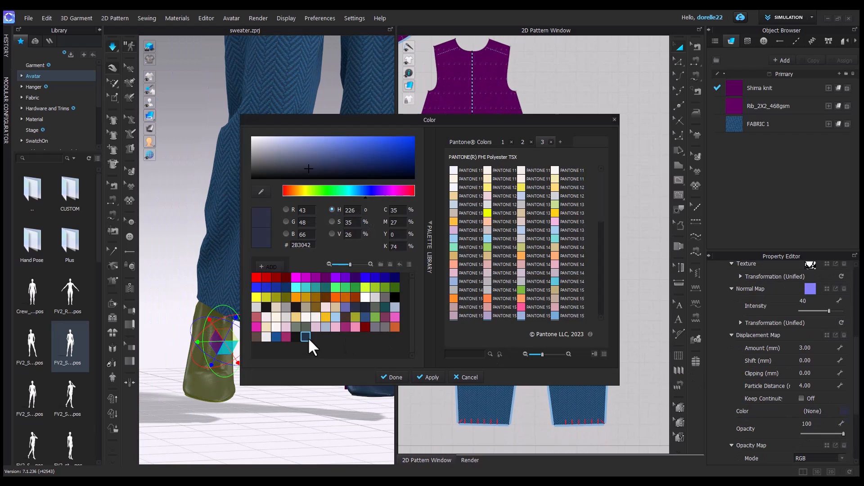
pyautogui.click(394, 377)
# Examine the recoloured boots, their heels and the full outfit from several angles.
pyautogui.click(301, 375)
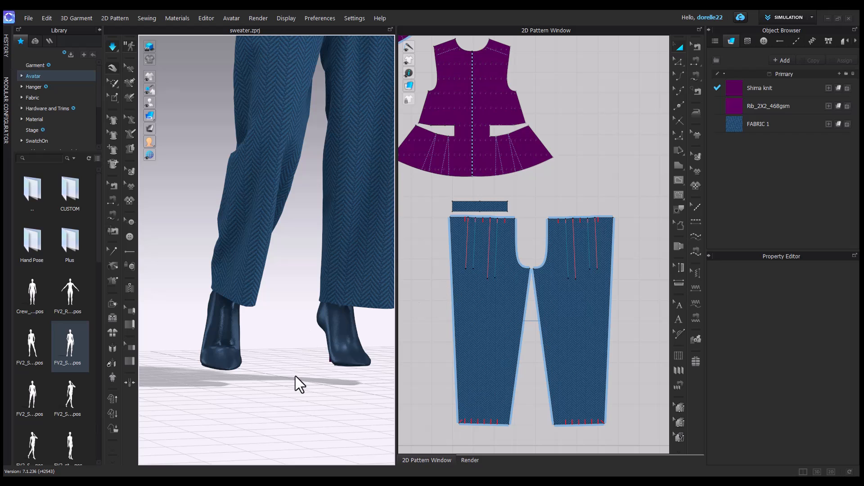
pyautogui.moveTo(293, 361); pyautogui.dragTo(296, 325, button='right')
pyautogui.moveTo(251, 377); pyautogui.dragTo(283, 374, button='right')
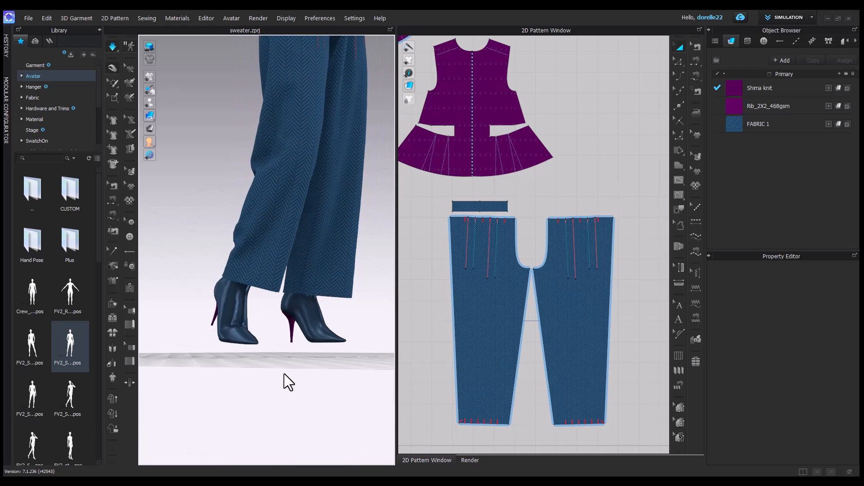
pyautogui.rightClick(229, 310)
pyautogui.click(361, 401)
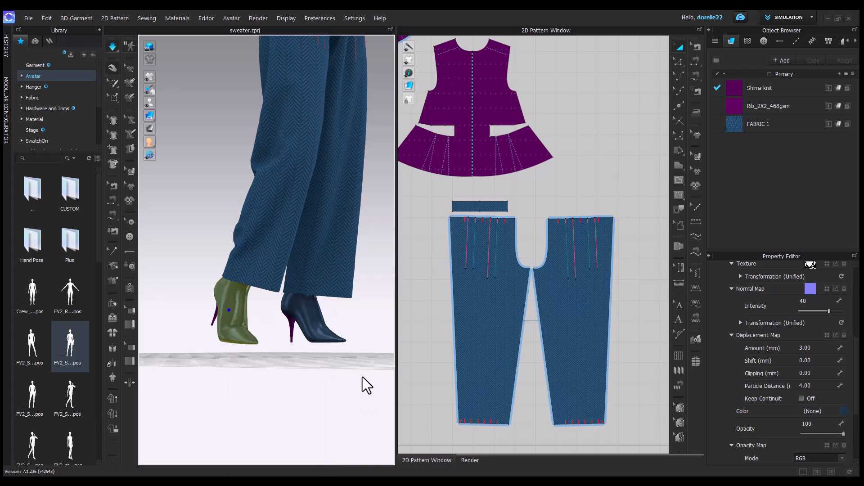
pyautogui.click(363, 341)
pyautogui.moveTo(363, 341); pyautogui.dragTo(278, 353, button='right')
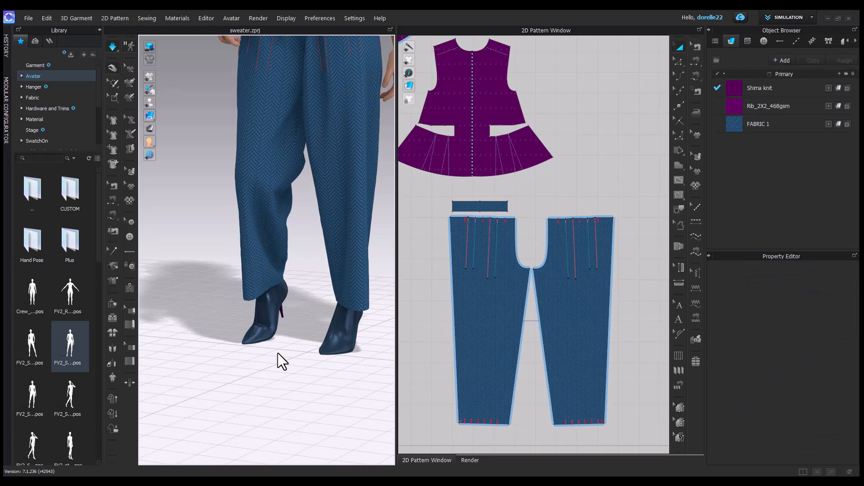
pyautogui.moveTo(297, 297); pyautogui.dragTo(274, 419, button='middle')
pyautogui.scroll(-3, 328, 339)
pyautogui.moveTo(328, 338); pyautogui.dragTo(325, 377, button='middle')
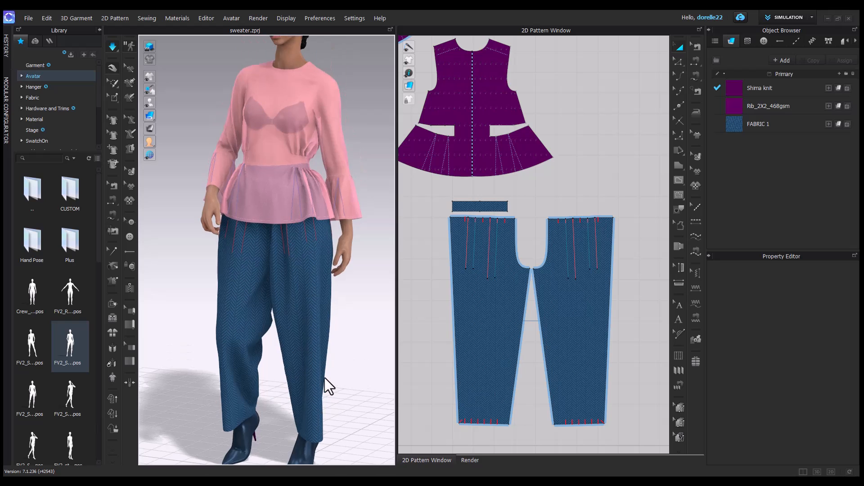
pyautogui.moveTo(349, 371); pyautogui.dragTo(370, 366, button='right')
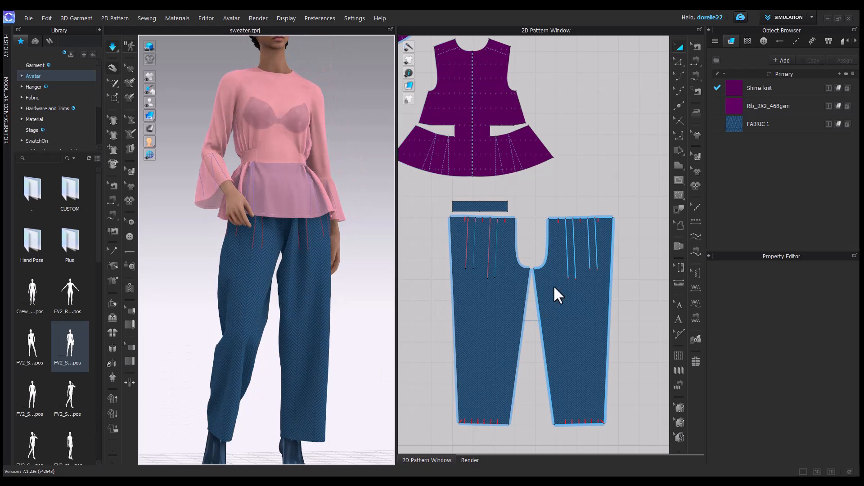
# Switch to the Render window and start the interactive render of the current scene.
pyautogui.click(678, 48)
pyautogui.click(470, 460)
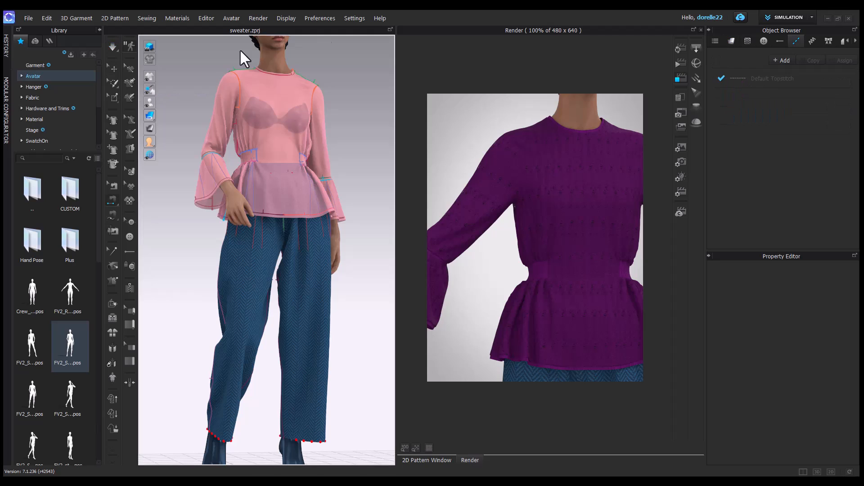
pyautogui.click(680, 49)
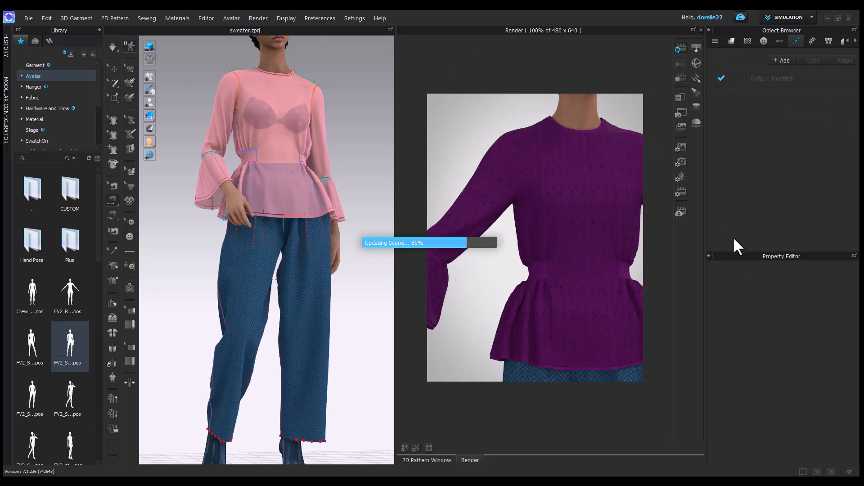
# Examine the render's light properties, from the dome light and spot light down to the ground shadow.
pyautogui.scroll(-1, 796, 315)
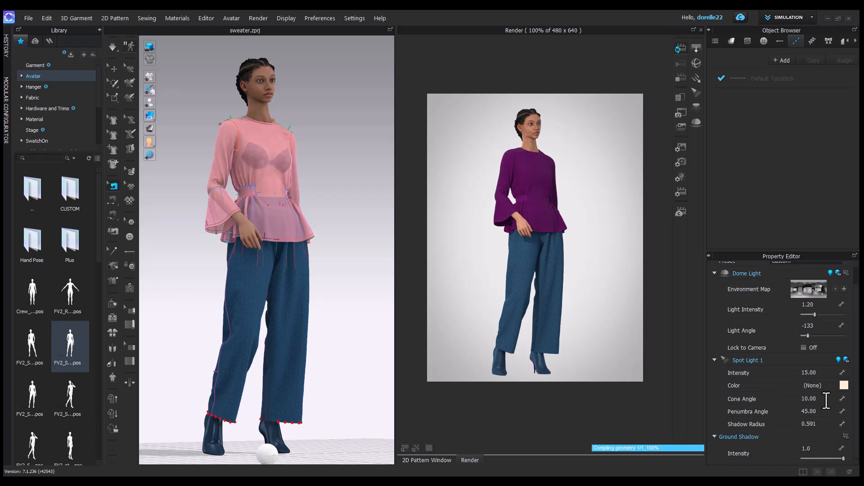
pyautogui.scroll(1, 827, 378)
pyautogui.scroll(-1, 825, 377)
pyautogui.click(685, 150)
pyautogui.click(680, 177)
pyautogui.scroll(1, 815, 362)
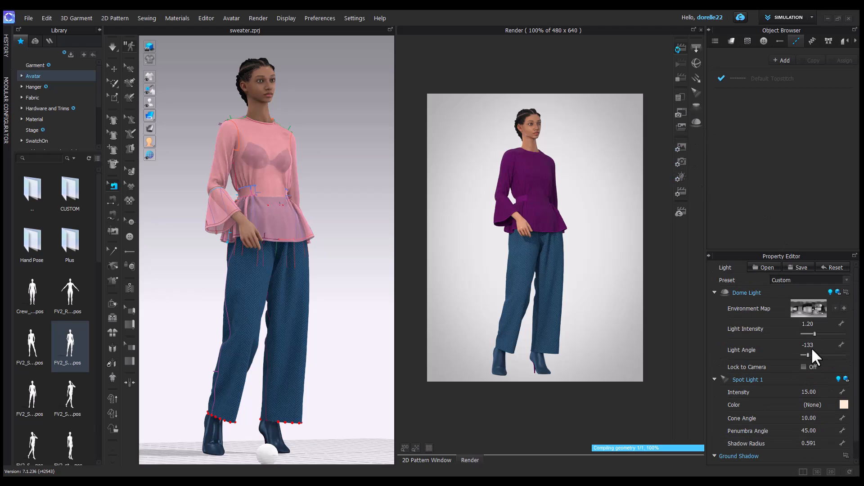
pyautogui.click(714, 292)
pyautogui.click(715, 305)
pyautogui.click(848, 339)
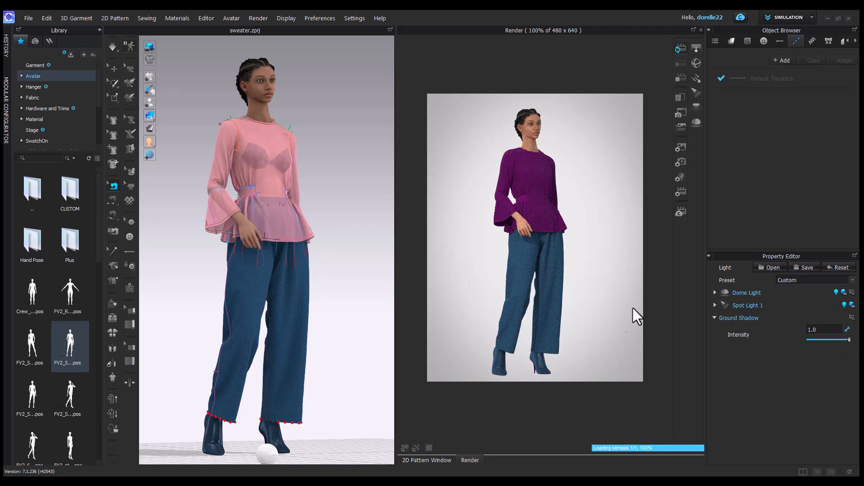
# Frame the avatar from the front and apply the Checkboardhouse light preset to the render.
pyautogui.moveTo(638, 304); pyautogui.dragTo(616, 326, button='right')
pyautogui.moveTo(602, 294); pyautogui.dragTo(610, 279, button='right')
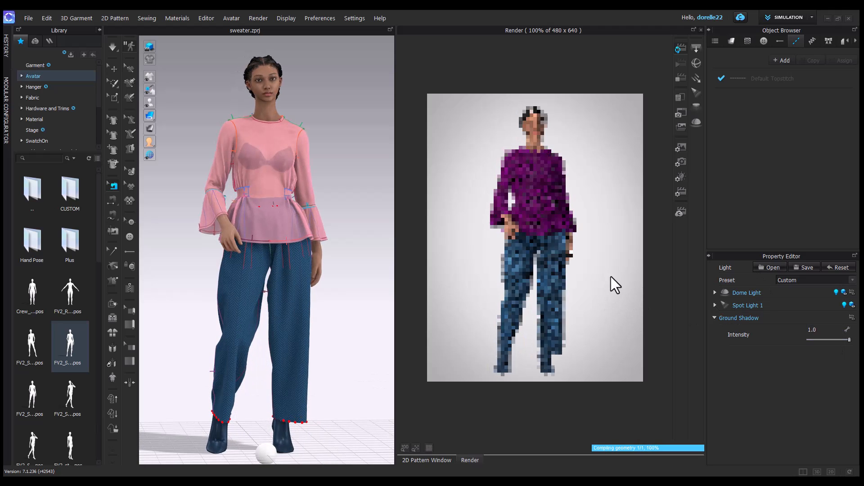
pyautogui.click(783, 280)
pyautogui.click(809, 296)
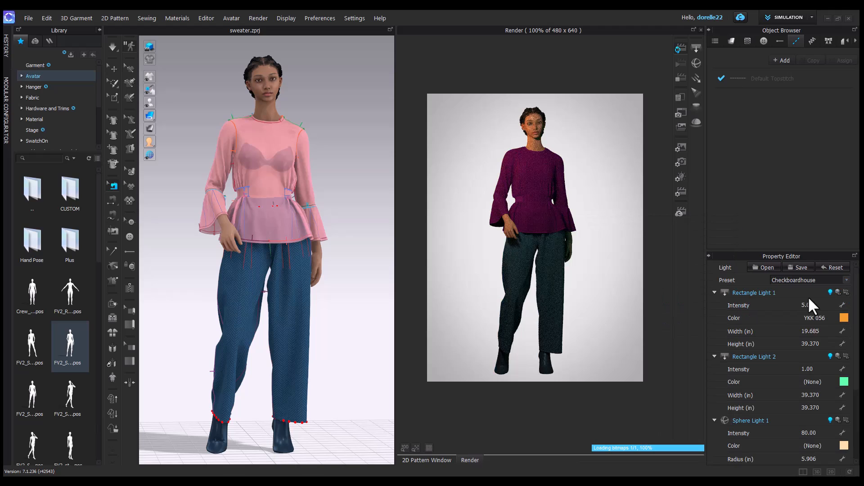
# Set the render background texture to Vignette_03.jpg and its colour to the Pantone shade Ancient Grain.
pyautogui.click(679, 191)
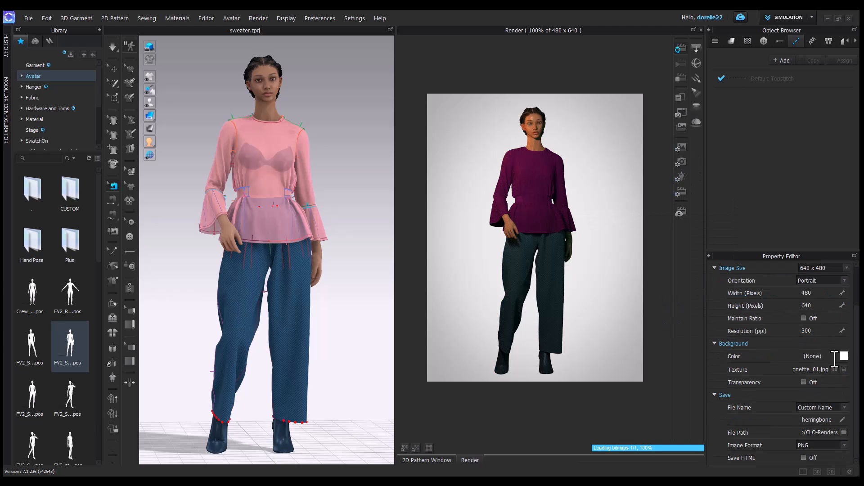
pyautogui.click(837, 370)
pyautogui.click(604, 74)
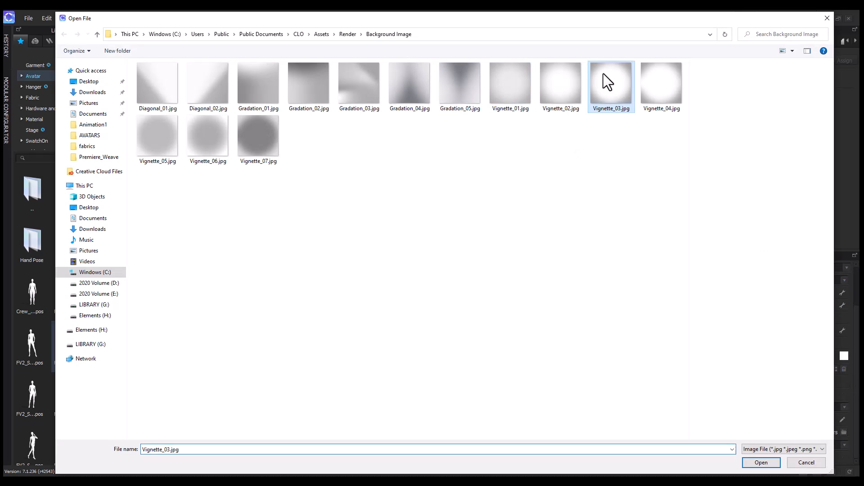
pyautogui.click(760, 463)
pyautogui.click(844, 356)
pyautogui.click(555, 179)
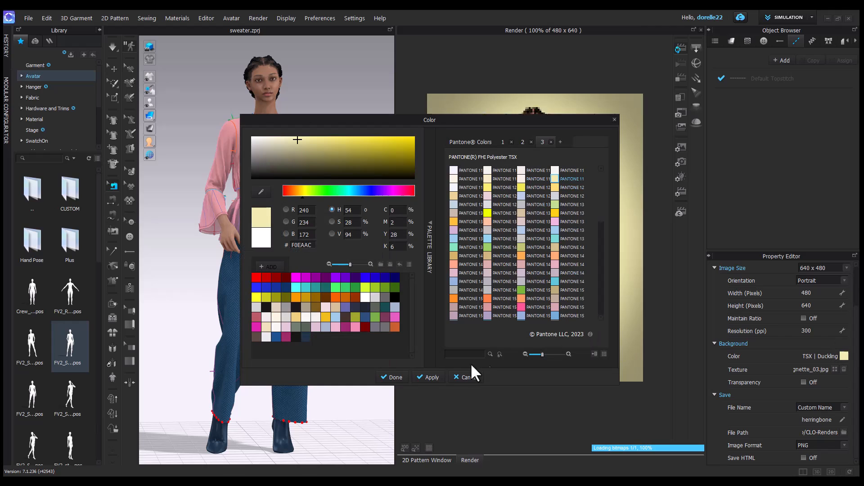
pyautogui.click(452, 298)
pyautogui.click(430, 377)
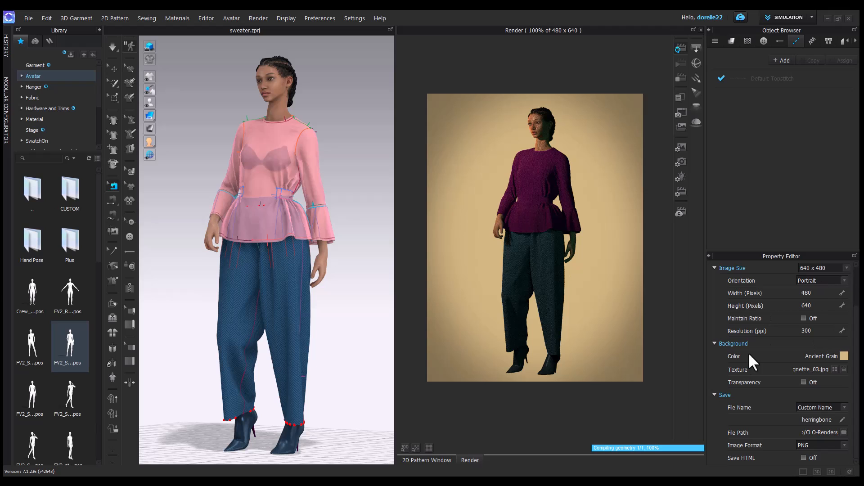
# Change the colour of Rectangle Light 2 to pinkish red #FF2F59.
pyautogui.click(680, 178)
pyautogui.click(844, 382)
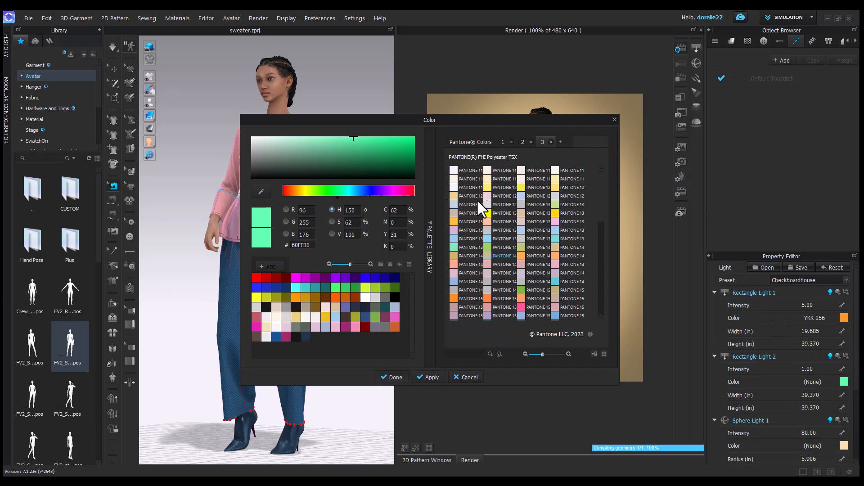
pyautogui.click(489, 196)
pyautogui.click(386, 139)
pyautogui.click(415, 376)
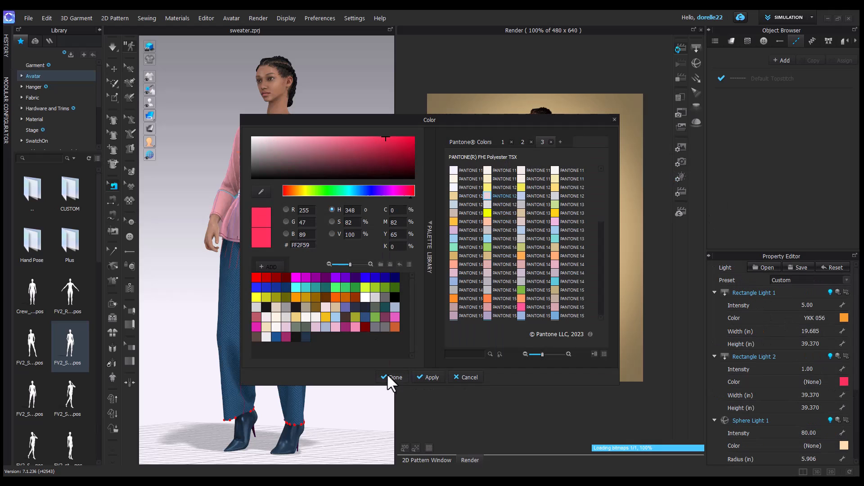
pyautogui.click(388, 375)
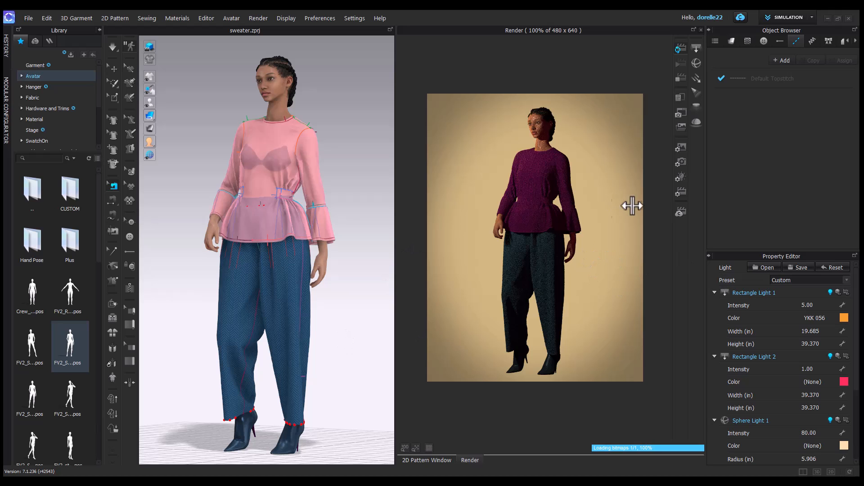
# Turn on the ground shadow in the render and set its intensity to 0.5.
pyautogui.scroll(2, 329, 185)
pyautogui.scroll(-1, 330, 190)
pyautogui.moveTo(330, 190); pyautogui.dragTo(396, 205, button='right')
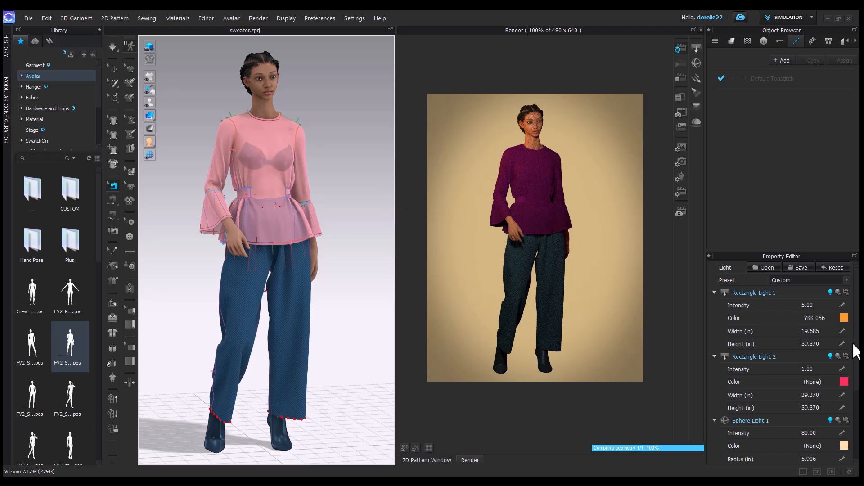
pyautogui.scroll(-3, 794, 352)
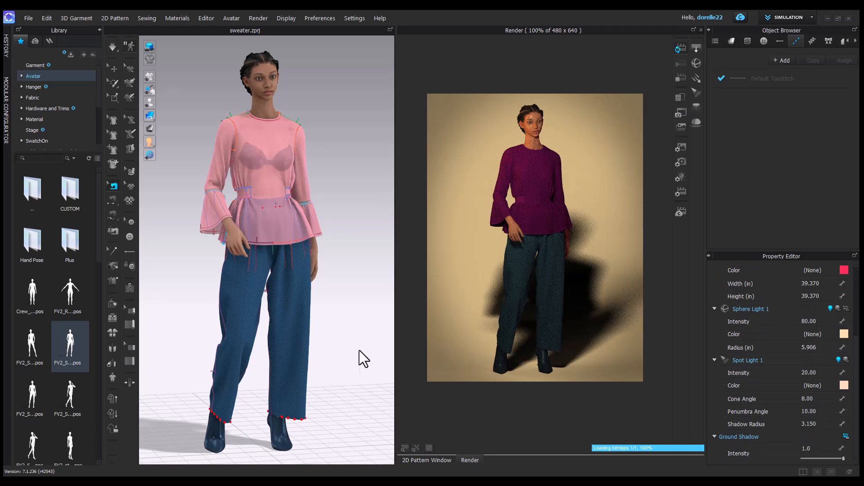
pyautogui.moveTo(361, 358); pyautogui.dragTo(360, 347, button='right')
pyautogui.moveTo(829, 458); pyautogui.dragTo(822, 458)
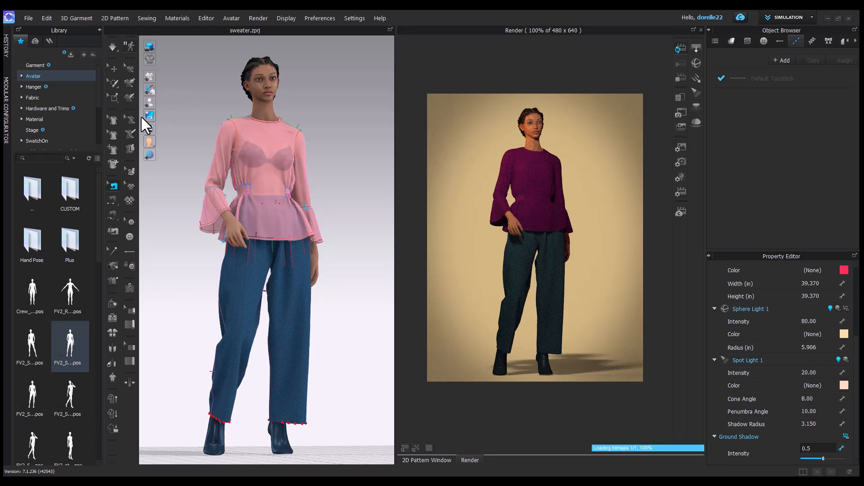
# Show the avatar's X-ray joints around the head and neck.
pyautogui.moveTo(149, 102)
pyautogui.click(203, 104)
pyautogui.scroll(1, 280, 90)
pyautogui.moveTo(280, 90); pyautogui.dragTo(272, 169, button='middle')
pyautogui.scroll(5, 323, 274)
pyautogui.moveTo(273, 168); pyautogui.dragTo(287, 182, button='right')
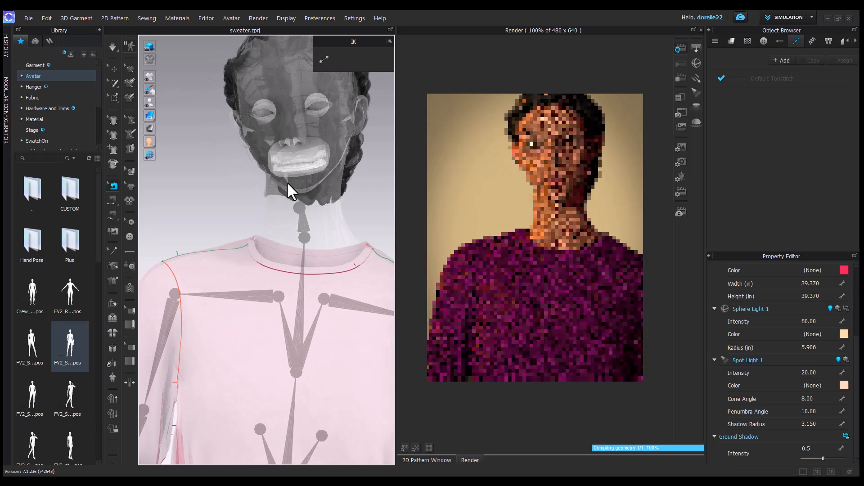
pyautogui.click(299, 209)
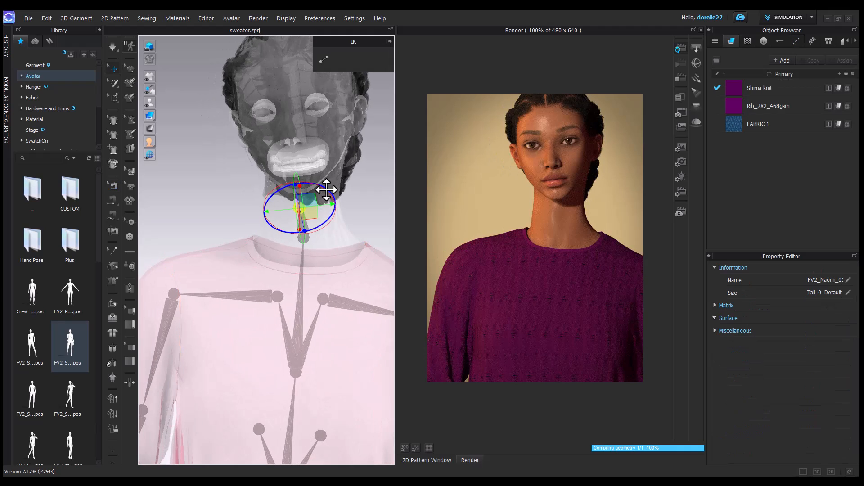
pyautogui.moveTo(360, 198); pyautogui.dragTo(253, 172, button='right')
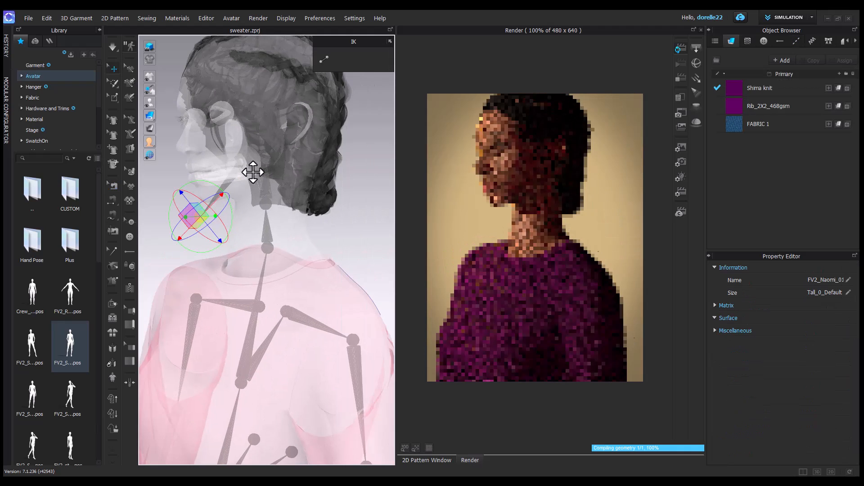
pyautogui.click(47, 19)
pyautogui.click(47, 28)
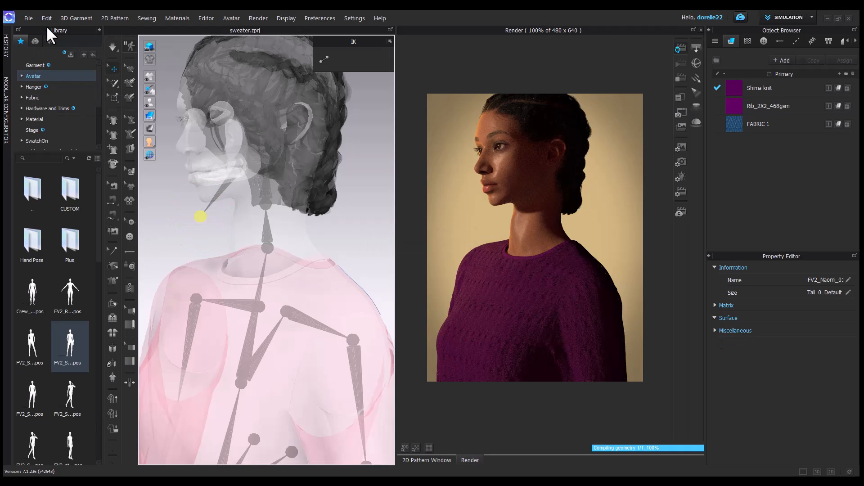
# Rotate the avatar's head joint to adjust the direction and tilt of the head, and hide the X-ray joints.
pyautogui.click(267, 154)
pyautogui.moveTo(347, 177); pyautogui.dragTo(301, 186, button='right')
pyautogui.moveTo(289, 157); pyautogui.dragTo(287, 160)
pyautogui.moveTo(342, 252); pyautogui.dragTo(439, 230, button='right')
pyautogui.moveTo(242, 128); pyautogui.dragTo(242, 129)
pyautogui.click(325, 161)
pyautogui.scroll(-5, 349, 212)
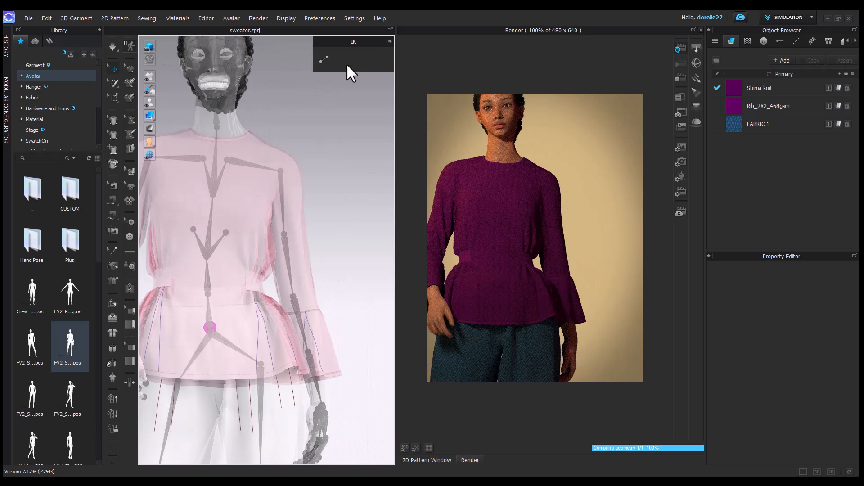
pyautogui.moveTo(151, 103)
pyautogui.click(202, 102)
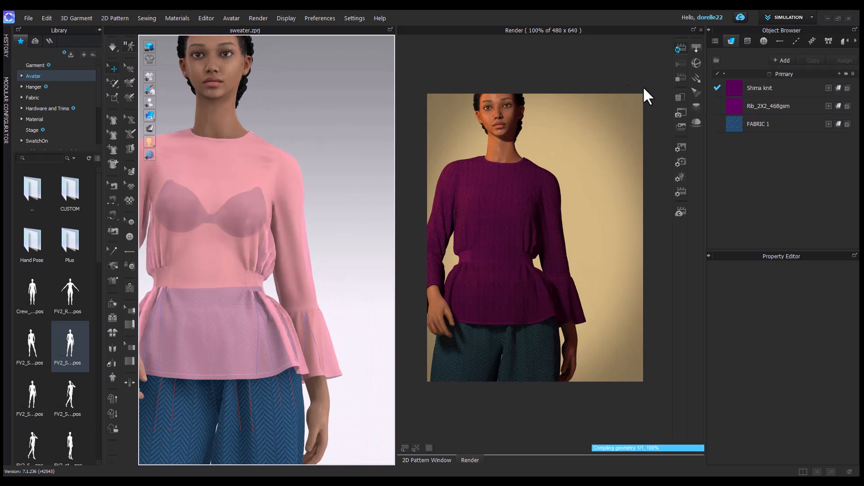
# Restart the interactive render and open the Custom View window for the 3D viewport.
pyautogui.click(681, 78)
pyautogui.click(680, 49)
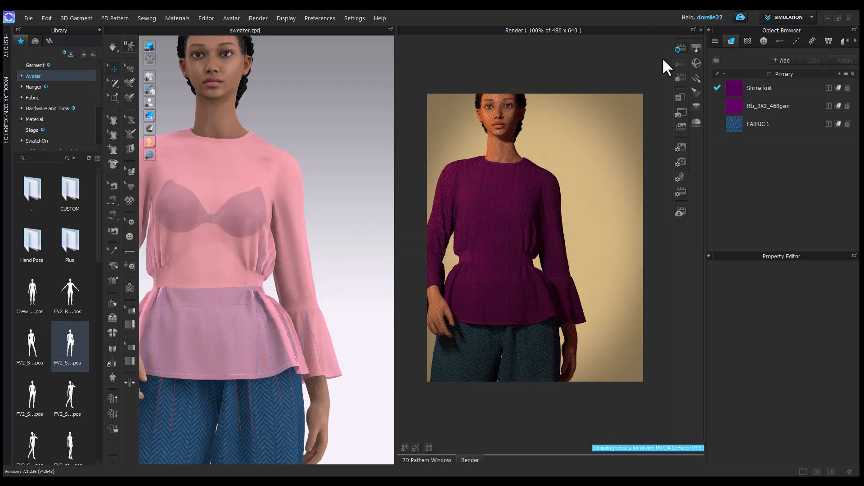
pyautogui.moveTo(357, 148); pyautogui.dragTo(341, 107, button='right')
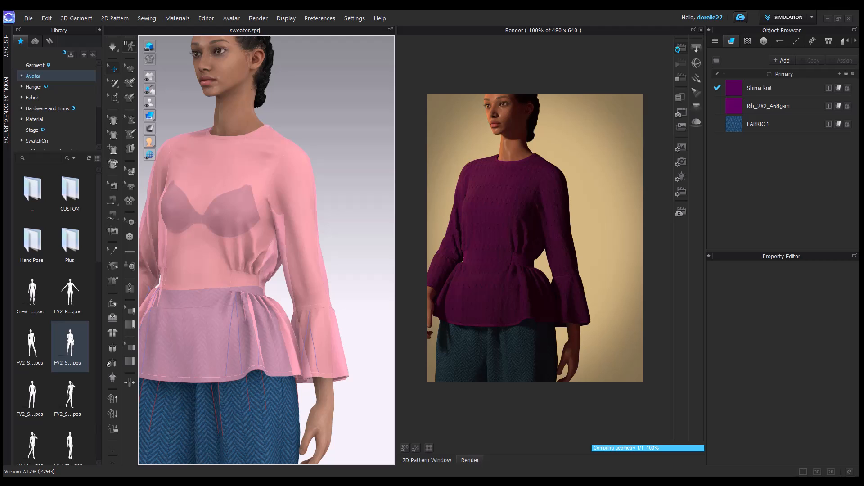
pyautogui.click(286, 18)
pyautogui.moveTo(298, 27)
pyautogui.click(408, 110)
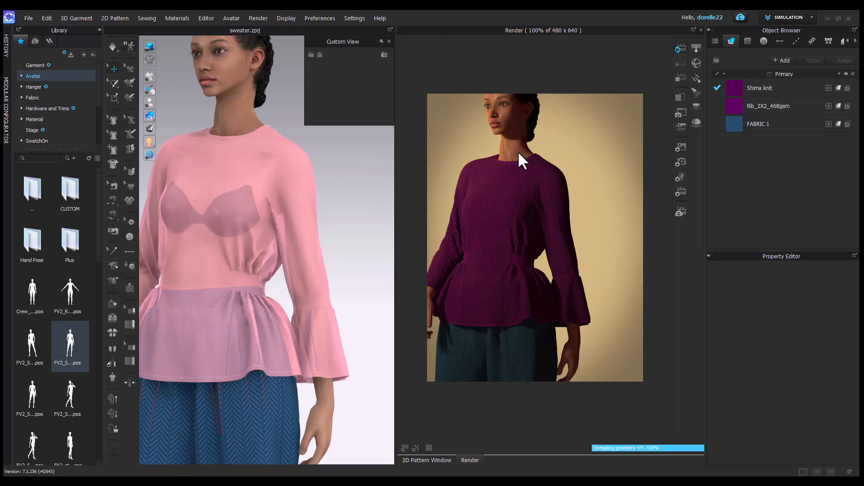
# Set the render image width and height to 1080 pixels each.
pyautogui.click(680, 162)
pyautogui.doubleClick(834, 290)
pyautogui.write('1080')
pyautogui.press('Tab')
pyautogui.write('1080')
pyautogui.press('Return')
# Set the Rib_2X2_468gsm fabric's normal map intensity to 100 and its displacement amount to 4 mm.
pyautogui.scroll(-2, 376, 223)
pyautogui.moveTo(376, 224); pyautogui.dragTo(381, 227, button='right')
pyautogui.scroll(1, 322, 229)
pyautogui.moveTo(323, 229); pyautogui.dragTo(347, 250, button='middle')
pyautogui.scroll(5, 347, 250)
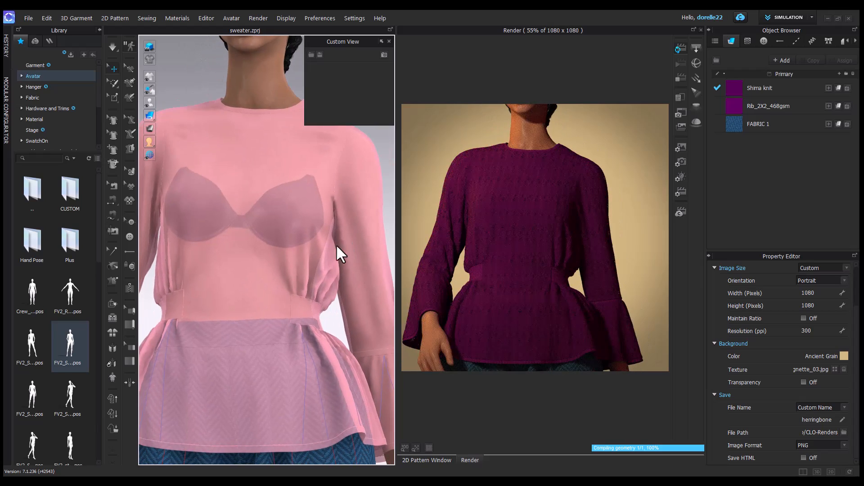
pyautogui.moveTo(337, 244); pyautogui.dragTo(288, 242, button='right')
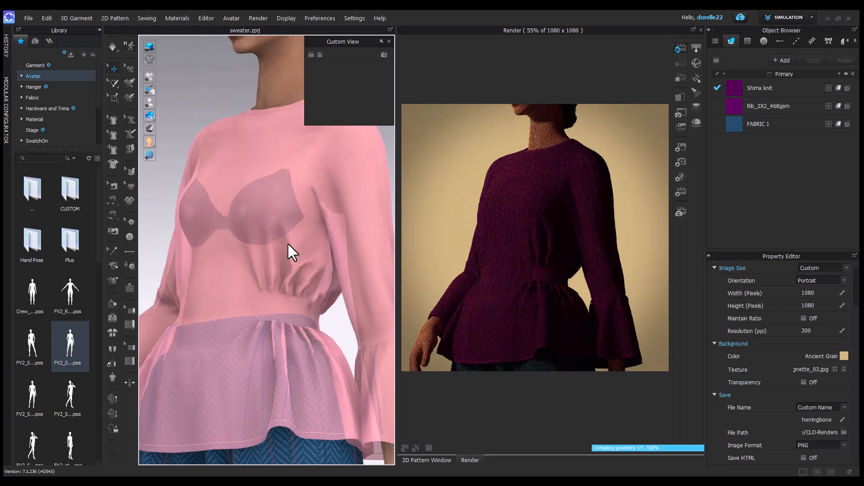
pyautogui.click(796, 104)
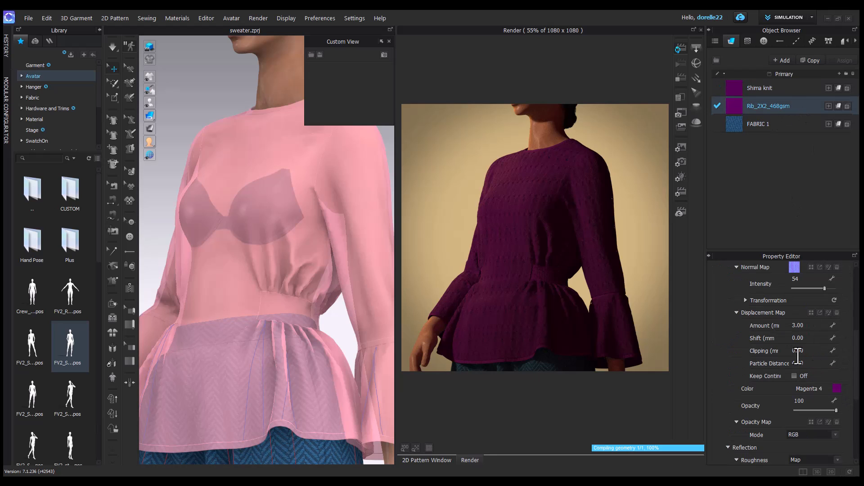
pyautogui.moveTo(829, 295)
pyautogui.mouseDown()
pyautogui.moveTo(817, 292)
pyautogui.moveTo(841, 288)
pyautogui.mouseUp()
pyautogui.scroll(2, 621, 288)
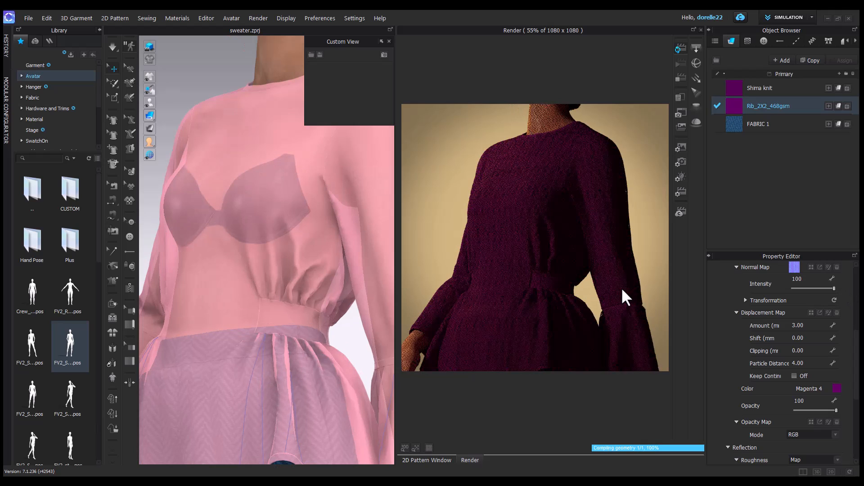
pyautogui.doubleClick(810, 326)
pyautogui.write('4')
pyautogui.press('Return')
# Frame a close-up three-quarter view of the sweater's torso and save it as a custom view.
pyautogui.scroll(3, 817, 387)
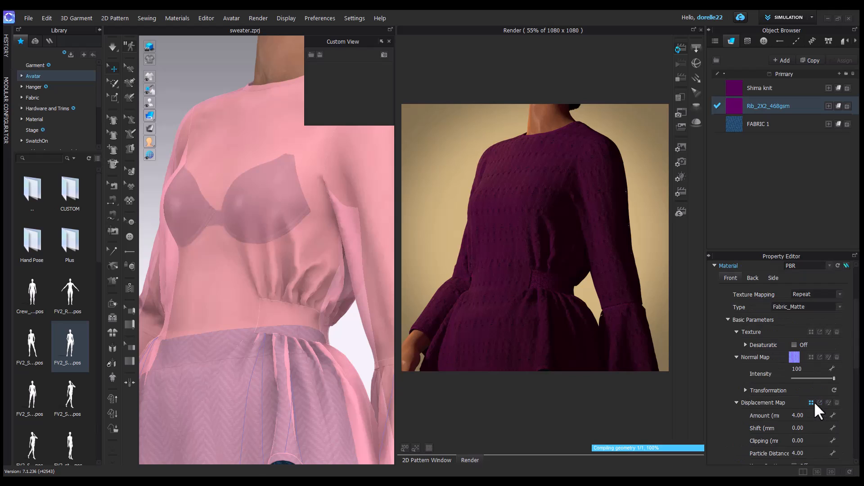
pyautogui.moveTo(681, 279); pyautogui.dragTo(636, 247, button='right')
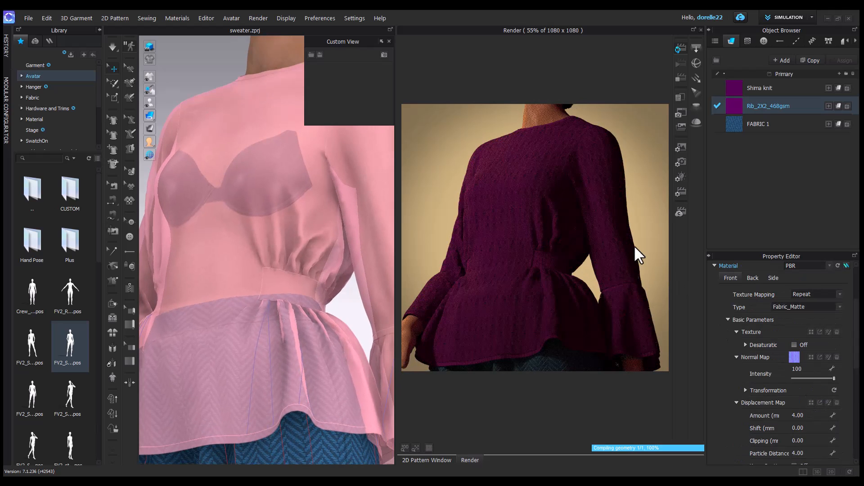
pyautogui.scroll(5, 641, 273)
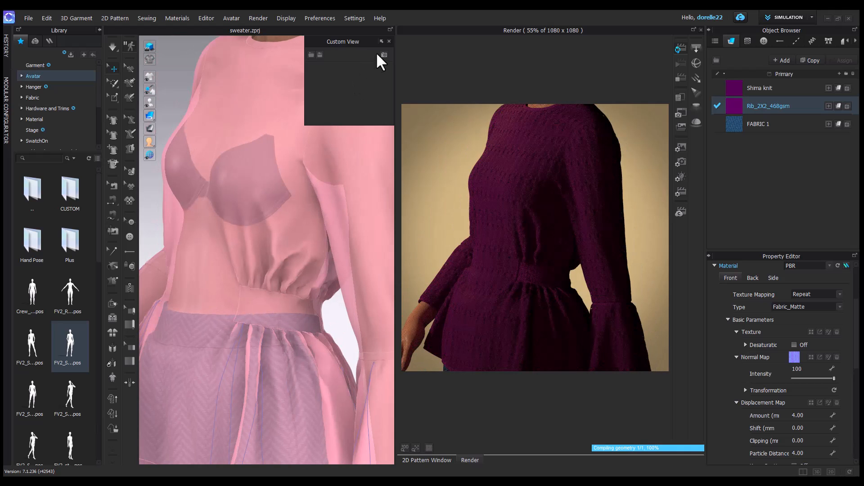
pyautogui.click(384, 54)
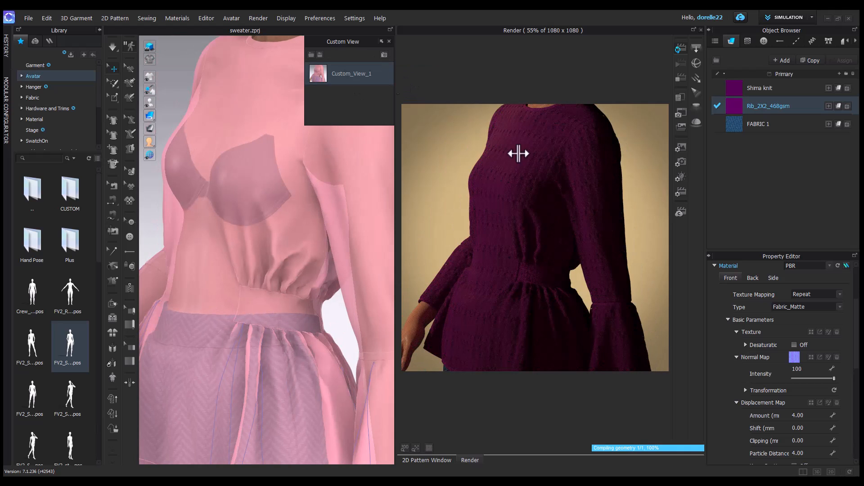
# Save a wider three-quarter view from head to thighs as a second custom view.
pyautogui.scroll(-6, 598, 228)
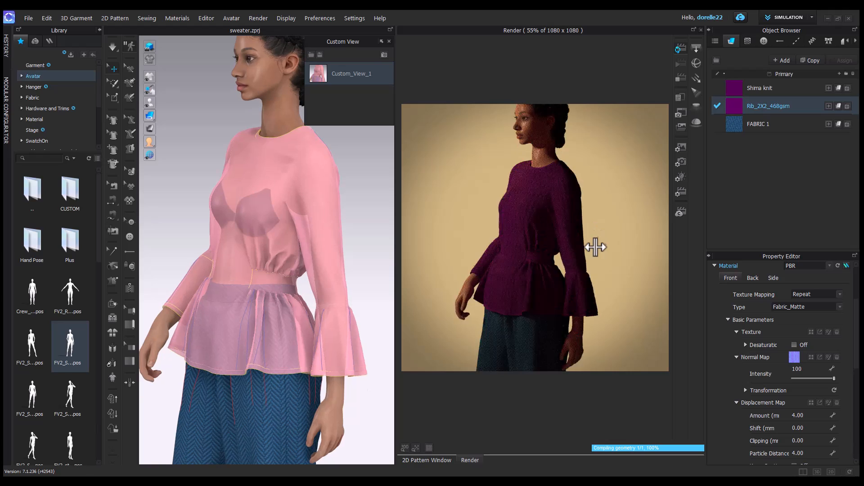
pyautogui.moveTo(596, 245); pyautogui.dragTo(609, 239, button='right')
pyautogui.moveTo(610, 239); pyautogui.dragTo(610, 234, button='middle')
pyautogui.click(384, 54)
# Save a three-quarter view of the sweater from the avatar's opposite side as another custom view.
pyautogui.moveTo(461, 233); pyautogui.dragTo(464, 274, button='right')
pyautogui.scroll(3, 365, 273)
pyautogui.moveTo(361, 265); pyautogui.dragTo(359, 238, button='right')
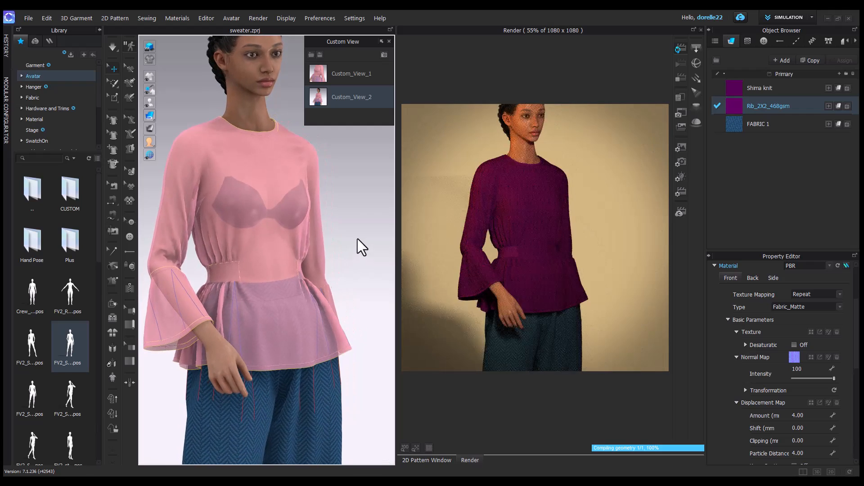
pyautogui.scroll(1, 341, 183)
pyautogui.moveTo(342, 182); pyautogui.dragTo(363, 209, button='middle')
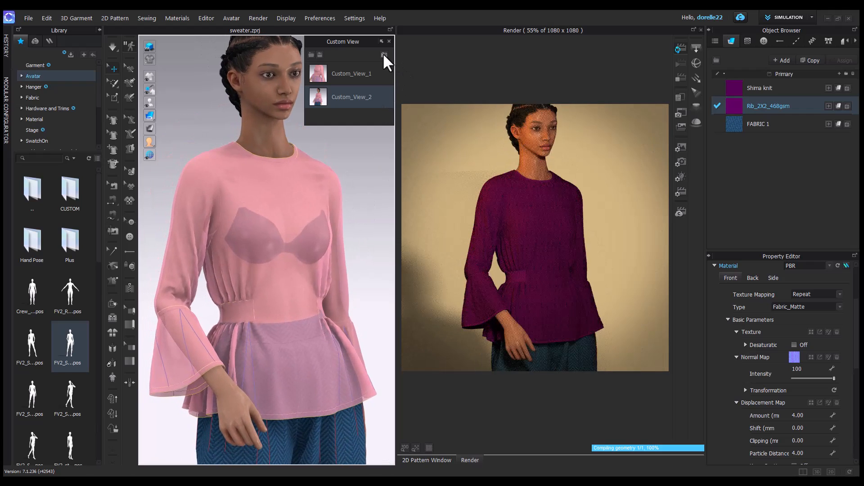
pyautogui.click(384, 54)
# Save full-length front and back views of the outfit as custom views.
pyautogui.scroll(-2, 358, 244)
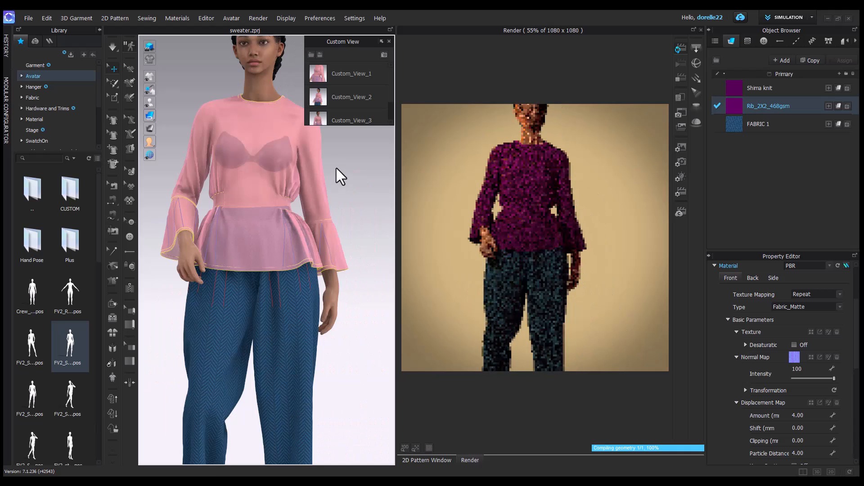
pyautogui.scroll(-3, 336, 180)
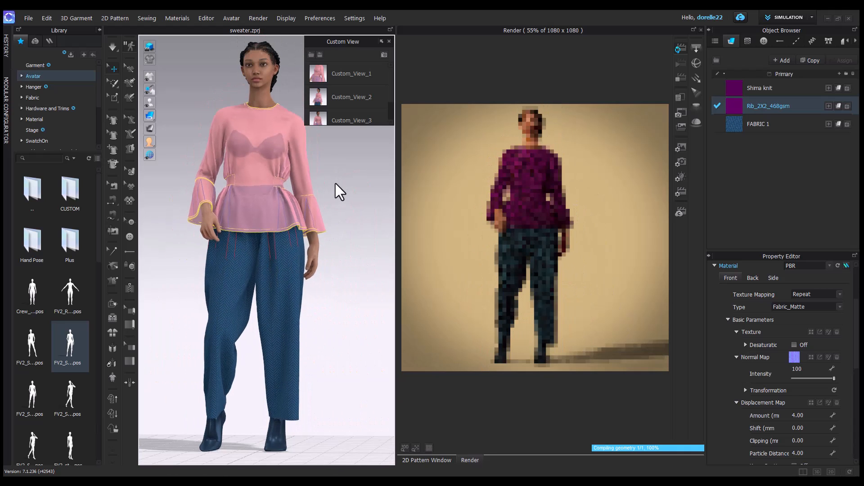
pyautogui.click(384, 55)
pyautogui.moveTo(347, 214); pyautogui.dragTo(220, 232, button='right')
pyautogui.click(384, 55)
pyautogui.click(384, 55)
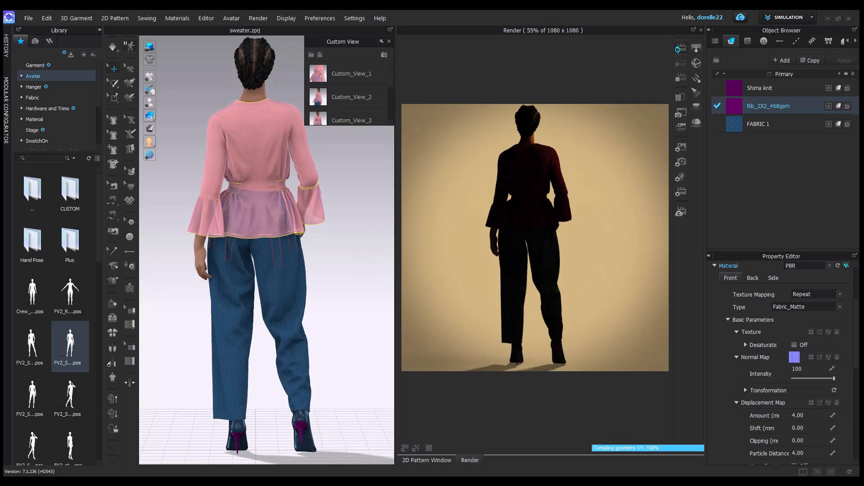
# Add a third rectangle light behind the avatar, raise it above the head and tilt it towards the figure.
pyautogui.click(681, 177)
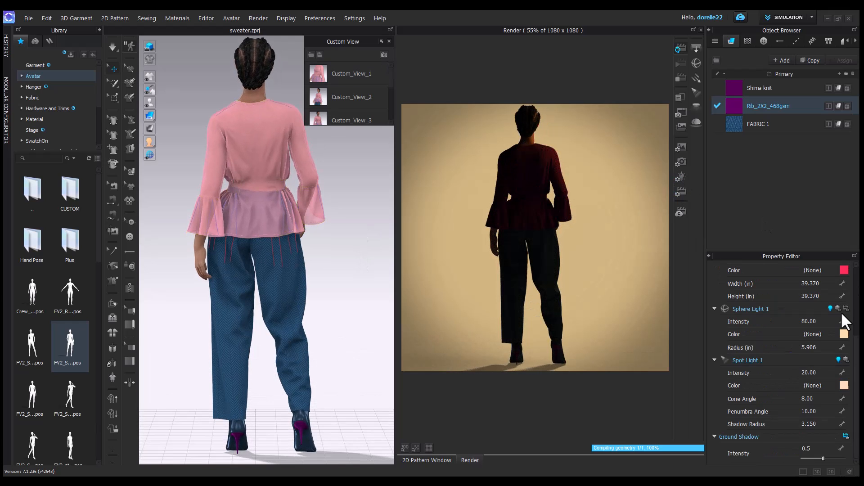
pyautogui.click(696, 47)
pyautogui.moveTo(272, 247); pyautogui.dragTo(259, 441)
pyautogui.hotkey('ctrl', 'z')
pyautogui.click(279, 439)
pyautogui.moveTo(263, 422); pyautogui.dragTo(307, 430, button='right')
pyautogui.moveTo(256, 418); pyautogui.dragTo(333, 15)
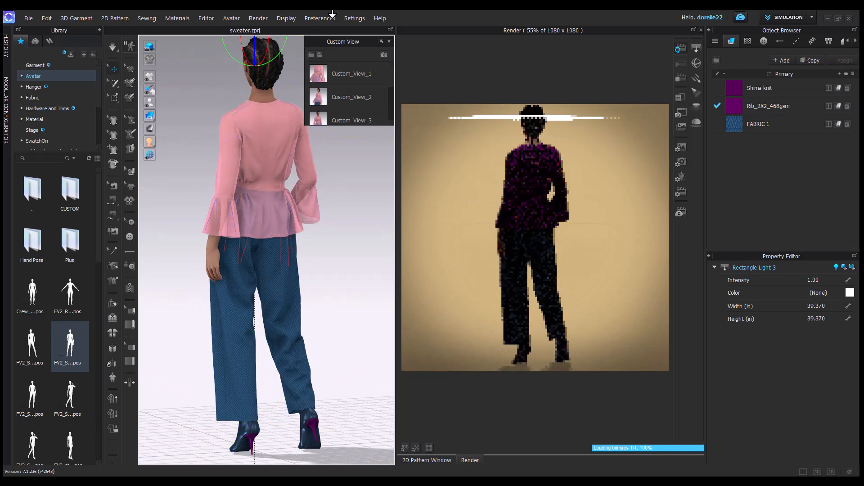
pyautogui.scroll(-2, 345, 177)
pyautogui.moveTo(271, 55); pyautogui.dragTo(275, 67)
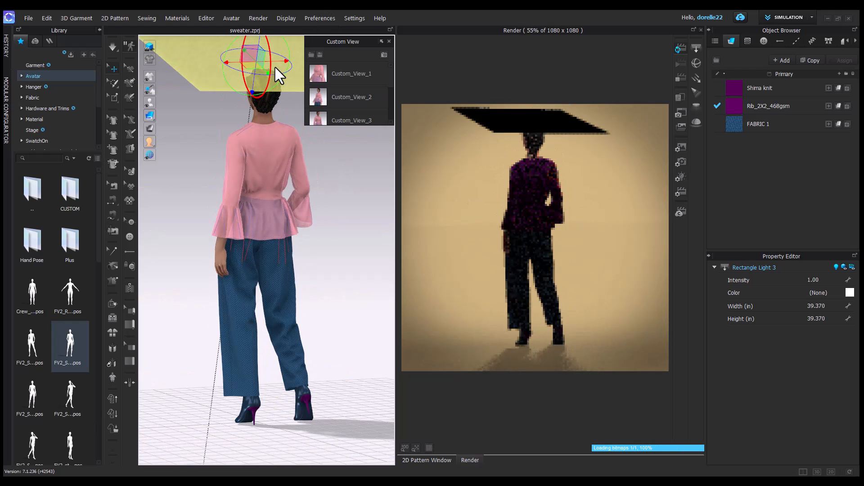
# Set the intensity of Rectangle Light 3 to 6.
pyautogui.click(824, 280)
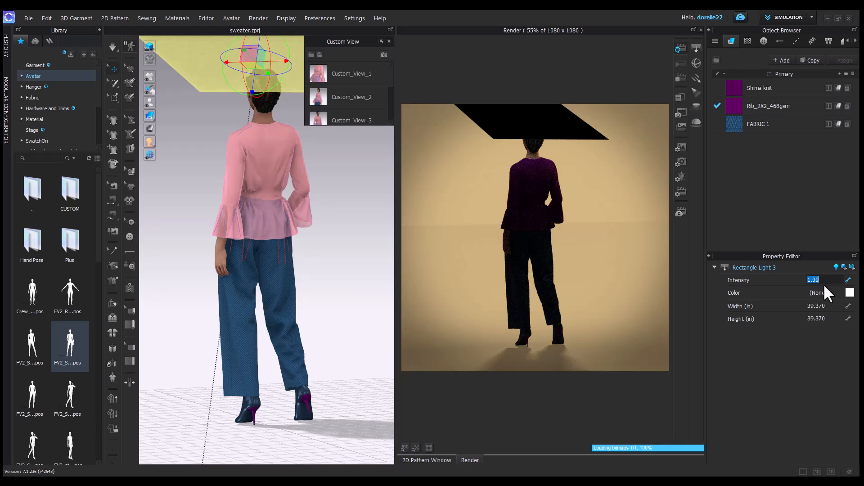
pyautogui.write('12')
pyautogui.press('Return')
pyautogui.write('6')
pyautogui.press('Return')
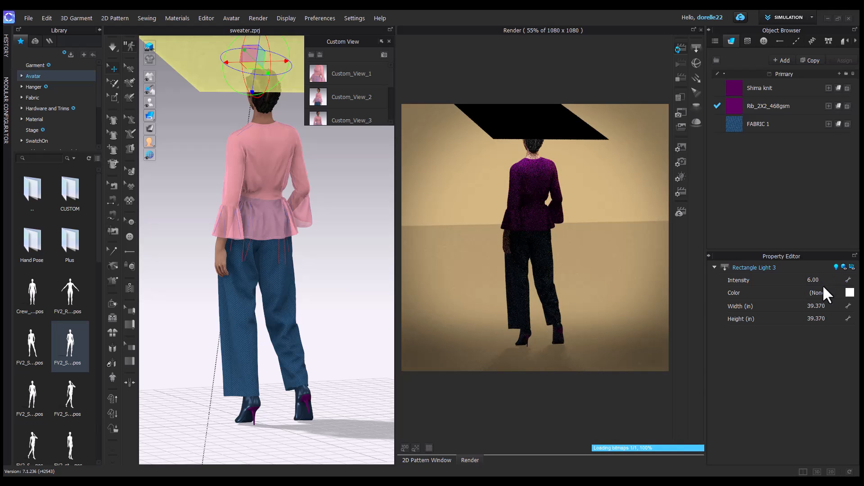
# Set Rectangle Light 3 to the Pantone colour Béchamel and hide the light's shape in the render.
pyautogui.click(849, 293)
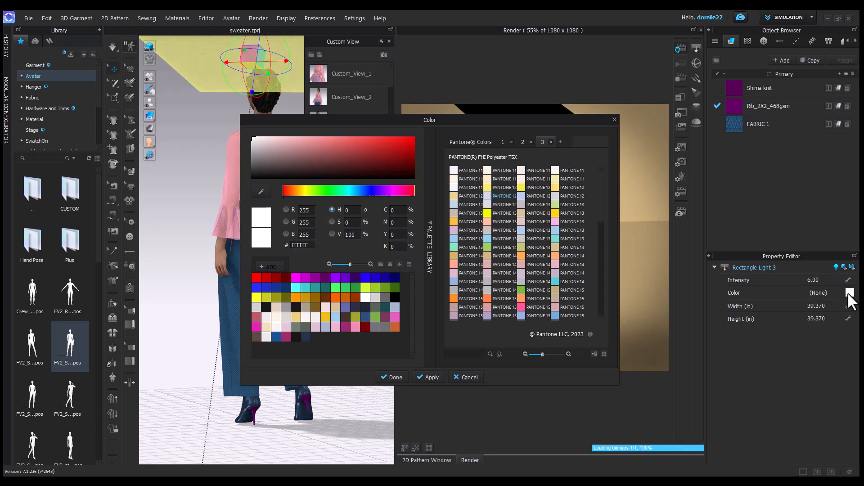
pyautogui.click(486, 179)
pyautogui.click(425, 376)
pyautogui.click(397, 377)
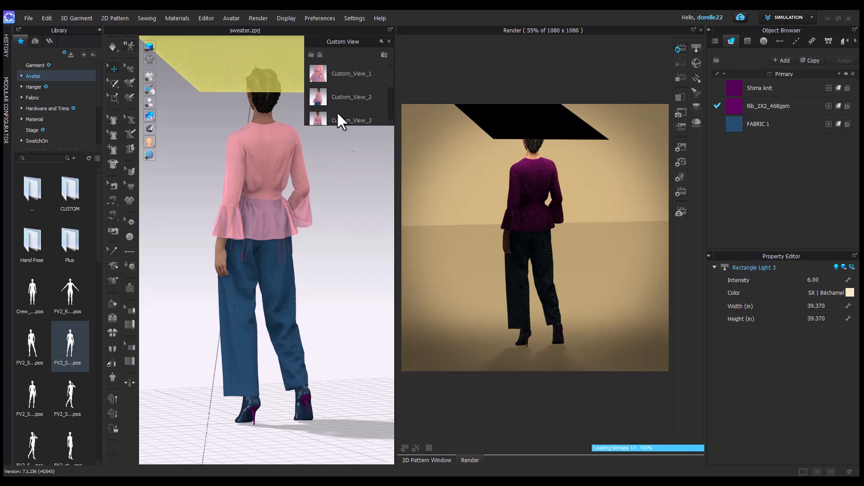
pyautogui.click(851, 267)
# Reframe the full-length back view more tightly and update Custom_View_7 with it.
pyautogui.scroll(2, 606, 245)
pyautogui.moveTo(606, 244); pyautogui.dragTo(606, 250, button='middle')
pyautogui.moveTo(606, 249); pyautogui.dragTo(588, 242, button='right')
pyautogui.scroll(-4, 357, 89)
pyautogui.rightClick(362, 112)
pyautogui.click(372, 140)
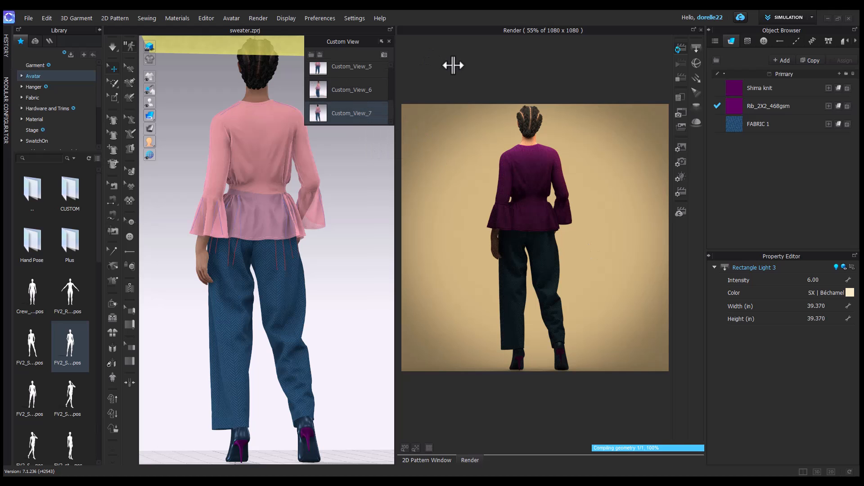
# Go through the saved custom views from Custom_View_1 to Custom_View_7 to check how each one renders.
pyautogui.scroll(4, 377, 87)
pyautogui.click(356, 84)
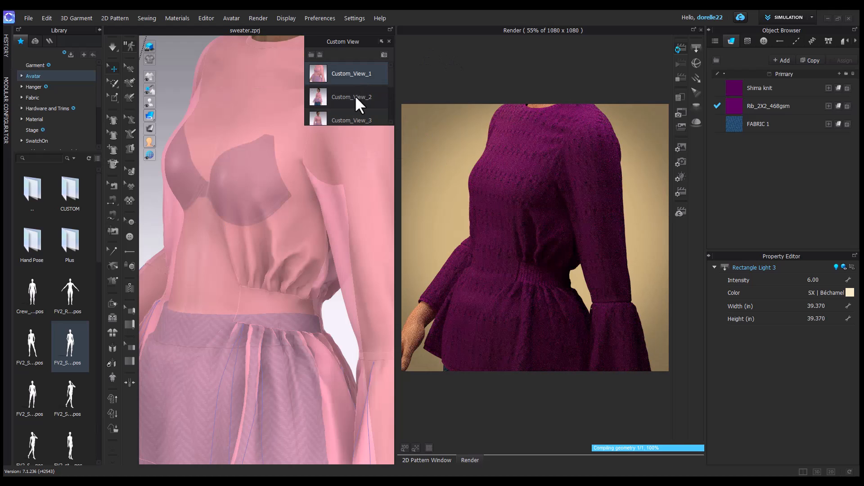
pyautogui.click(355, 96)
pyautogui.click(349, 113)
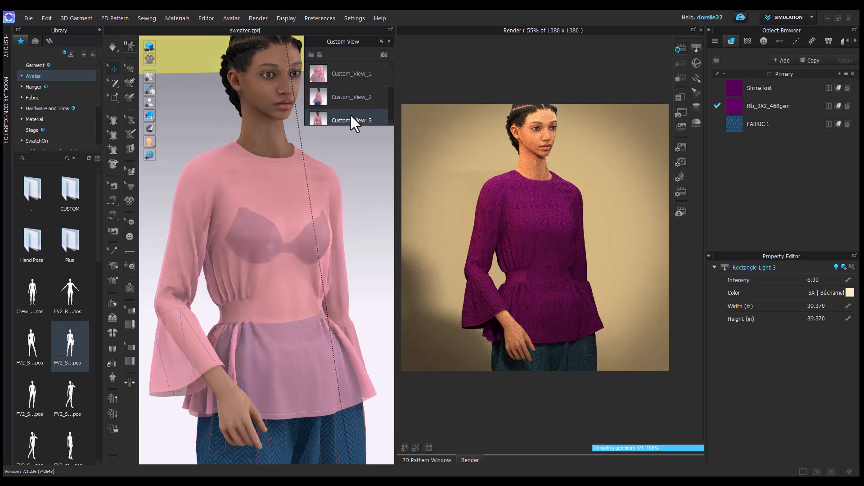
pyautogui.scroll(-2, 350, 114)
pyautogui.click(355, 81)
pyautogui.click(352, 100)
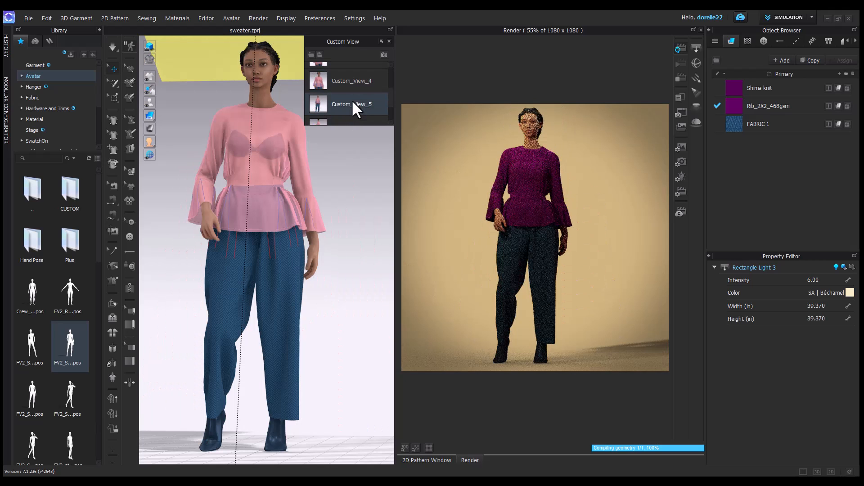
pyautogui.scroll(-2, 353, 101)
pyautogui.click(356, 94)
pyautogui.click(353, 106)
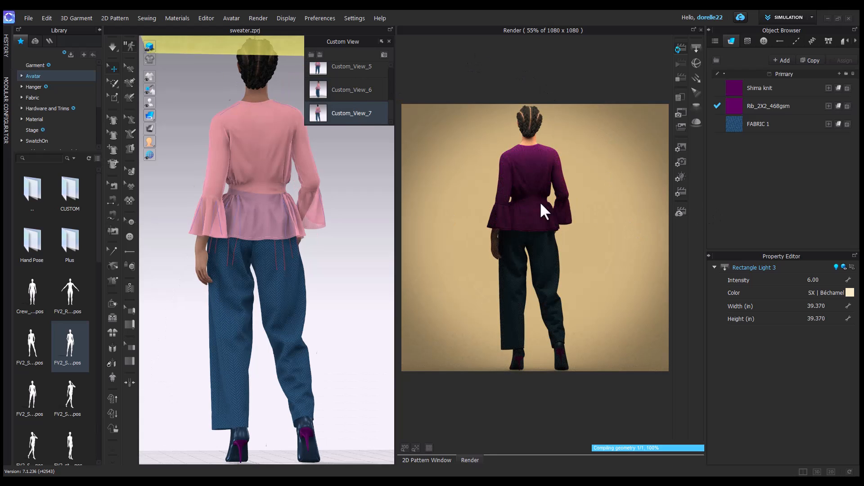
# Save a full-length side view and a front close-up of the head and shoulders as custom views.
pyautogui.moveTo(572, 203); pyautogui.dragTo(445, 204, button='right')
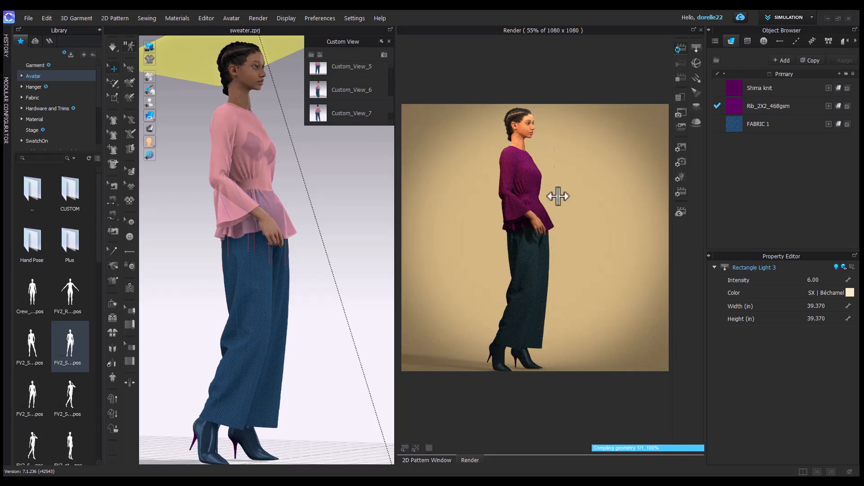
pyautogui.scroll(5, 559, 210)
pyautogui.moveTo(566, 208); pyautogui.dragTo(602, 366, button='middle')
pyautogui.moveTo(608, 260); pyautogui.dragTo(604, 442, button='middle')
pyautogui.scroll(-2, 601, 271)
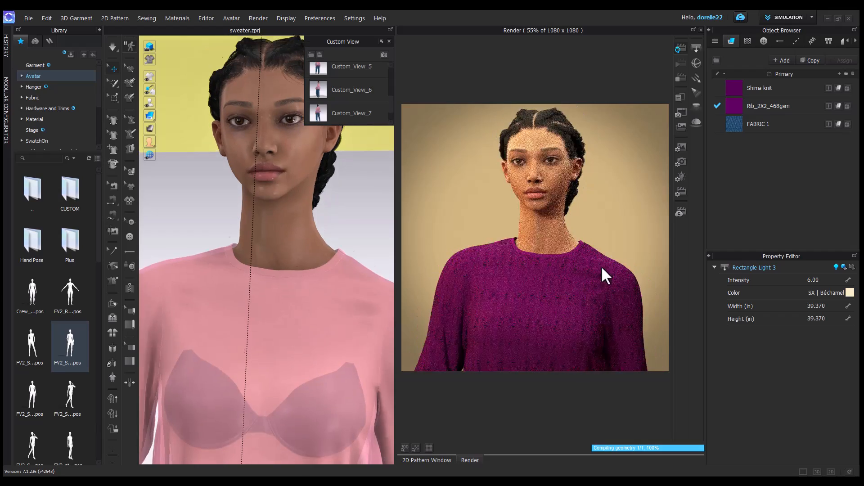
pyautogui.moveTo(601, 271); pyautogui.dragTo(600, 252, button='middle')
pyautogui.click(383, 55)
# Frame the outfit from head to knees in a three-quarter view and save it as a custom view.
pyautogui.scroll(-3, 593, 293)
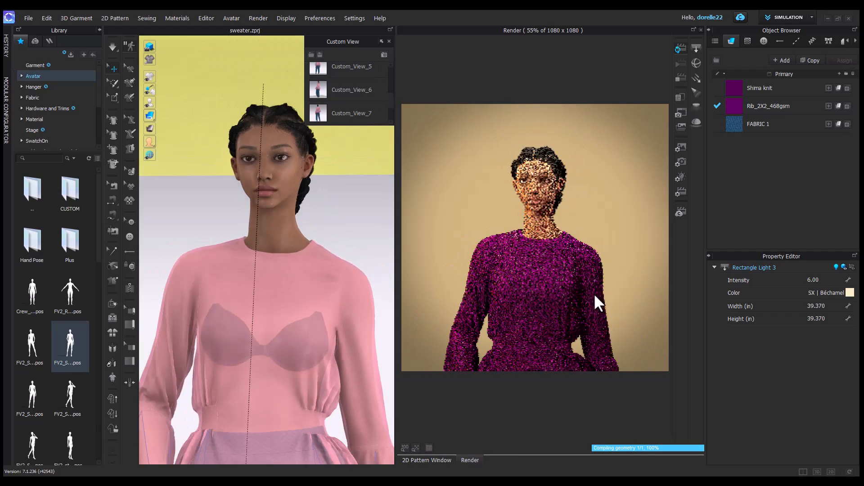
pyautogui.scroll(-1, 594, 293)
pyautogui.moveTo(593, 293); pyautogui.dragTo(591, 231, button='middle')
pyautogui.scroll(-2, 609, 190)
pyautogui.scroll(1, 601, 195)
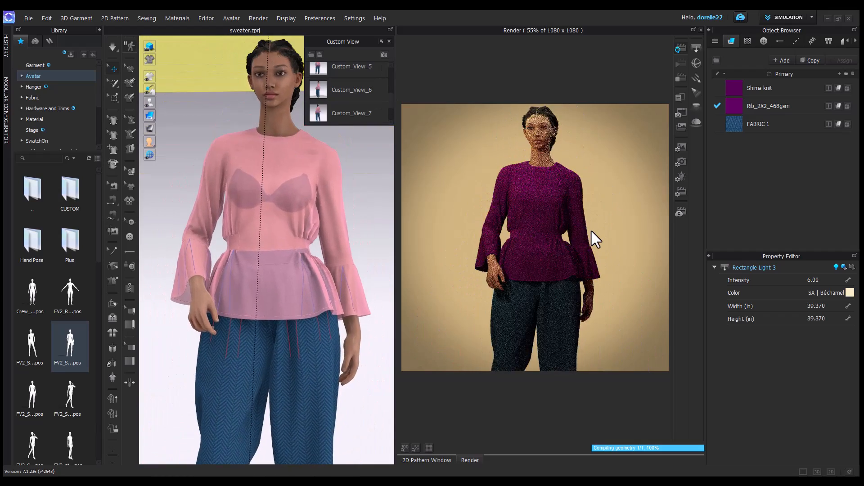
pyautogui.moveTo(592, 231); pyautogui.dragTo(613, 226, button='right')
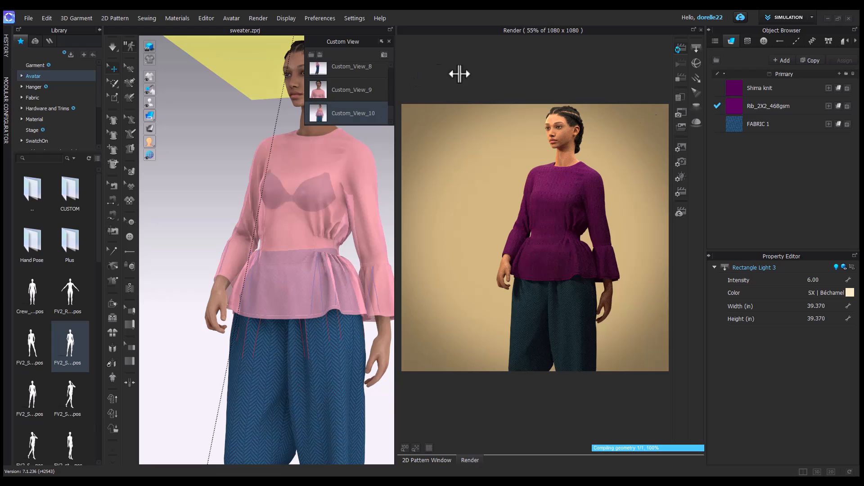
# Open the render image properties and save the project.
pyautogui.click(685, 161)
pyautogui.click(29, 18)
pyautogui.click(40, 69)
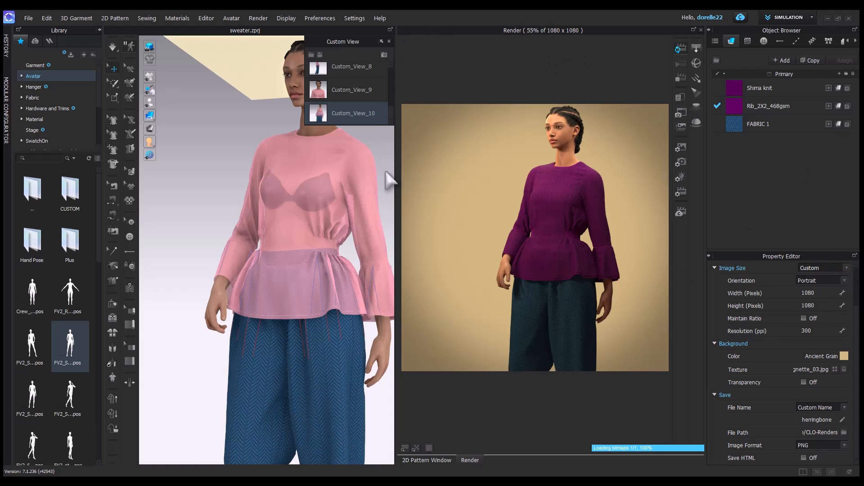
# Set the render viewpoint to Custom Views and leave the colorway on Current.
pyautogui.click(845, 268)
pyautogui.click(846, 267)
pyautogui.click(830, 281)
pyautogui.scroll(2, 786, 291)
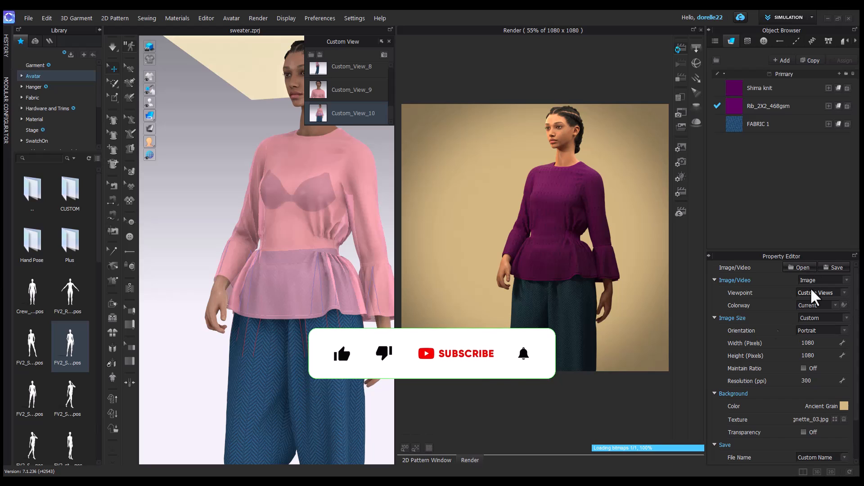
pyautogui.click(836, 305)
pyautogui.click(796, 286)
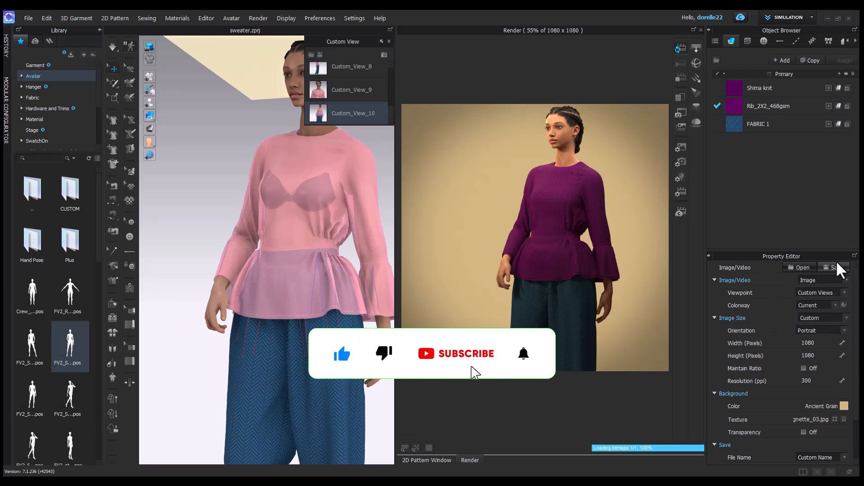
# Name the render files herringbone-sweater and set the save path to the CLO-Renders folder on the desktop.
pyautogui.scroll(-2, 839, 413)
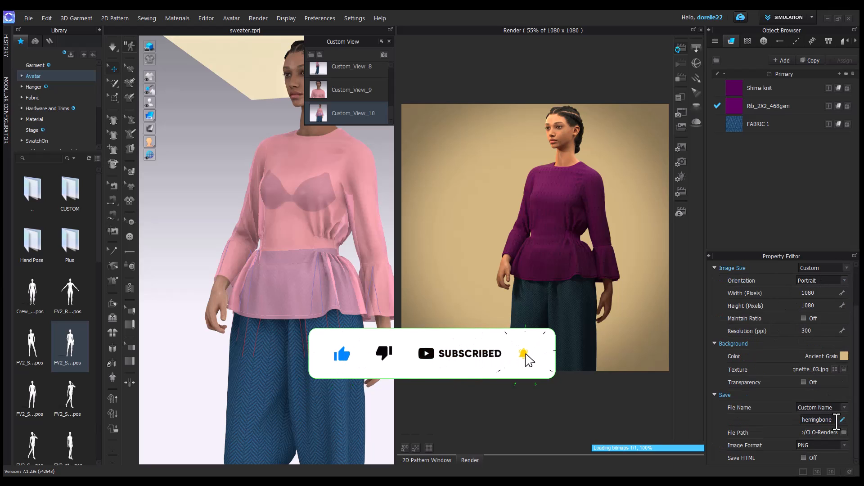
pyautogui.click(844, 431)
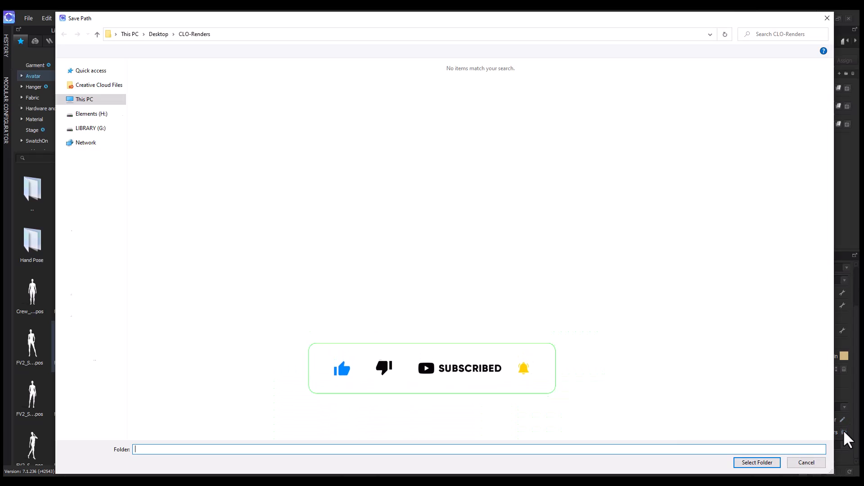
pyautogui.click(757, 462)
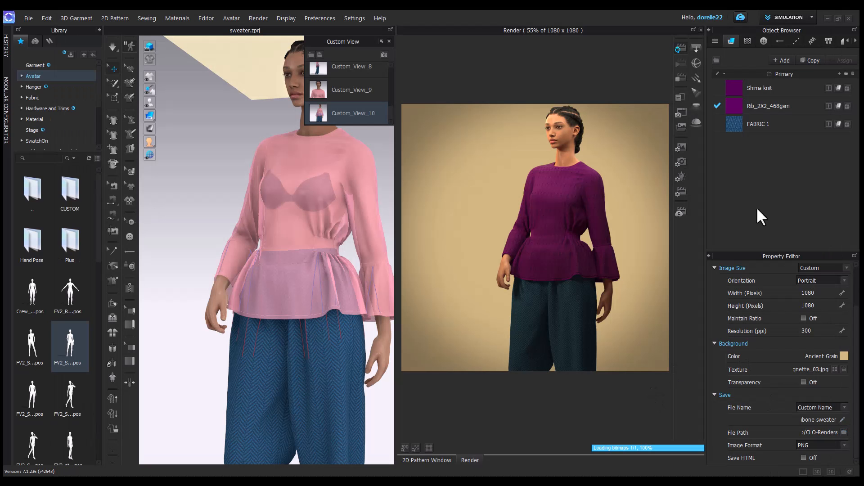